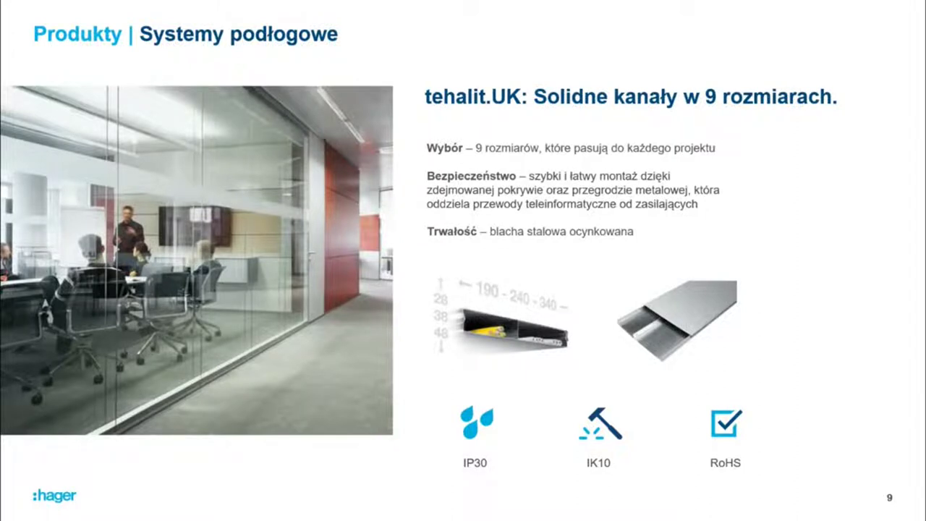
# Step: Advance the presentation to the Gwiazda Morza resort slide and reposition the Open window
pyautogui.press('Right')
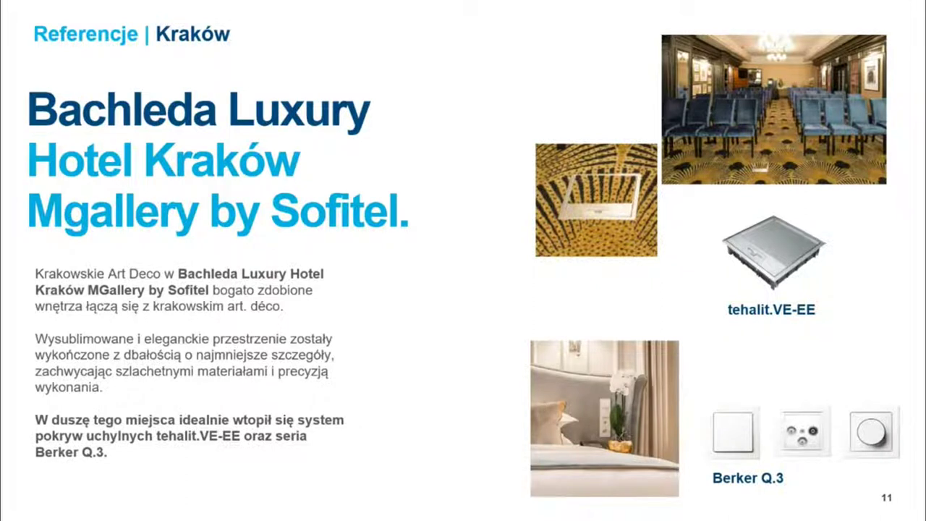
pyautogui.press('Right')
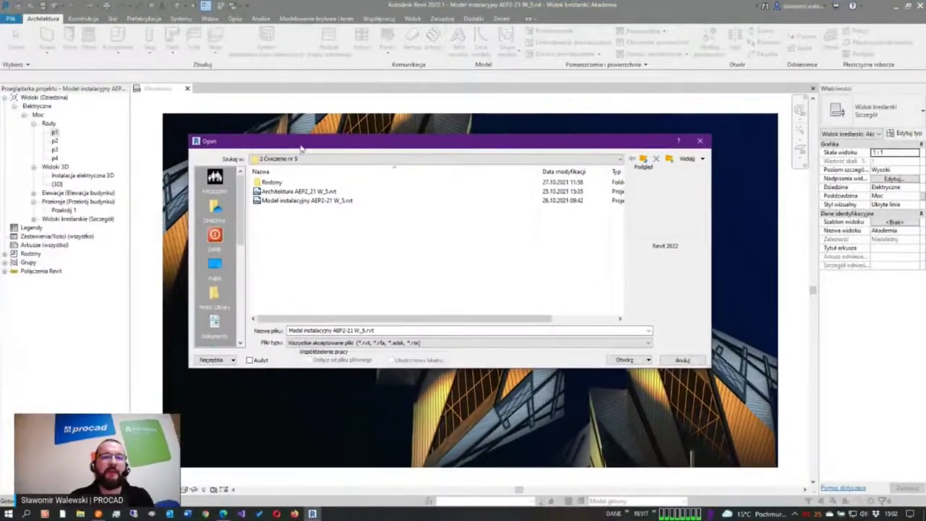
pyautogui.moveTo(301, 148); pyautogui.dragTo(307, 150)
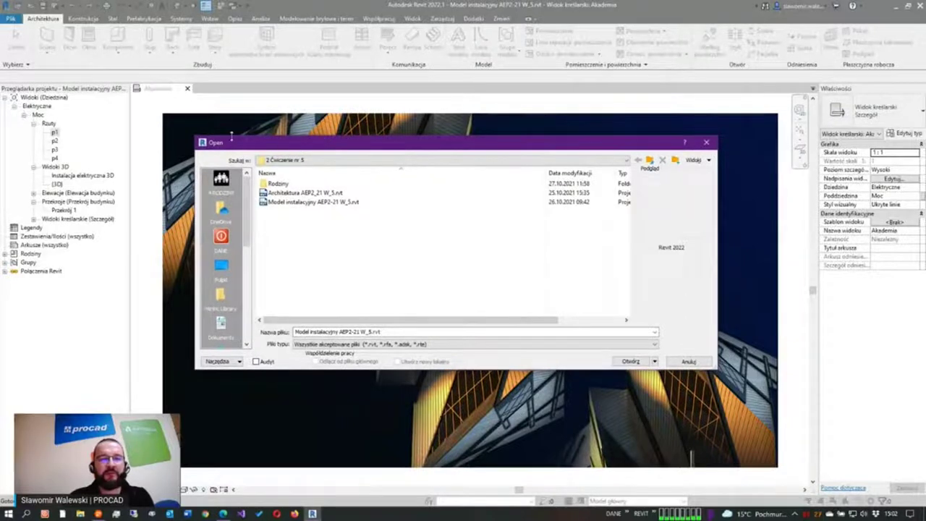
# Step: Cancel opening Model instalacyjny AEP2-21 W_5.rvt and open the p1 floor plan
pyautogui.click(289, 205)
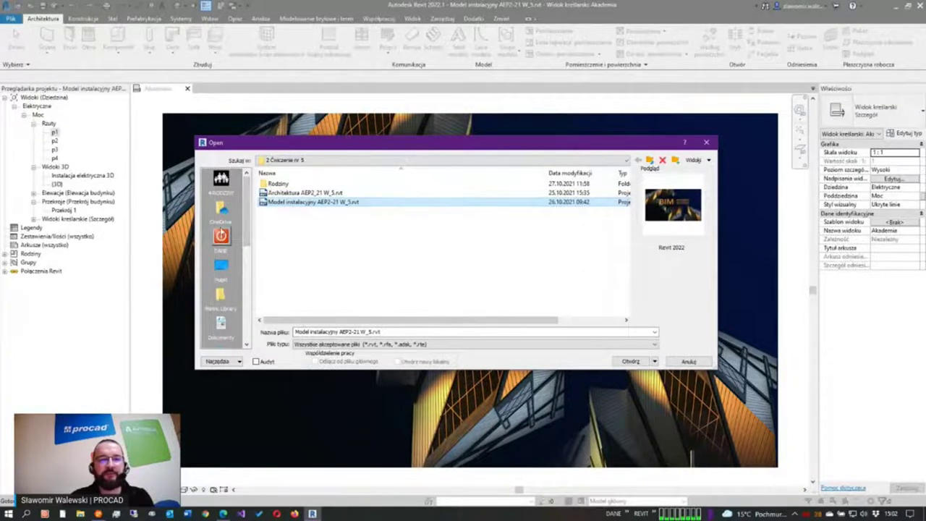
pyautogui.press('Escape')
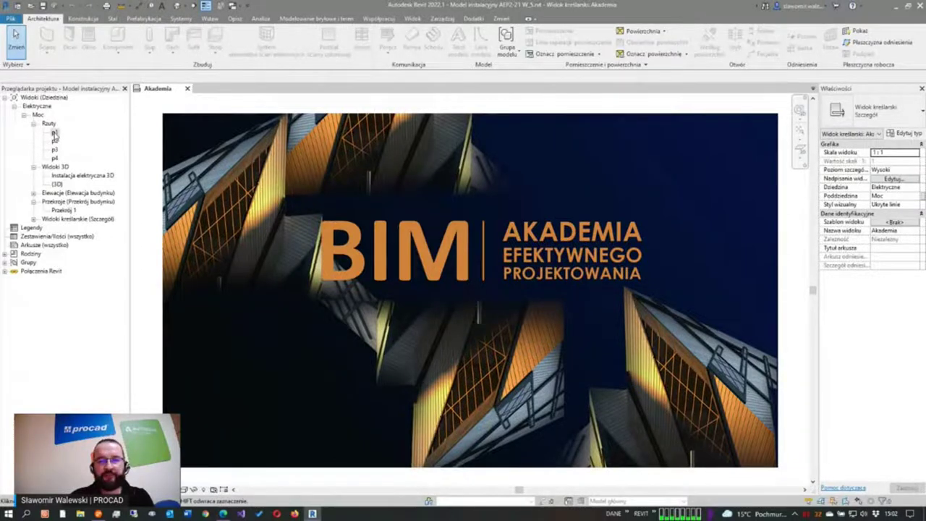
pyautogui.doubleClick(54, 133)
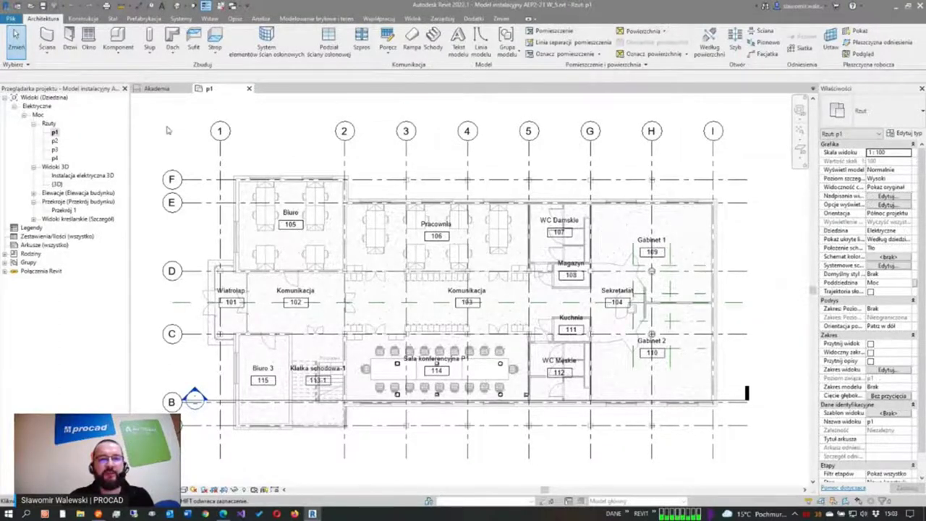
# Step: Browse to Rodziny > Modele z rodzinami and select the v22 tehalit.UK screed trunking 3D file
pyautogui.click(10, 20)
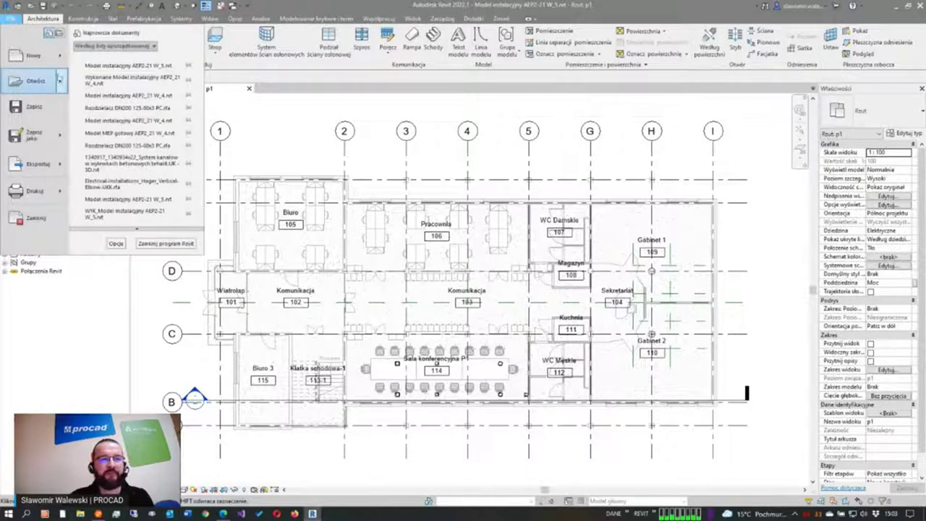
pyautogui.moveTo(35, 80)
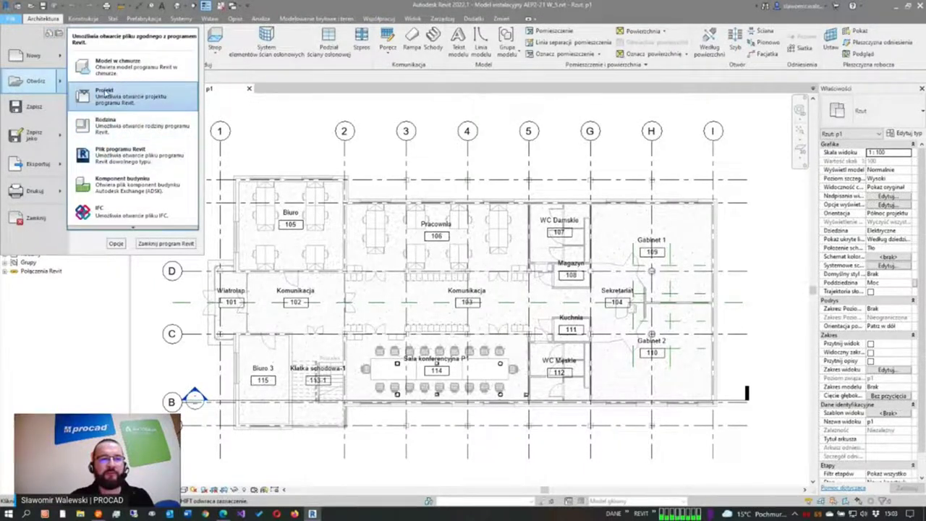
pyautogui.click(105, 94)
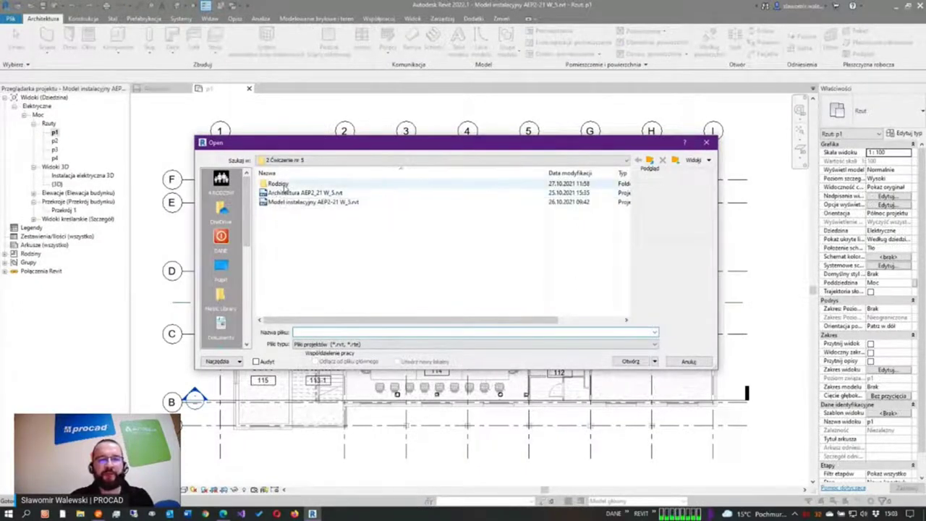
pyautogui.doubleClick(281, 185)
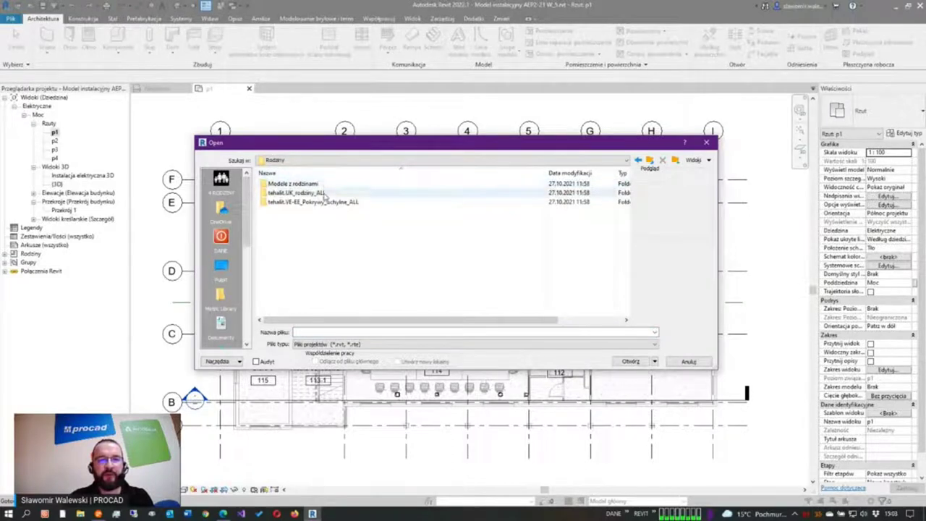
pyautogui.doubleClick(282, 185)
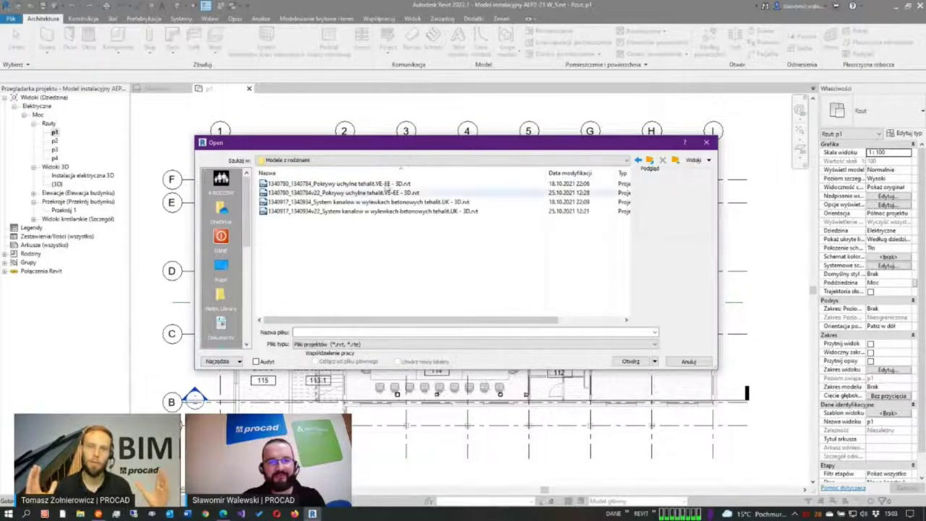
pyautogui.moveTo(378, 148); pyautogui.dragTo(370, 132)
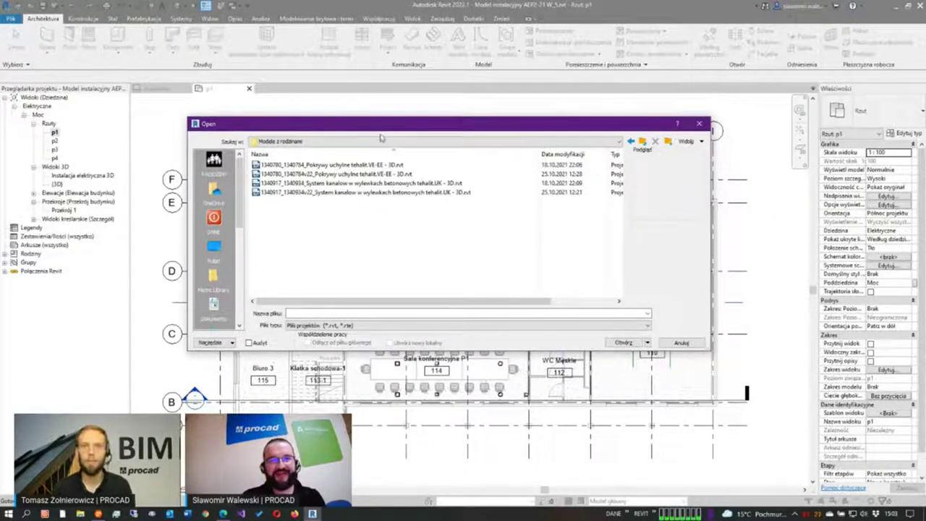
pyautogui.moveTo(376, 131)
pyautogui.mouseDown()
pyautogui.moveTo(367, 117)
pyautogui.moveTo(374, 137)
pyautogui.mouseUp()
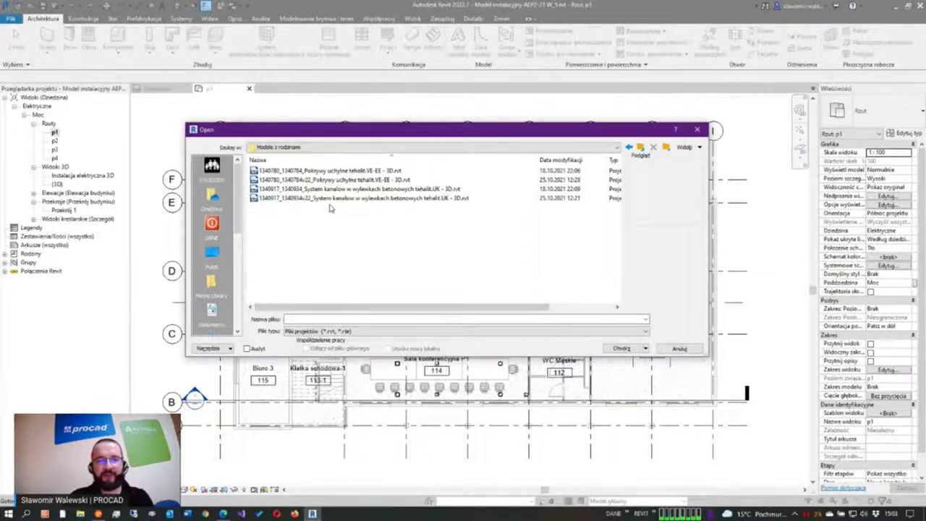
pyautogui.click(327, 201)
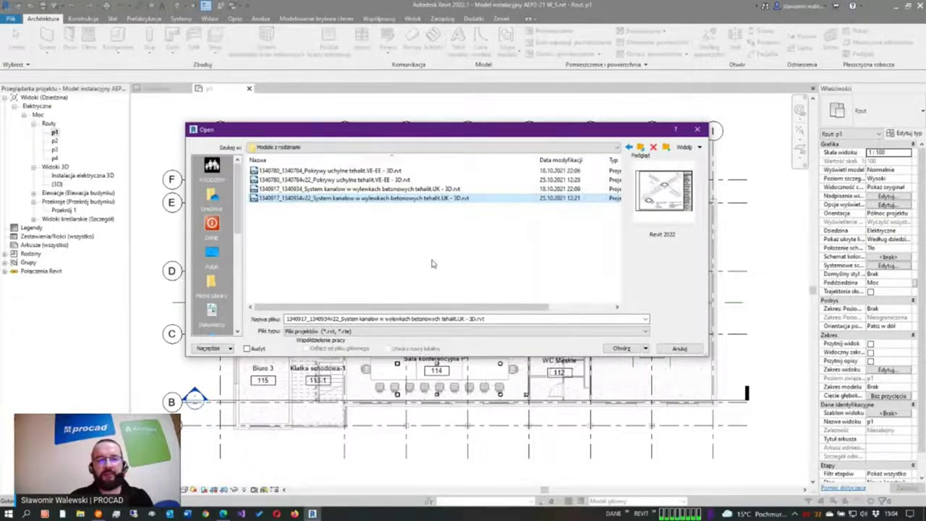
# Step: Open the trunking model, expand Elektryczne > Lighting > Rzuty, and show the default 3D view
pyautogui.click(619, 349)
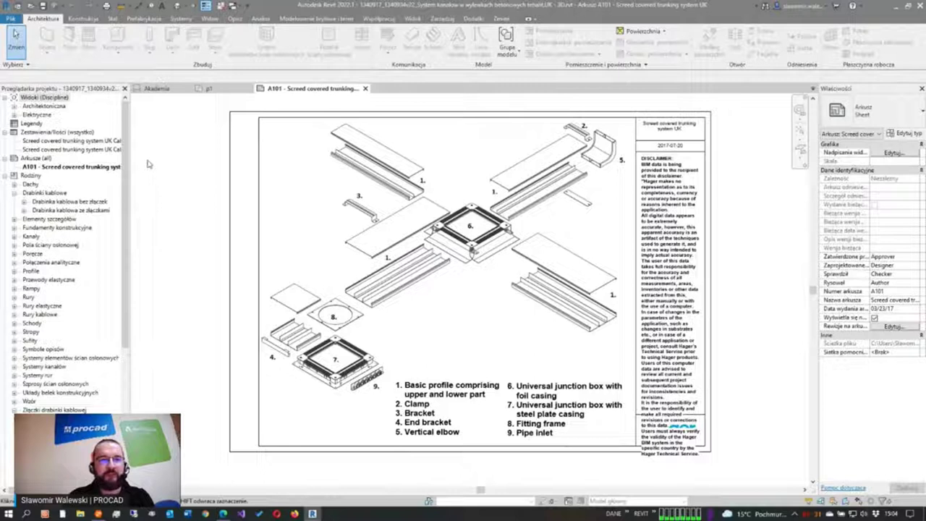
pyautogui.doubleClick(45, 115)
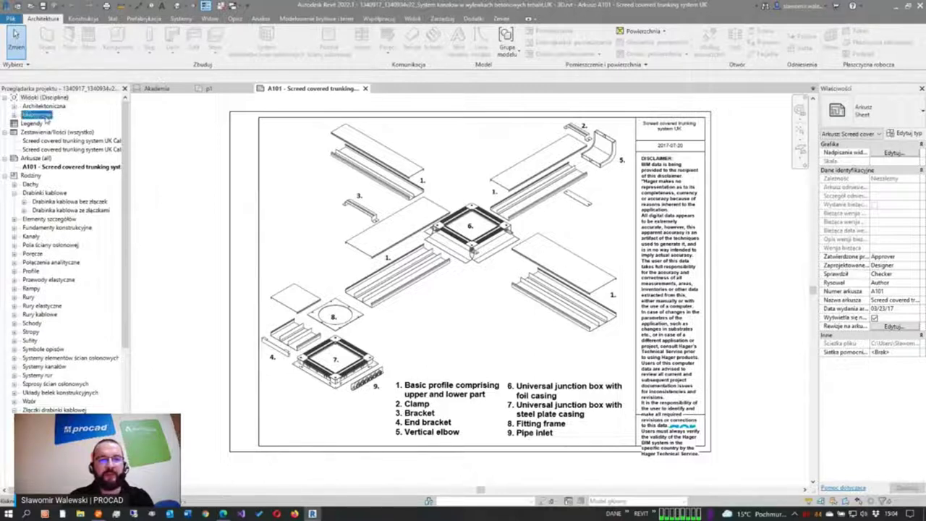
pyautogui.click(46, 125)
pyautogui.doubleClick(43, 123)
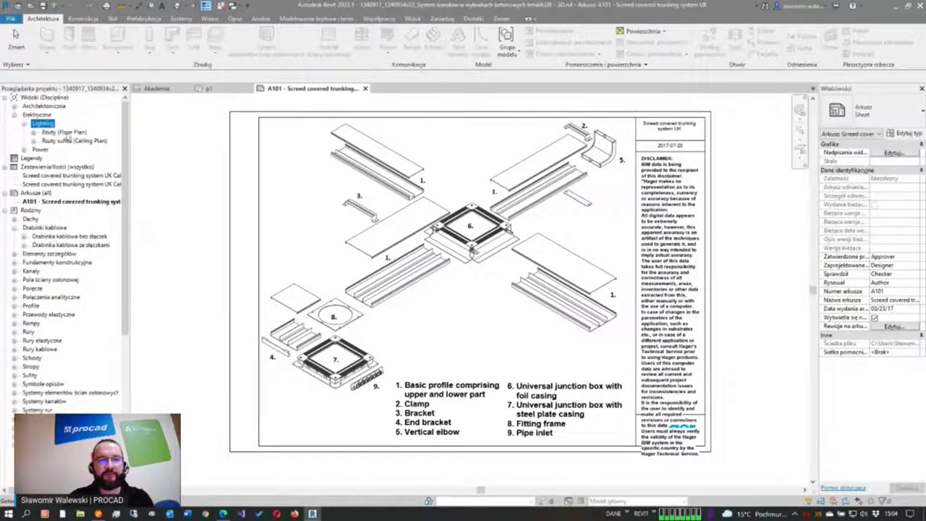
pyautogui.doubleClick(64, 133)
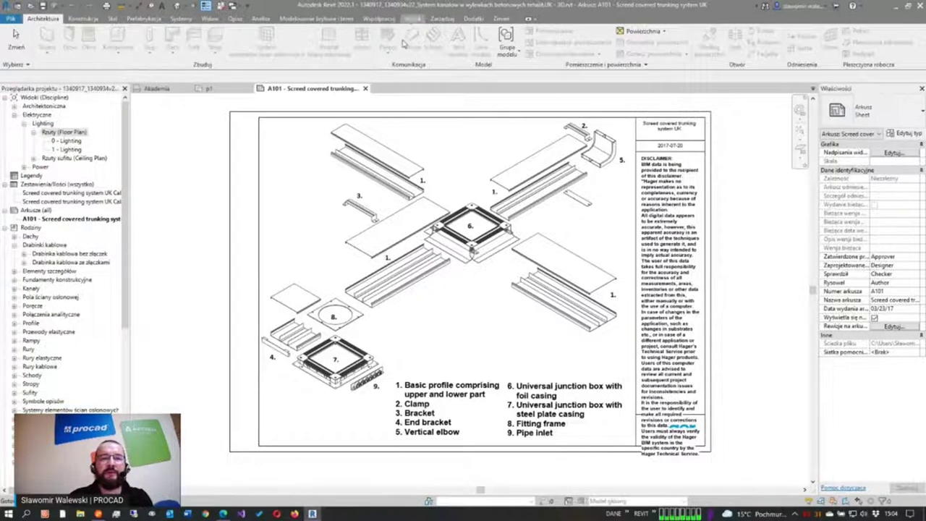
pyautogui.click(411, 19)
pyautogui.click(355, 54)
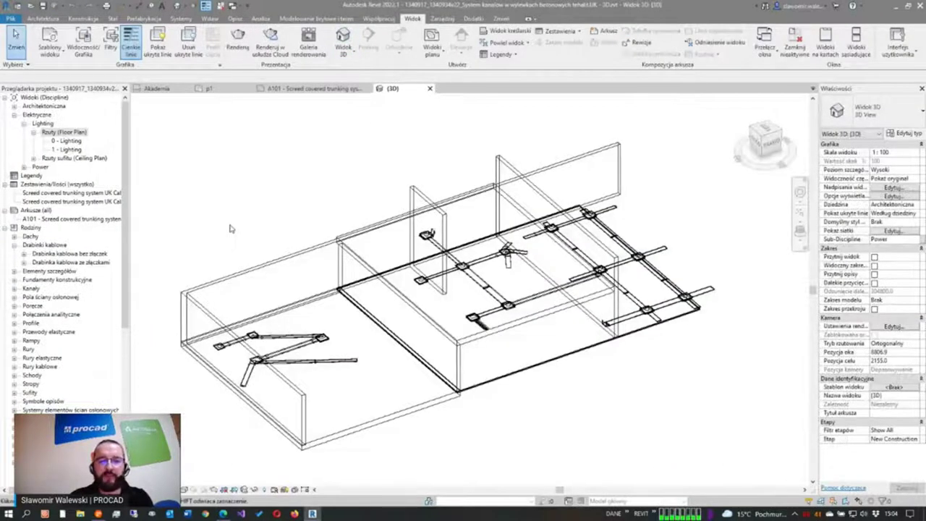
# Step: Zoom into the 3D trunking and read one run's size: 190 × 48 mm, 1970 mm long
pyautogui.moveTo(280, 233)
pyautogui.keyDown('shift'); pyautogui.mouseDown(button='middle')
pyautogui.moveTo(295, 253)
pyautogui.moveTo(294, 210)
pyautogui.moveTo(281, 211)
pyautogui.mouseUp(button='middle'); pyautogui.keyUp('shift')
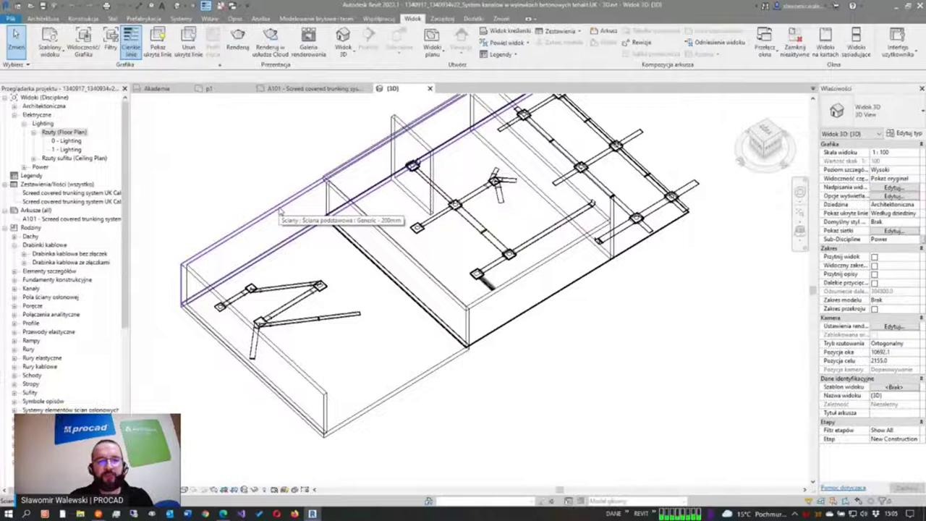
pyautogui.scroll(2, 381, 334)
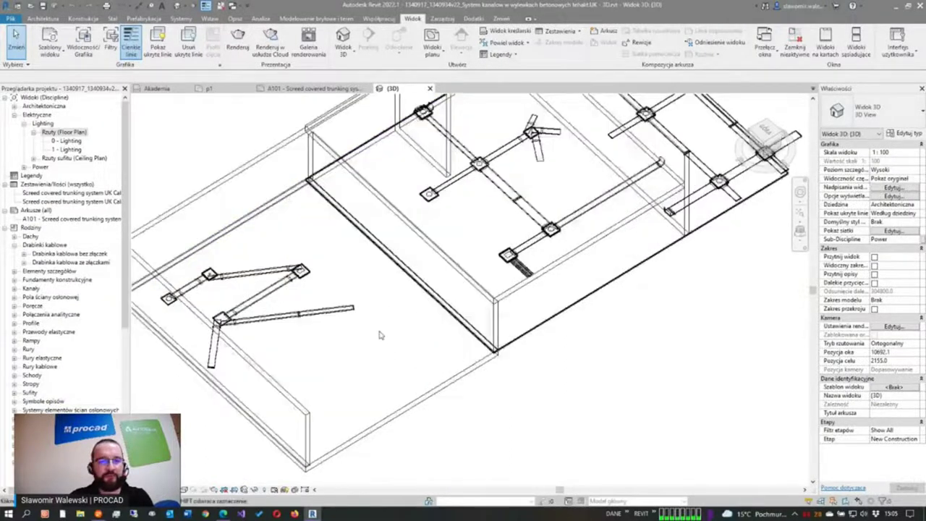
pyautogui.scroll(1, 311, 333)
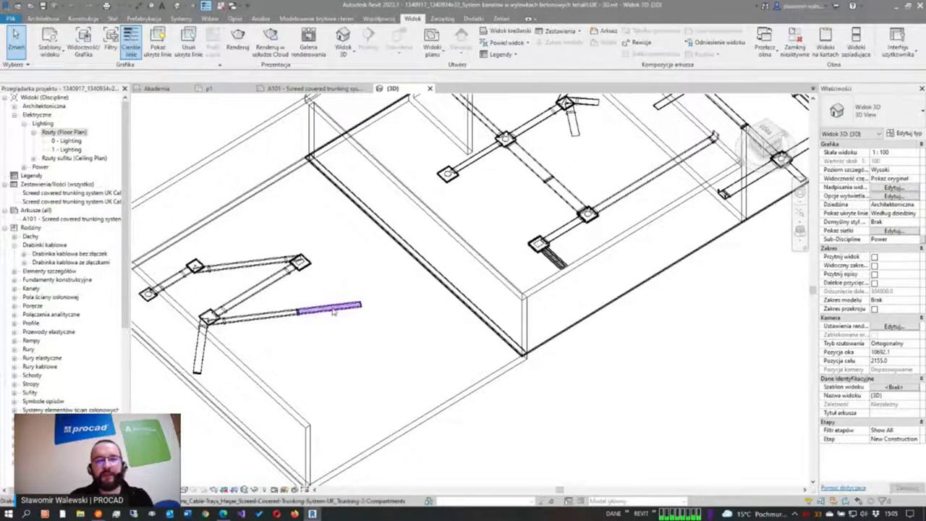
pyautogui.click(332, 310)
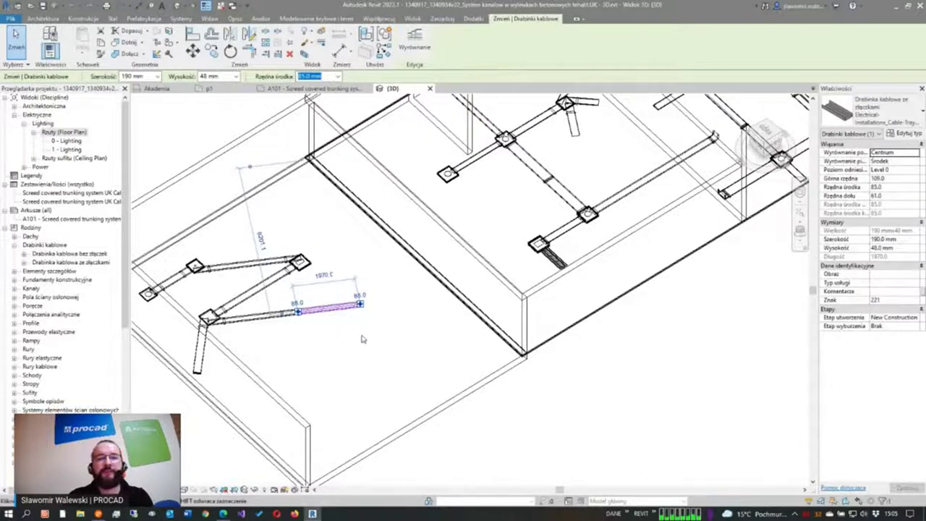
pyautogui.press('Escape')
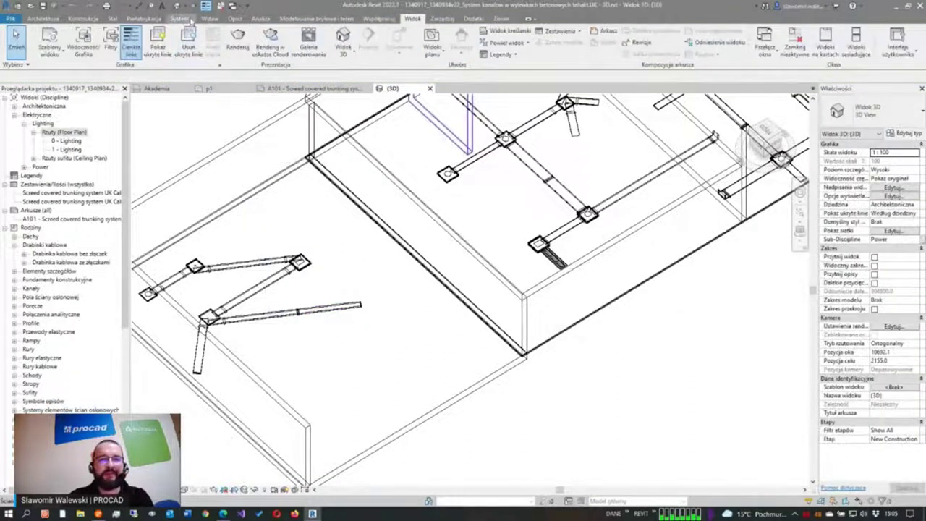
pyautogui.click(181, 19)
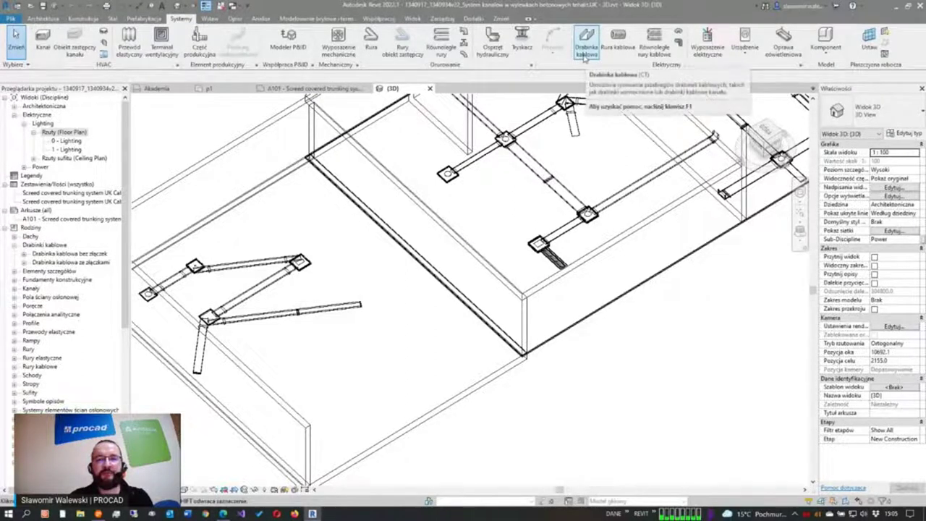
# Step: Start a cable tray, browse the Hager Screed-Covered-Trunking 2- and 3-Compartment types, then cancel
pyautogui.click(585, 43)
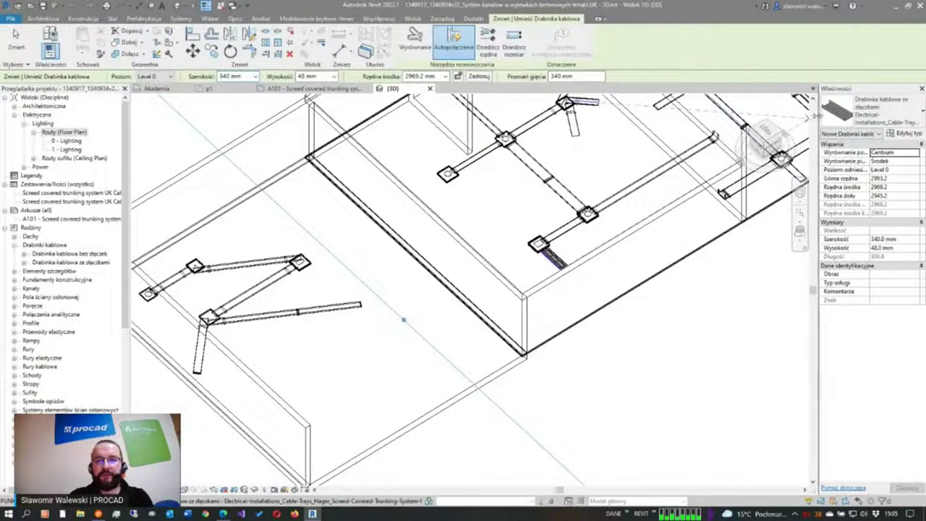
pyautogui.moveTo(735, 217); pyautogui.dragTo(735, 217)
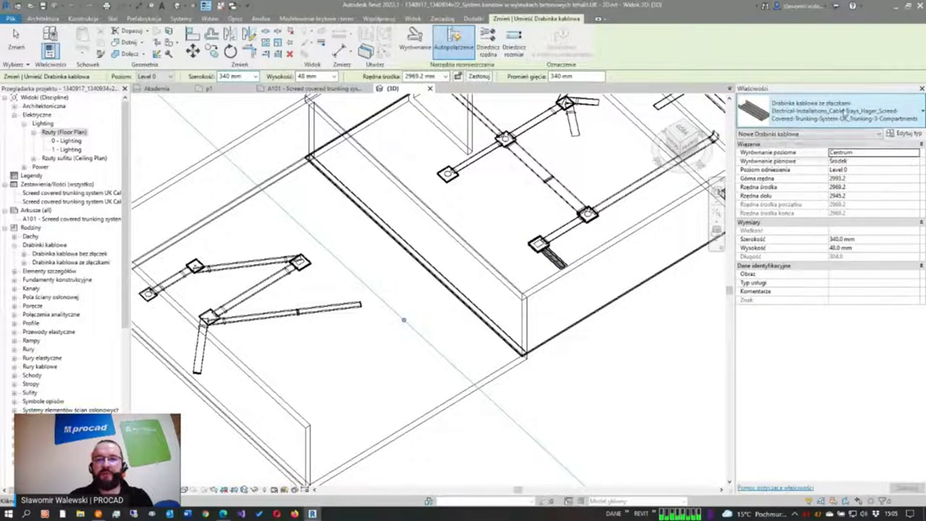
pyautogui.click(836, 110)
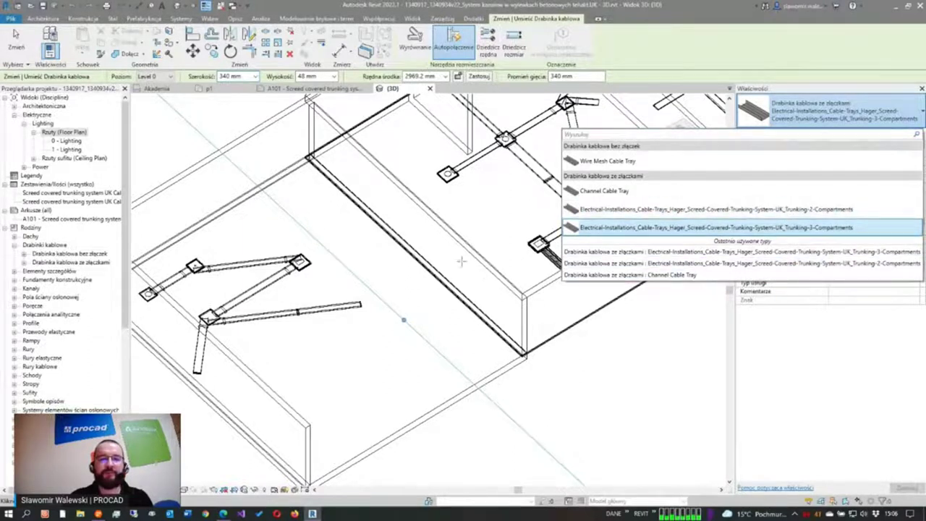
pyautogui.click(416, 278)
pyautogui.press('Escape')
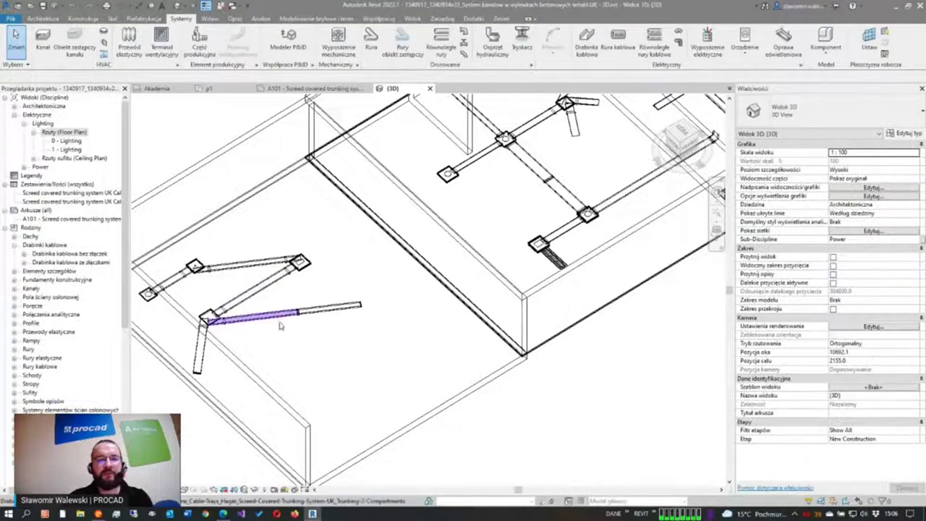
# Step: Open Electrical Settings from Zarządzaj > Ustawienia MEP
pyautogui.moveTo(382, 275); pyautogui.dragTo(382, 282, button='middle')
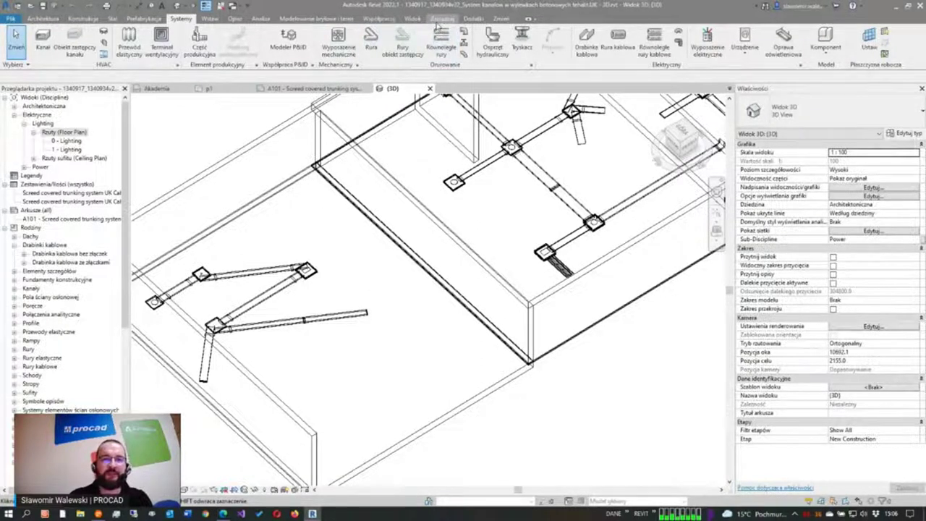
pyautogui.click(434, 19)
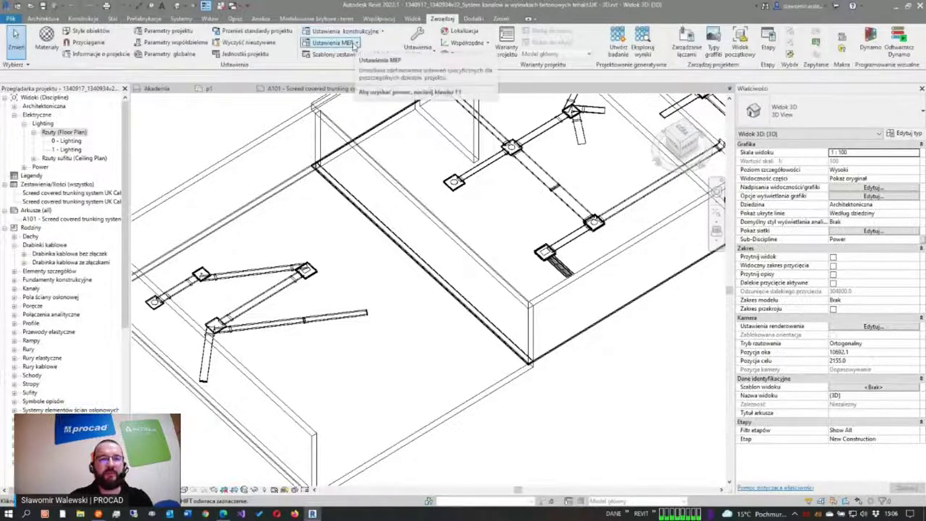
pyautogui.click(354, 44)
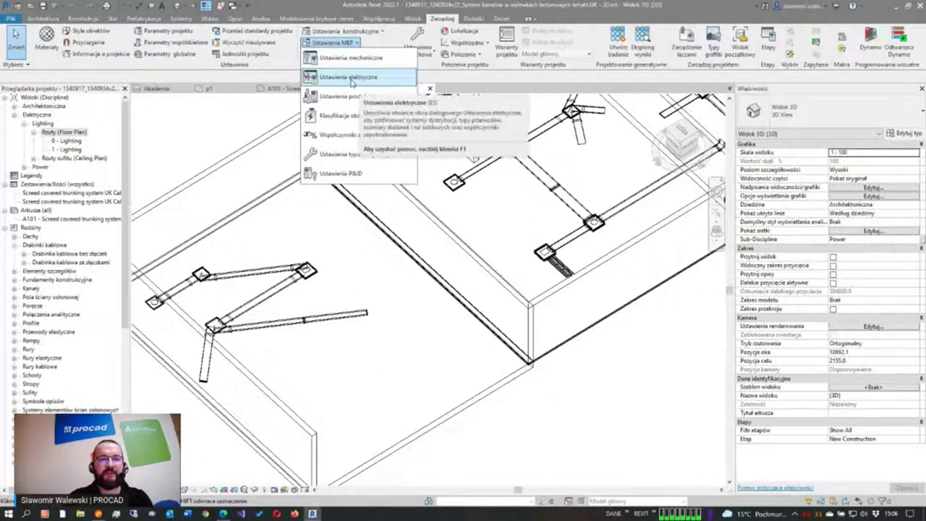
pyautogui.moveTo(348, 76)
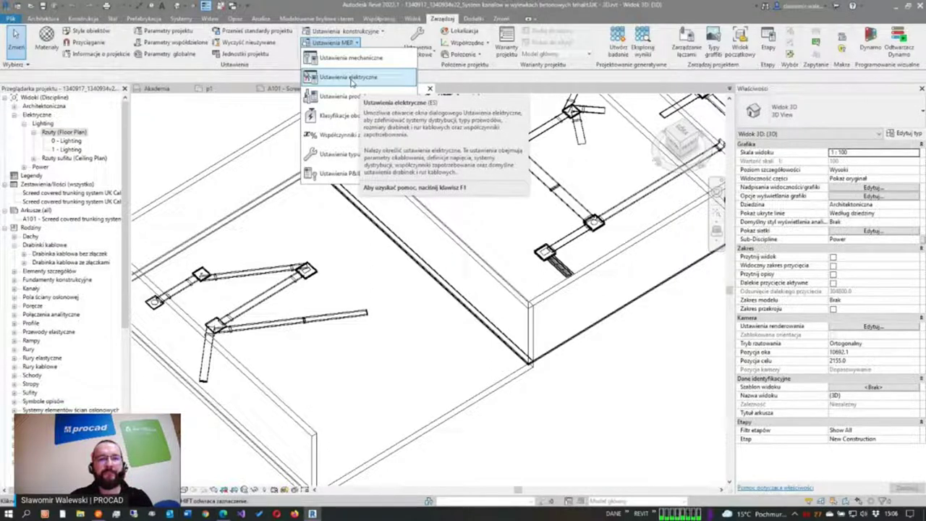
pyautogui.click(351, 80)
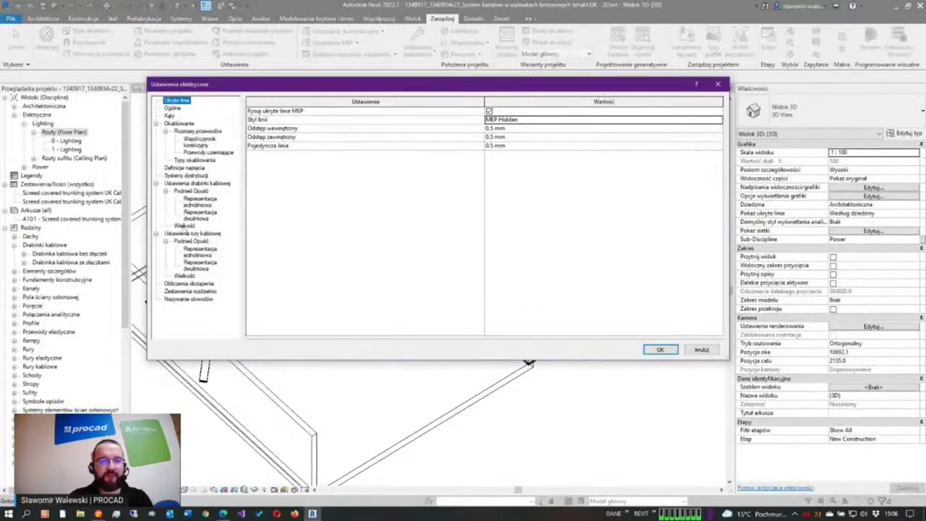
# Step: Review the cable tray Sizes list (28–38, 190, 240, 340 mm checked), then cancel
pyautogui.click(185, 226)
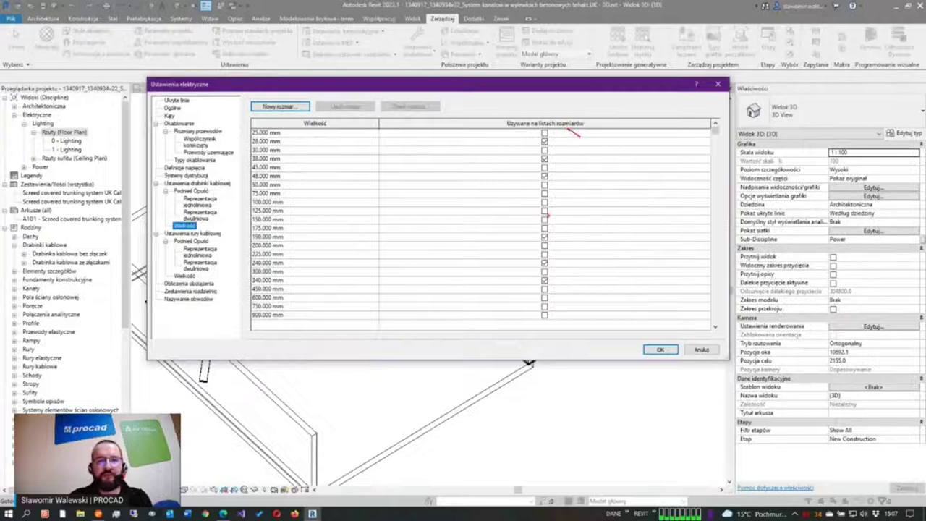
pyautogui.moveTo(567, 159)
pyautogui.mouseDown()
pyautogui.moveTo(553, 147)
pyautogui.moveTo(564, 186)
pyautogui.mouseUp()
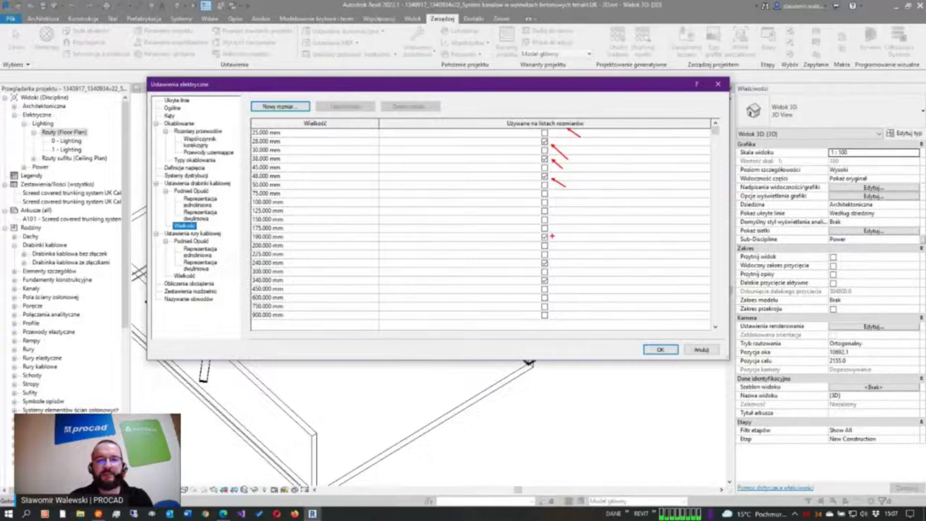
pyautogui.moveTo(552, 239)
pyautogui.mouseDown()
pyautogui.moveTo(569, 253)
pyautogui.moveTo(560, 272)
pyautogui.mouseUp()
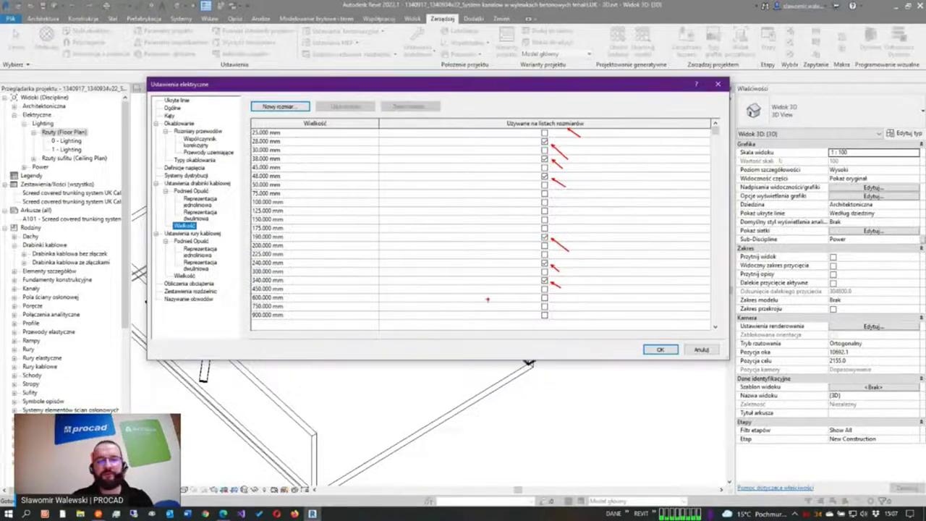
pyautogui.press('Escape')
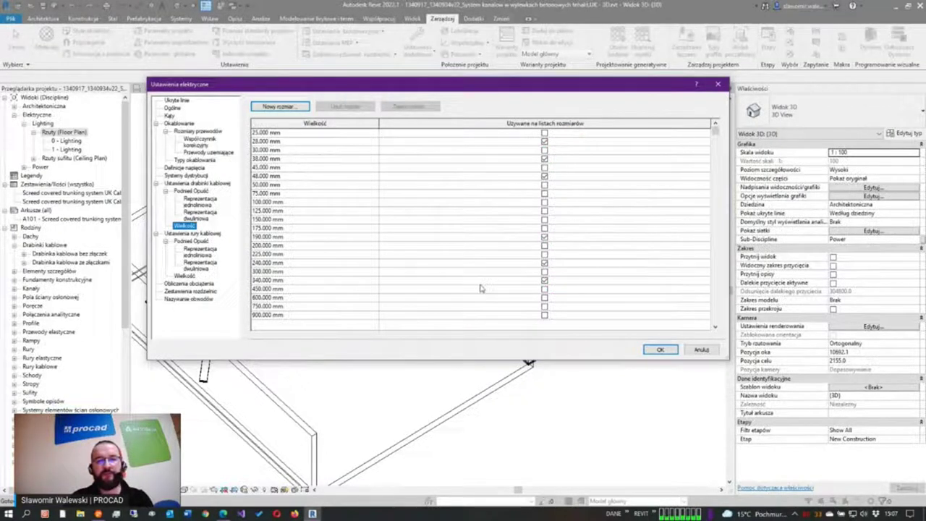
pyautogui.click(701, 349)
# Step: Open Transfer Project Standards and cancel it without transferring anything
pyautogui.scroll(2, 386, 287)
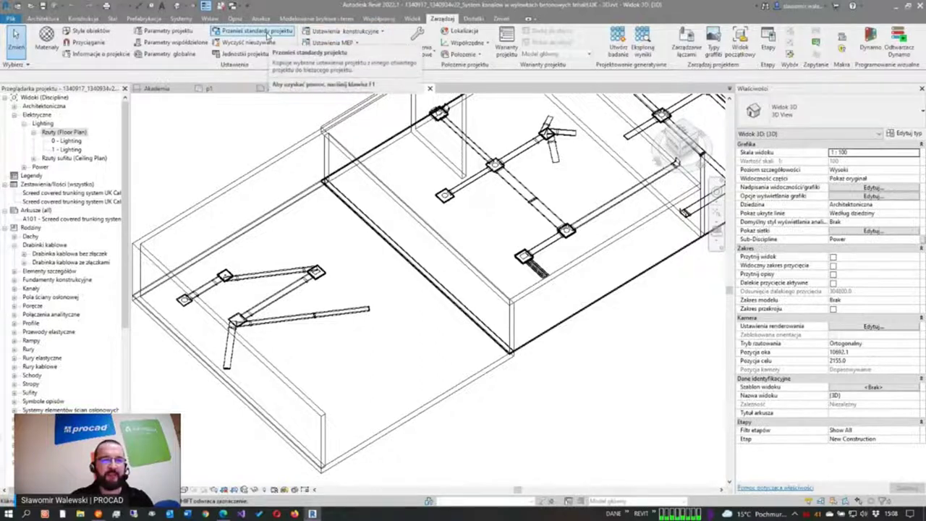
pyautogui.click(268, 34)
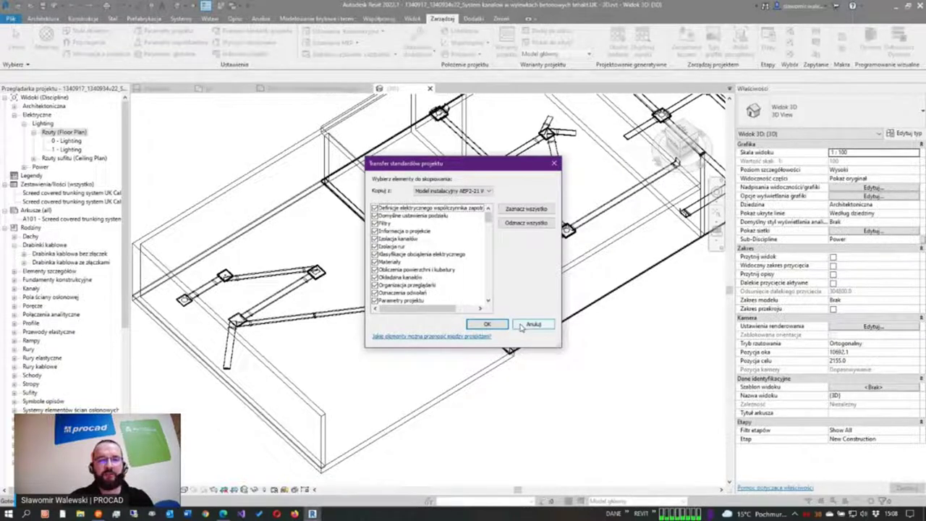
pyautogui.click(533, 324)
# Step: Pan the 3D trunking view and bring up the Open dialog with Ctrl+O
pyautogui.scroll(2, 373, 242)
pyautogui.moveTo(316, 201); pyautogui.dragTo(265, 156, button='middle')
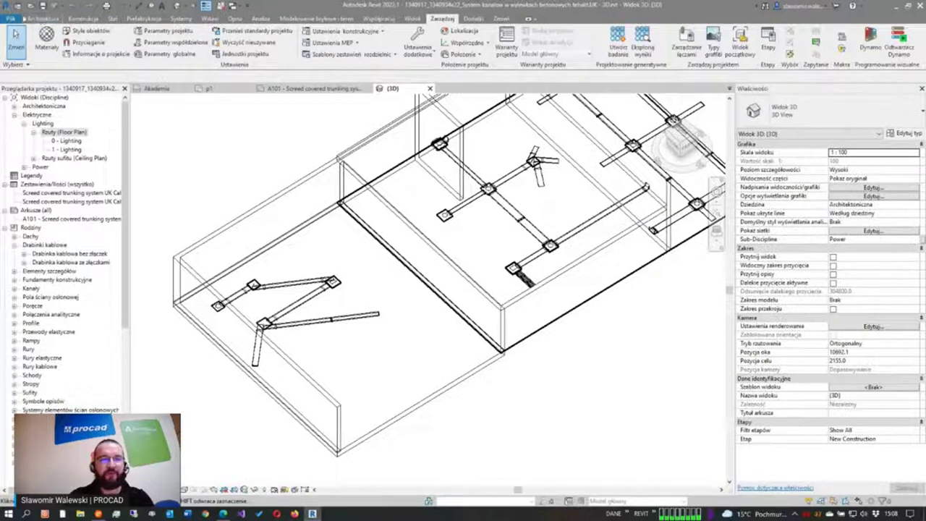
pyautogui.hotkey('ctrl', 'o')
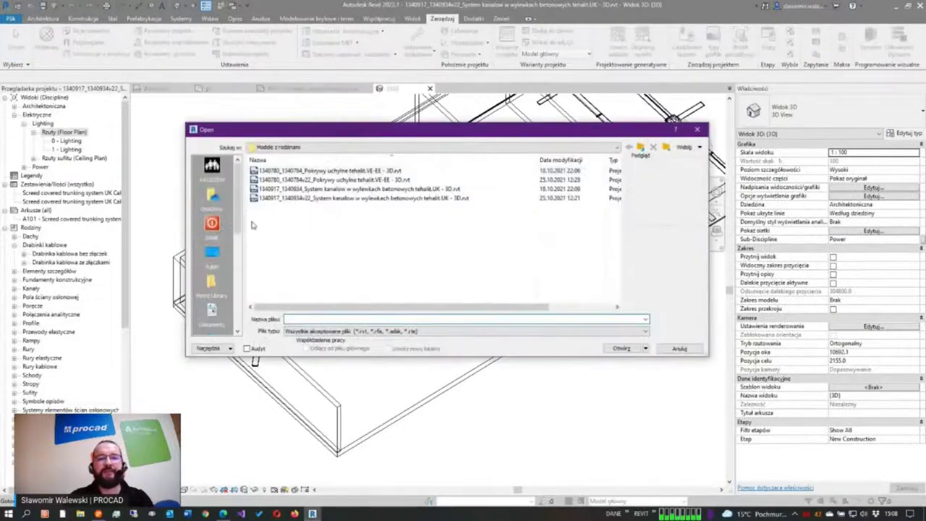
# Step: Preview the hinged-cover 3D file, browse the tehalit.VE-EE_Pokrywy_uchylne_ALL .rfa families, then cancel
pyautogui.click(330, 181)
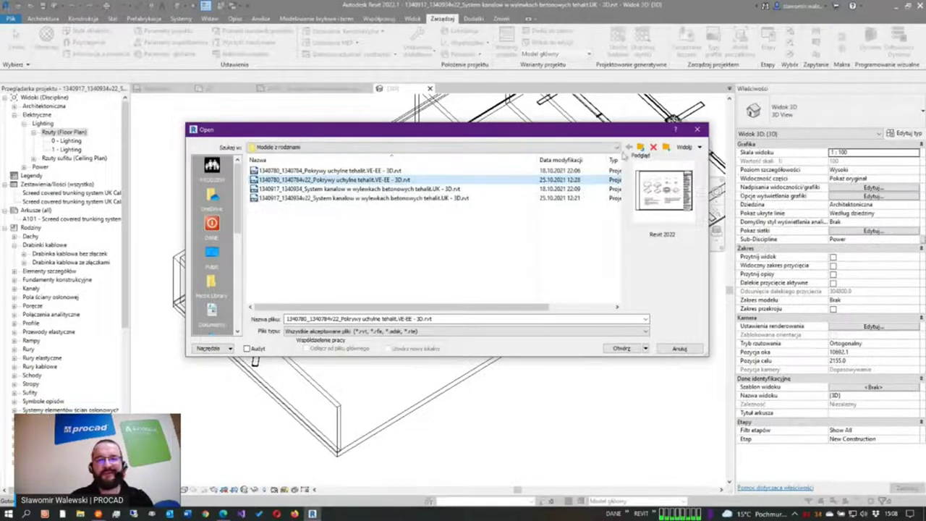
pyautogui.click(640, 147)
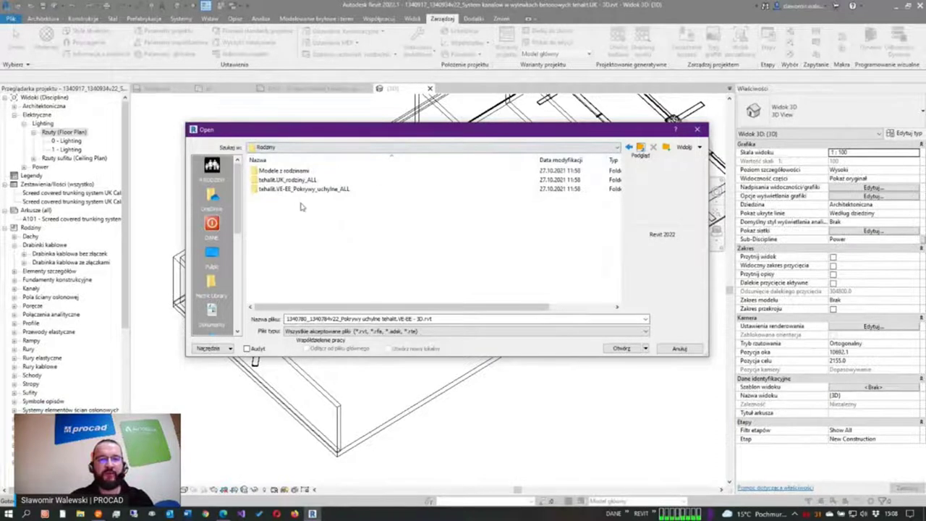
pyautogui.moveTo(303, 188)
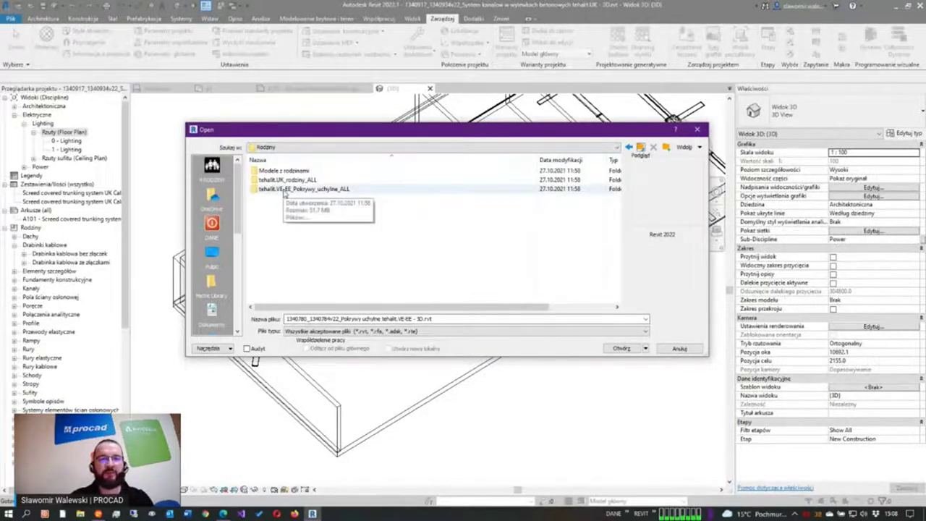
pyautogui.doubleClick(284, 190)
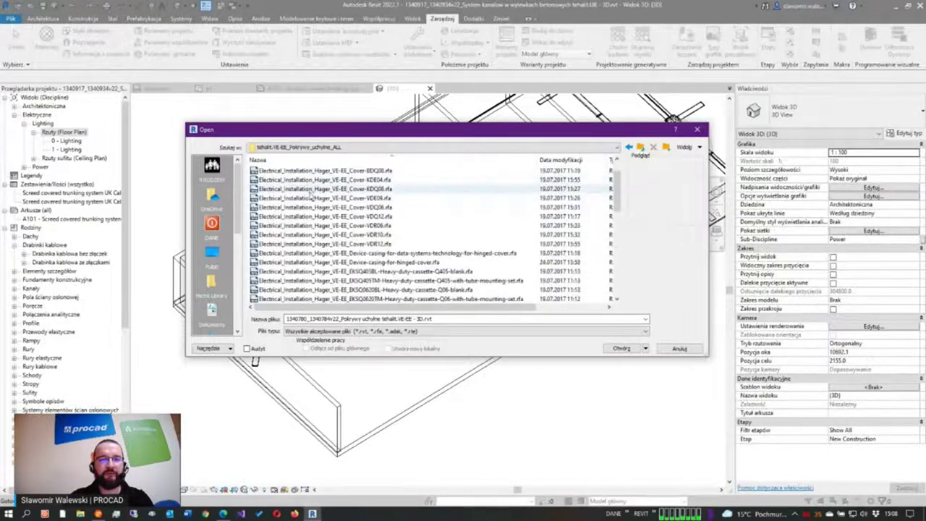
pyautogui.scroll(-3, 554, 179)
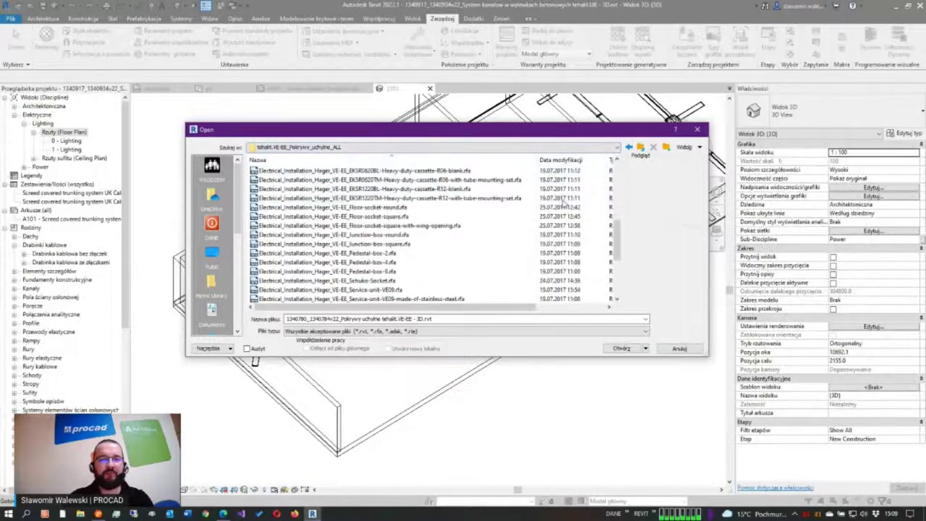
pyautogui.scroll(3, 554, 179)
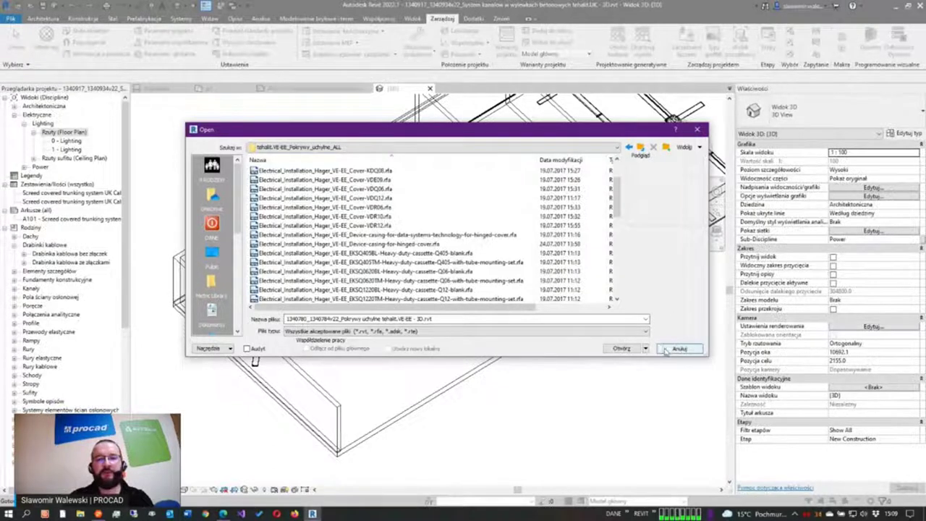
pyautogui.moveTo(543, 130); pyautogui.dragTo(545, 243)
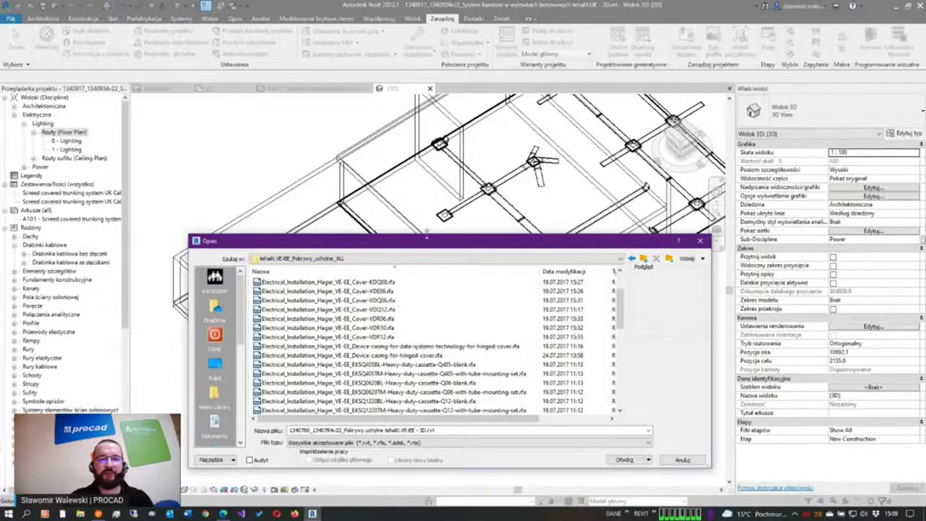
pyautogui.moveTo(428, 243); pyautogui.dragTo(428, 134)
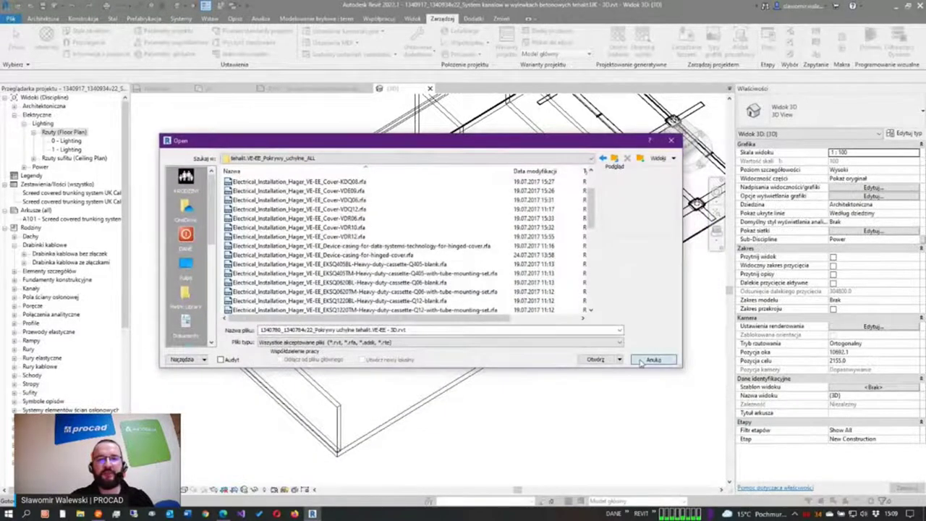
pyautogui.click(676, 356)
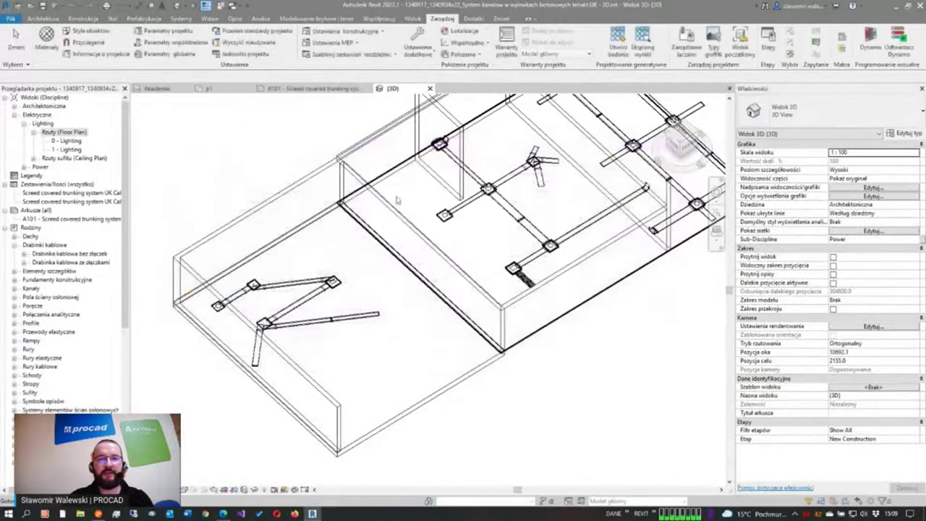
# Step: Close the trunking model's (3D) and A101 views to return to the p1 plan
pyautogui.click(211, 20)
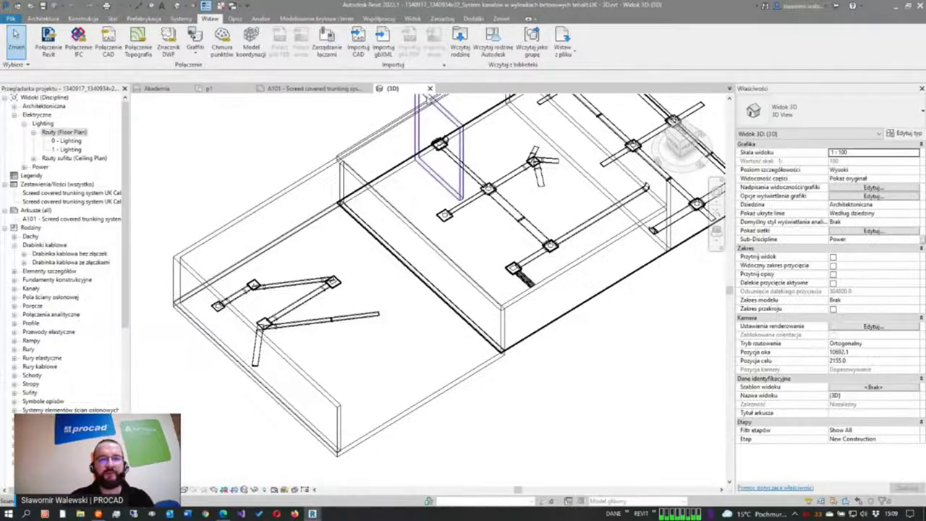
pyautogui.click(430, 88)
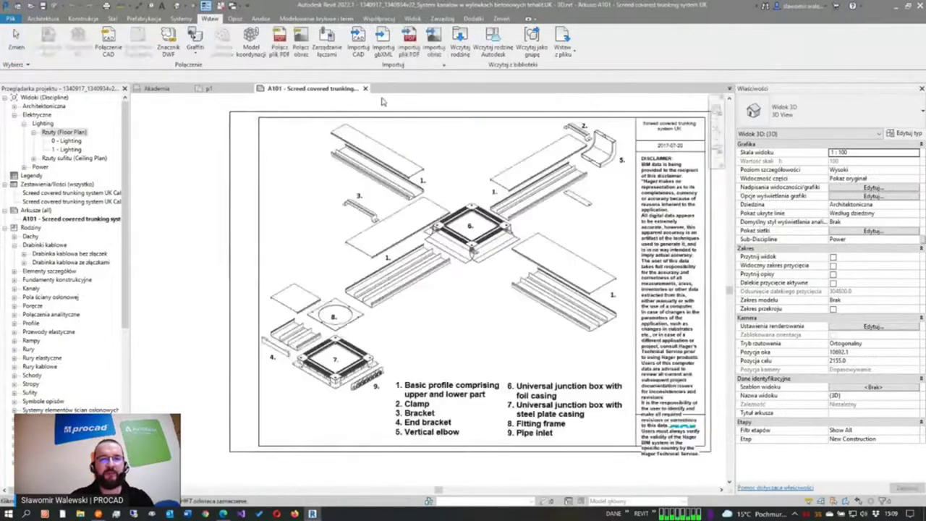
pyautogui.click(366, 88)
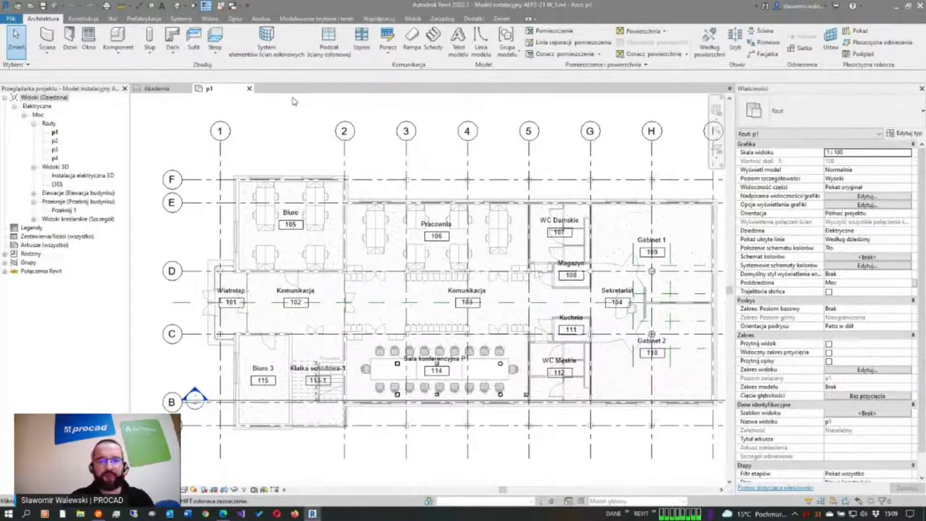
# Step: Pan and zoom the p1 floor plan slightly to reframe office rooms 101–115
pyautogui.scroll(-2, 293, 102)
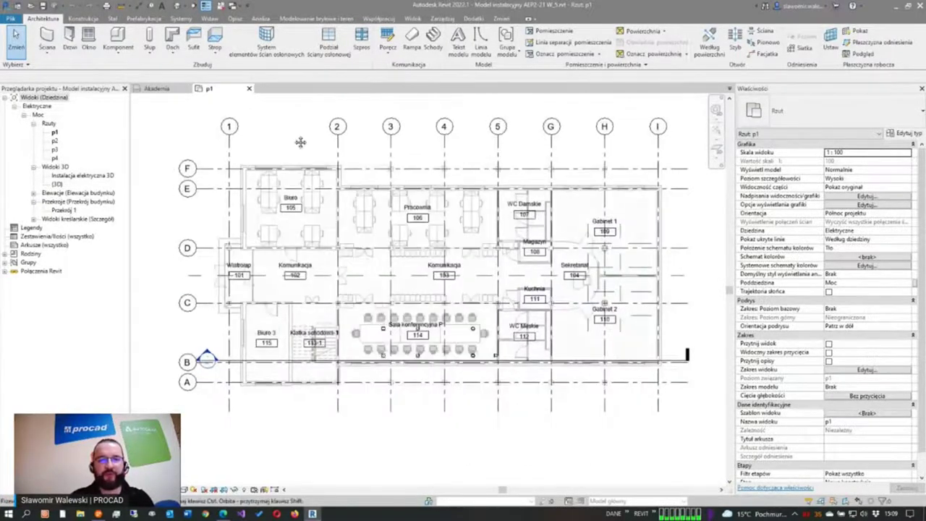
pyautogui.moveTo(301, 140); pyautogui.dragTo(293, 147, button='middle')
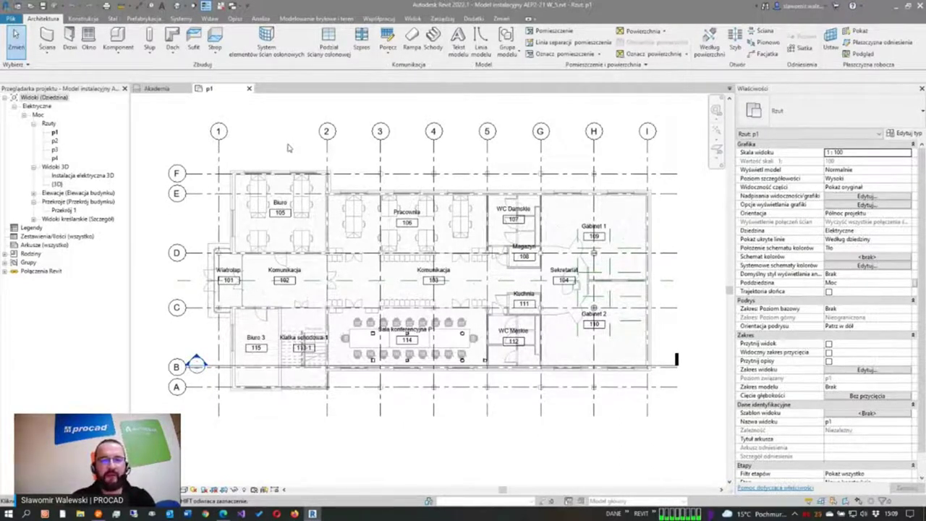
pyautogui.scroll(1, 367, 396)
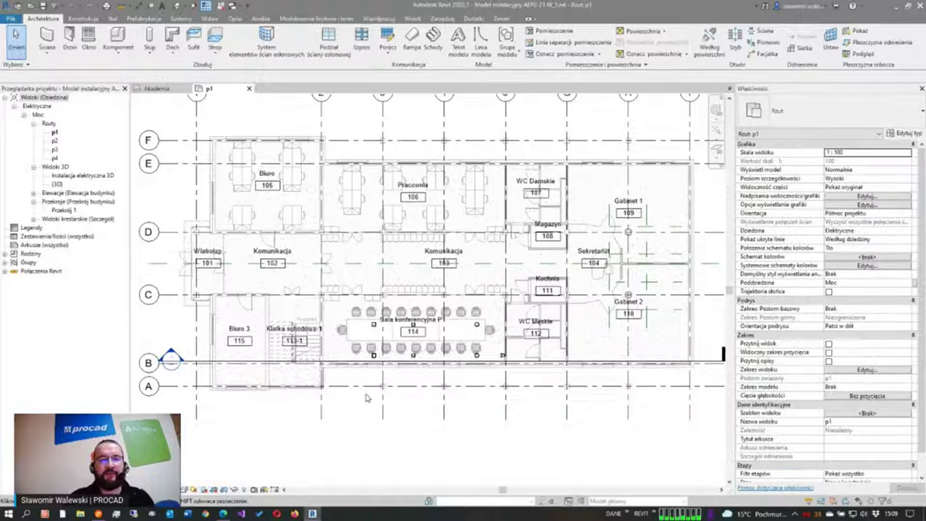
pyautogui.moveTo(354, 140); pyautogui.dragTo(351, 164, button='middle')
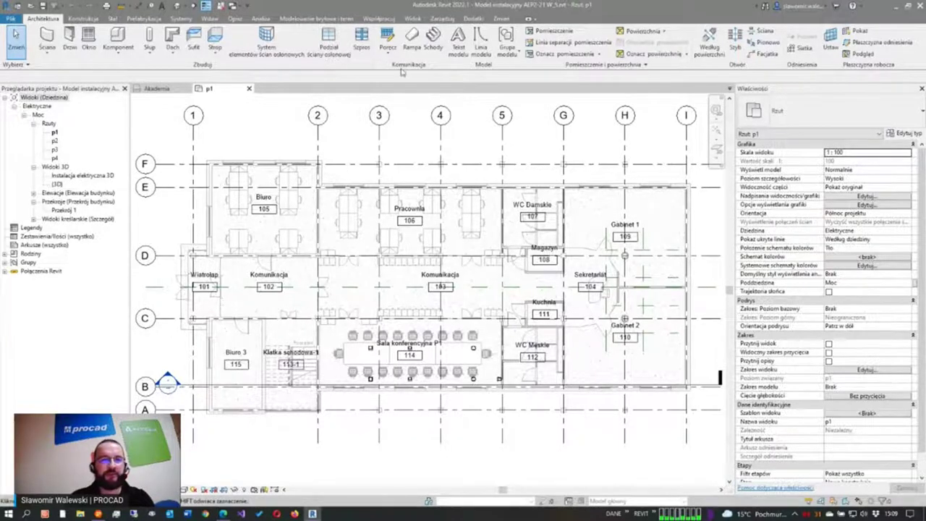
# Step: Open Widok 3D, orbit and zoom in on the ceiling lights, then return to p1
pyautogui.click(412, 18)
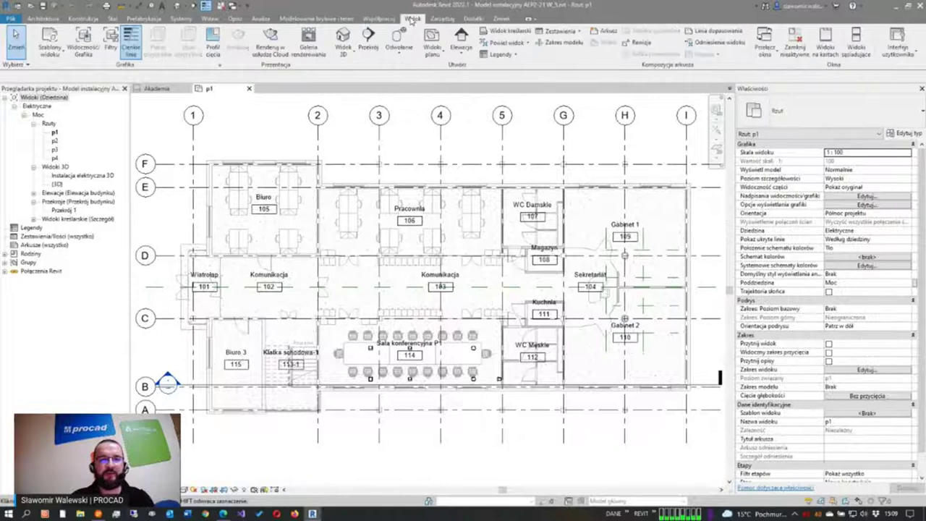
pyautogui.click(349, 52)
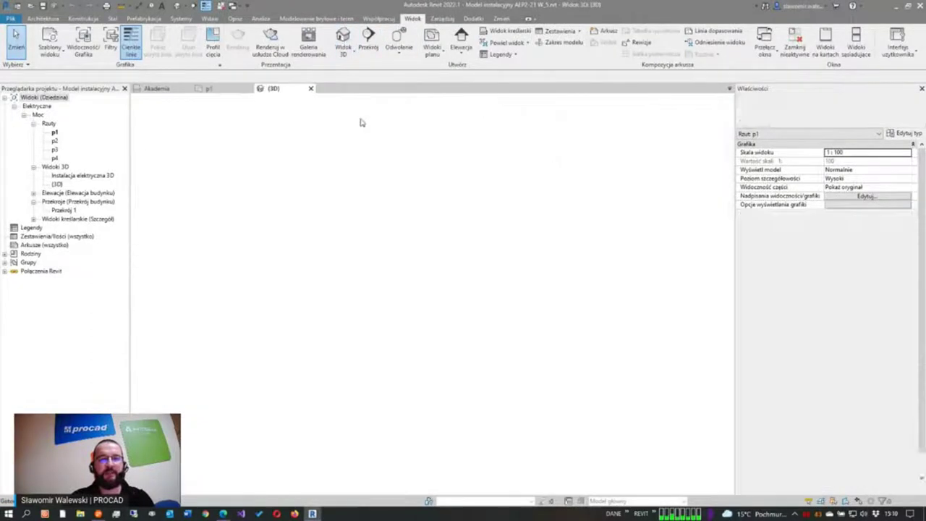
pyautogui.moveTo(406, 362)
pyautogui.keyDown('shift'); pyautogui.mouseDown(button='middle')
pyautogui.moveTo(451, 378)
pyautogui.moveTo(438, 392)
pyautogui.moveTo(420, 372)
pyautogui.mouseUp(button='middle'); pyautogui.keyUp('shift')
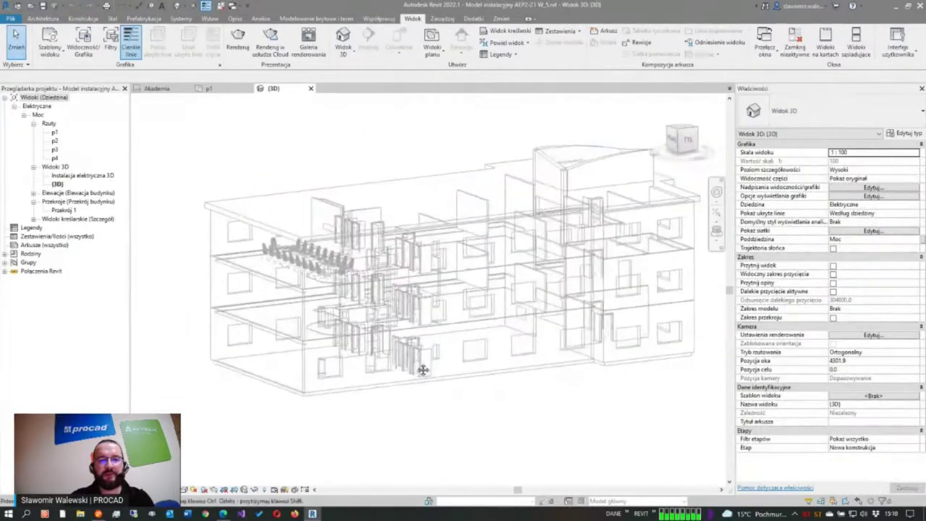
pyautogui.scroll(3, 418, 369)
pyautogui.scroll(3, 416, 366)
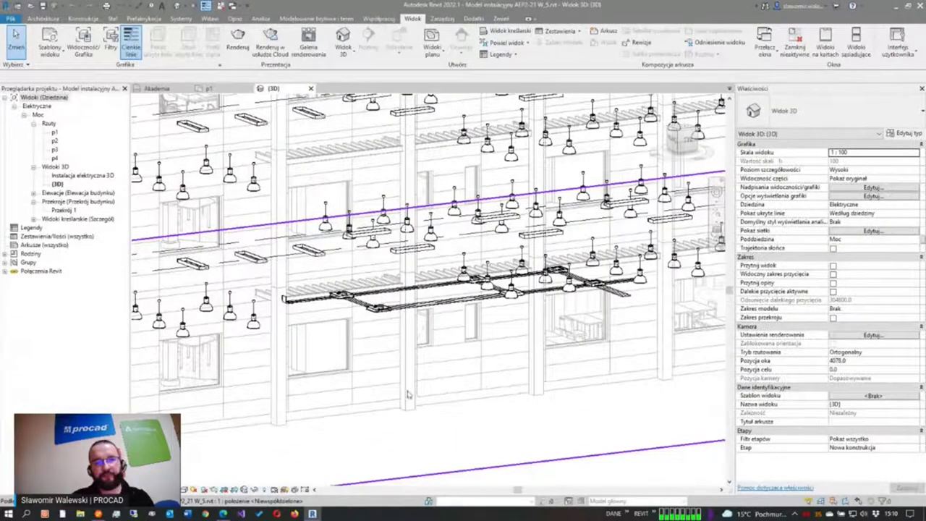
pyautogui.click(230, 90)
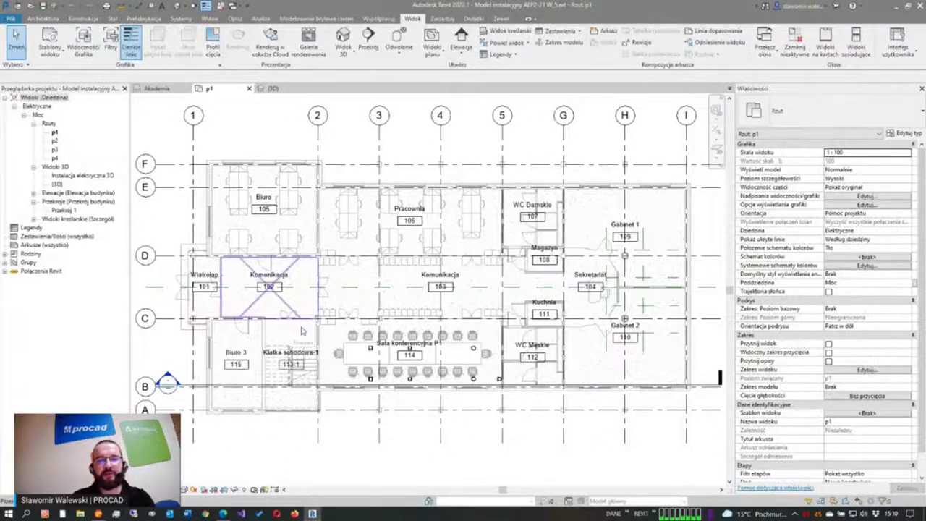
pyautogui.scroll(-1, 300, 322)
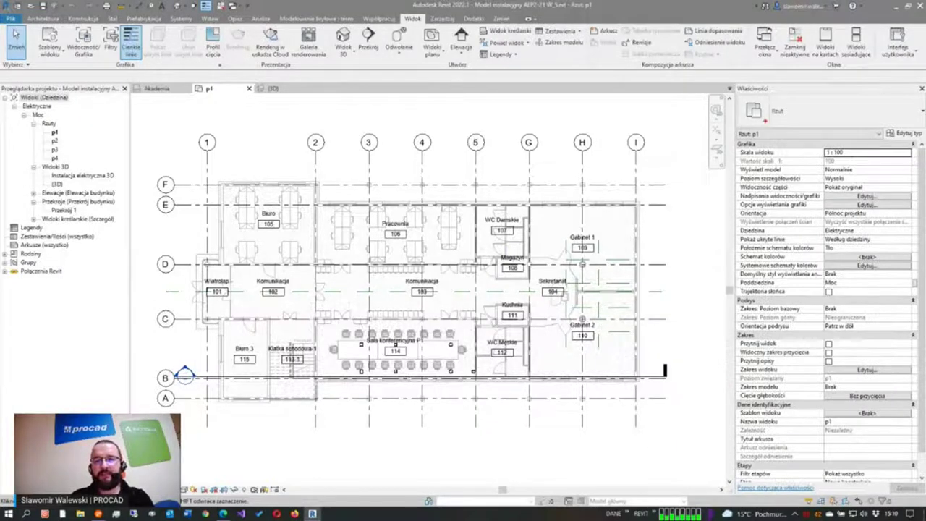
pyautogui.moveTo(736, 92); pyautogui.dragTo(698, 117)
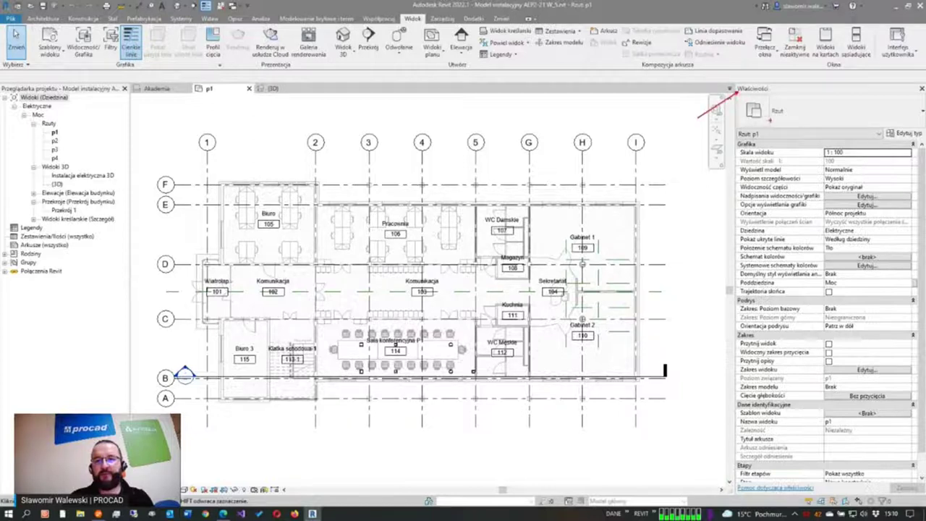
pyautogui.moveTo(768, 115); pyautogui.dragTo(802, 125)
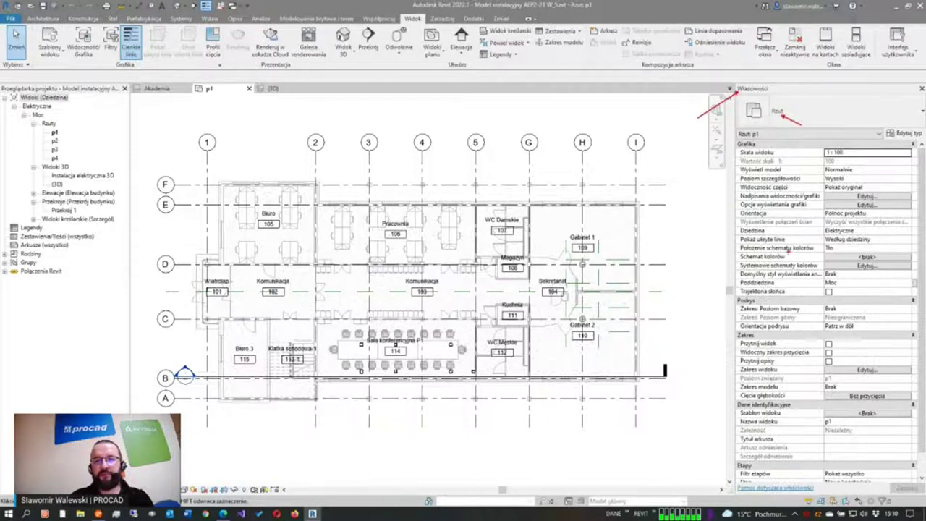
pyautogui.moveTo(738, 338)
pyautogui.mouseDown()
pyautogui.moveTo(716, 356)
pyautogui.moveTo(715, 388)
pyautogui.mouseUp()
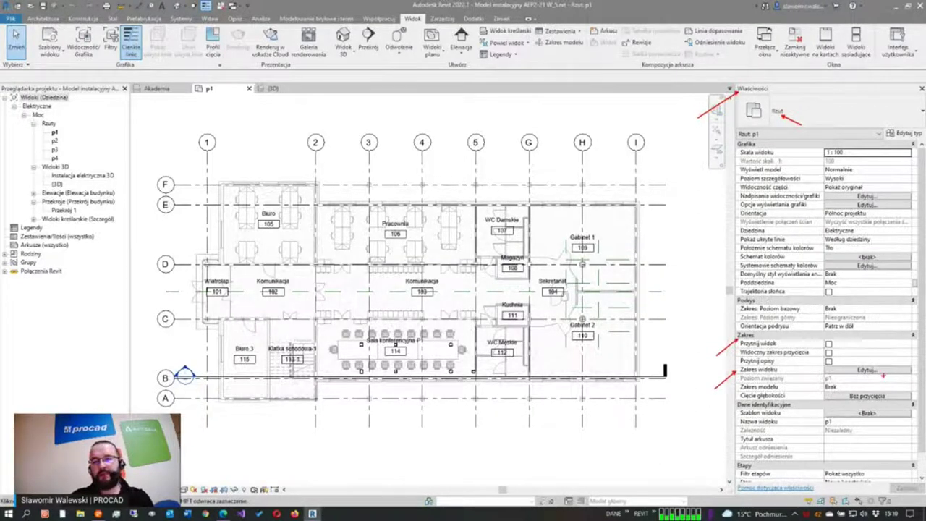
pyautogui.moveTo(880, 372); pyautogui.dragTo(900, 391)
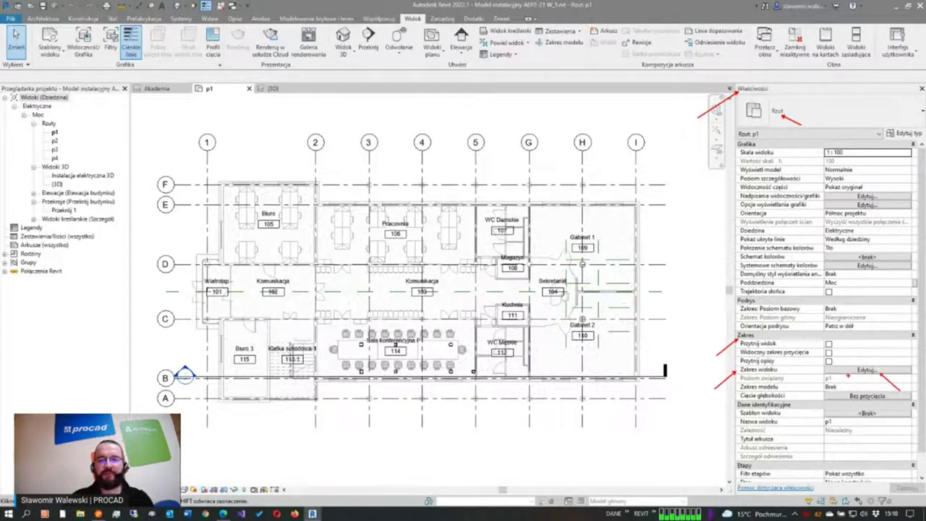
pyautogui.click(853, 371)
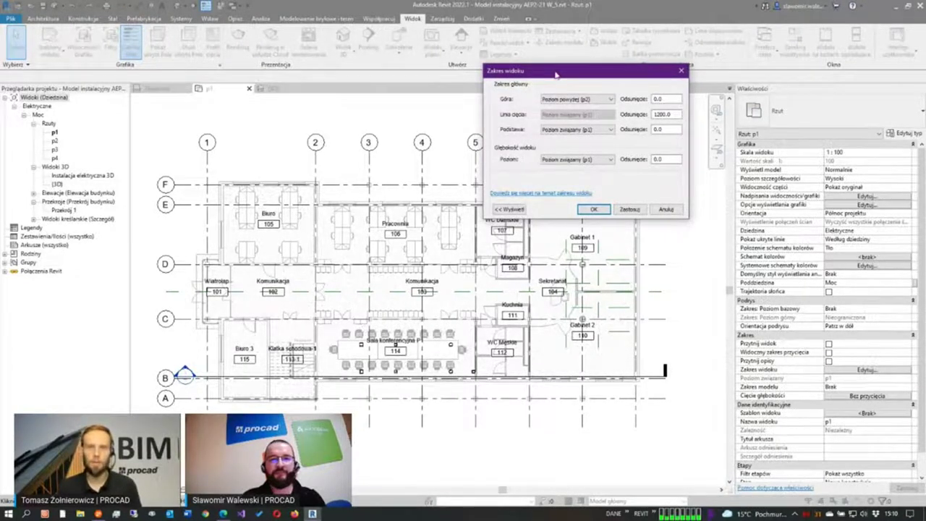
pyautogui.moveTo(556, 74); pyautogui.dragTo(421, 100)
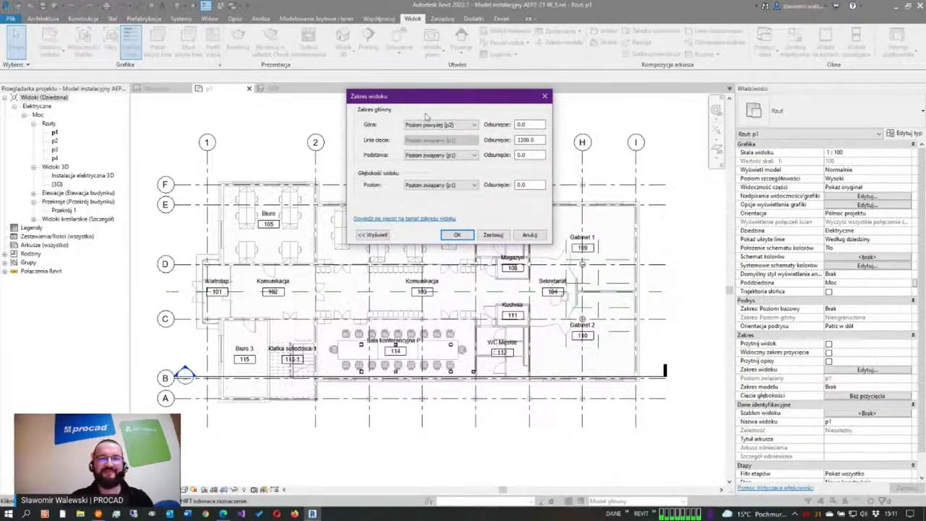
pyautogui.moveTo(424, 107); pyautogui.dragTo(406, 101)
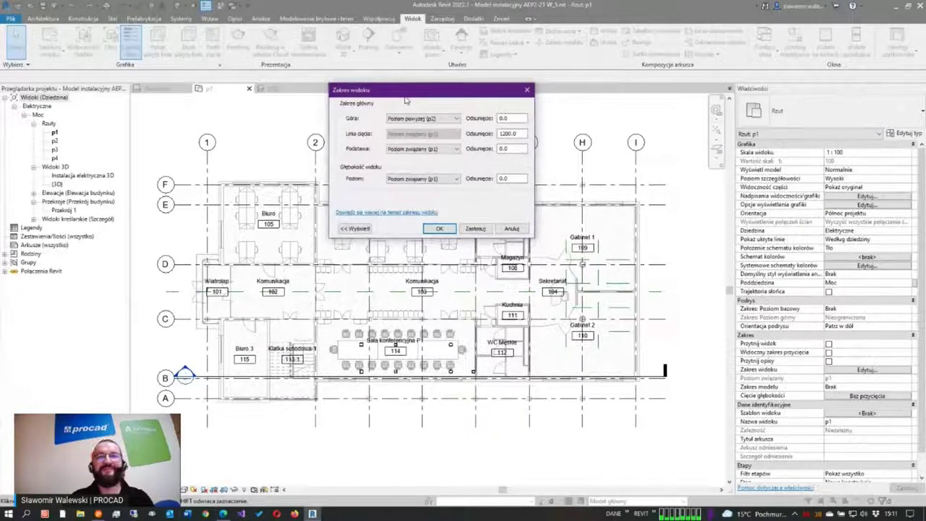
pyautogui.click(511, 228)
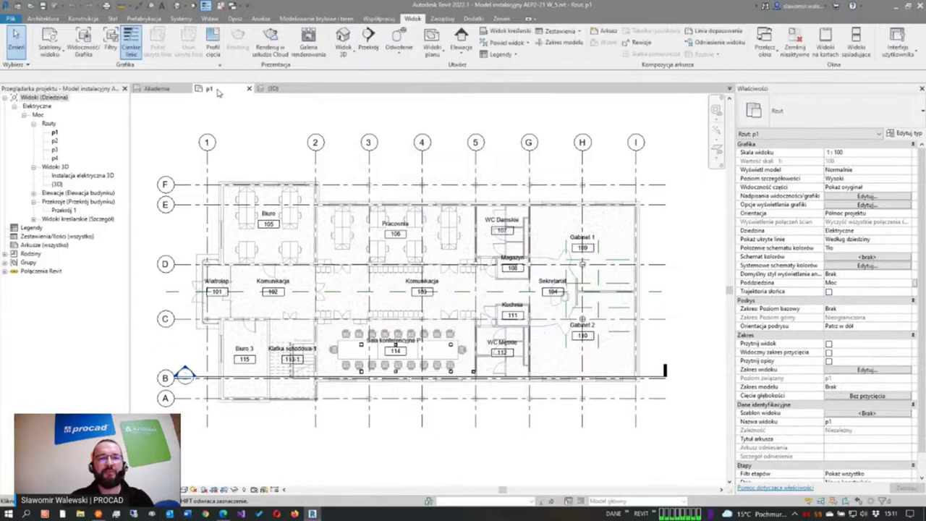
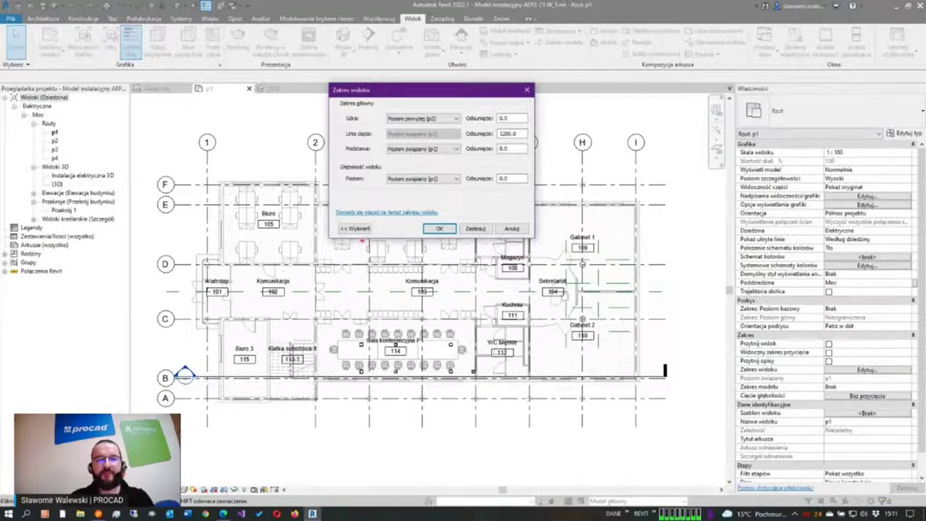
# Step: Expand the View Range dialog's preview diagram and reposition the dialog right and down
pyautogui.moveTo(359, 236); pyautogui.dragTo(351, 264)
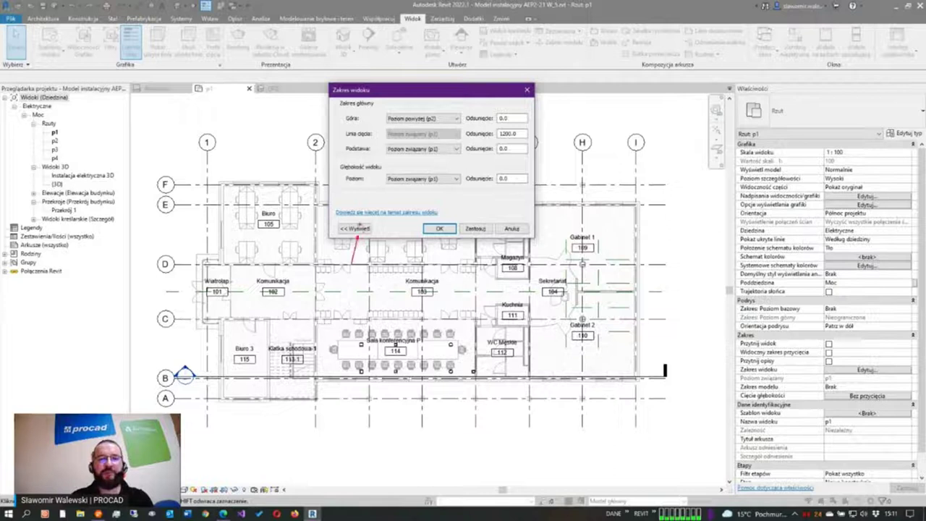
pyautogui.moveTo(364, 228); pyautogui.dragTo(391, 221)
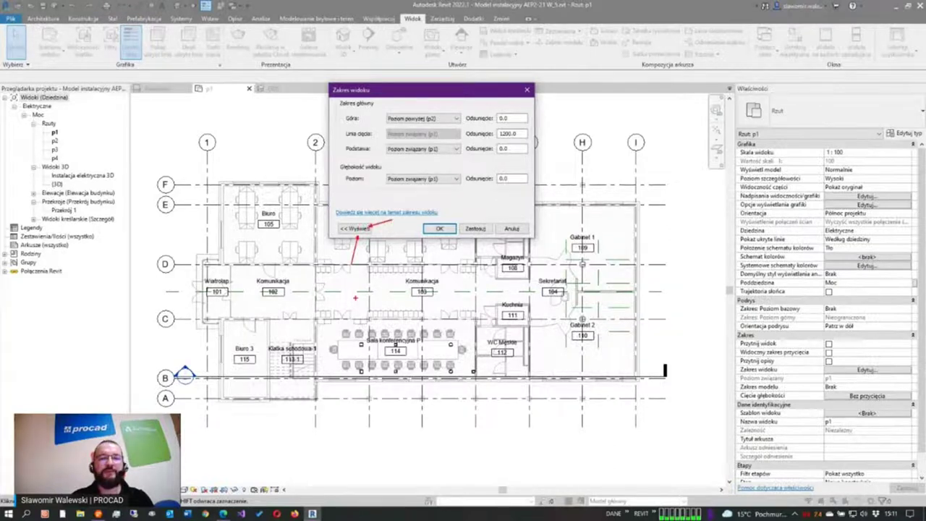
pyautogui.click(354, 228)
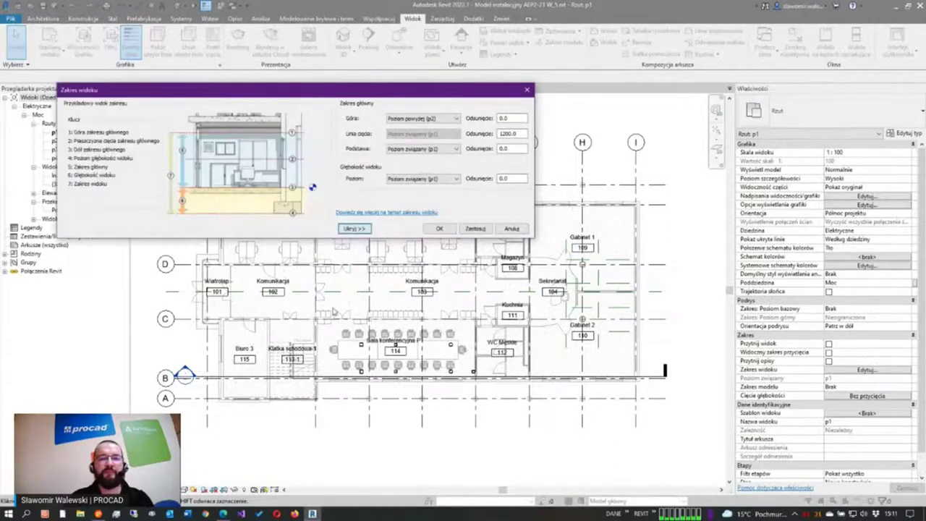
pyautogui.moveTo(345, 95); pyautogui.dragTo(468, 127)
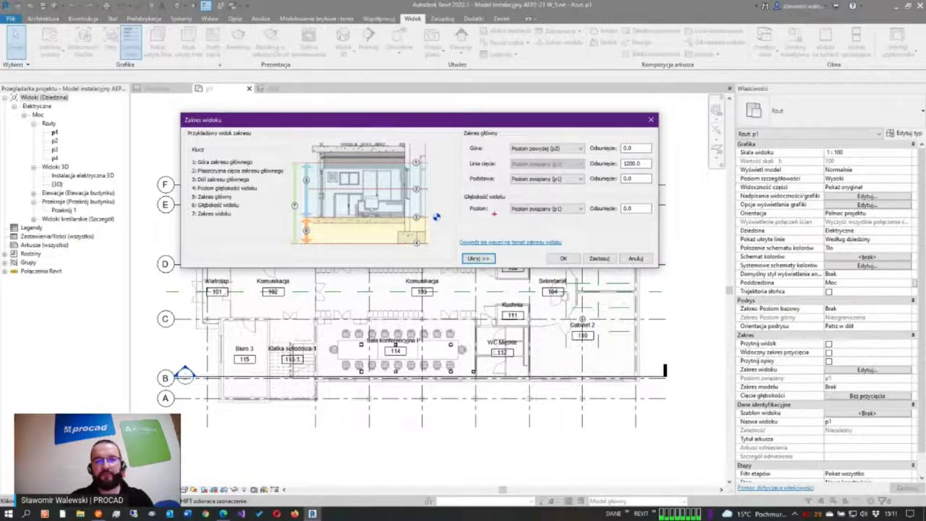
pyautogui.moveTo(465, 202); pyautogui.dragTo(453, 217)
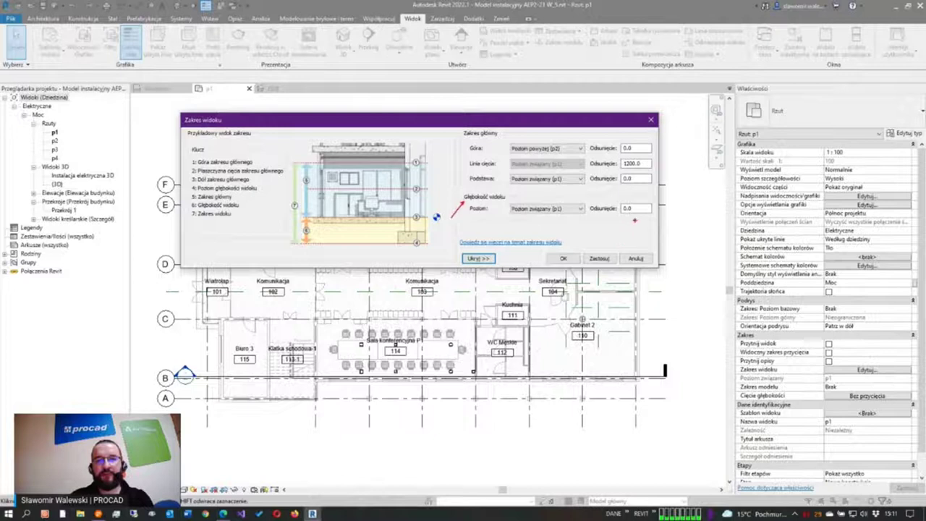
pyautogui.moveTo(622, 212); pyautogui.dragTo(611, 236)
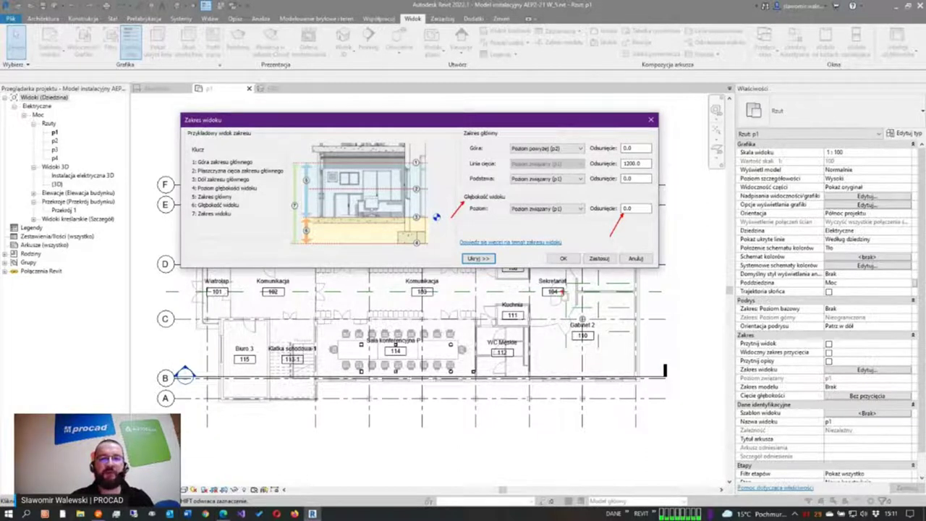
pyautogui.click(573, 209)
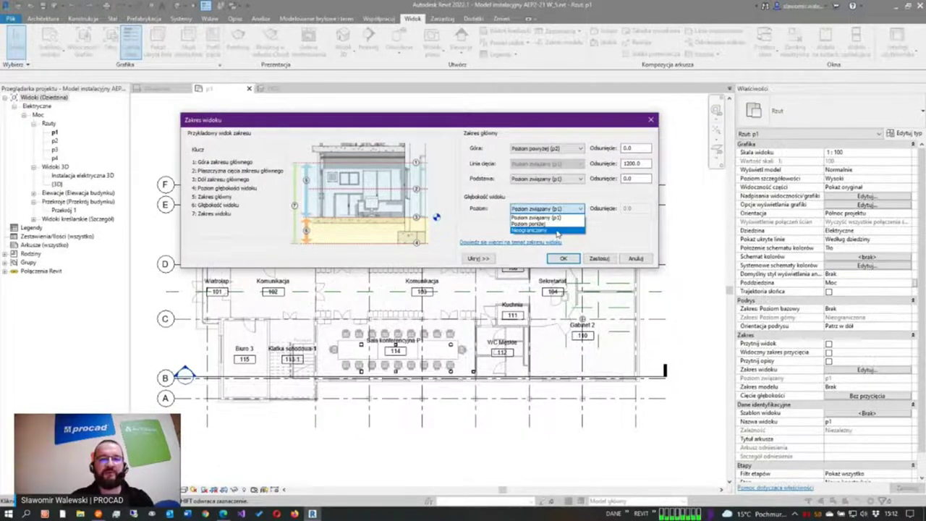
pyautogui.click(641, 230)
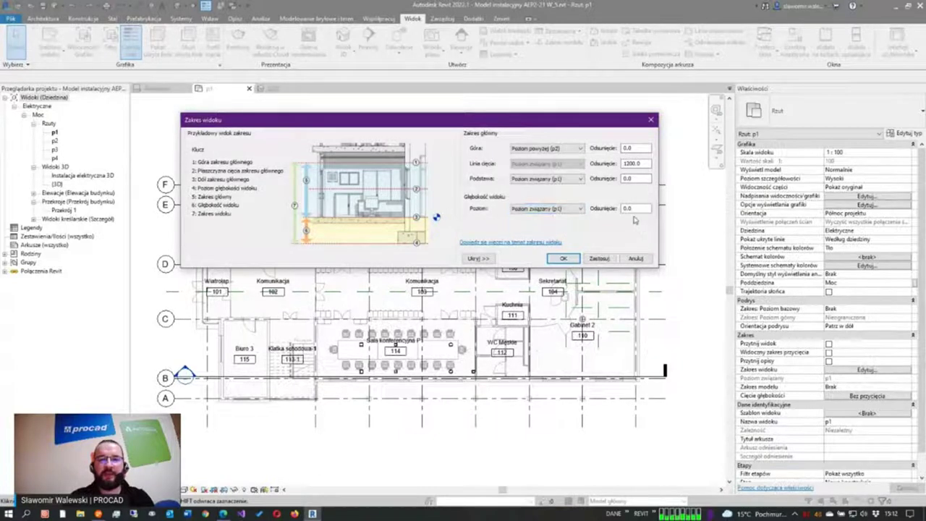
pyautogui.doubleClick(636, 209)
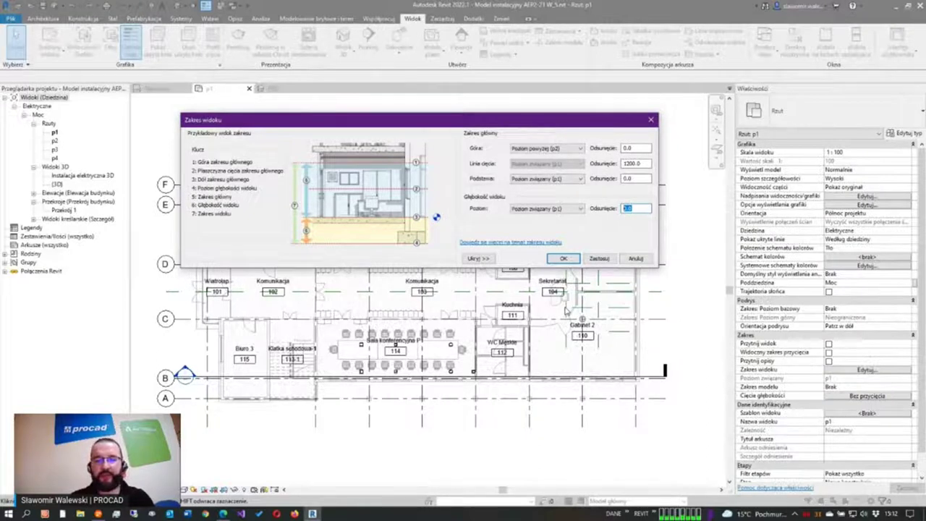
# Step: Set the view depth offset to -300 below level p1 and apply the view range
pyautogui.write('-')
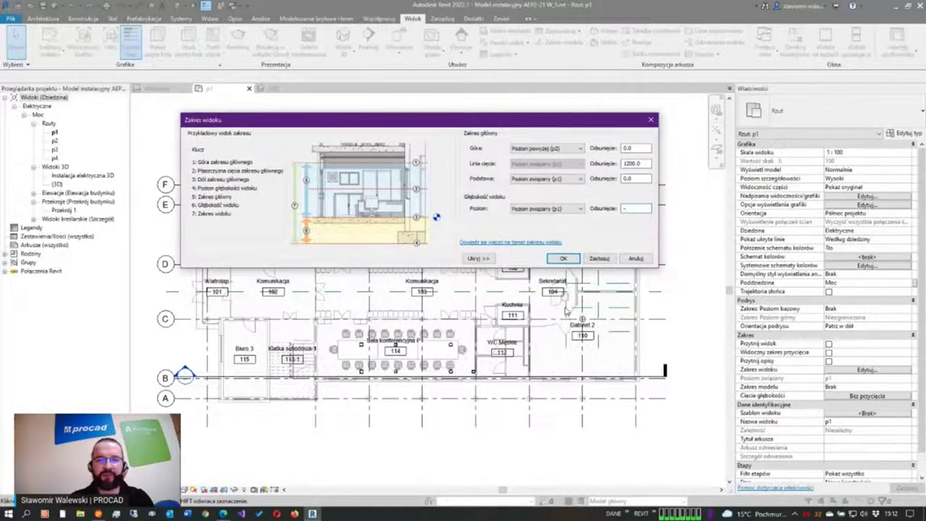
pyautogui.write('300')
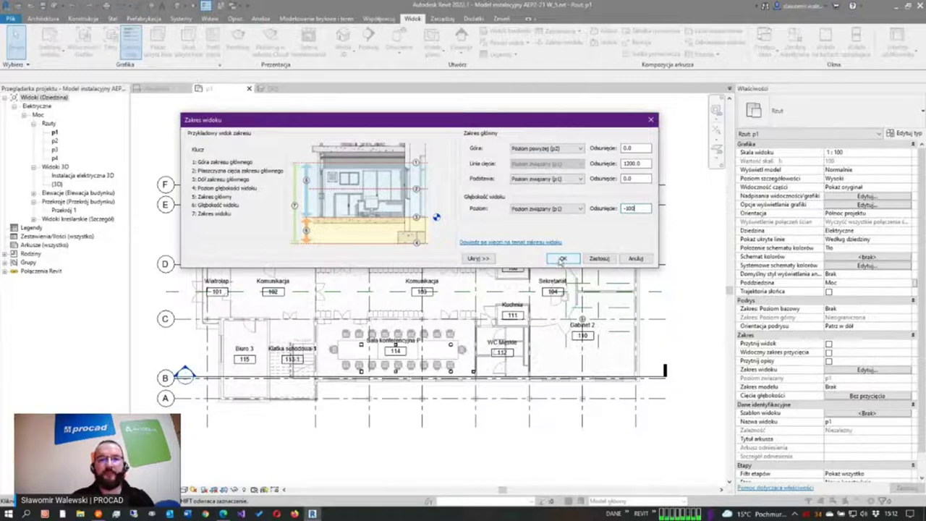
pyautogui.click(562, 259)
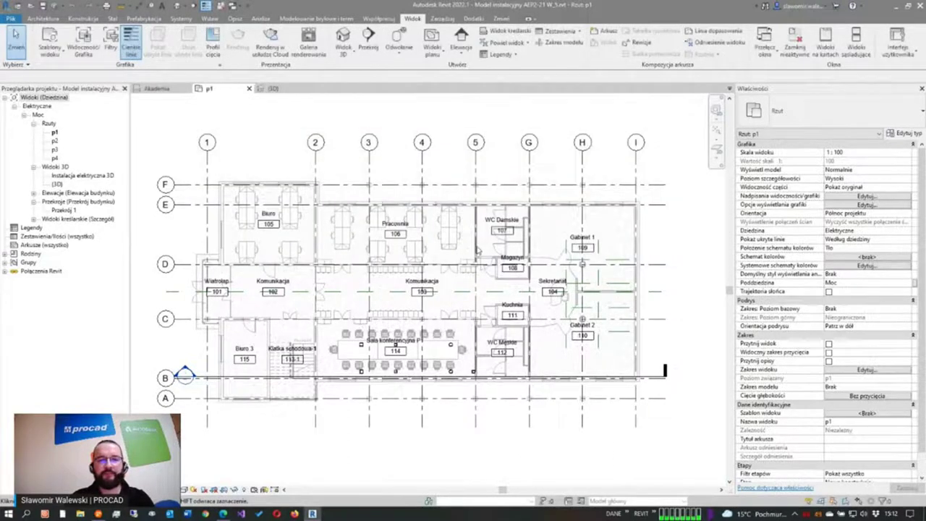
pyautogui.scroll(3, 403, 397)
pyautogui.scroll(1, 407, 394)
pyautogui.scroll(1, 402, 388)
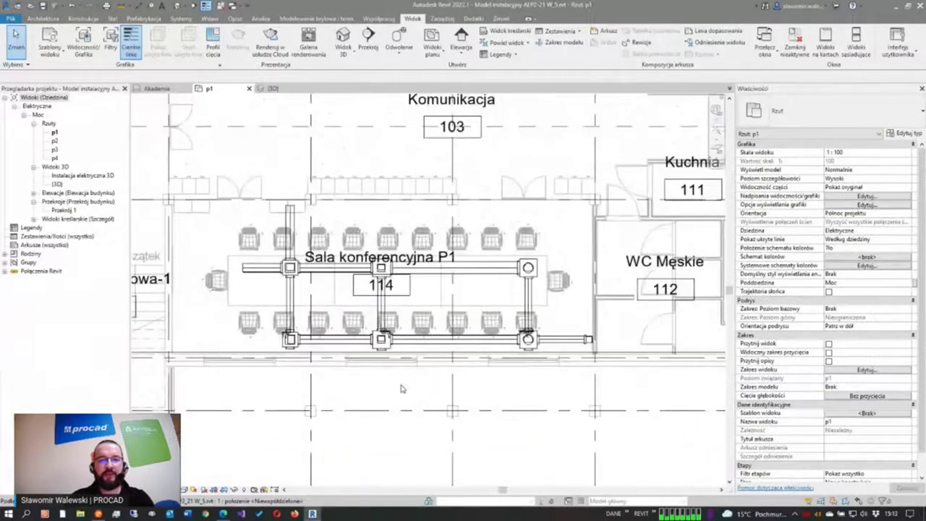
pyautogui.scroll(1, 397, 386)
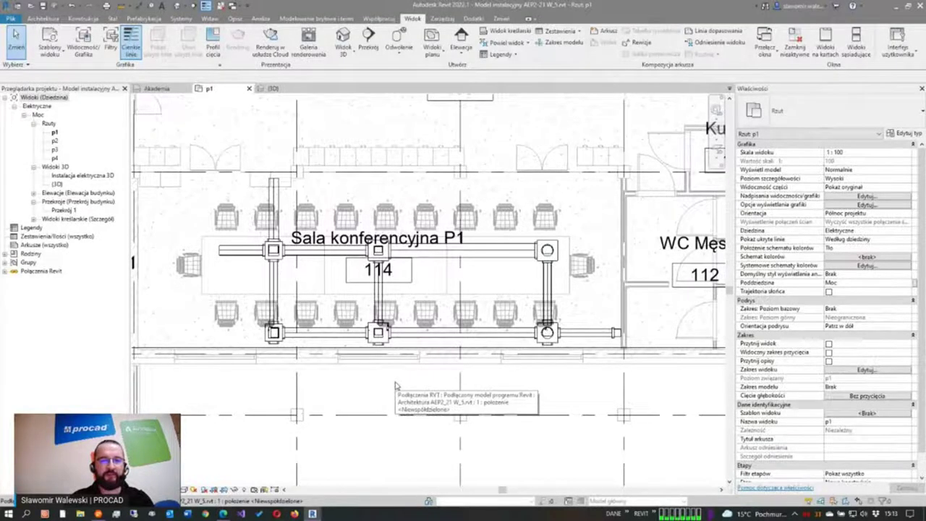
pyautogui.scroll(-1, 456, 449)
pyautogui.scroll(-1, 457, 448)
pyautogui.scroll(-1, 456, 445)
pyautogui.scroll(-1, 454, 436)
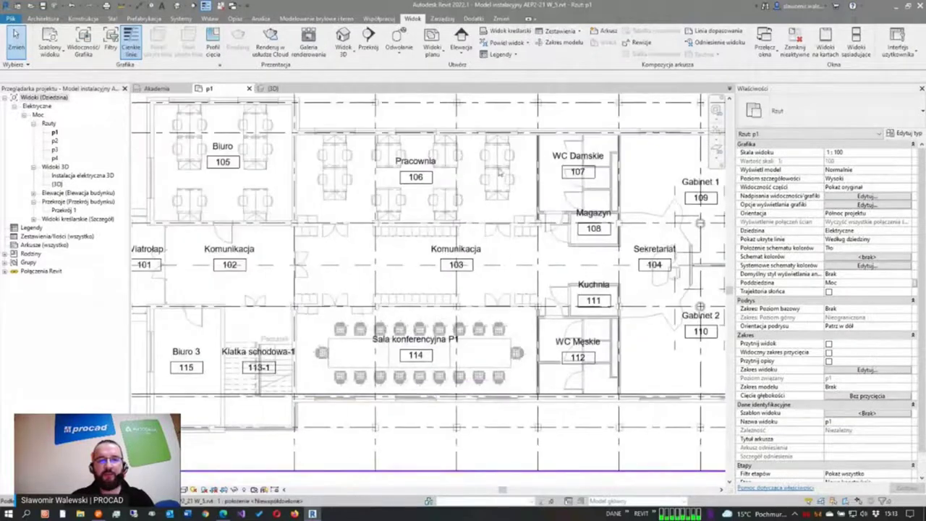
pyautogui.click(391, 246)
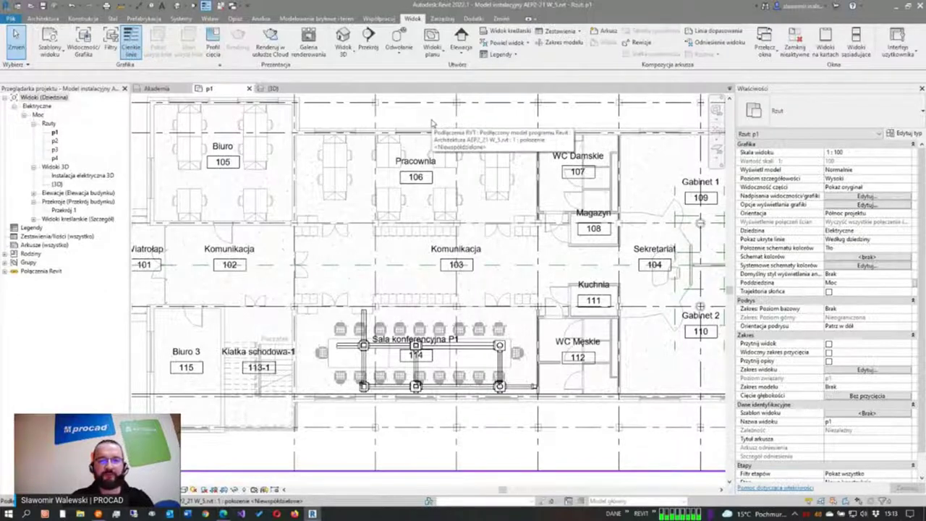
pyautogui.scroll(1, 431, 123)
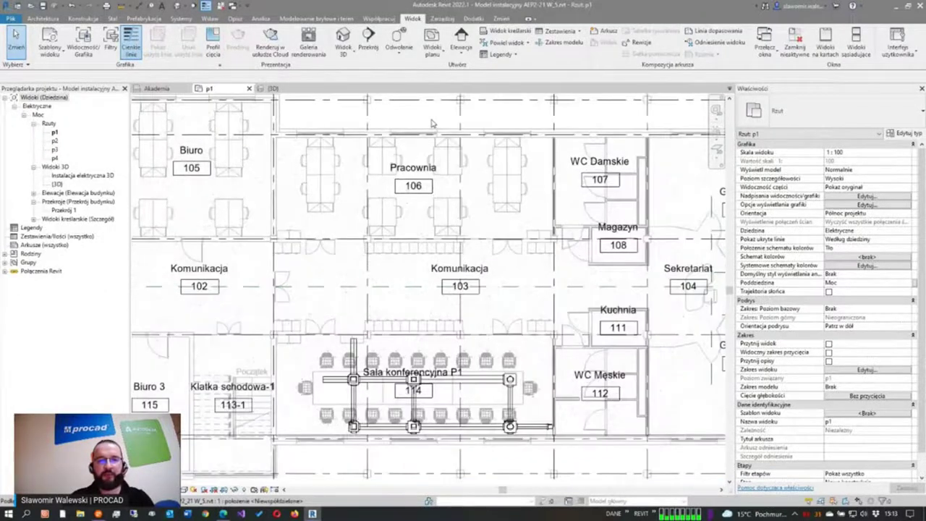
pyautogui.scroll(-1, 467, 209)
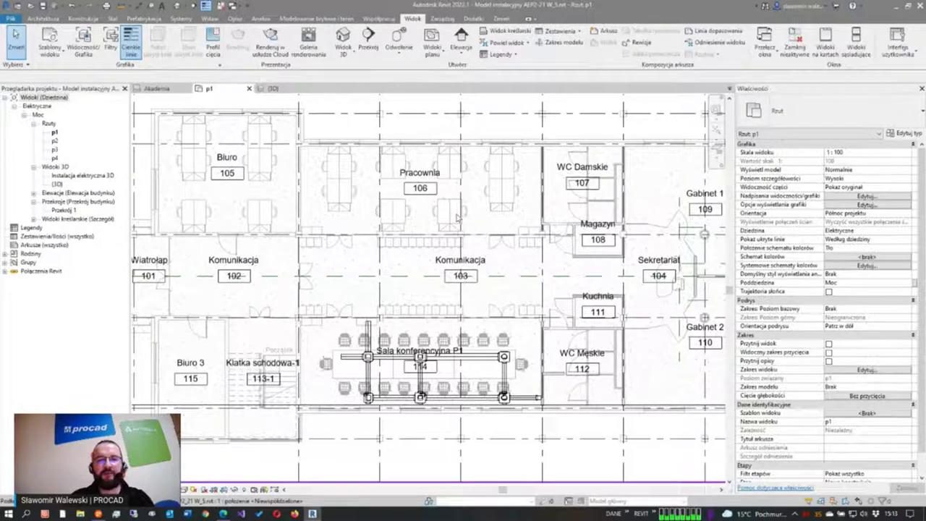
pyautogui.click(449, 222)
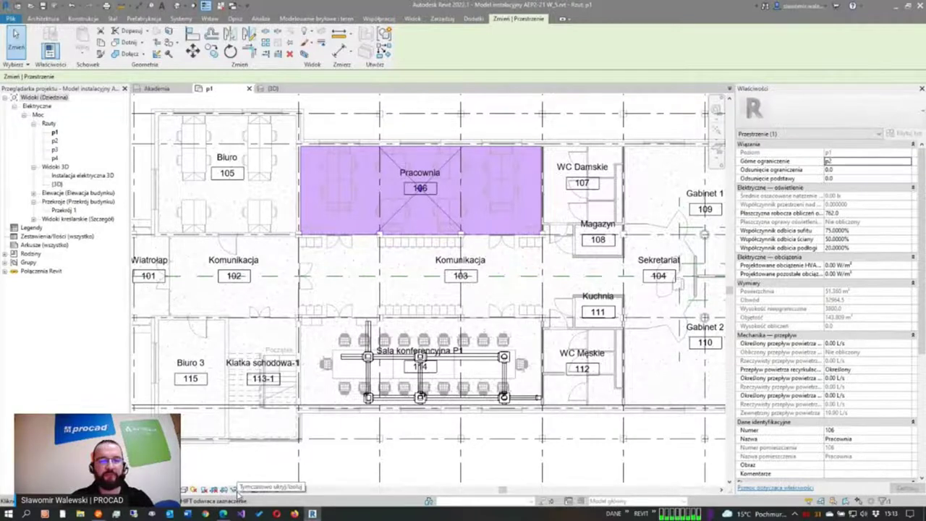
# Step: Use Temporary Hide/Isolate to hide the whole category of space 106 Pracownia in p1
pyautogui.click(234, 489)
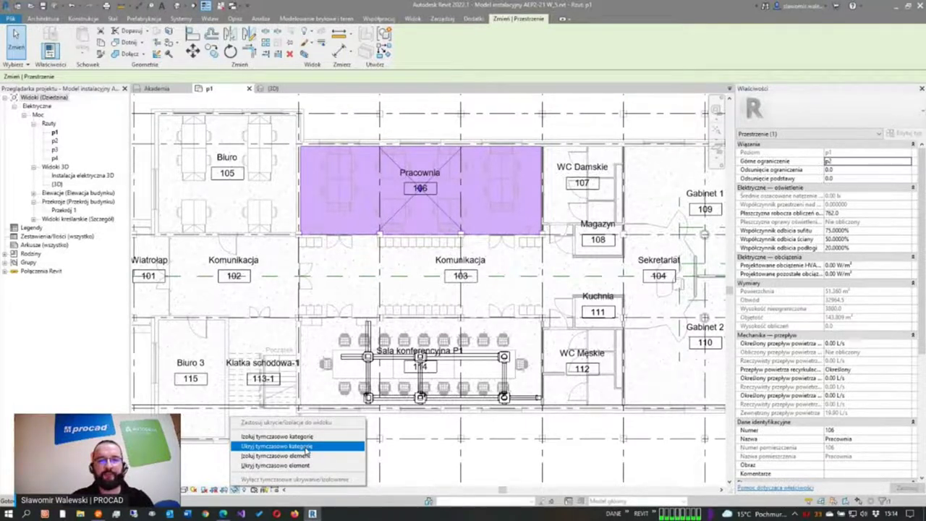
pyautogui.click(306, 448)
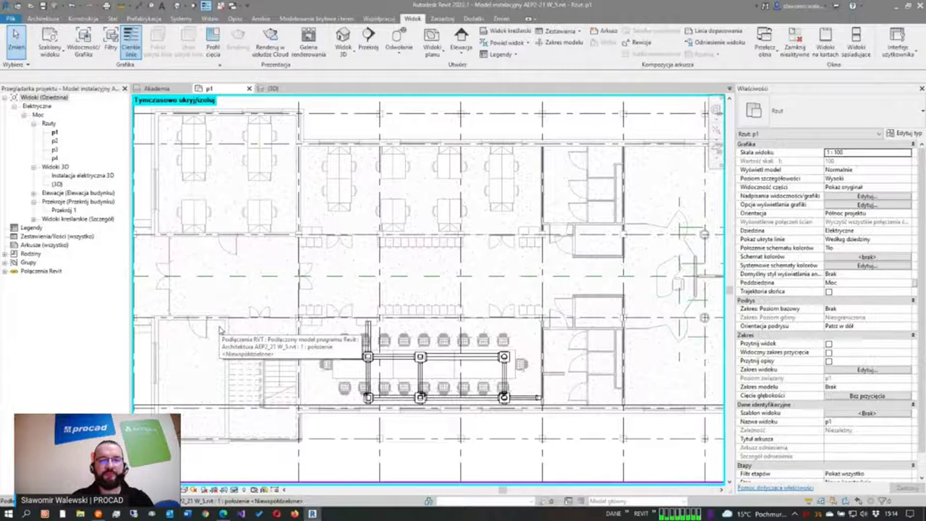
pyautogui.scroll(-1, 253, 318)
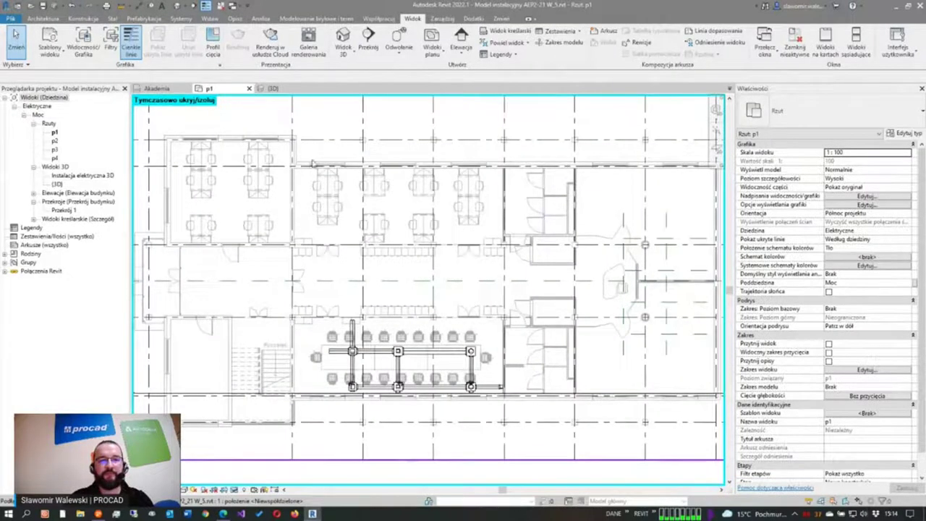
pyautogui.moveTo(333, 134); pyautogui.dragTo(322, 153, button='middle')
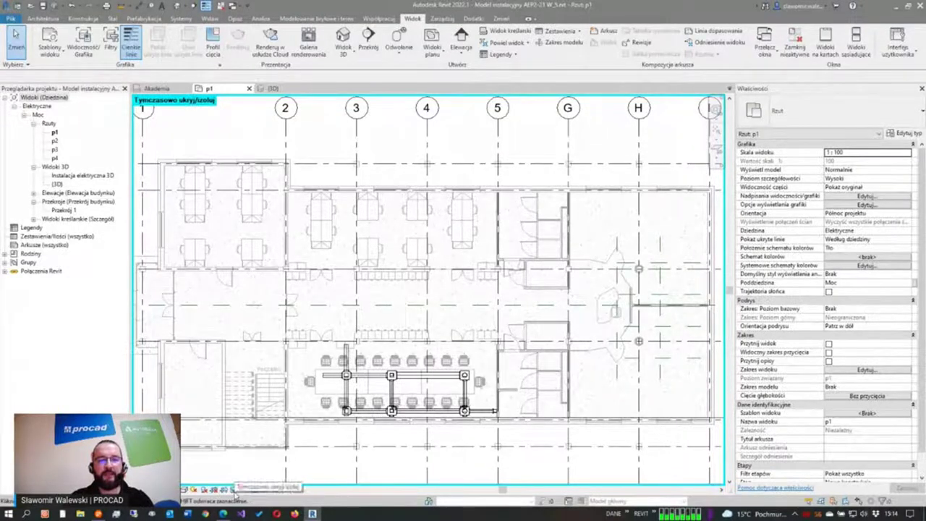
pyautogui.click(234, 490)
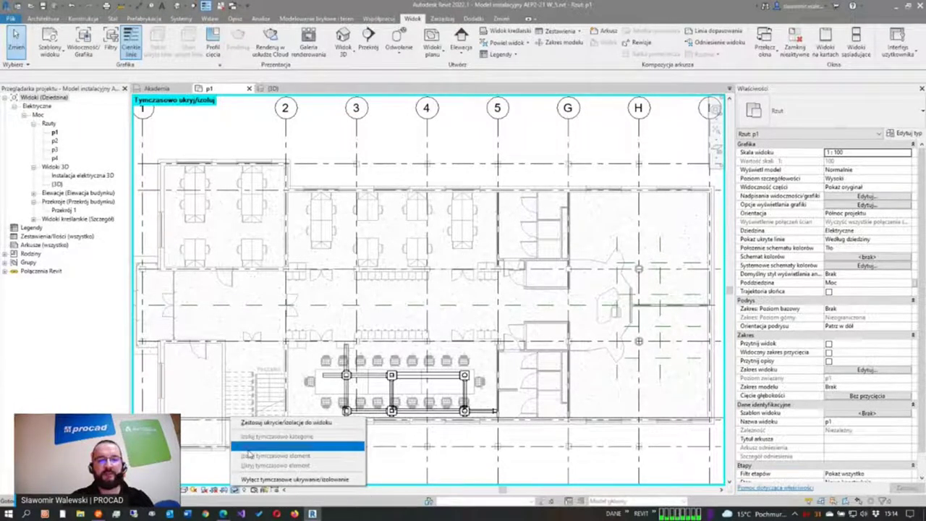
pyautogui.click(335, 158)
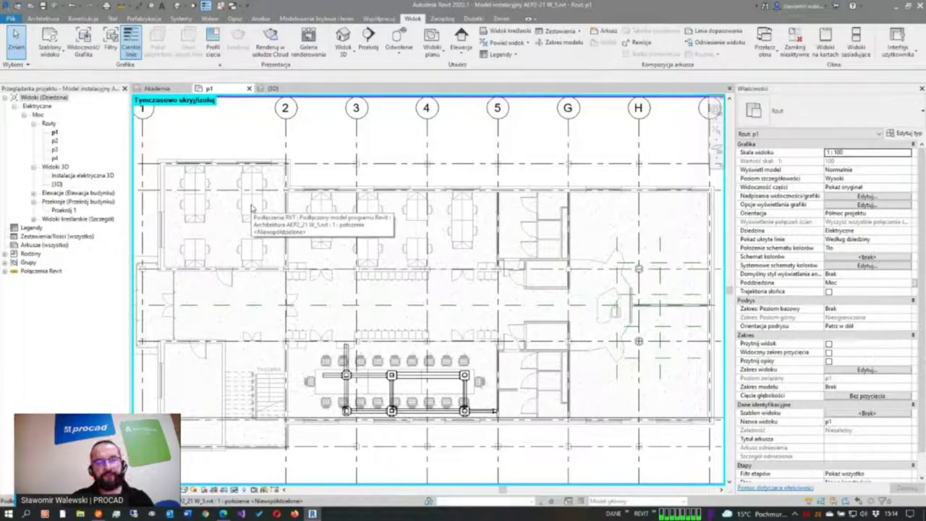
pyautogui.scroll(1, 327, 156)
pyautogui.scroll(1, 340, 170)
pyautogui.scroll(1, 319, 164)
pyautogui.scroll(1, 307, 160)
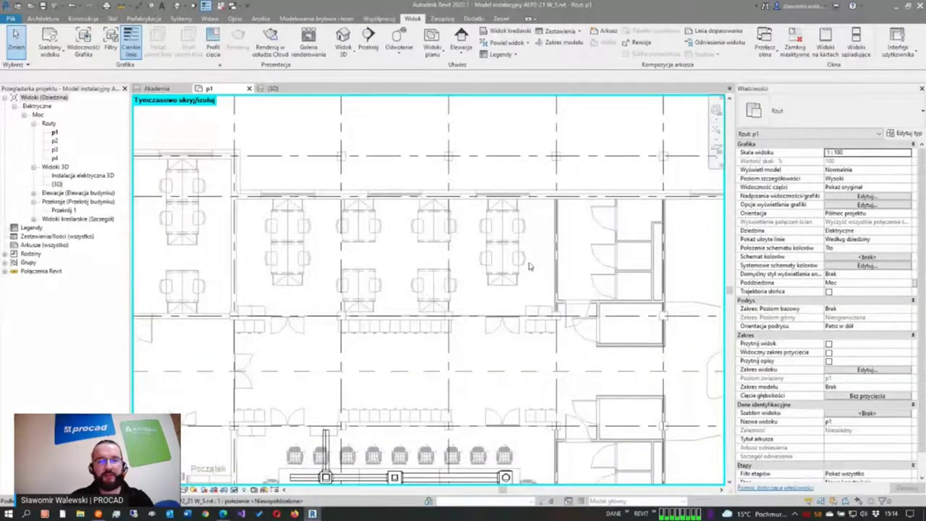
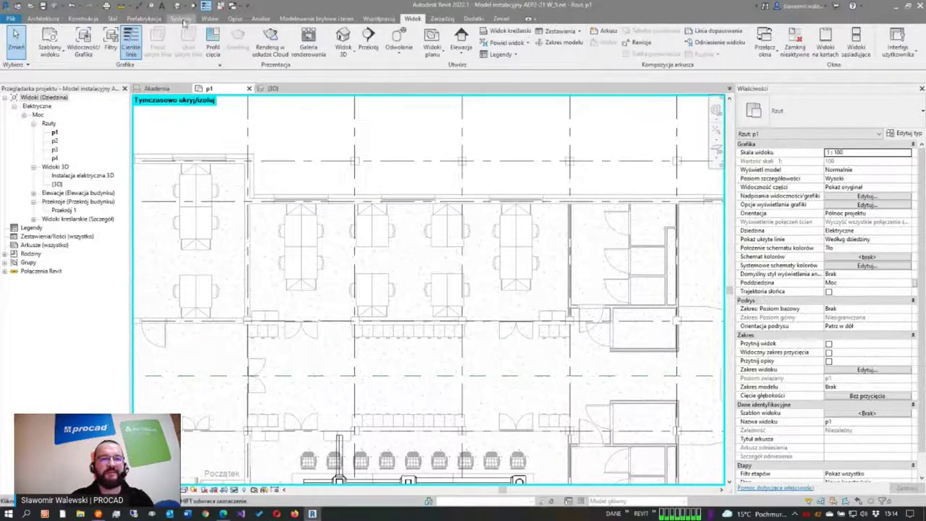
# Step: Start the Drabinka kablowa cable tray tool from the Systemy tab
pyautogui.click(181, 19)
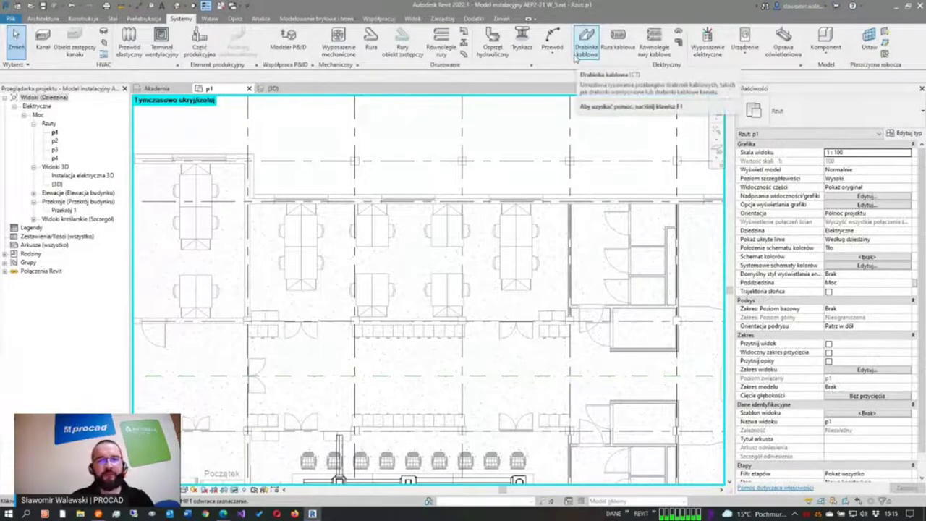
pyautogui.moveTo(586, 44)
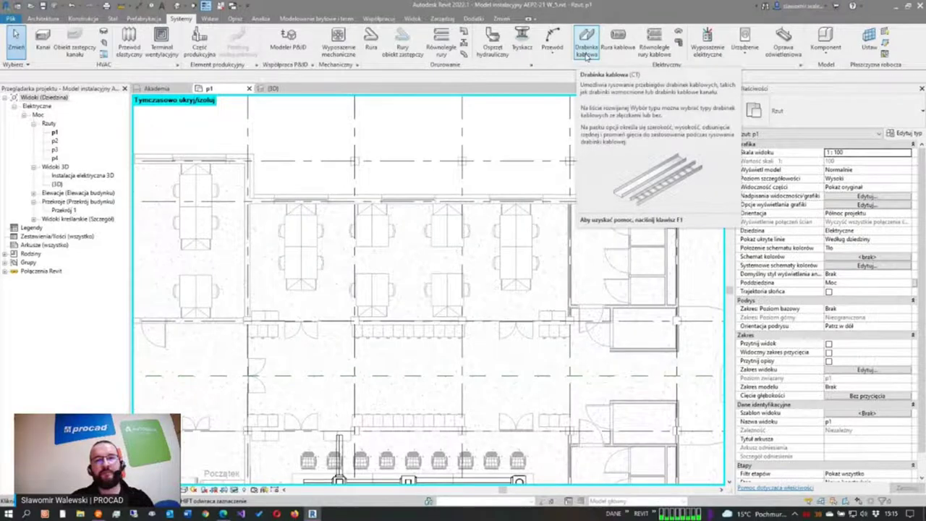
pyautogui.click(587, 52)
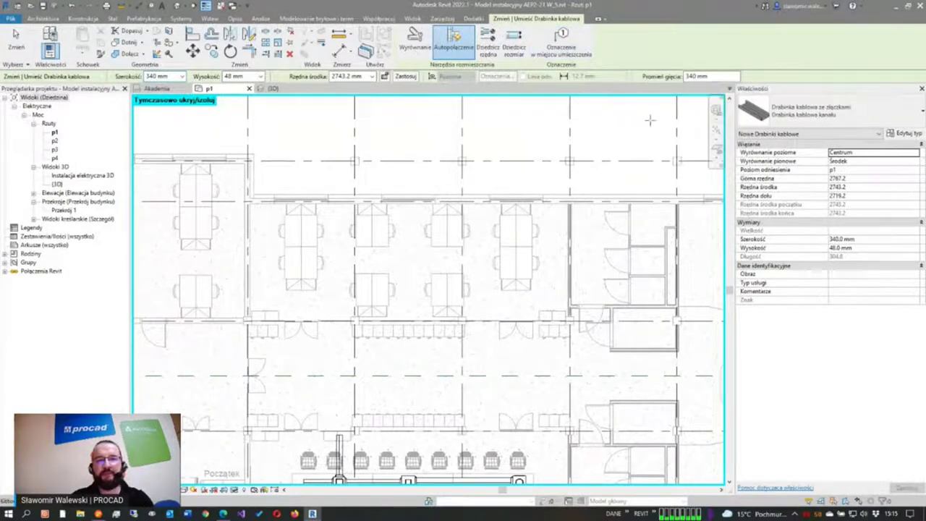
# Step: Switch the tray type to Hager screed-covered two-compartment trunking
pyautogui.click(786, 114)
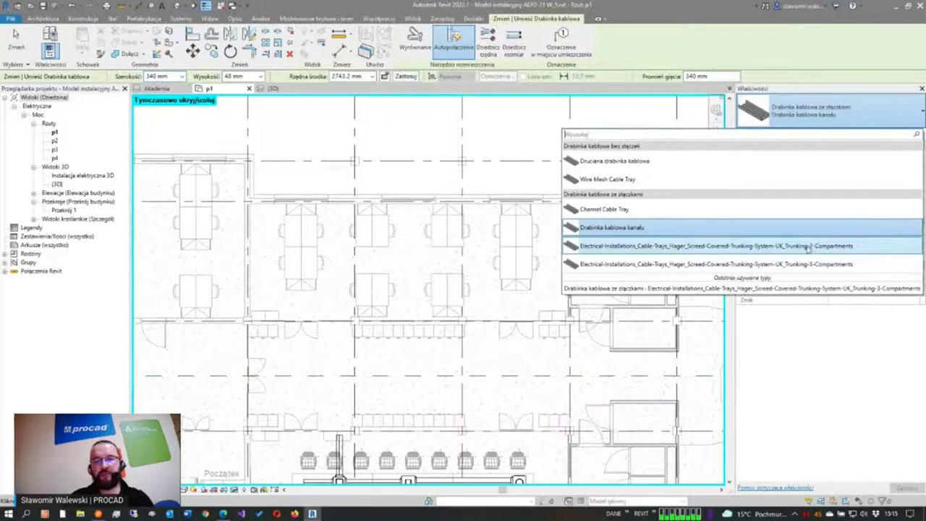
pyautogui.moveTo(716, 246)
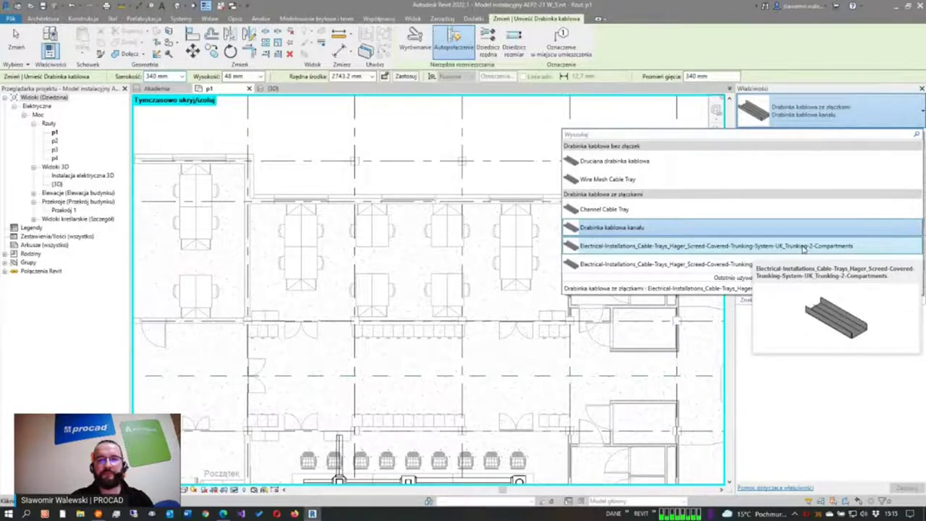
pyautogui.click(803, 249)
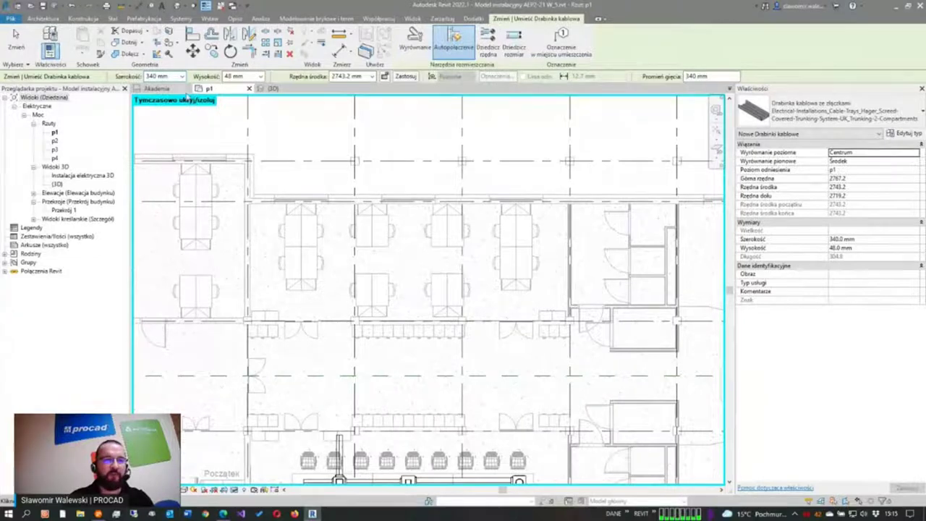
pyautogui.click(181, 76)
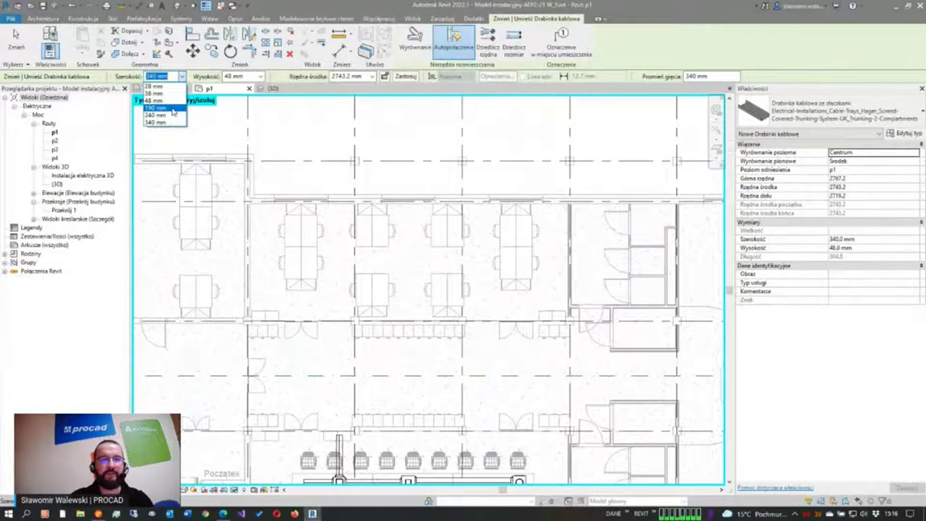
# Step: Size the cable tray to 190 mm width and 38 mm height
pyautogui.click(174, 109)
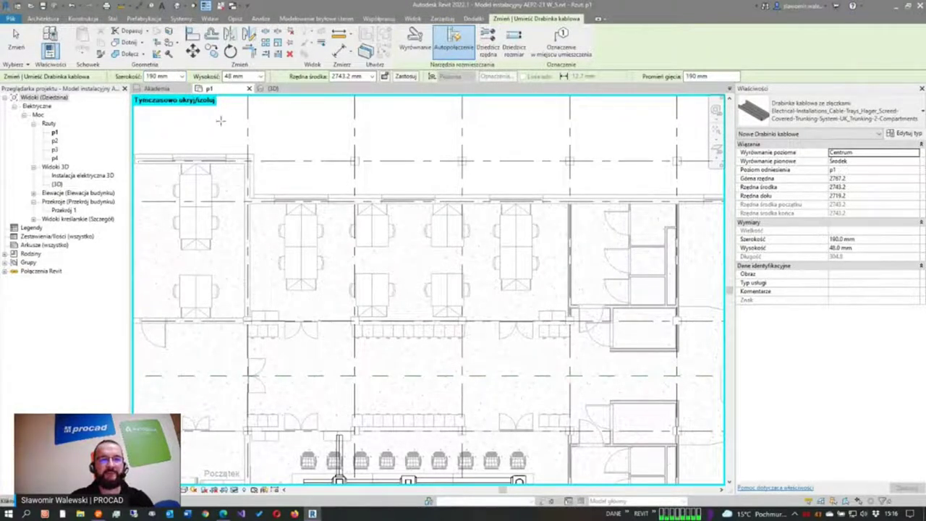
pyautogui.click(260, 77)
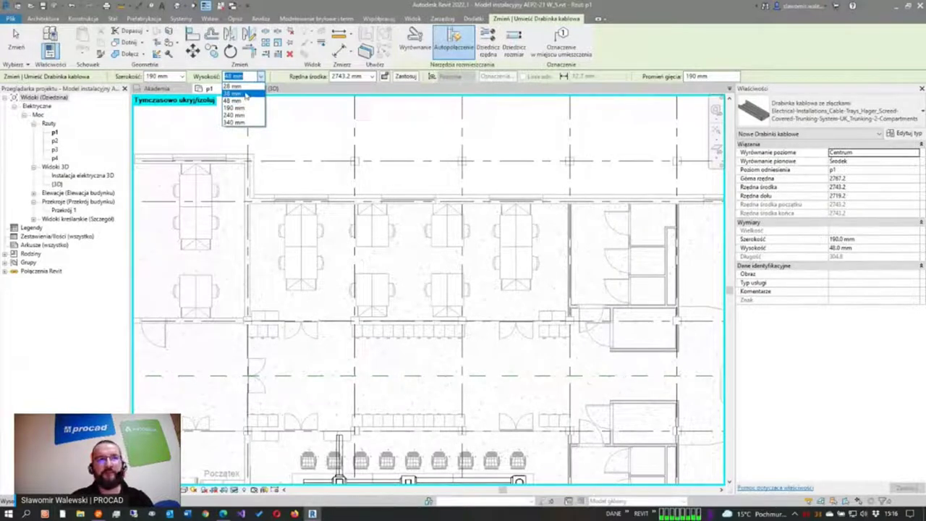
pyautogui.click(247, 94)
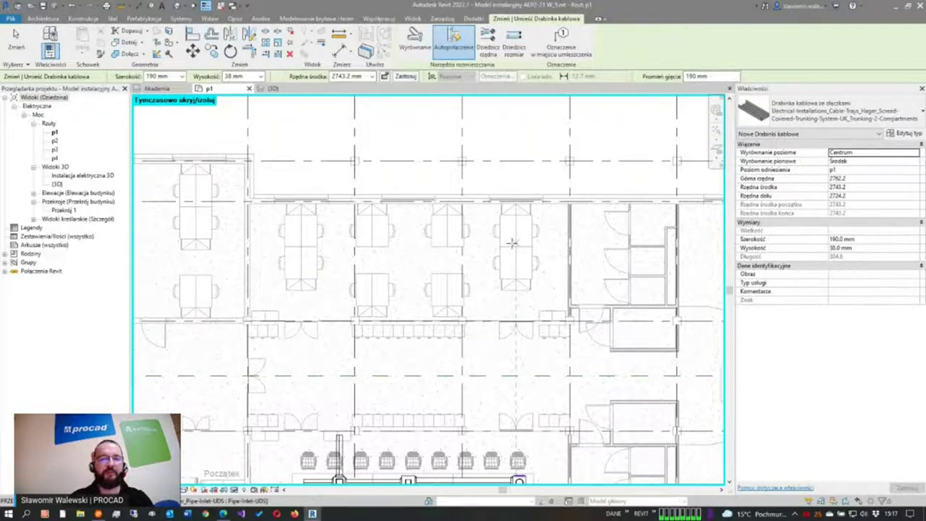
pyautogui.scroll(-2, 512, 243)
pyautogui.scroll(-1, 512, 243)
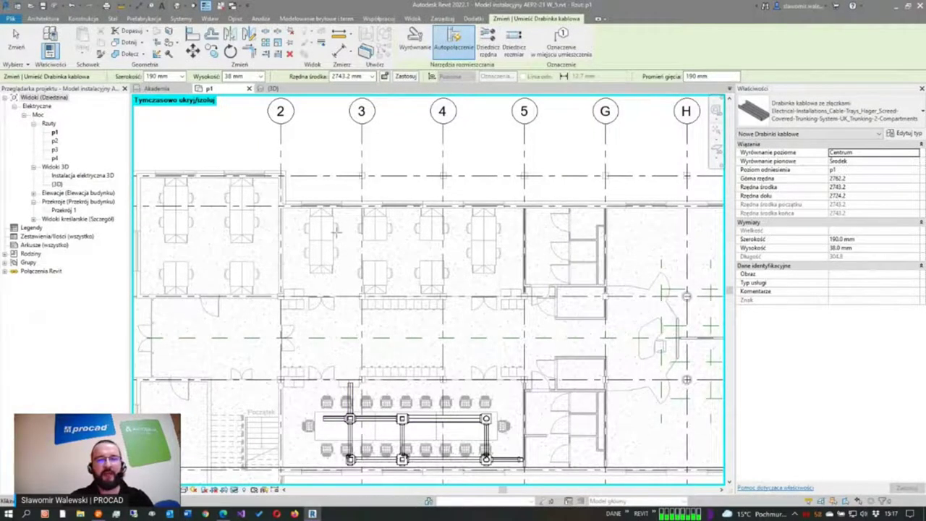
pyautogui.scroll(1, 335, 230)
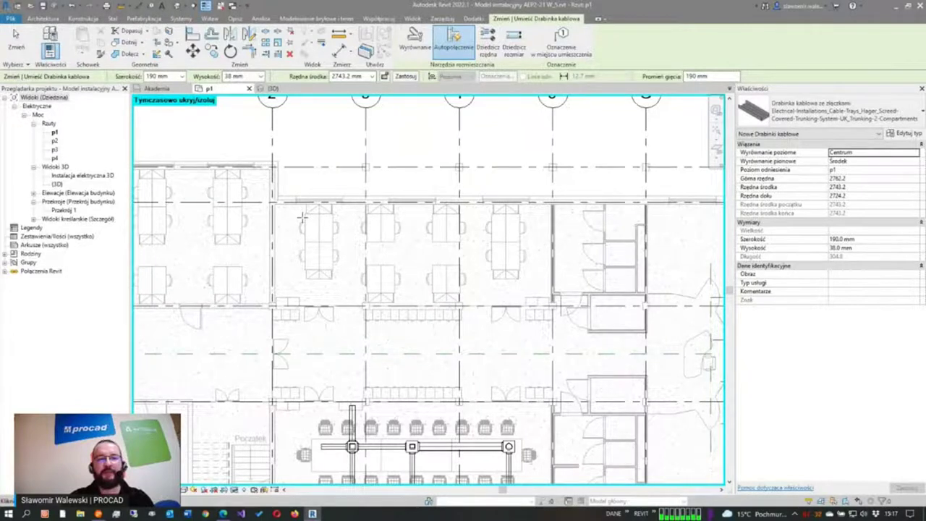
pyautogui.click(304, 214)
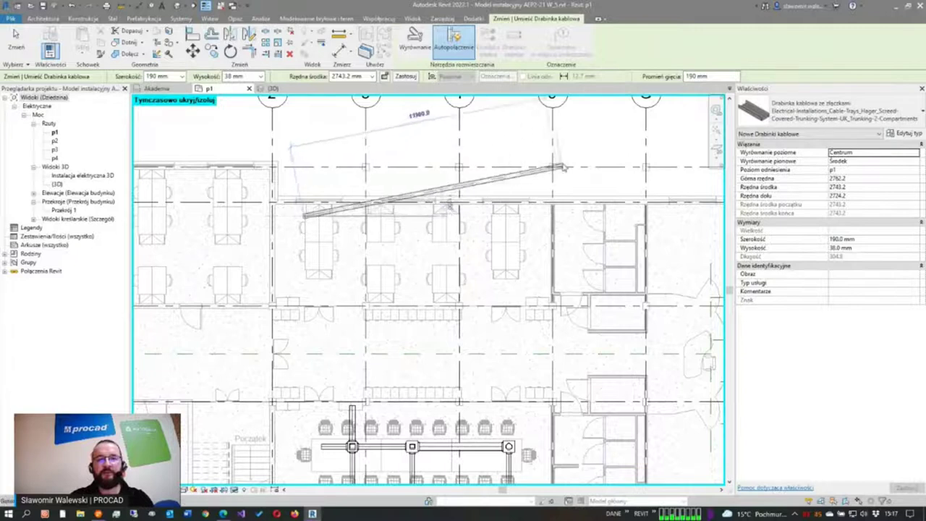
pyautogui.press('Escape')
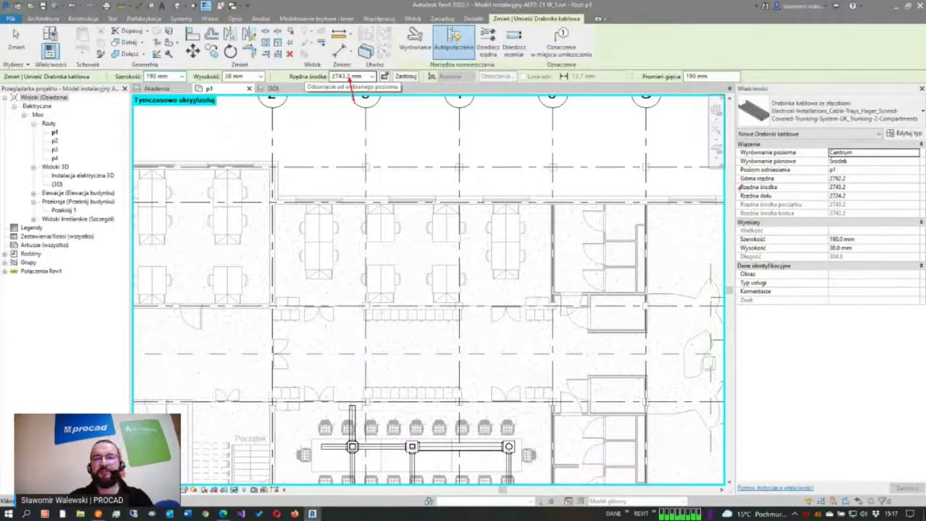
# Step: Set the tray's middle elevation (Rzędna środka) to 0 mm
pyautogui.moveTo(738, 187); pyautogui.dragTo(715, 201)
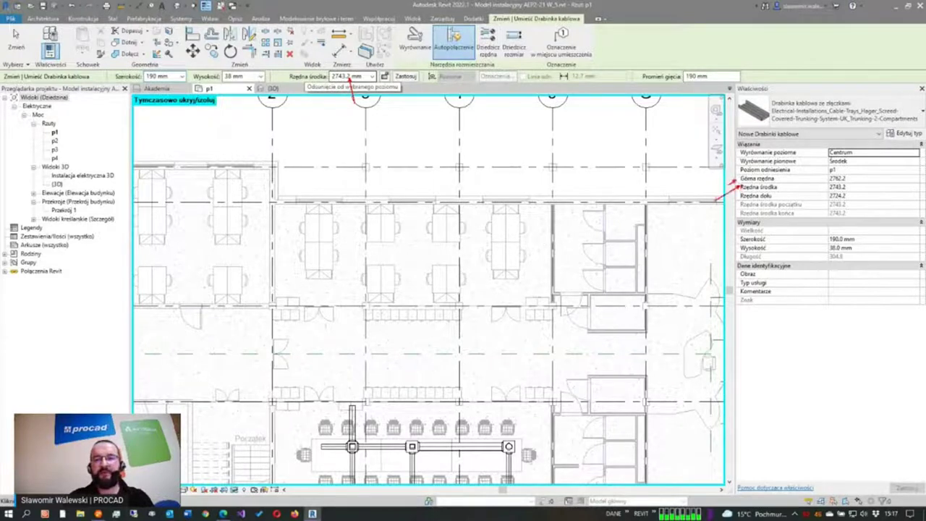
pyautogui.moveTo(735, 169); pyautogui.dragTo(722, 182)
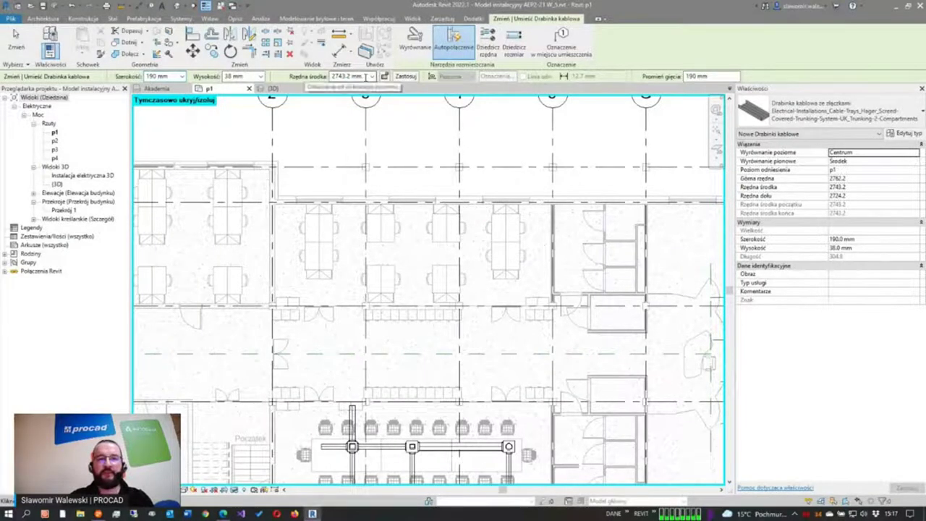
pyautogui.click(362, 76)
pyautogui.click(855, 188)
pyautogui.write('0')
pyautogui.press('Return')
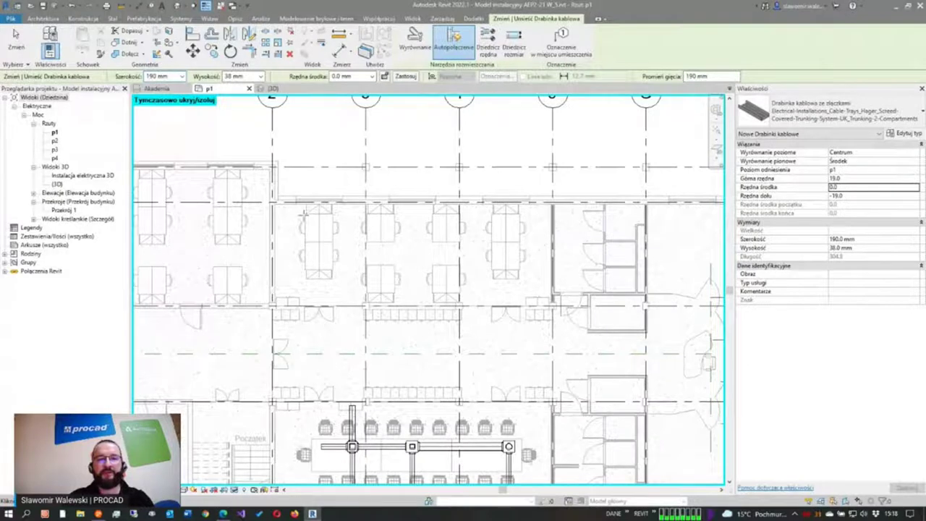
# Step: Draw two parallel horizontal 190 × 38 mm trays across the upper desk rows
pyautogui.click(306, 215)
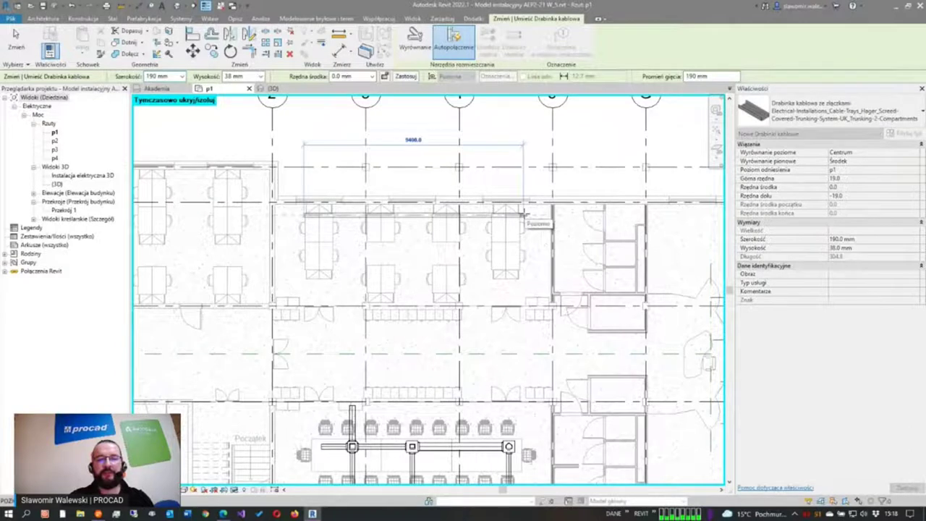
pyautogui.click(524, 212)
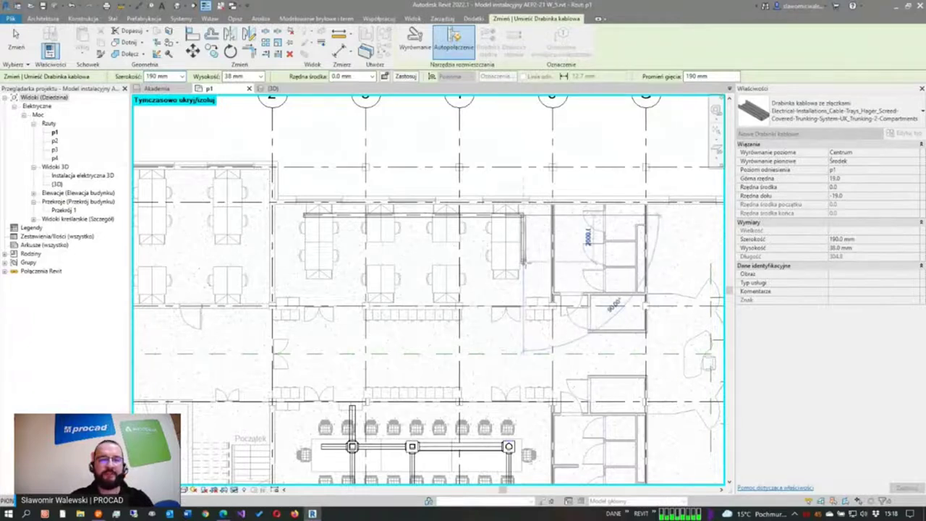
pyautogui.press('Escape')
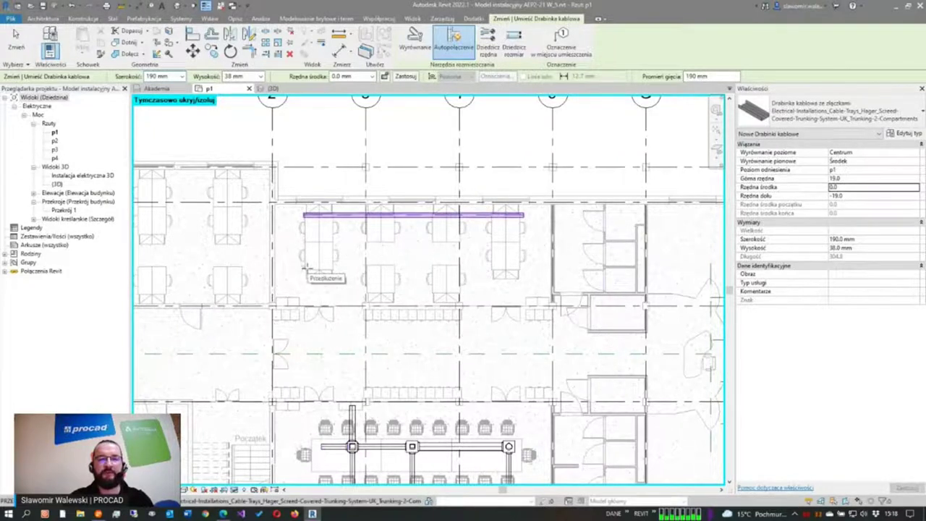
pyautogui.click(305, 267)
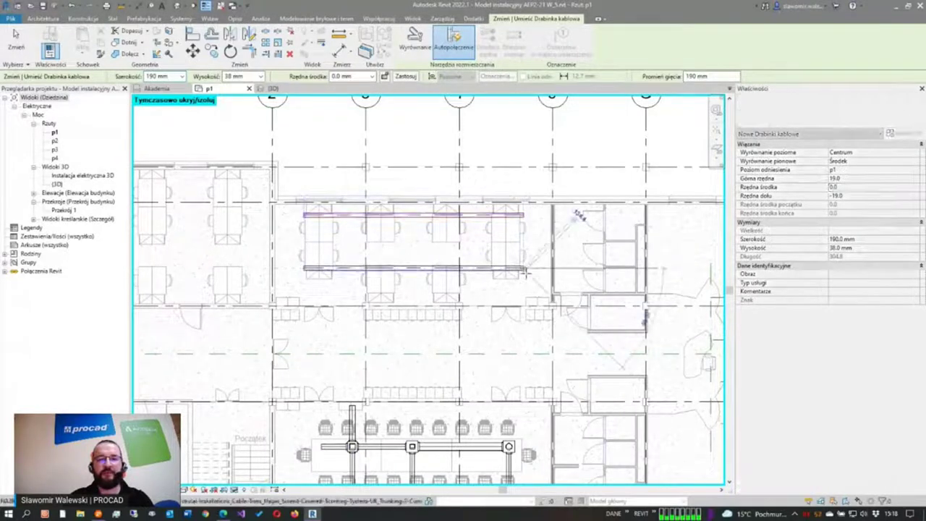
pyautogui.click(523, 269)
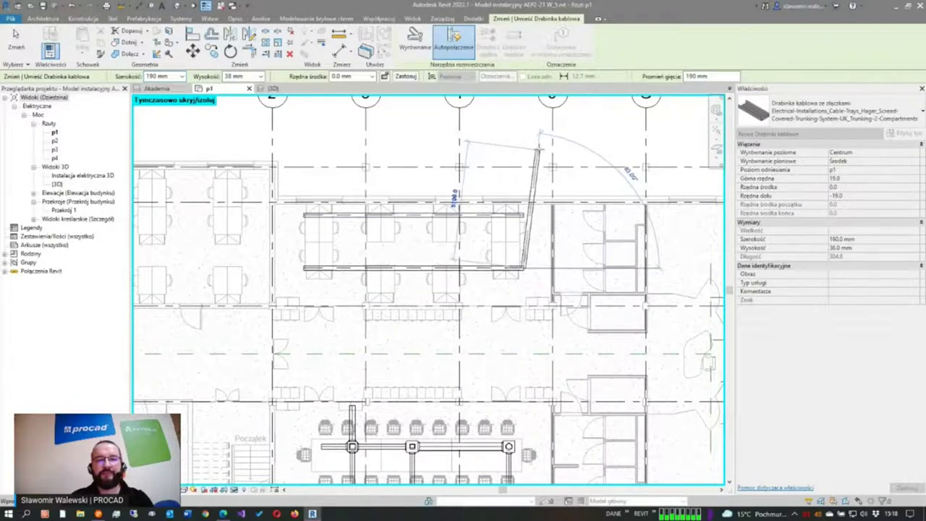
pyautogui.press('Escape')
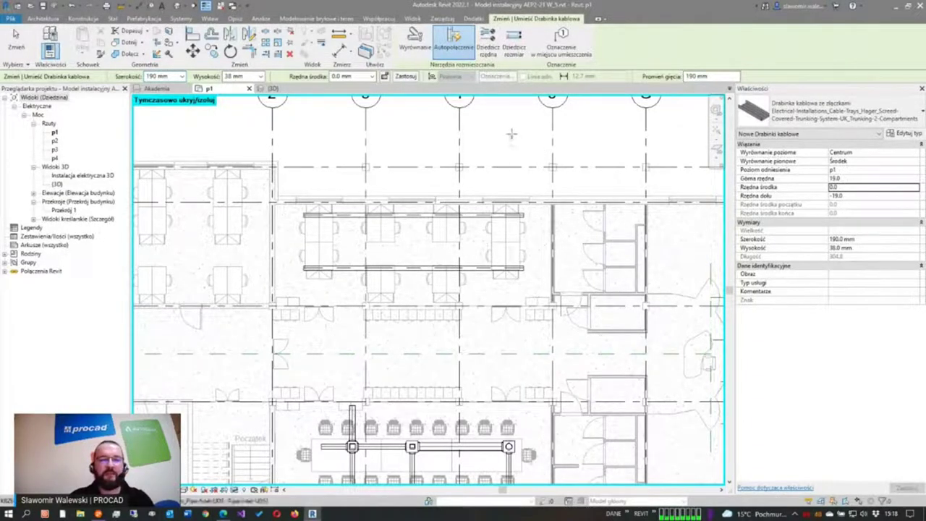
# Step: Draw the first vertical tray at the left desk column, crossing both horizontal runs
pyautogui.scroll(1, 291, 252)
pyautogui.scroll(1, 292, 251)
pyautogui.scroll(1, 304, 249)
pyautogui.scroll(1, 304, 248)
pyautogui.scroll(1, 304, 249)
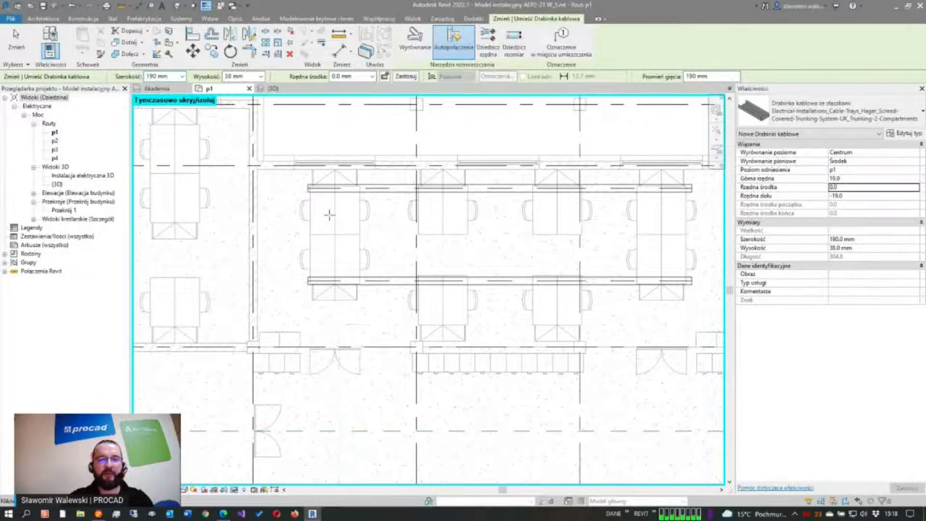
pyautogui.click(332, 150)
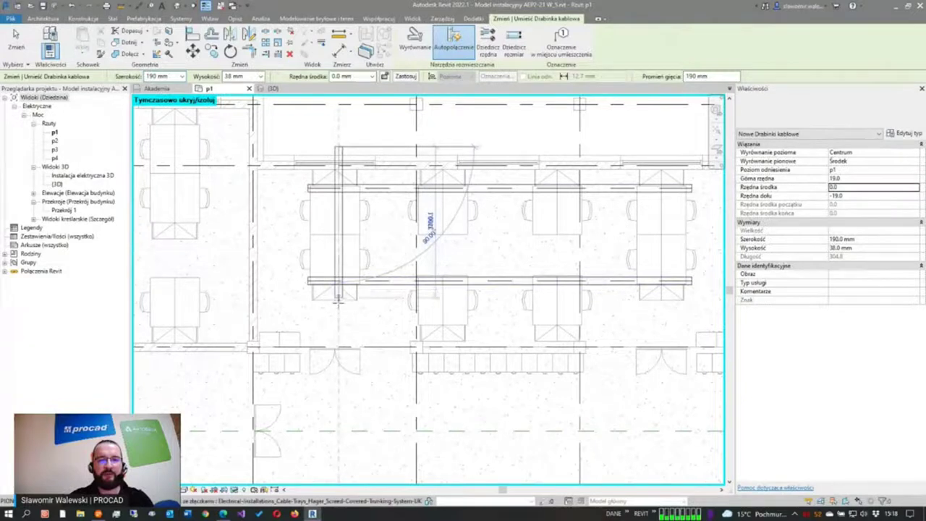
pyautogui.click(338, 316)
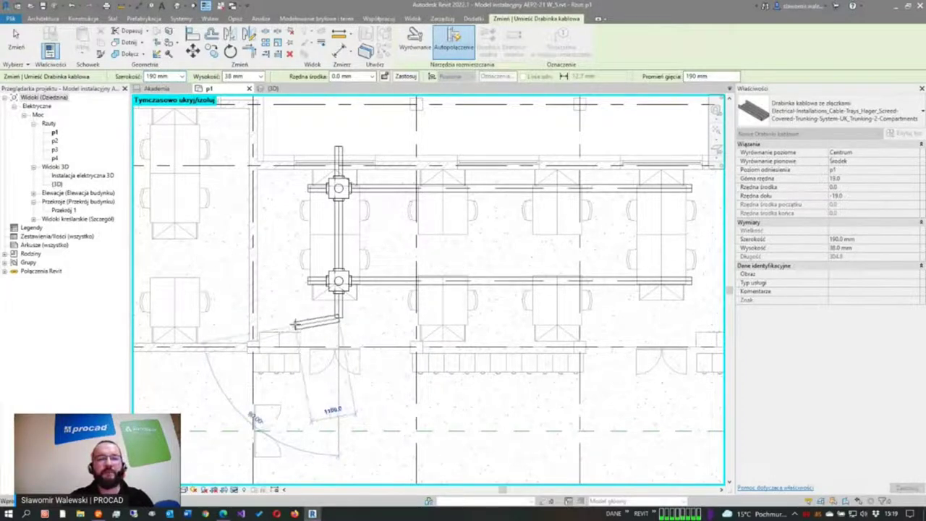
pyautogui.press('Escape')
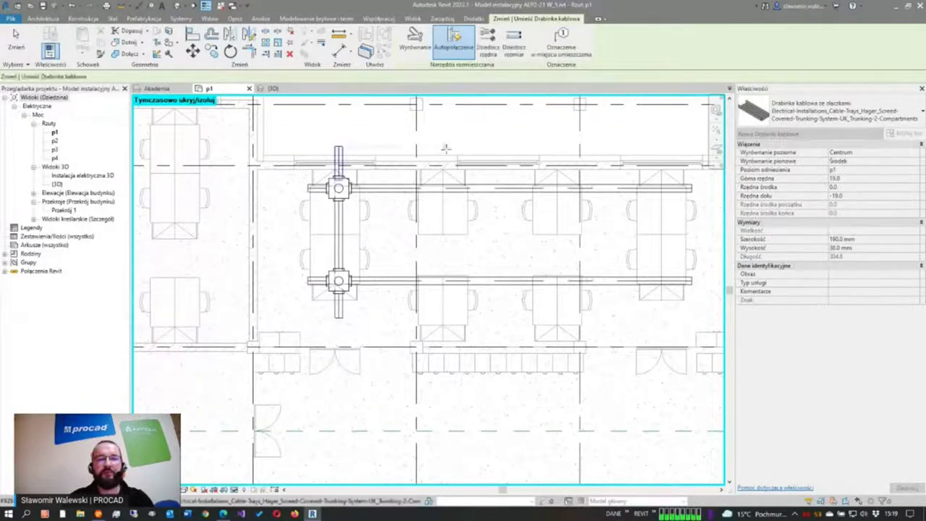
# Step: Draw vertical trays at the second, third and fourth desk columns across both runs
pyautogui.click(446, 150)
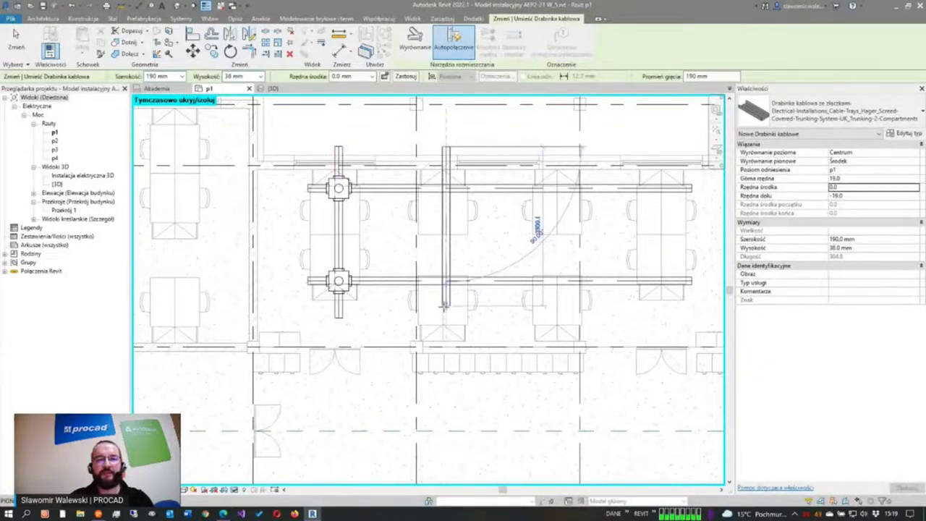
pyautogui.click(445, 311)
pyautogui.press('Escape')
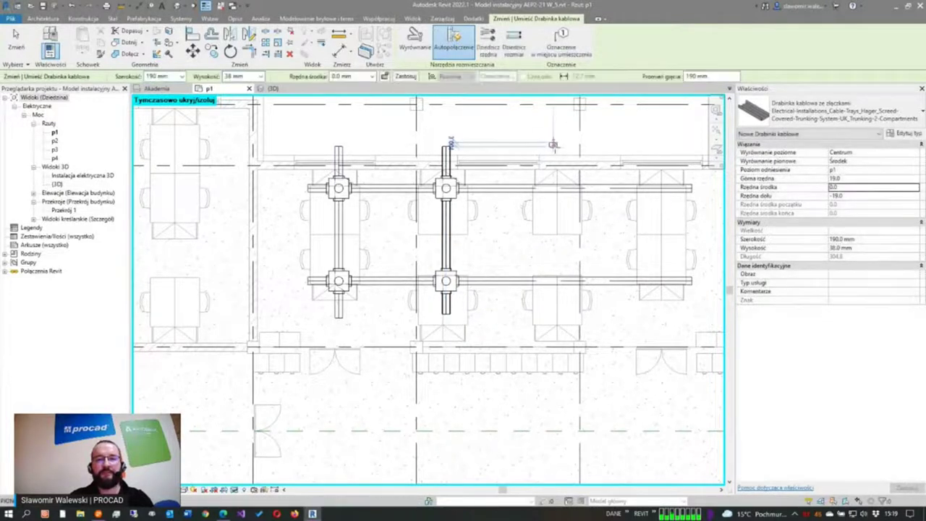
pyautogui.click(552, 144)
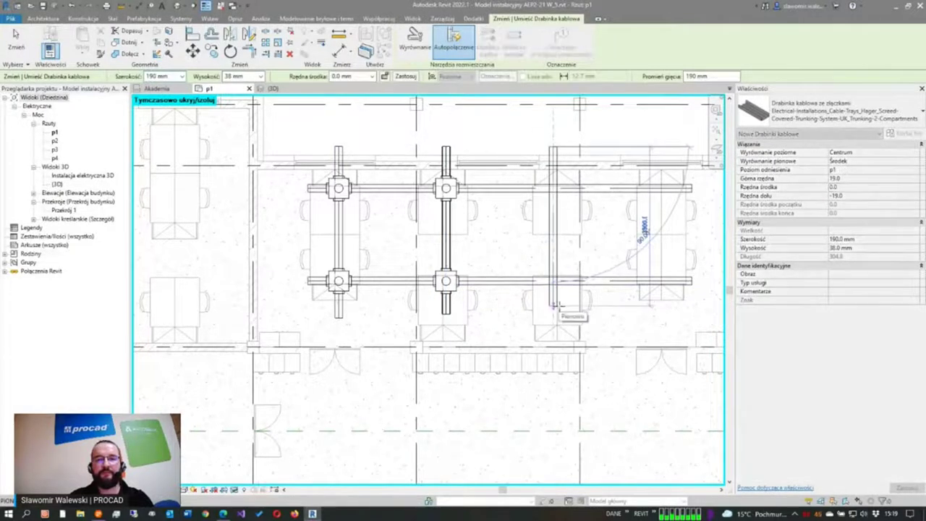
pyautogui.click(555, 303)
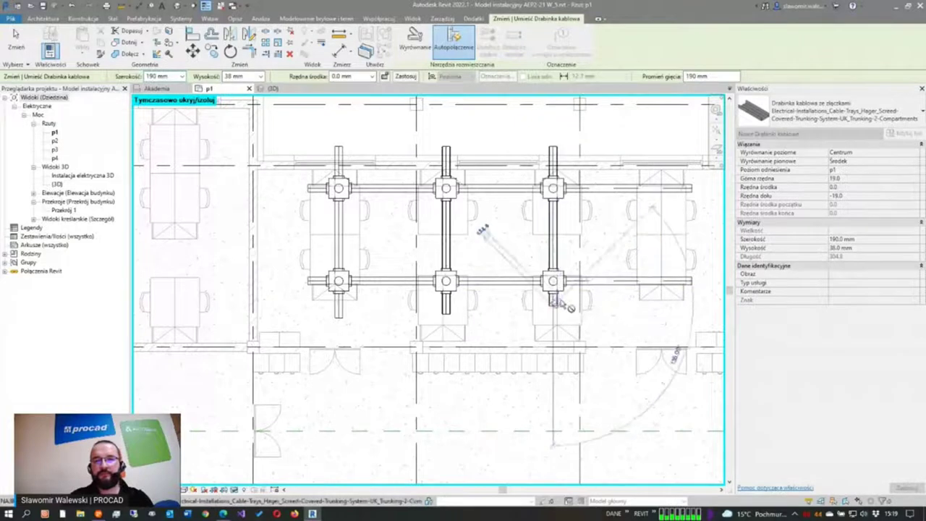
pyautogui.click(658, 146)
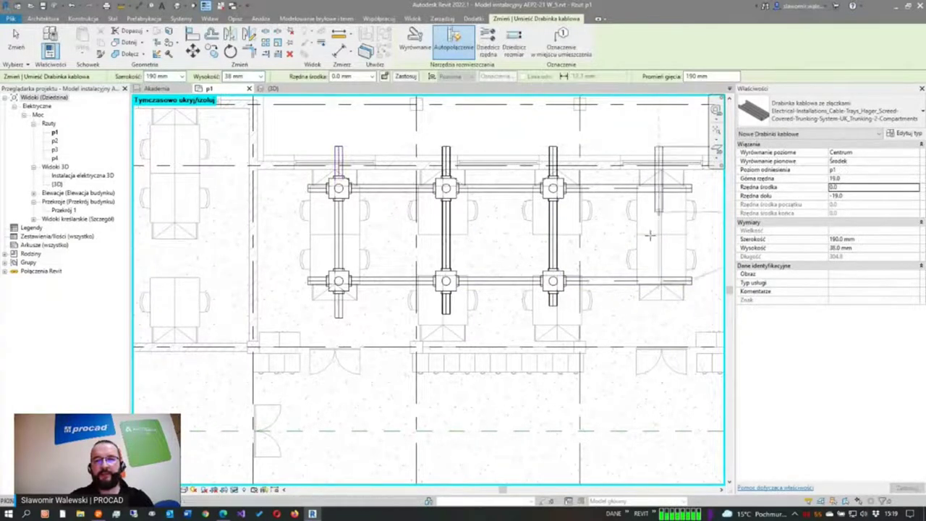
pyautogui.click(659, 304)
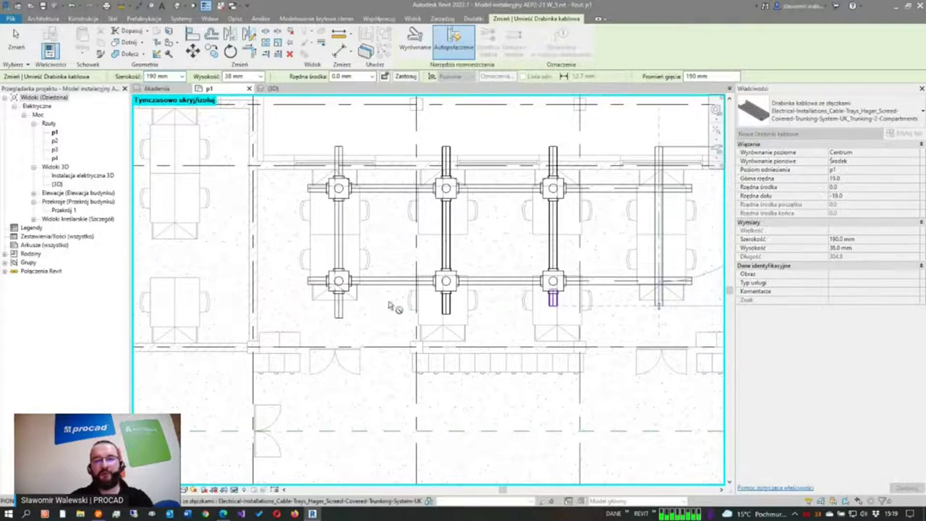
pyautogui.scroll(-2, 366, 296)
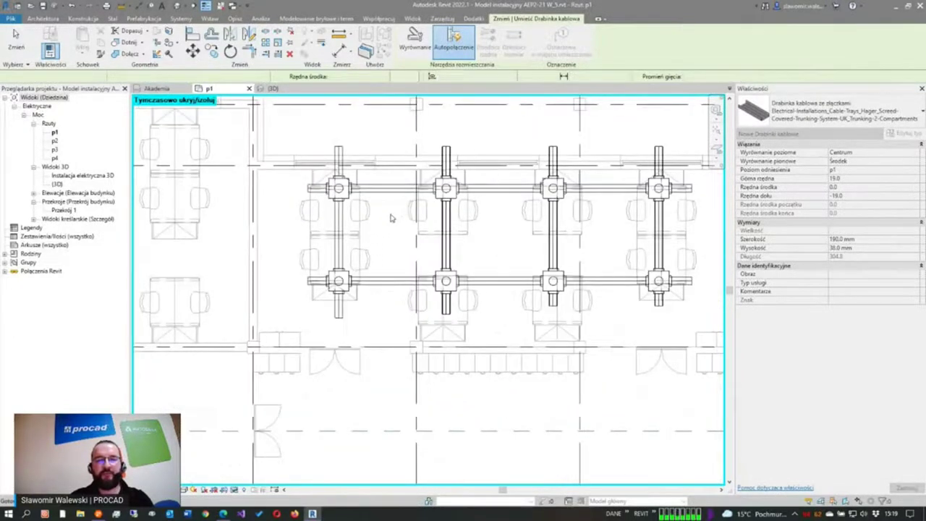
# Step: Exit the cable tray tool and pan so the whole tray grid is visible
pyautogui.scroll(1, 379, 239)
pyautogui.moveTo(388, 241)
pyautogui.mouseDown(button='middle')
pyautogui.moveTo(343, 248)
pyautogui.moveTo(316, 231)
pyautogui.mouseUp(button='middle')
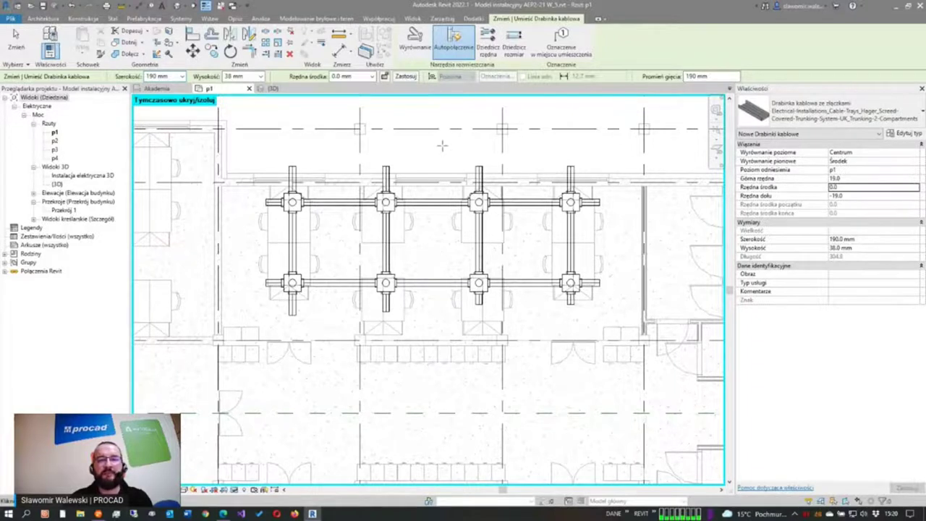
pyautogui.press('Escape')
pyautogui.moveTo(408, 151)
pyautogui.mouseDown(button='middle')
pyautogui.moveTo(431, 163)
pyautogui.moveTo(423, 204)
pyautogui.mouseUp(button='middle')
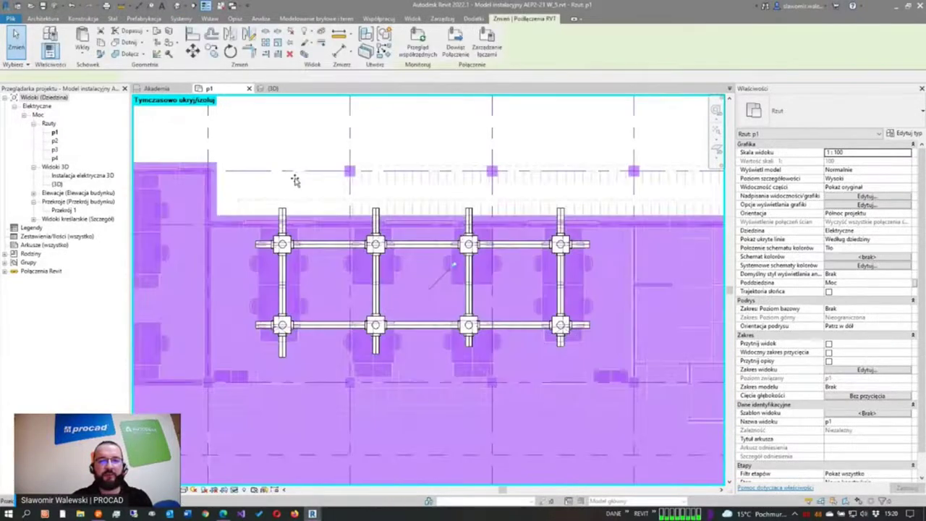
pyautogui.click(287, 184)
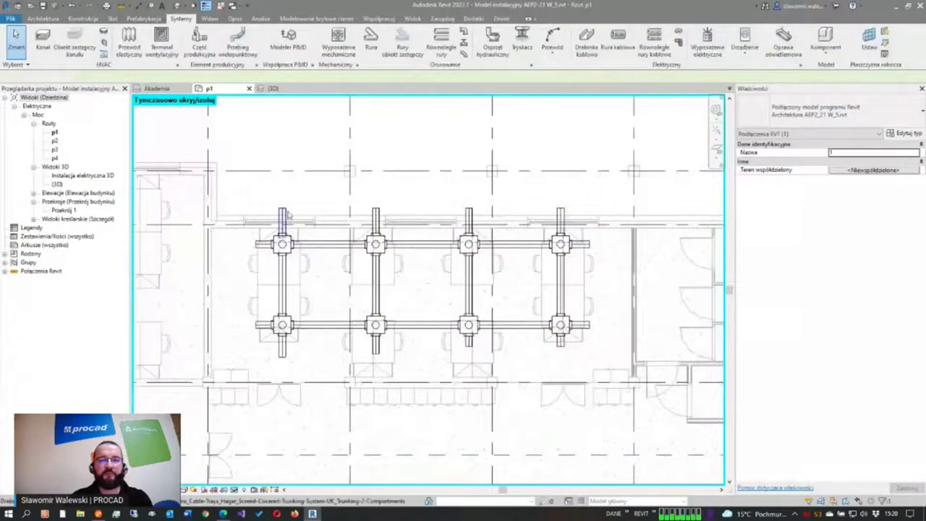
pyautogui.press('Escape')
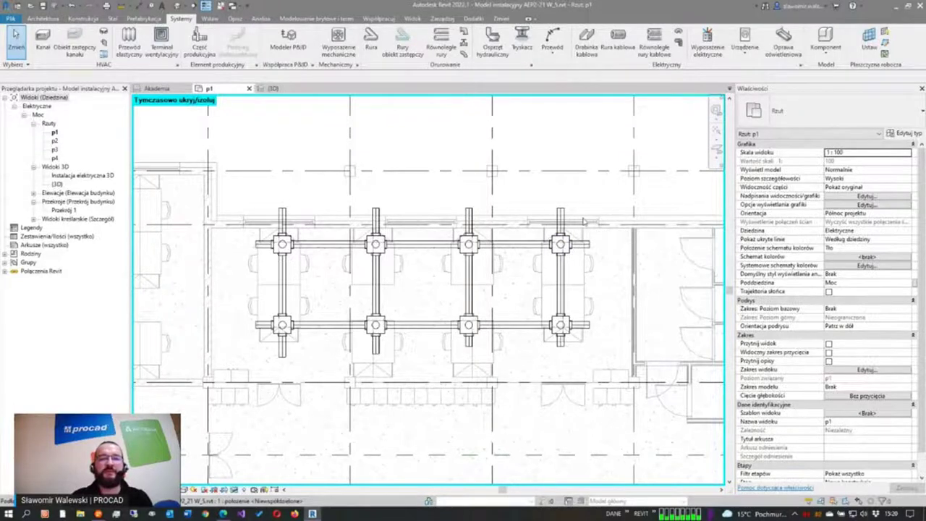
pyautogui.click(586, 221)
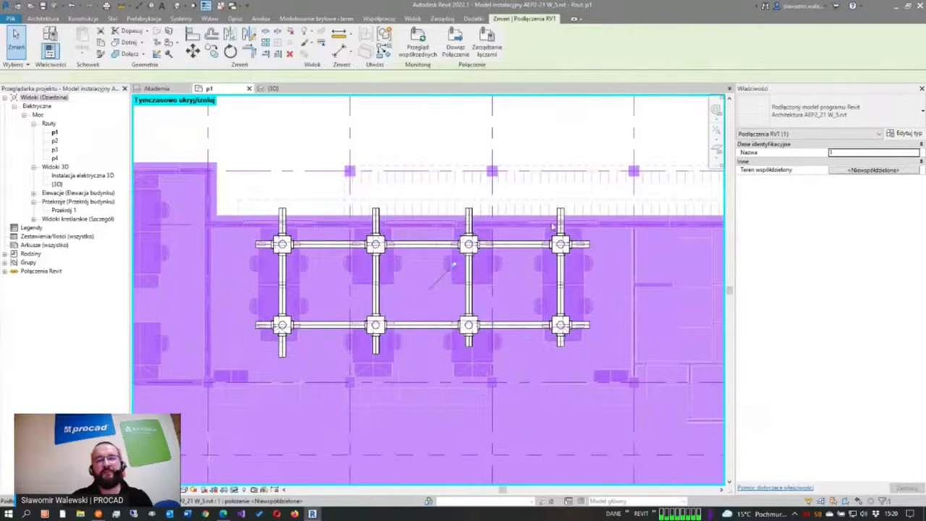
pyautogui.press('Escape')
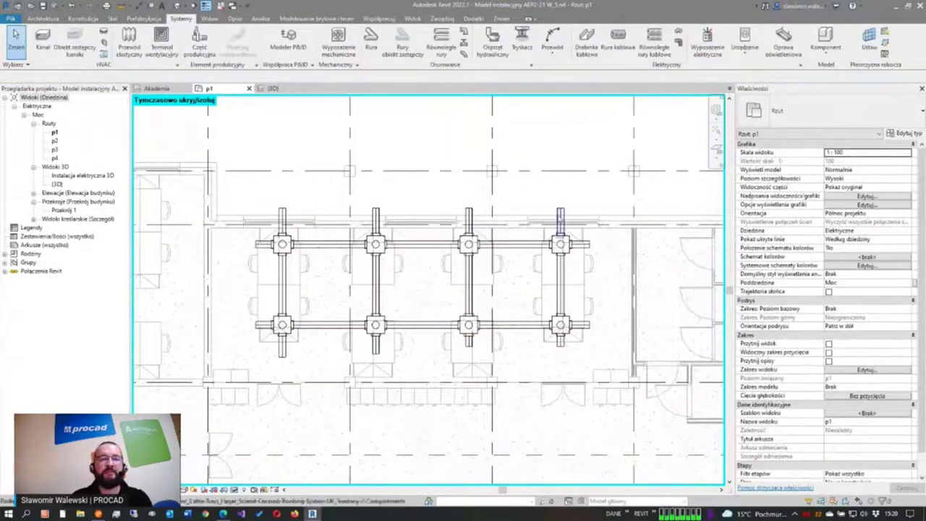
pyautogui.click(612, 218)
pyautogui.press('Escape')
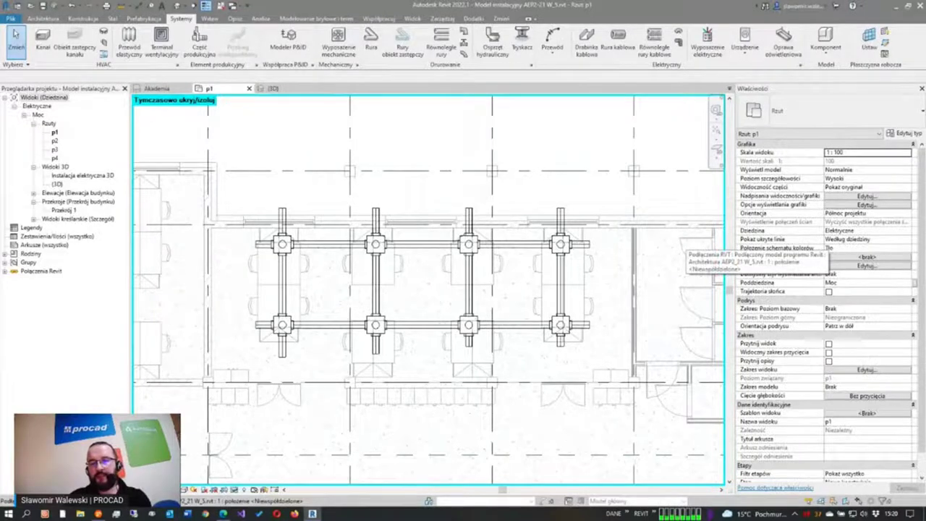
pyautogui.moveTo(805, 498); pyautogui.dragTo(758, 475)
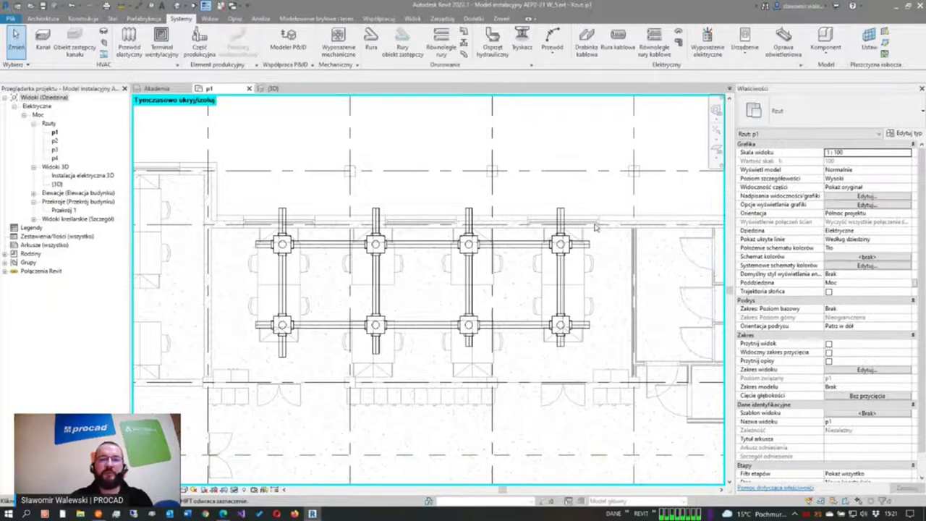
# Step: Delete the four stubs above the upper run and the ends left of both horizontal runs
pyautogui.moveTo(593, 217); pyautogui.dragTo(265, 174)
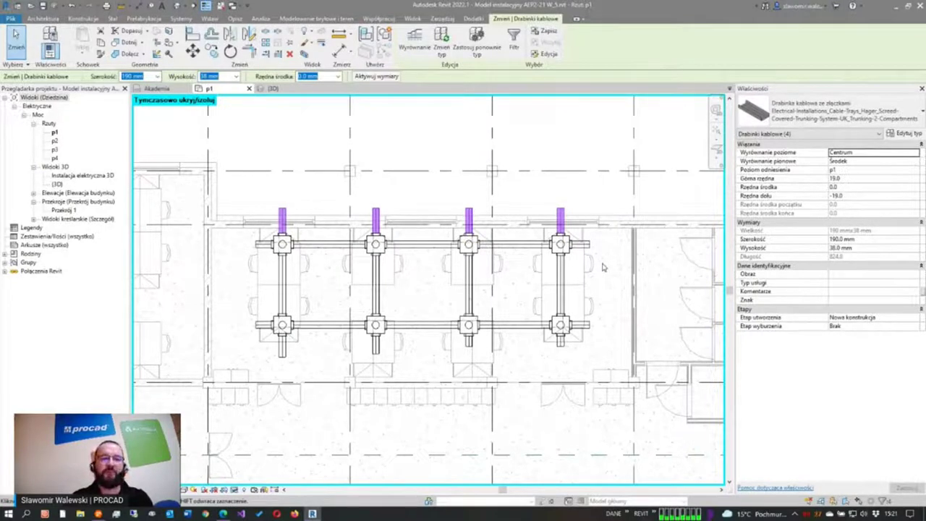
pyautogui.click(377, 185)
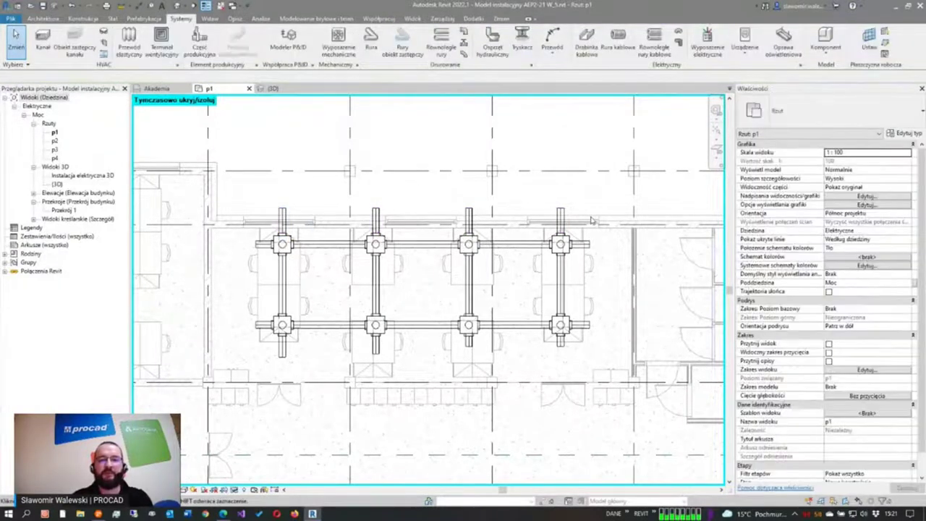
pyautogui.moveTo(582, 216)
pyautogui.mouseDown()
pyautogui.moveTo(273, 182)
pyautogui.moveTo(268, 172)
pyautogui.mouseUp()
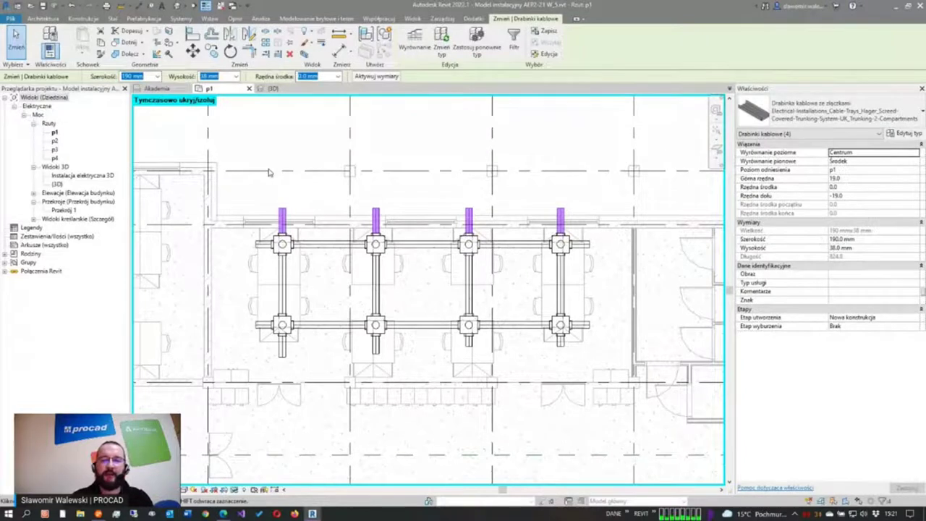
pyautogui.press('Escape')
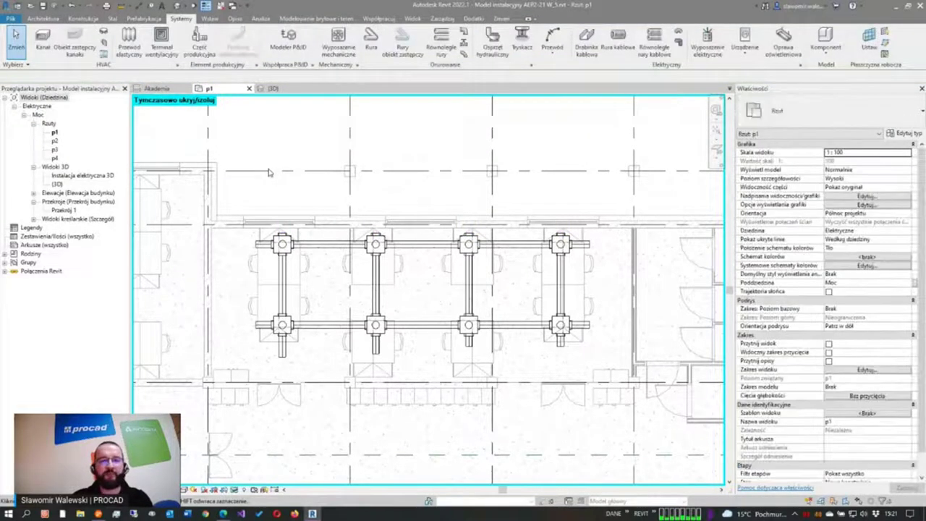
pyautogui.moveTo(261, 344); pyautogui.dragTo(229, 238)
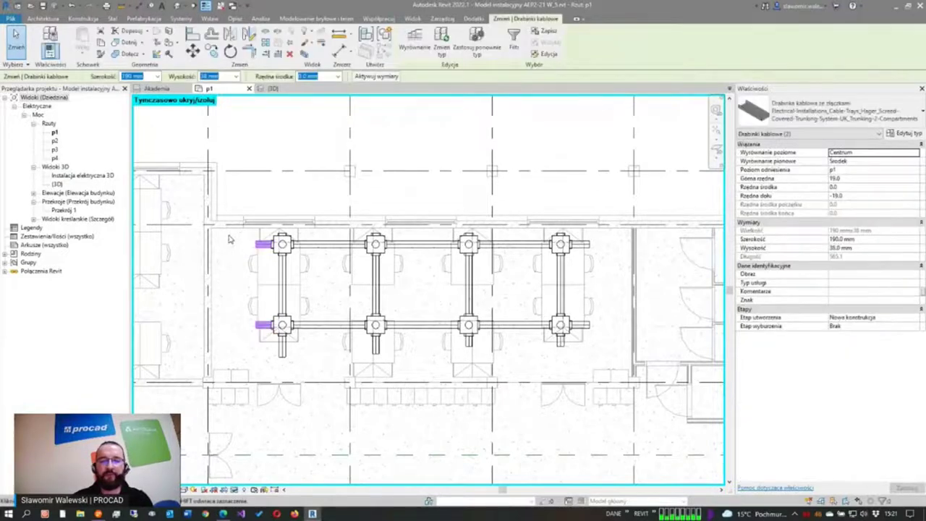
pyautogui.press('Escape')
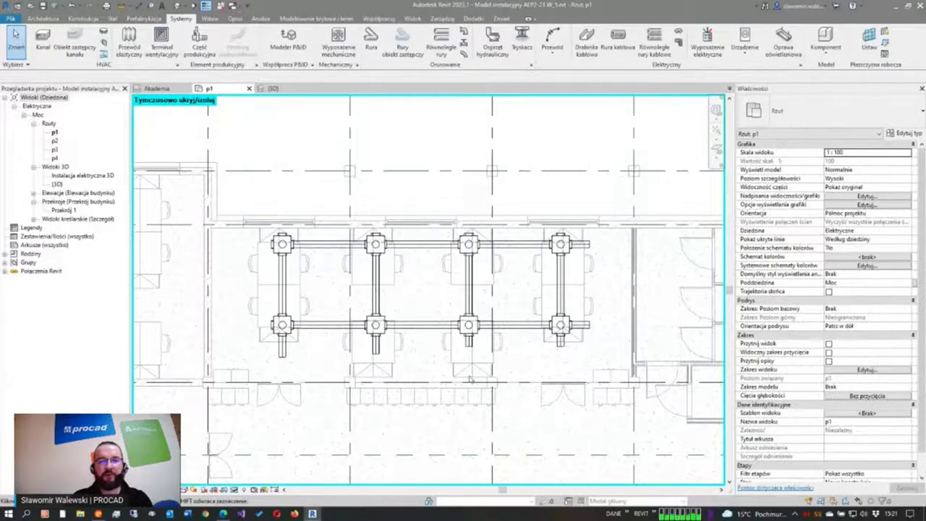
# Step: Delete the short cable-tray stub right of the top-right junction box
pyautogui.moveTo(474, 377)
pyautogui.mouseDown()
pyautogui.moveTo(286, 360)
pyautogui.moveTo(269, 349)
pyautogui.mouseUp()
pyautogui.press('Escape')
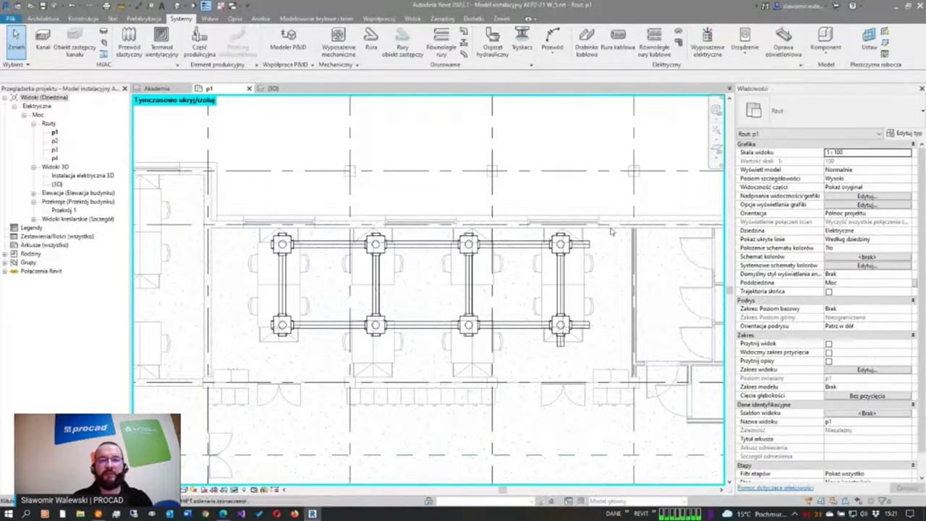
pyautogui.click(583, 245)
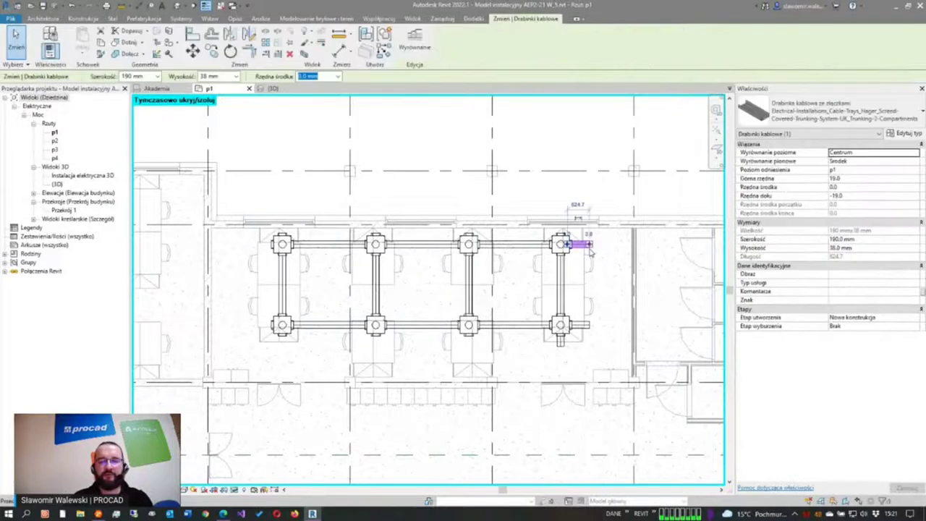
pyautogui.press('Delete')
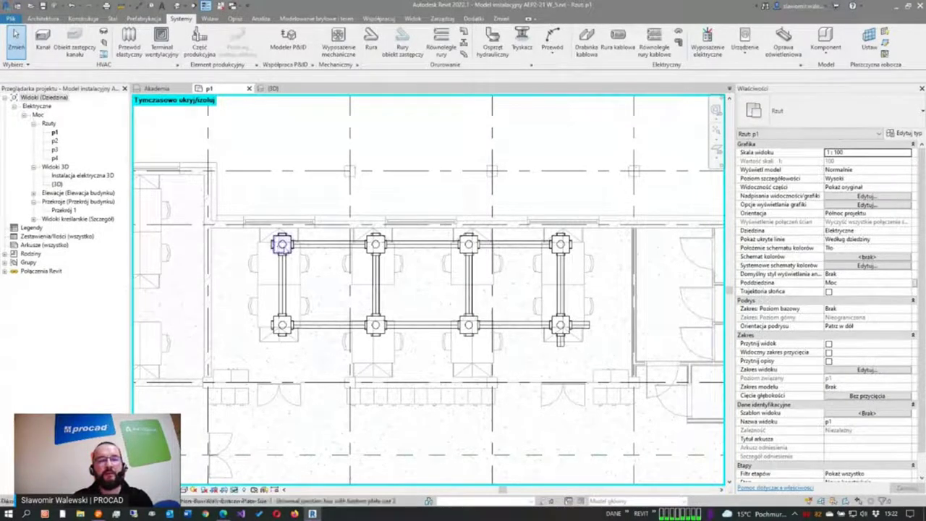
pyautogui.click(282, 244)
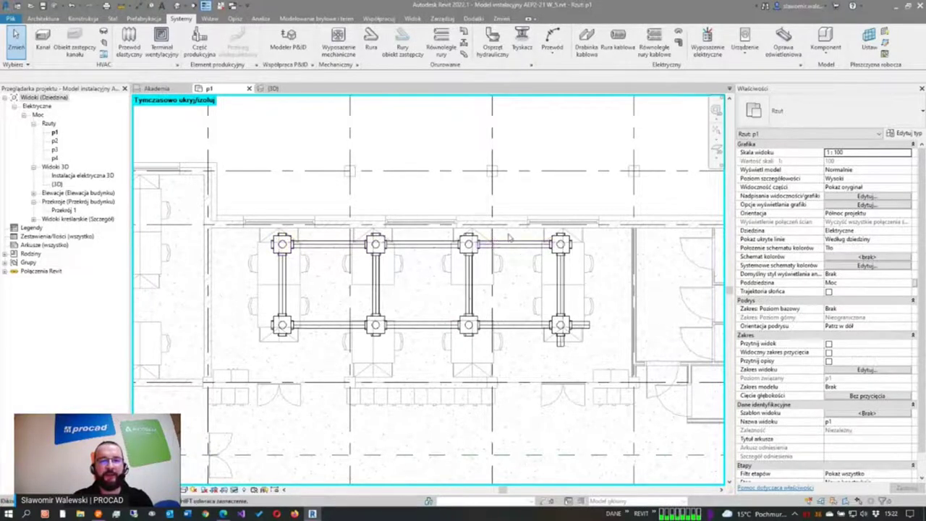
pyautogui.scroll(1, 562, 242)
pyautogui.scroll(2, 560, 239)
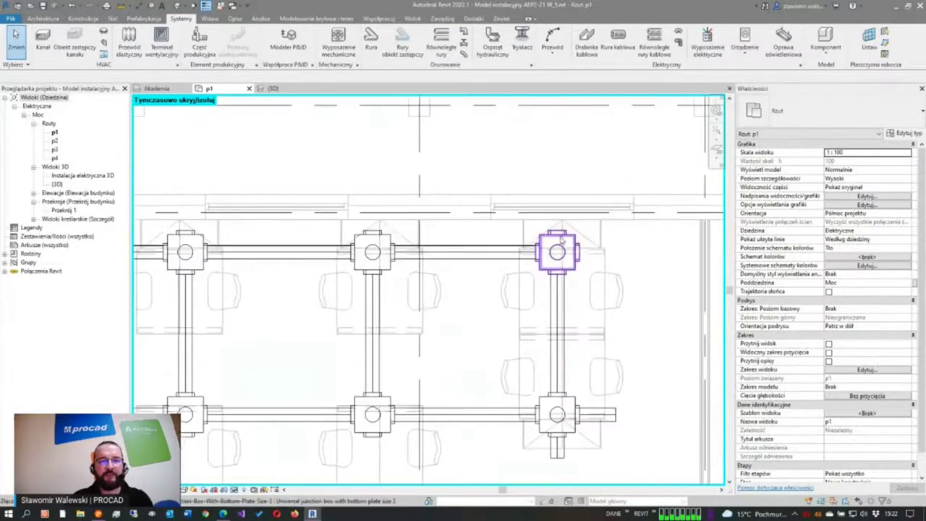
pyautogui.scroll(2, 559, 220)
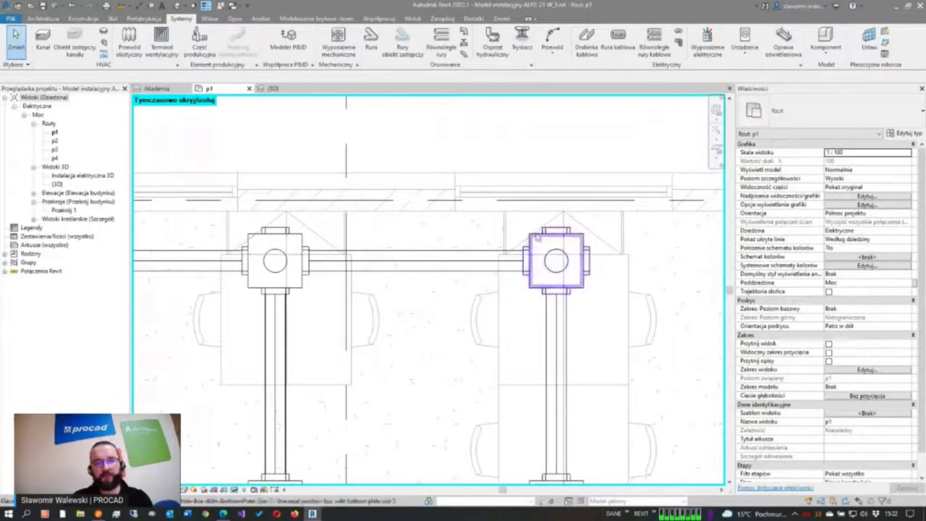
pyautogui.scroll(-1, 578, 217)
pyautogui.scroll(-1, 590, 210)
pyautogui.scroll(-1, 593, 188)
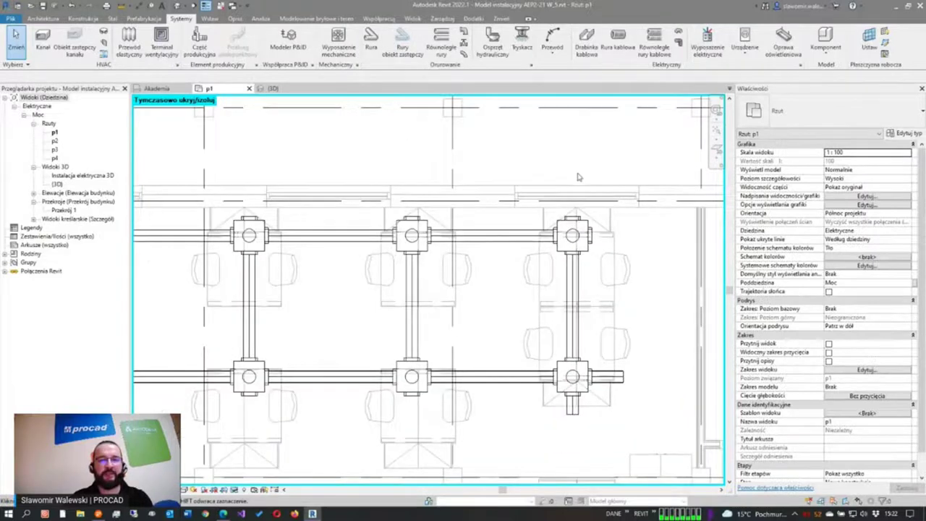
pyautogui.scroll(-1, 578, 179)
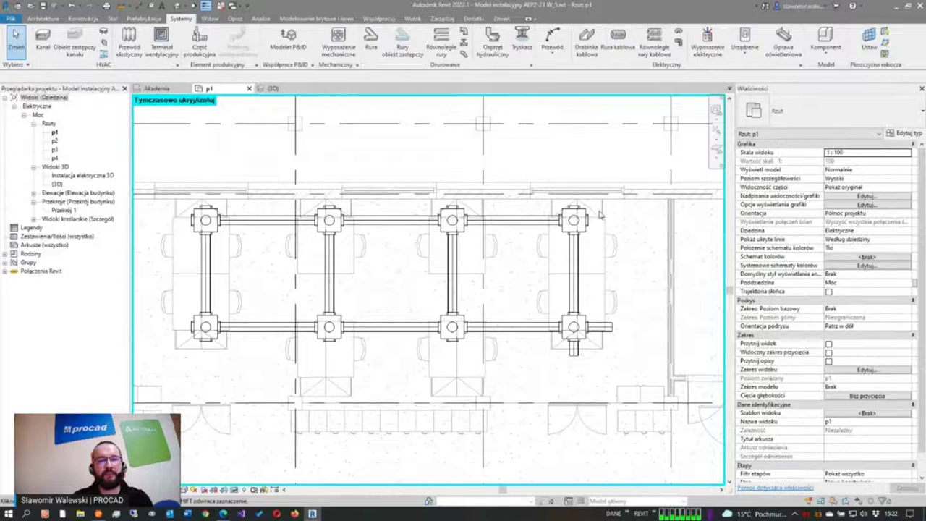
# Step: Uncheck Bracket UKB 01 under Grafika for the four top-row boxes, leaving UKB 02–04 on
pyautogui.moveTo(597, 215); pyautogui.dragTo(198, 156)
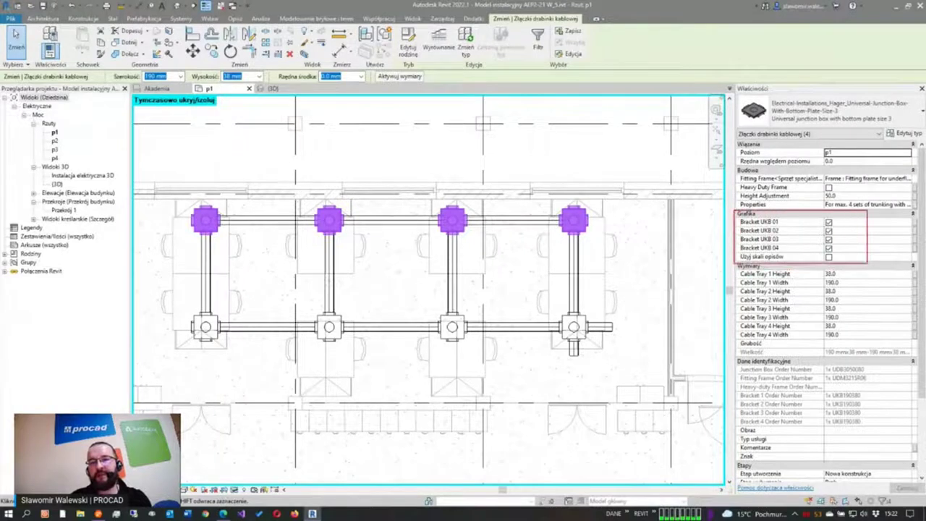
pyautogui.moveTo(735, 212); pyautogui.dragTo(919, 263)
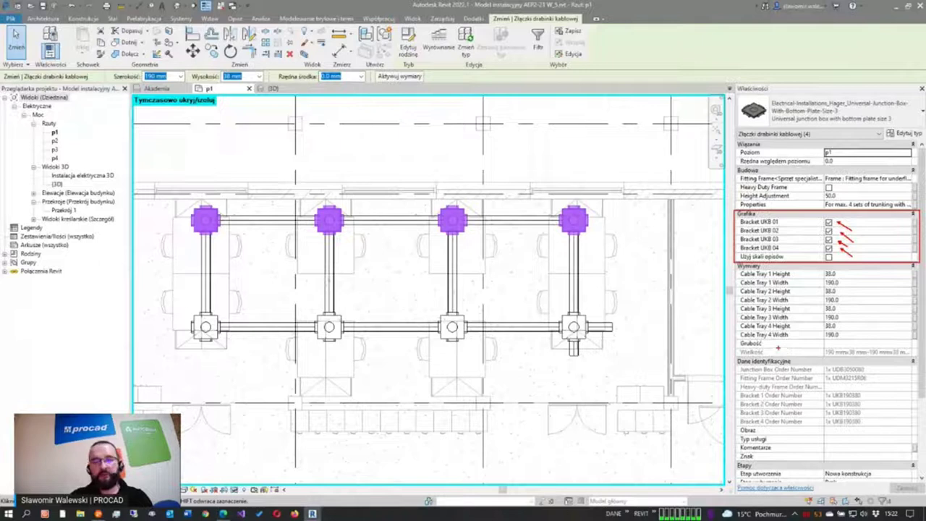
pyautogui.press('Escape')
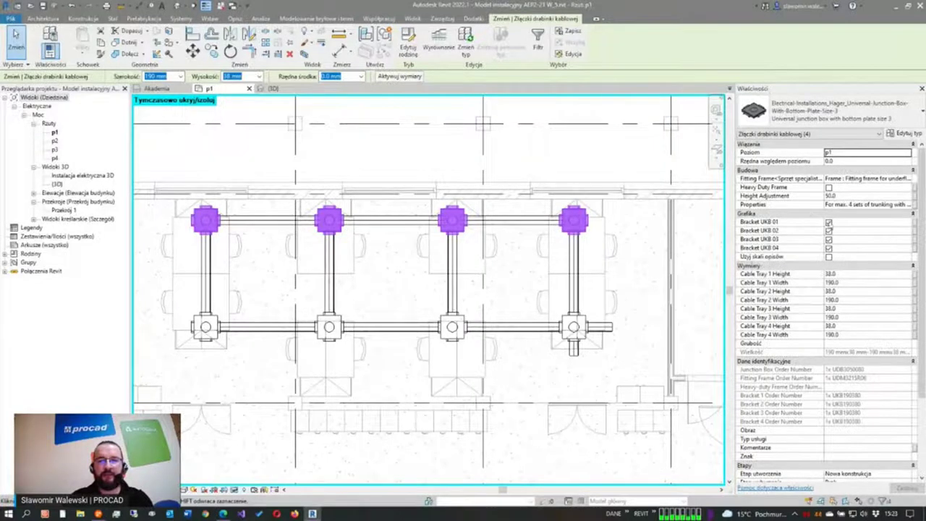
pyautogui.click(829, 222)
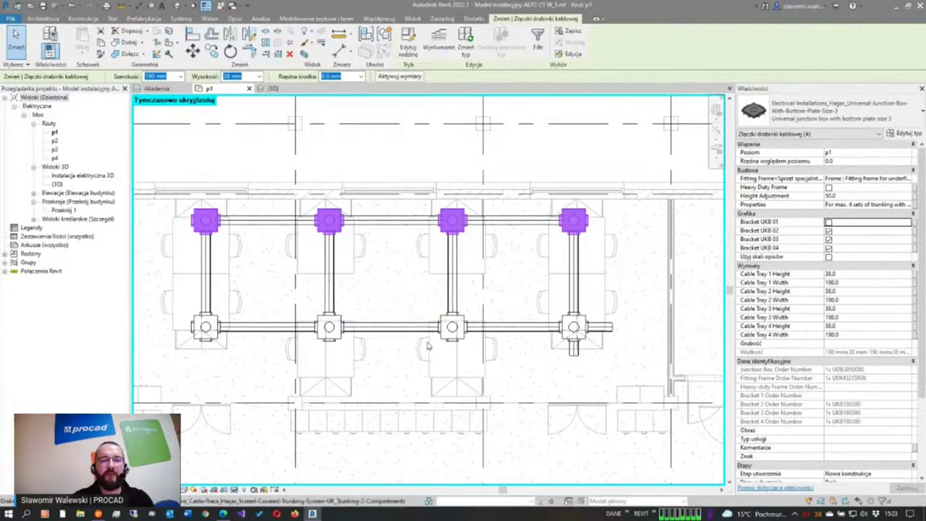
pyautogui.press('Escape')
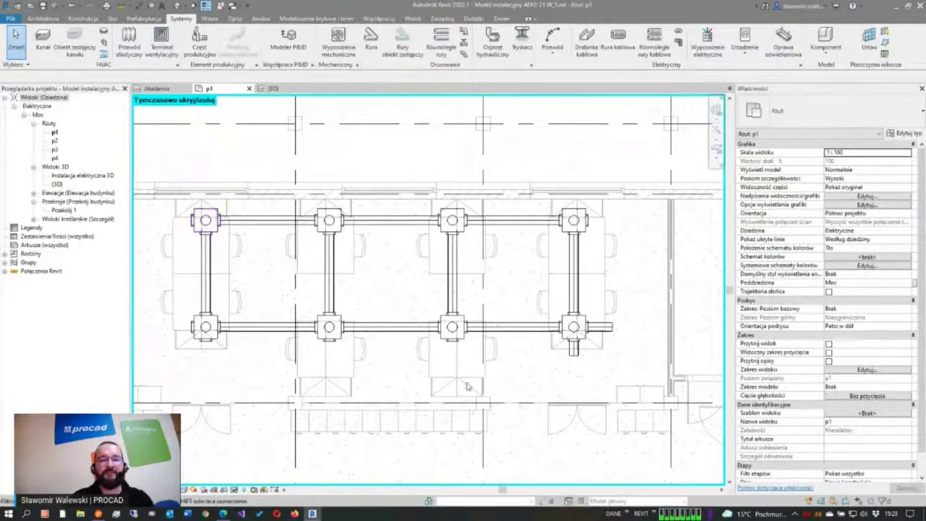
# Step: Turn off Bracket UKB 03 on the three lower-left junction boxes
pyautogui.moveTo(474, 368); pyautogui.dragTo(194, 342)
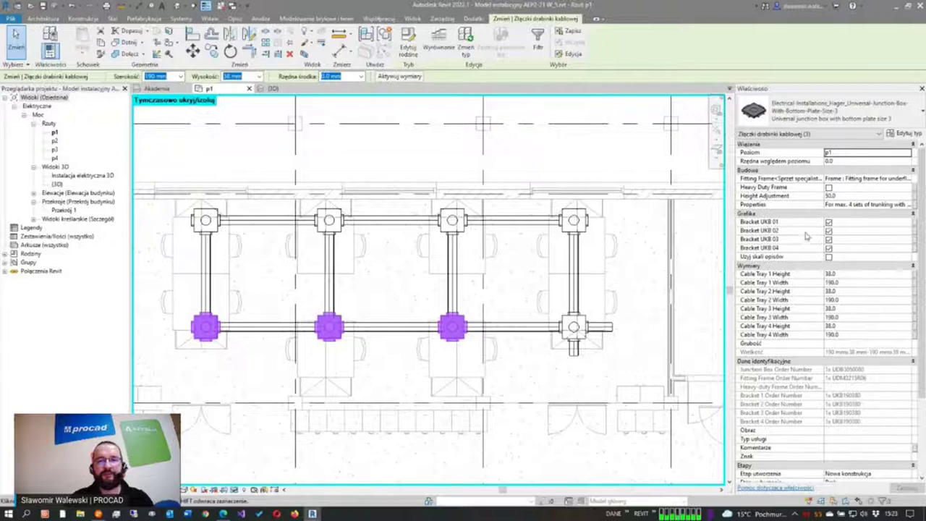
pyautogui.click(829, 239)
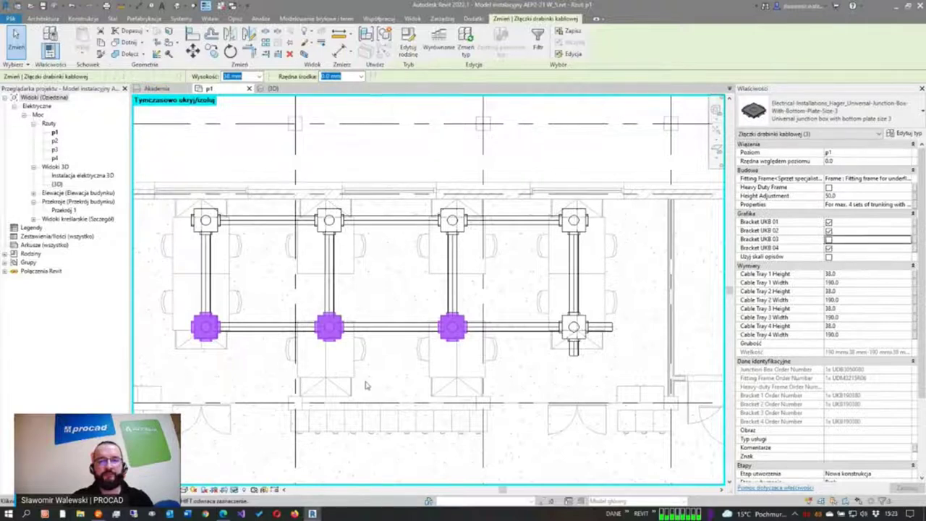
pyautogui.press('Escape')
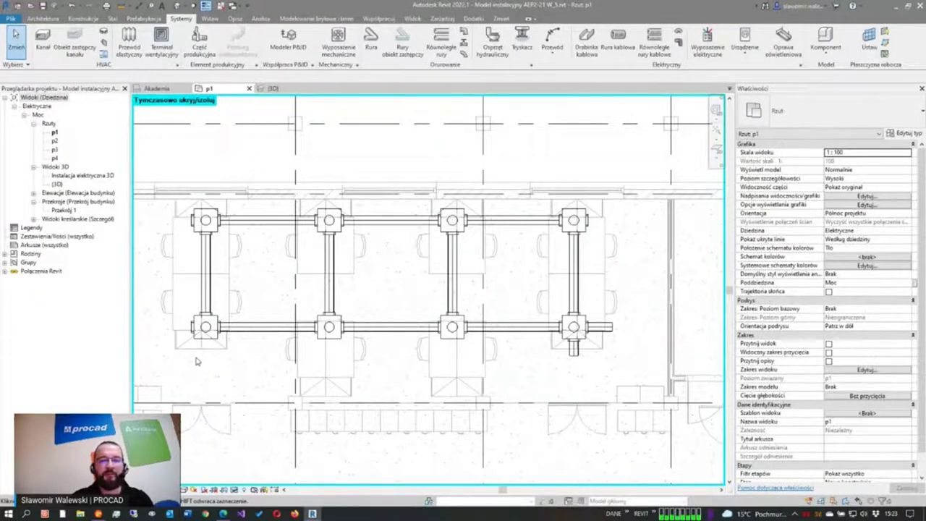
# Step: Turn off Bracket UKB 04 on the lower-left and upper-left junction boxes
pyautogui.click(204, 327)
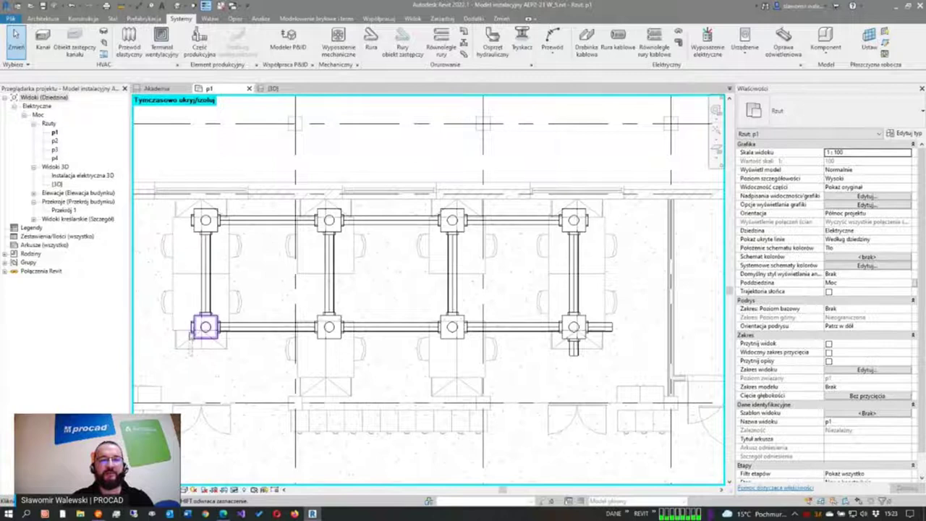
pyautogui.moveTo(176, 263); pyautogui.dragTo(232, 210)
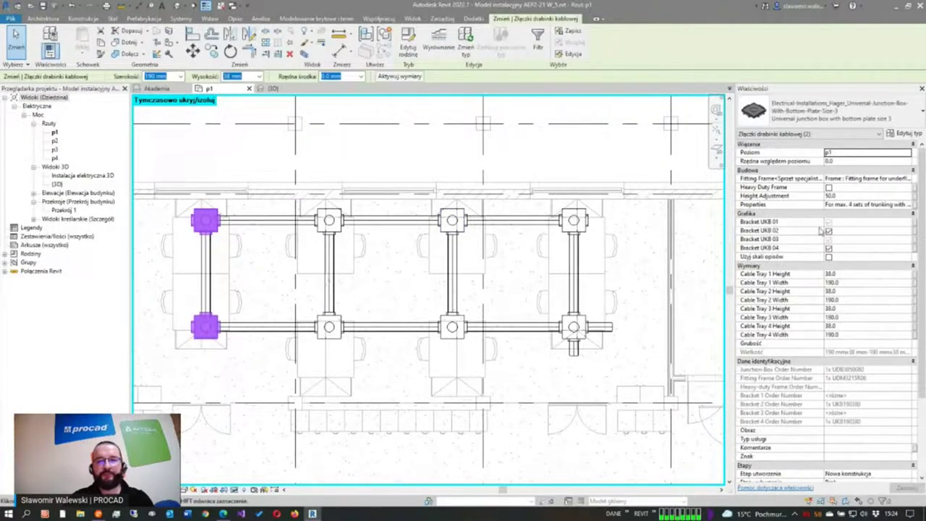
pyautogui.click(828, 248)
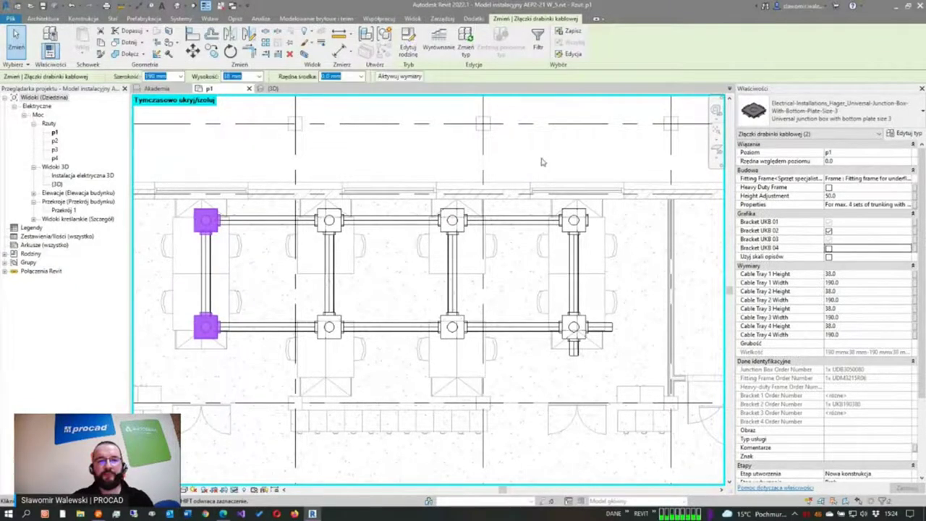
# Step: Turn off Bracket UKB 02 on the top-right junction box
pyautogui.click(590, 211)
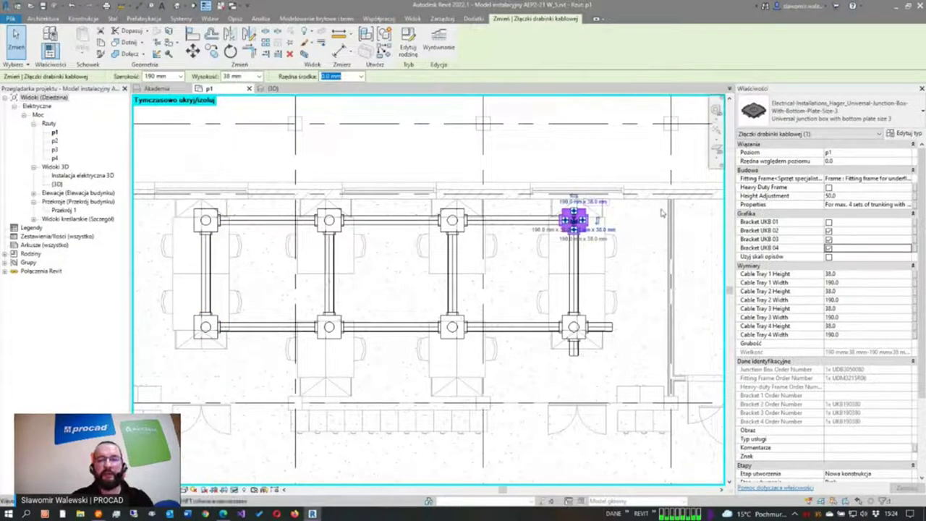
pyautogui.click(828, 230)
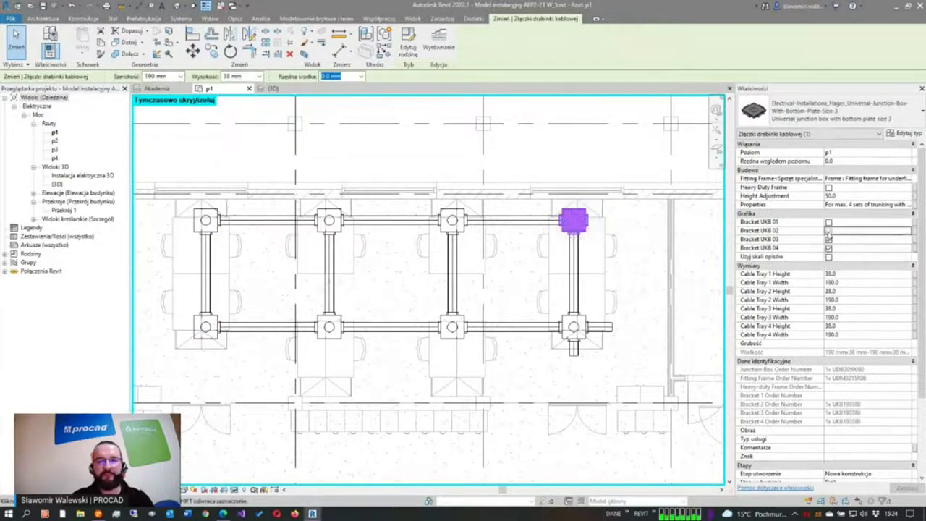
pyautogui.click(506, 171)
pyautogui.scroll(-1, 490, 169)
pyautogui.moveTo(533, 157); pyautogui.dragTo(499, 165, button='middle')
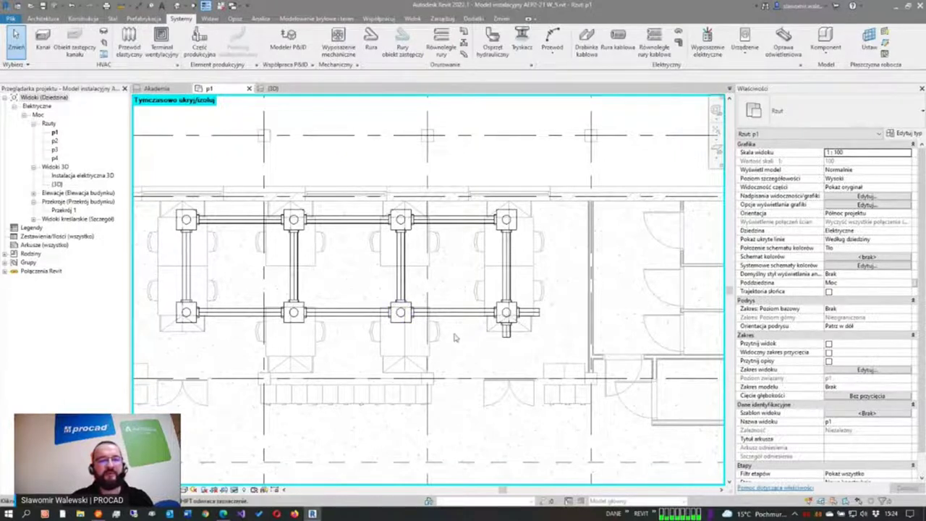
# Step: Select the cable-tray stub projecting right of the bottom-right junction box
pyautogui.scroll(1, 577, 342)
pyautogui.scroll(-1, 574, 343)
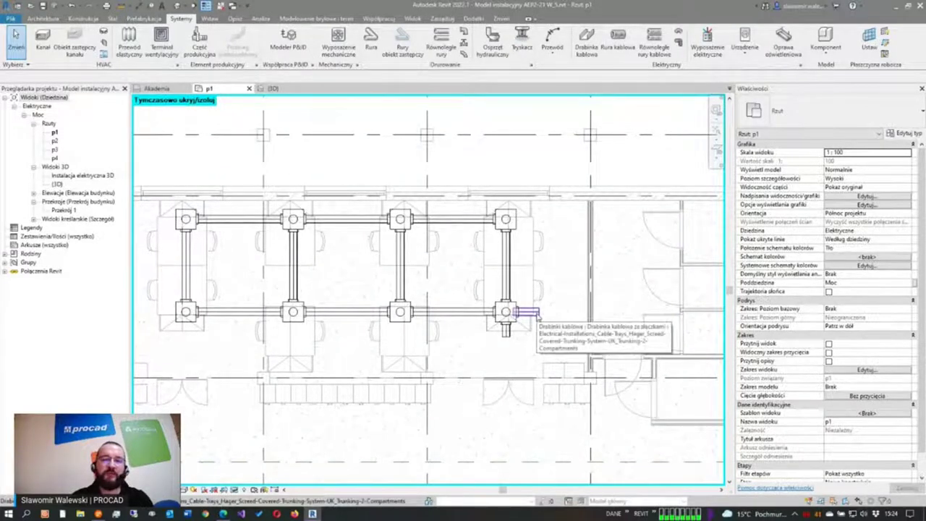
pyautogui.click(536, 312)
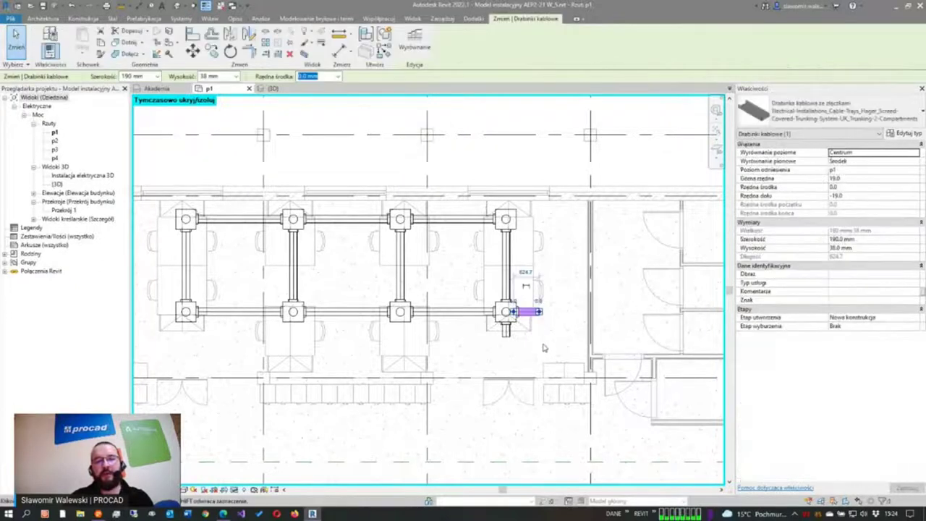
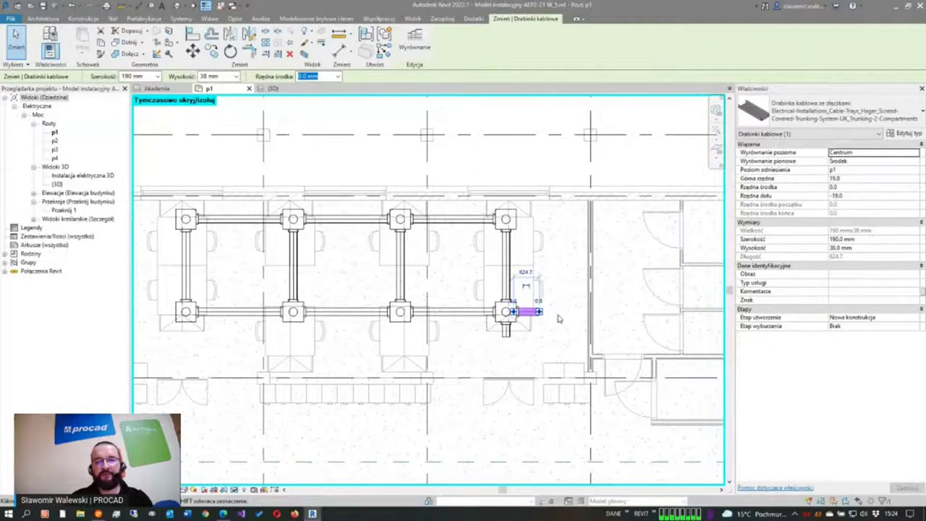
# Step: Zoom to the short 190×38 mm tray stub and open its cable tray type list
pyautogui.scroll(1, 560, 316)
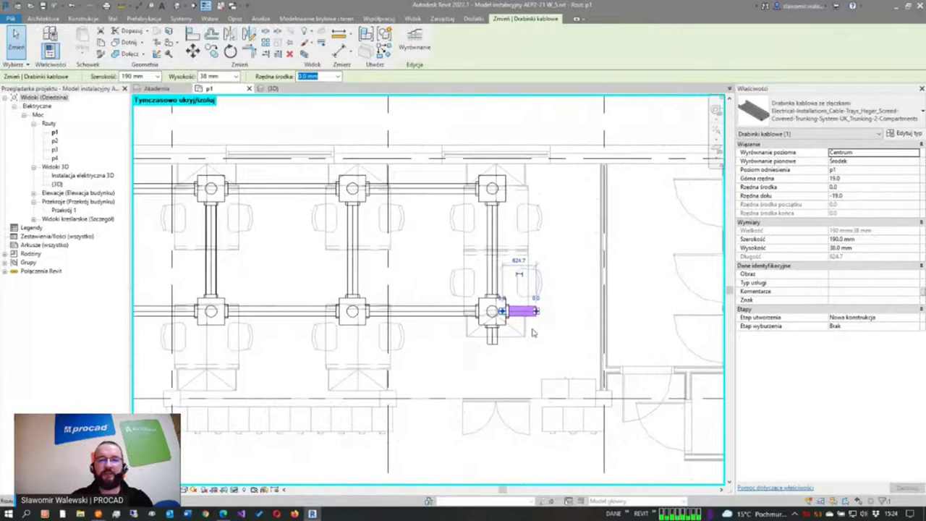
pyautogui.scroll(2, 557, 321)
pyautogui.scroll(2, 555, 333)
pyautogui.moveTo(575, 335); pyautogui.dragTo(534, 321, button='middle')
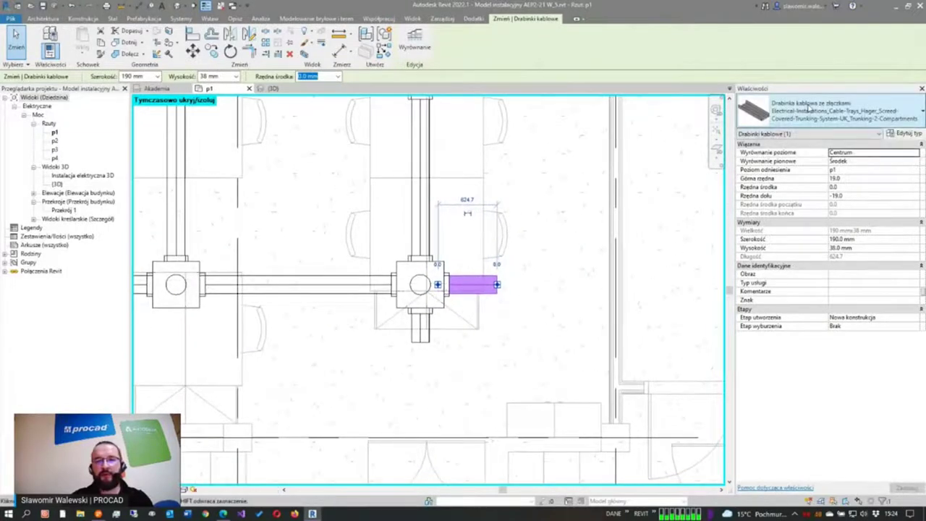
pyautogui.click(811, 110)
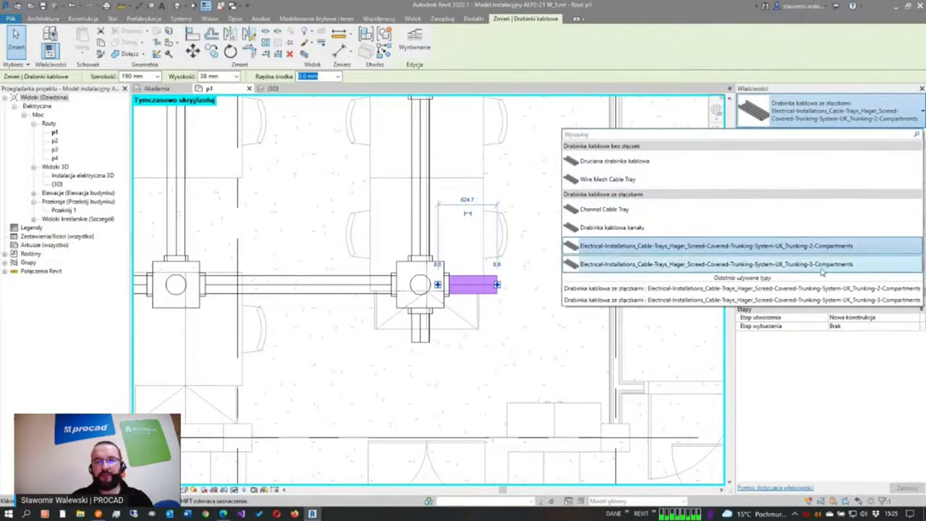
pyautogui.moveTo(716, 264)
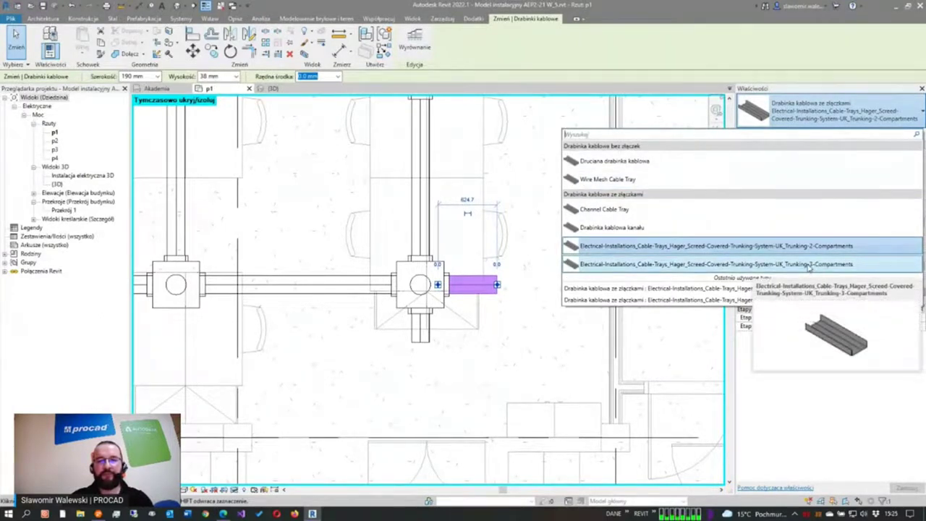
# Step: Switch the 624.7 mm tray stub to Trunking-3-Compartments and set Szerokość to 340 mm
pyautogui.press('Escape')
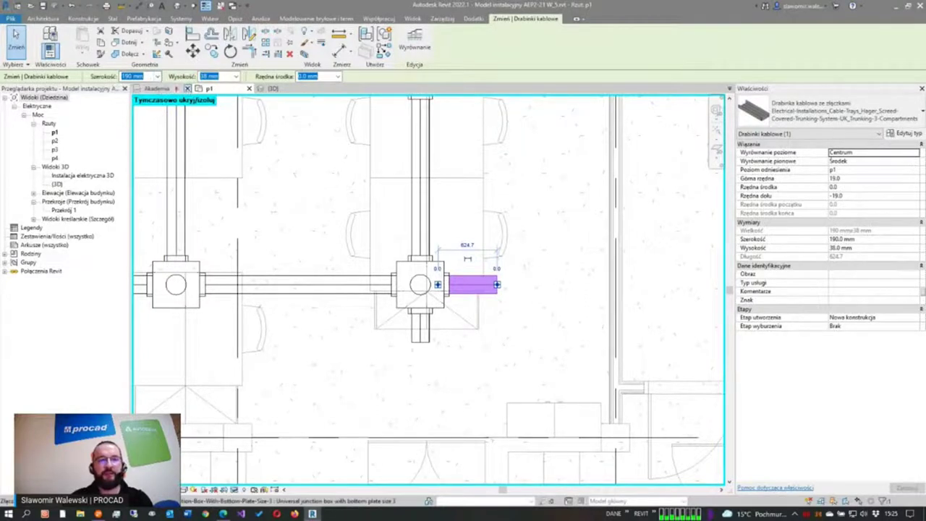
pyautogui.moveTo(150, 85); pyautogui.dragTo(161, 131)
pyautogui.moveTo(111, 80); pyautogui.dragTo(111, 109)
pyautogui.click(157, 76)
pyautogui.click(133, 123)
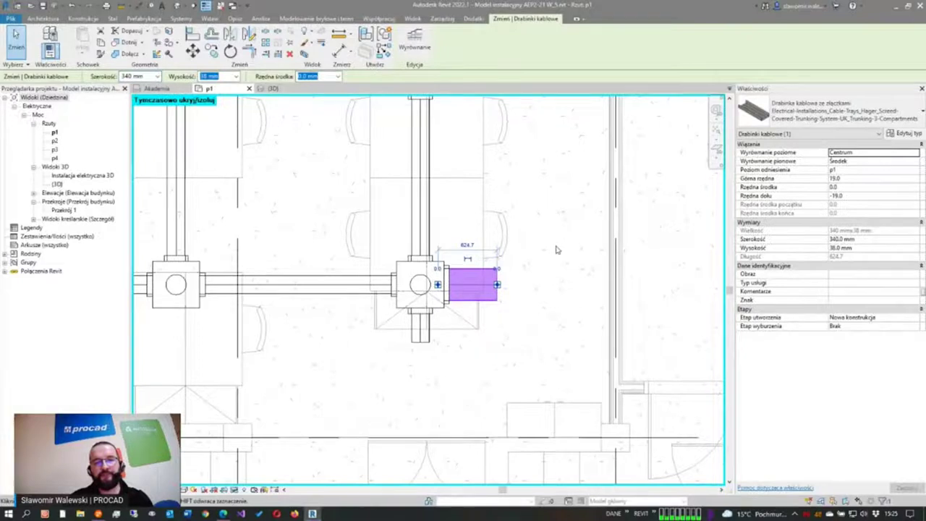
pyautogui.press('Escape')
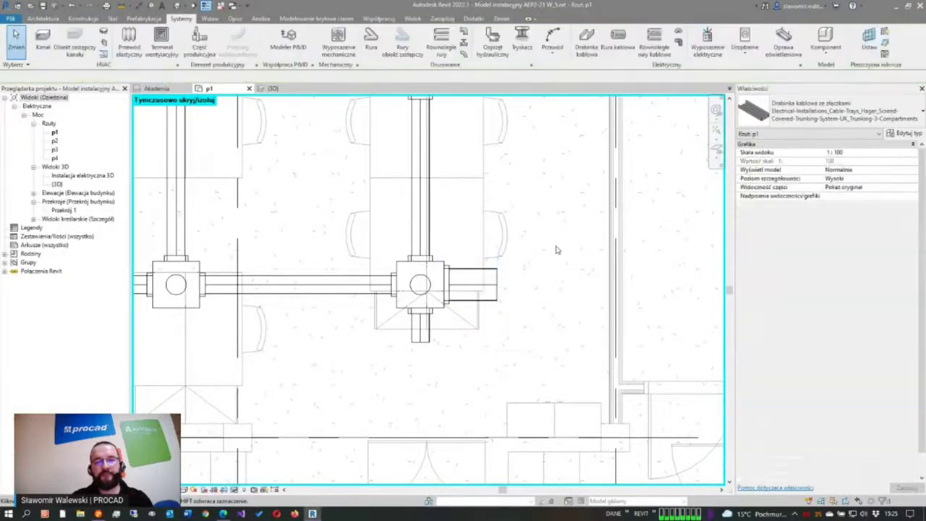
# Step: Start the Złączka drabinki kablowej fitting tool and open its fitting type list
pyautogui.moveTo(555, 249); pyautogui.dragTo(529, 245, button='middle')
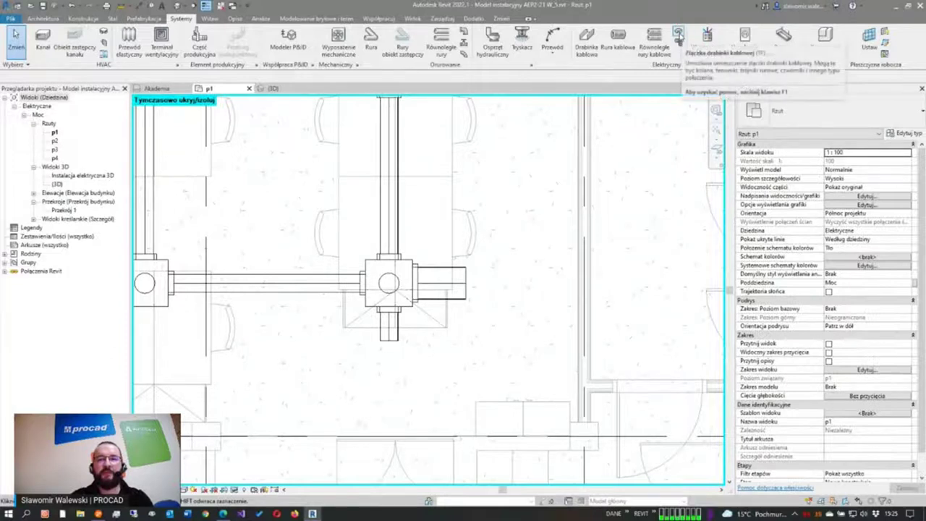
pyautogui.click(679, 37)
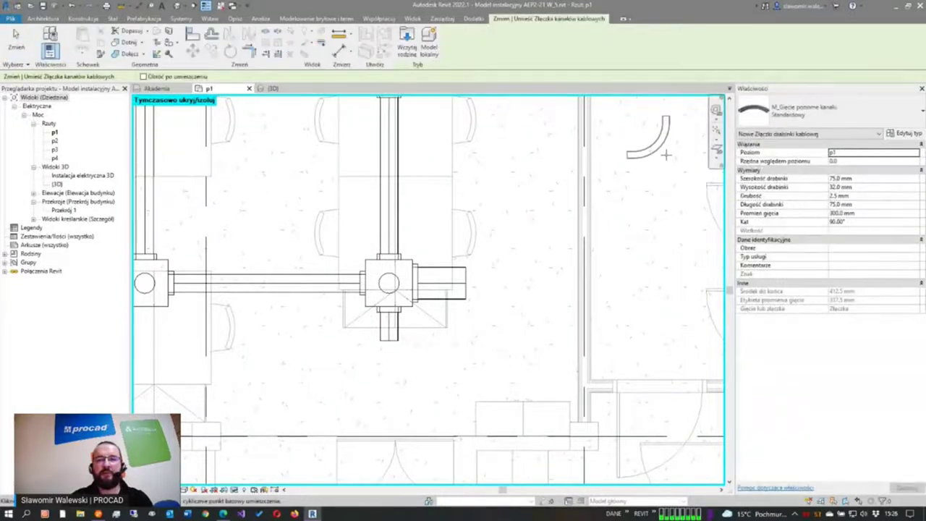
pyautogui.click(787, 114)
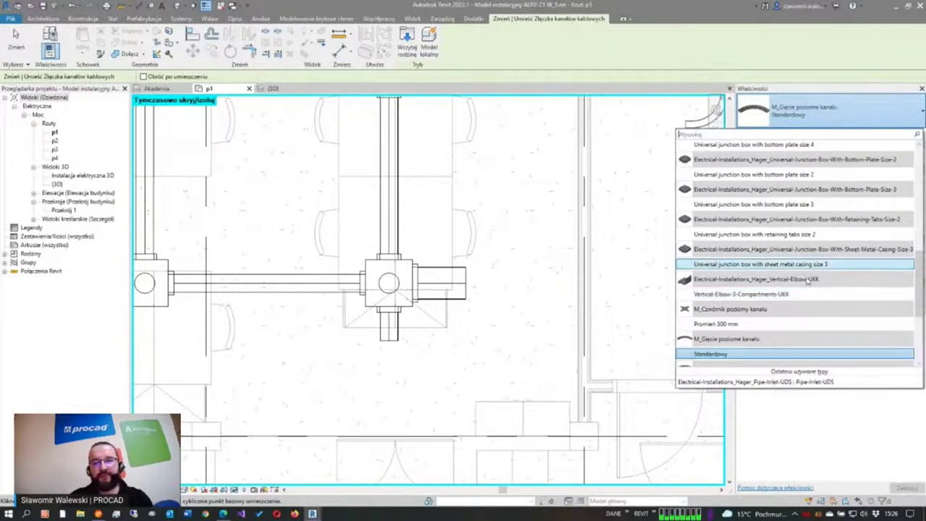
pyautogui.moveTo(741, 294)
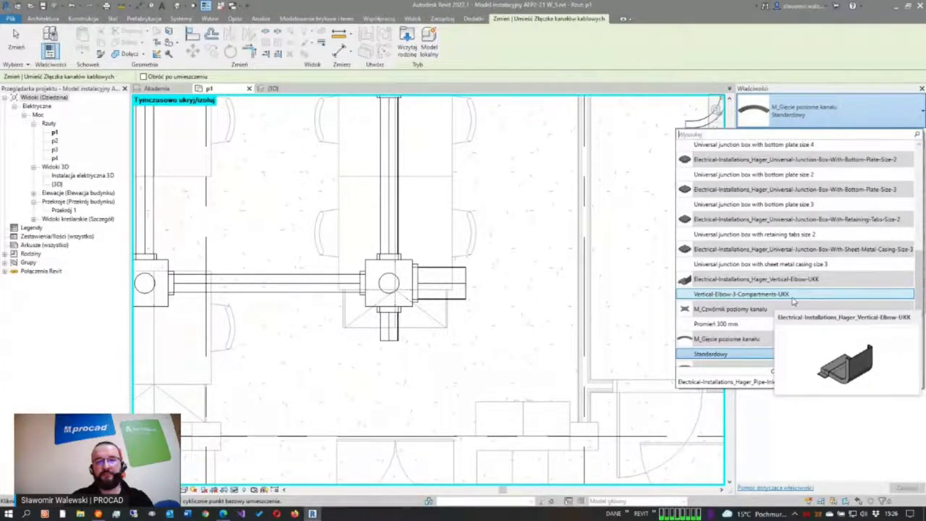
# Step: Place a Vertical-Elbow-3-Compartments-UKK fitting at the end point of the widened tray stub
pyautogui.click(792, 297)
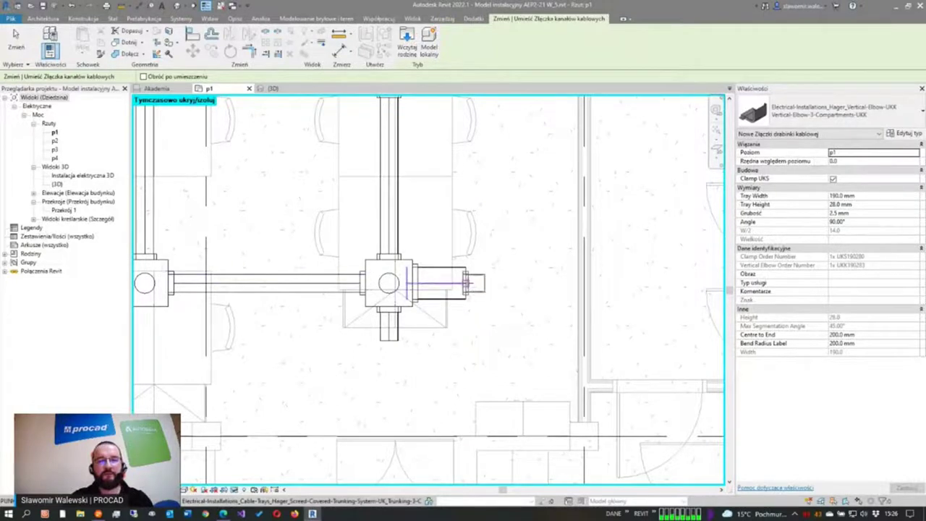
pyautogui.scroll(1, 467, 284)
pyautogui.scroll(1, 467, 284)
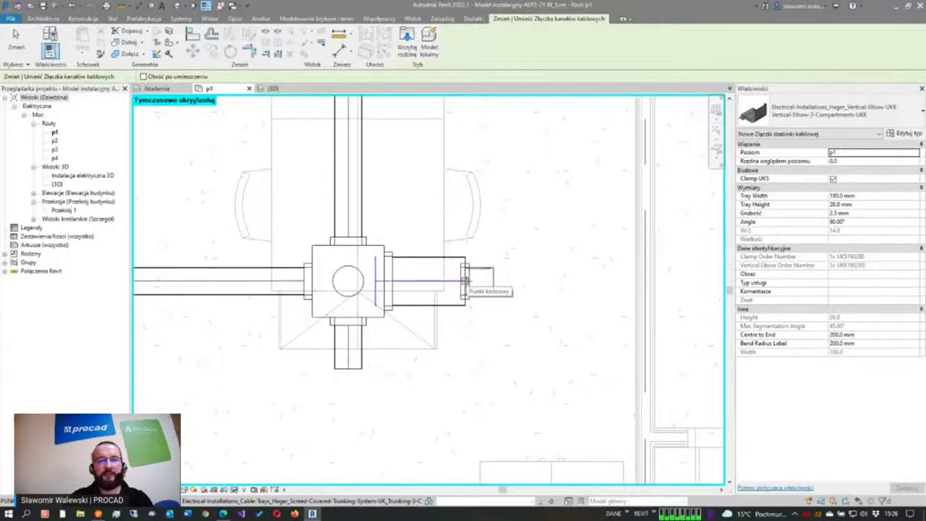
pyautogui.click(465, 280)
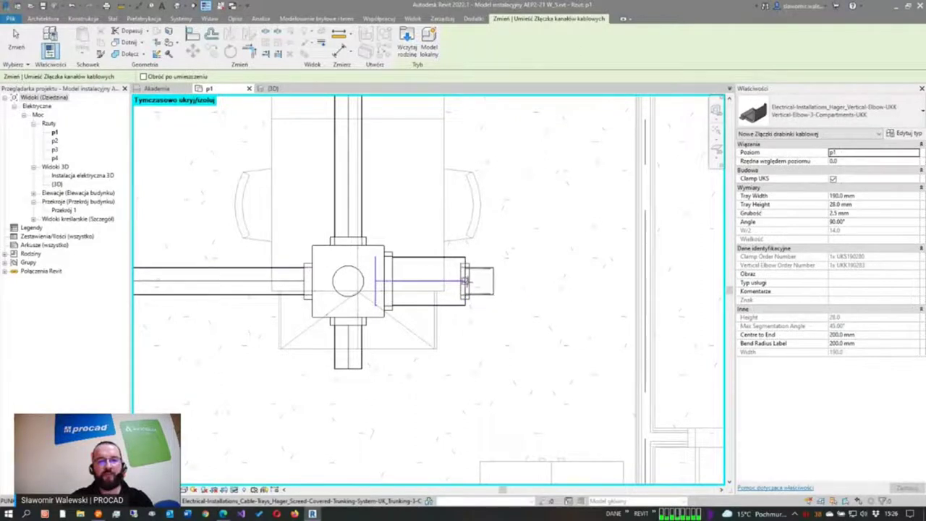
pyautogui.click(465, 280)
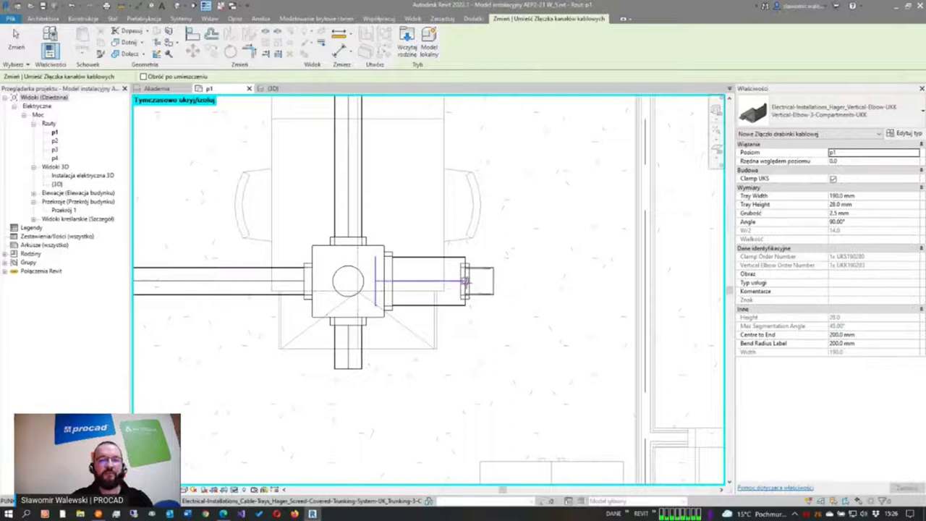
pyautogui.click(465, 280)
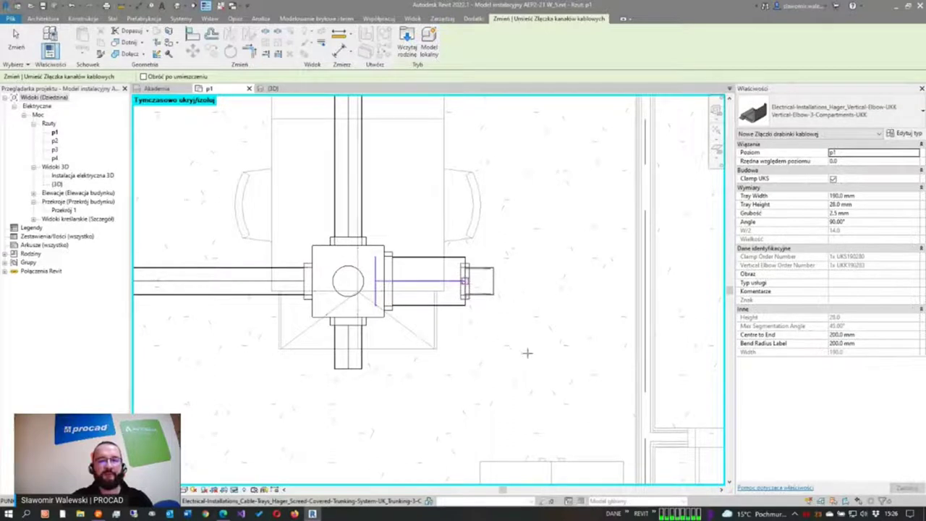
pyautogui.press('Escape')
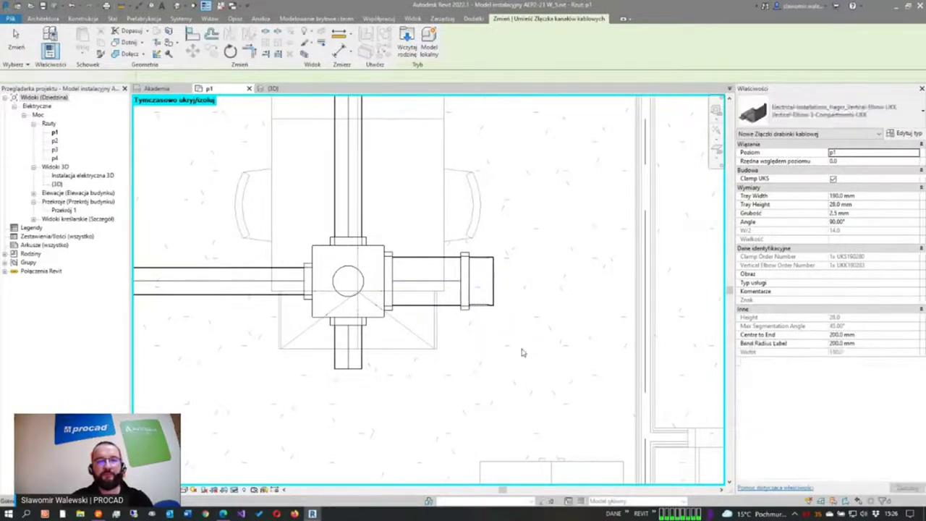
pyautogui.press('Escape')
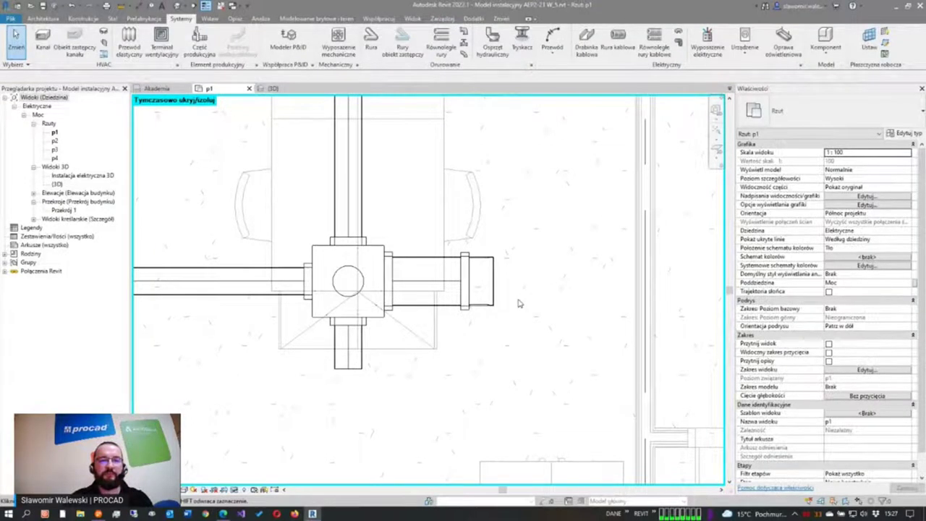
pyautogui.click(480, 259)
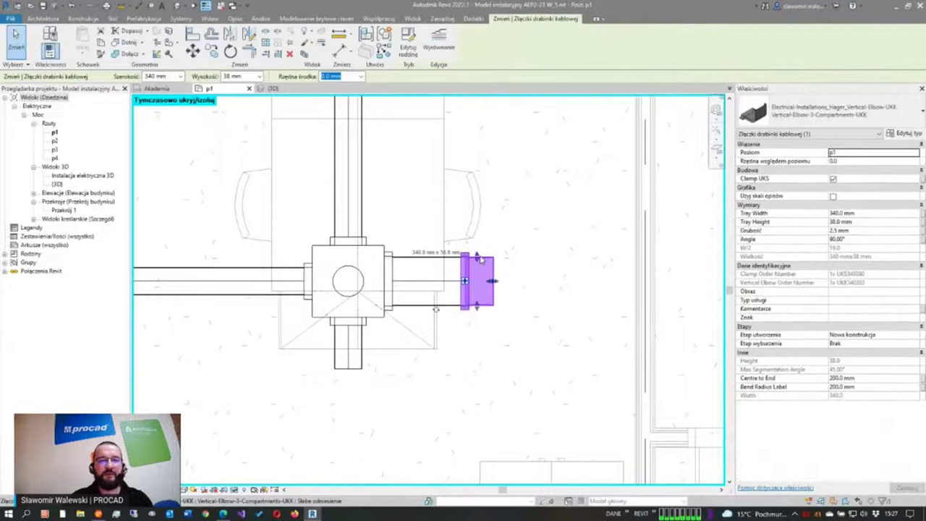
pyautogui.press('Escape')
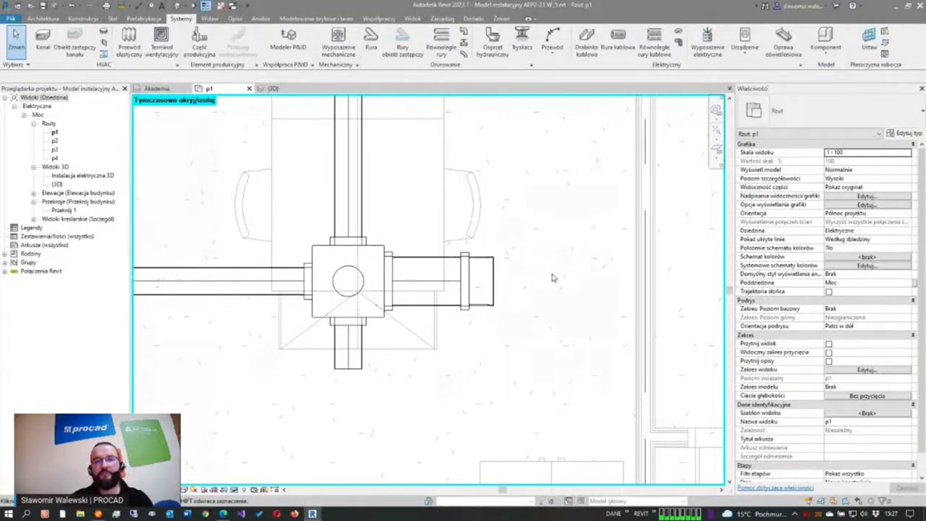
pyautogui.scroll(-1, 556, 274)
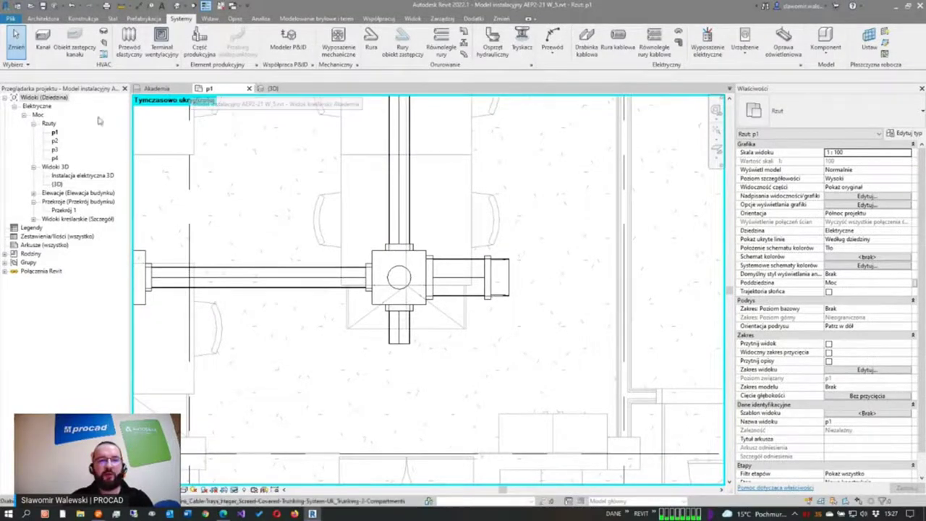
pyautogui.click(84, 176)
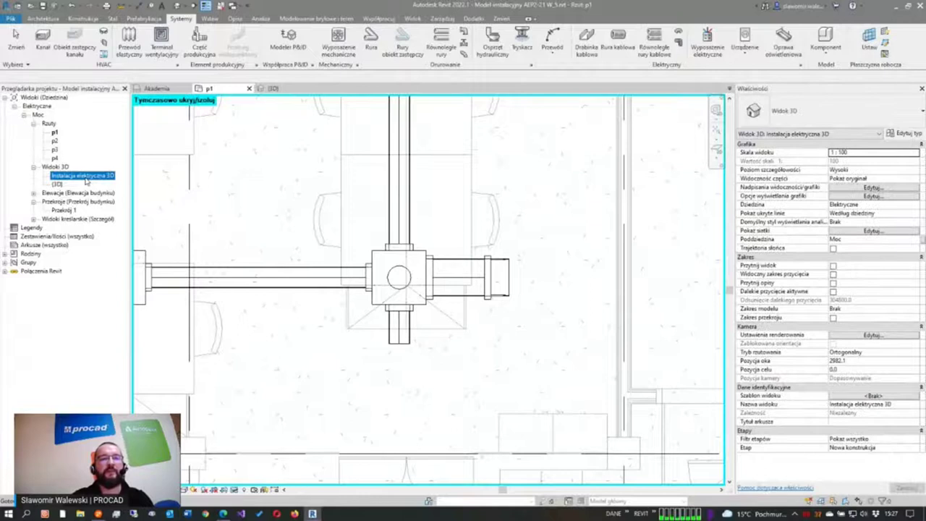
# Step: Open the Instalacja elektryczna 3D view and orbit to inspect the upward-turning elbow
pyautogui.doubleClick(84, 175)
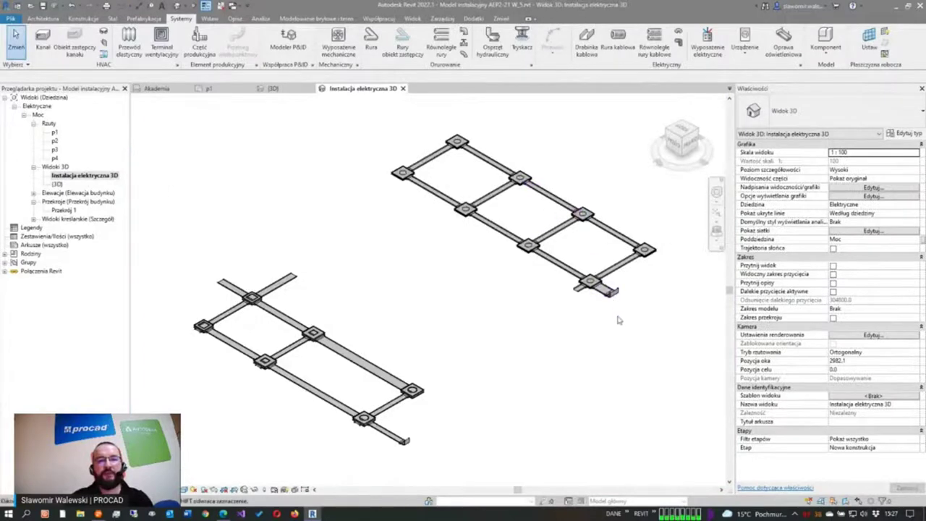
pyautogui.scroll(3, 620, 314)
pyautogui.scroll(3, 615, 304)
pyautogui.moveTo(610, 289)
pyautogui.keyDown('shift'); pyautogui.mouseDown(button='middle')
pyautogui.moveTo(652, 252)
pyautogui.moveTo(571, 285)
pyautogui.moveTo(454, 238)
pyautogui.moveTo(489, 229)
pyautogui.mouseUp(button='middle'); pyautogui.keyUp('shift')
pyautogui.scroll(2, 478, 225)
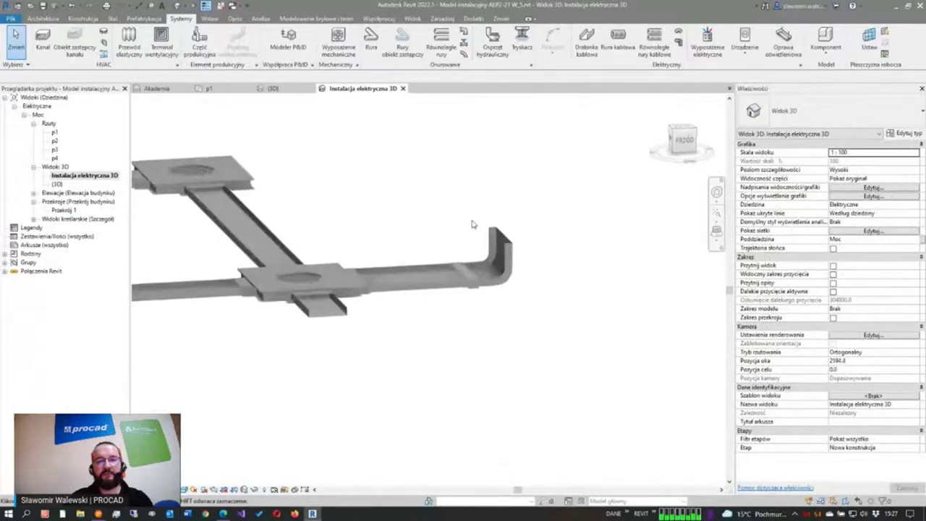
pyautogui.scroll(2, 470, 215)
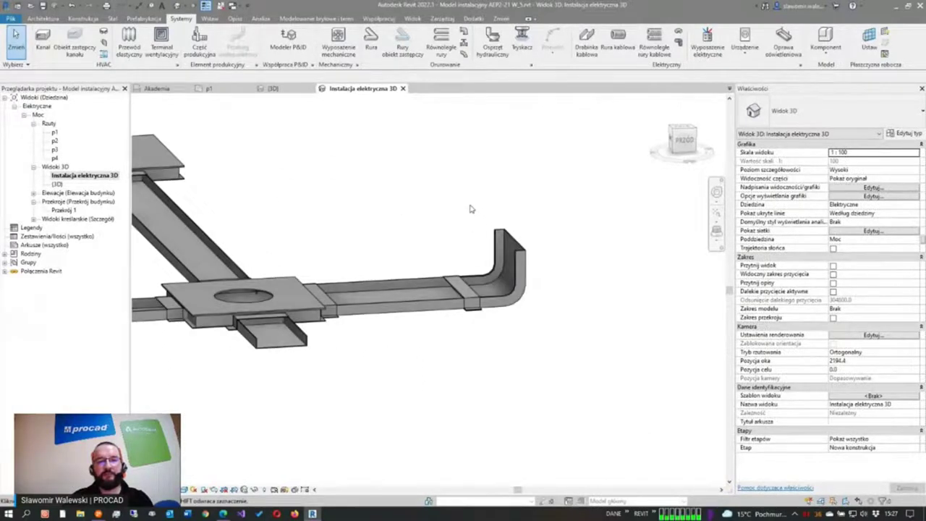
pyautogui.scroll(-1, 597, 235)
pyautogui.scroll(-2, 593, 229)
pyautogui.scroll(-2, 592, 230)
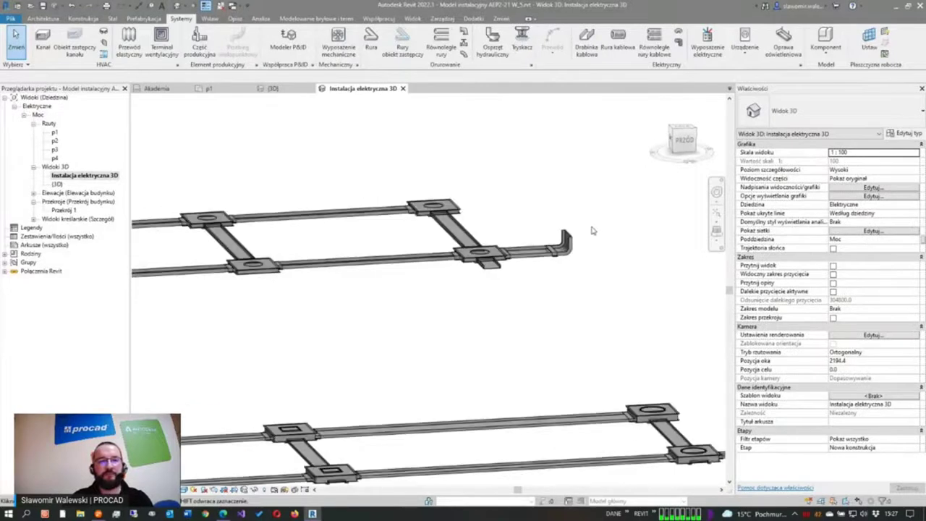
# Step: Return to plan p1 and select the 340×38 mm elbow fitting at the tray end
pyautogui.click(214, 89)
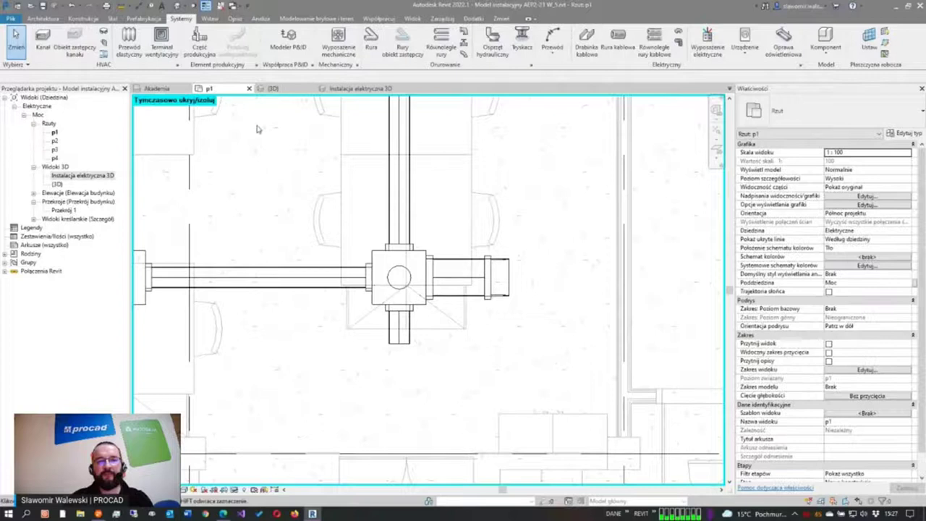
pyautogui.scroll(1, 530, 250)
pyautogui.moveTo(626, 268); pyautogui.dragTo(574, 262, button='middle')
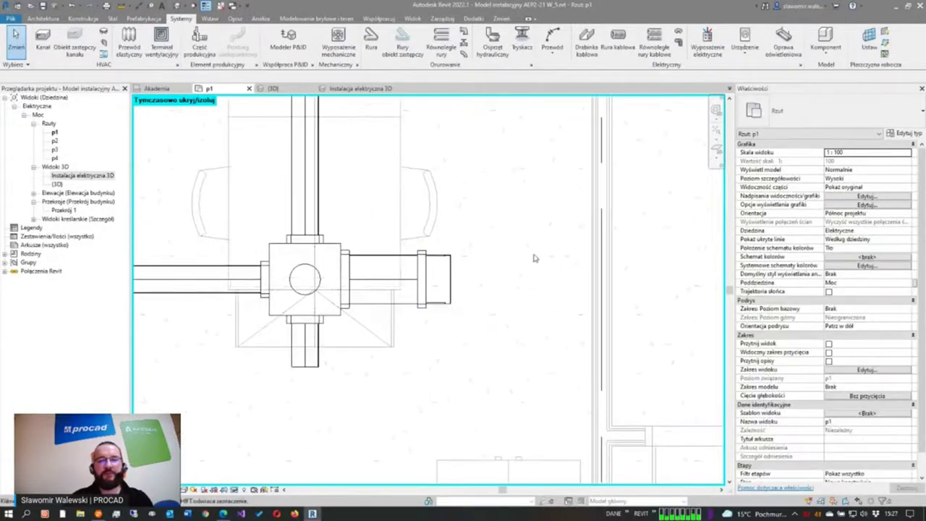
pyautogui.click(446, 276)
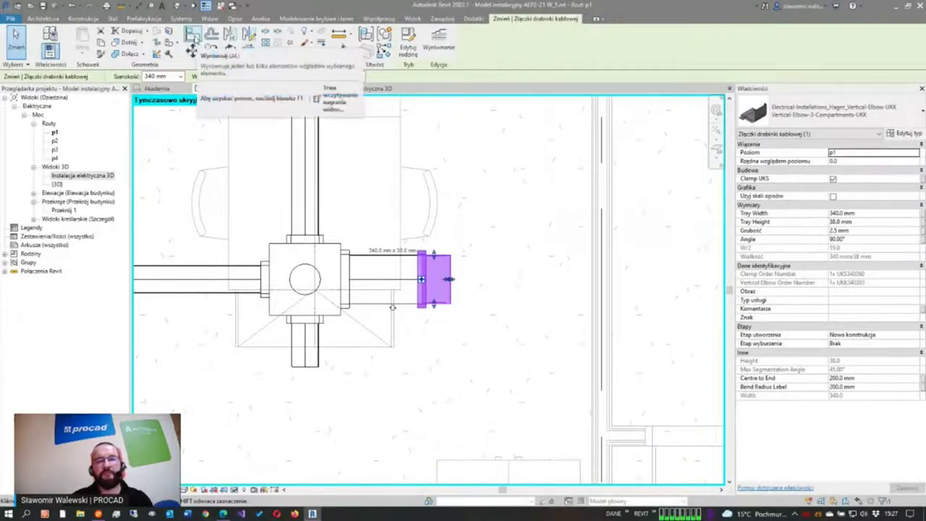
# Step: Start the Wyrównaj (Align) command and zoom in on the wall and elbow edge
pyautogui.click(192, 34)
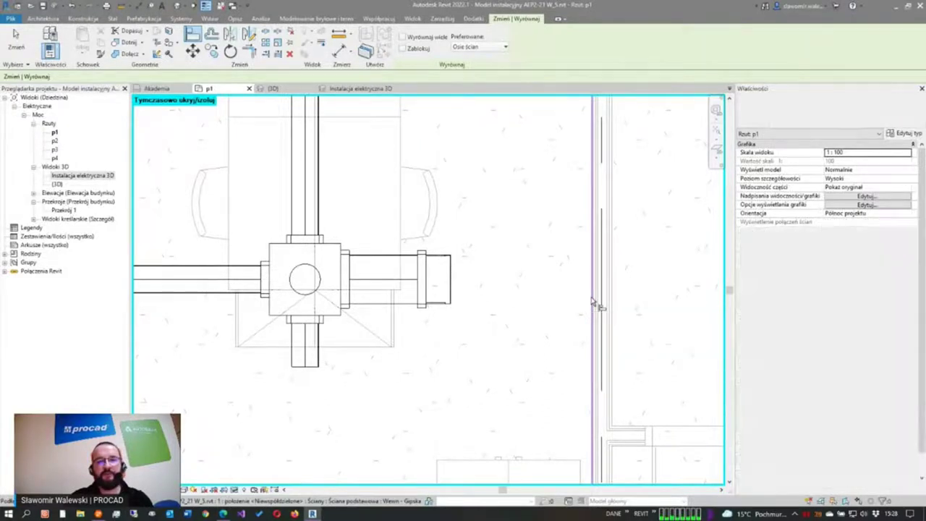
pyautogui.scroll(3, 474, 275)
pyautogui.scroll(2, 467, 262)
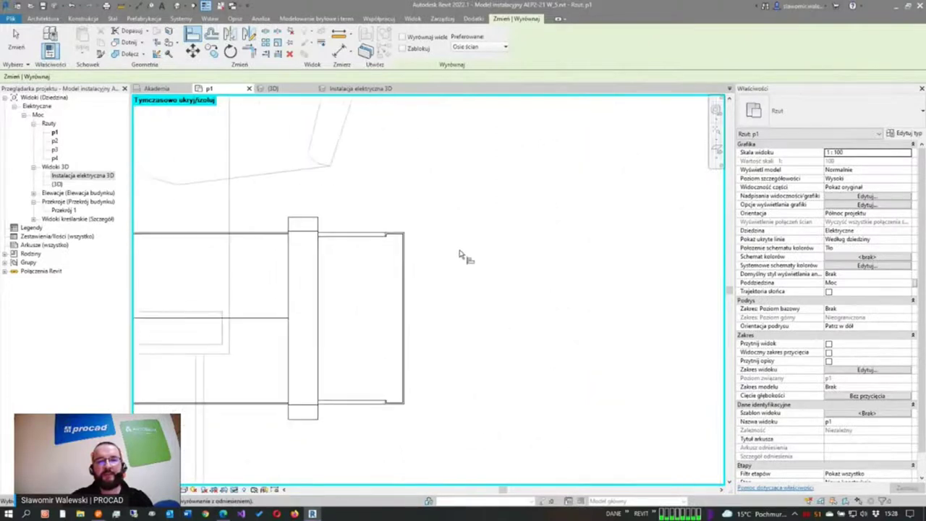
pyautogui.scroll(2, 443, 250)
pyautogui.scroll(1, 430, 264)
pyautogui.scroll(1, 423, 272)
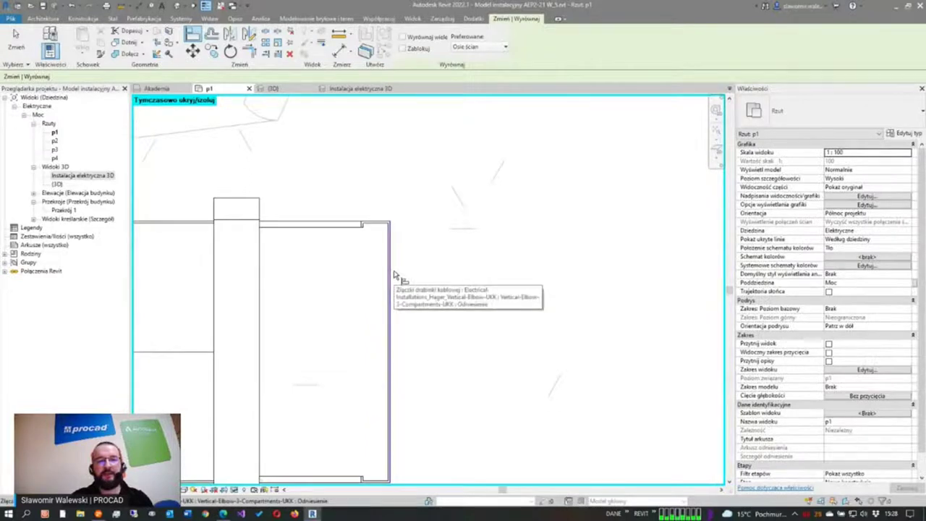
pyautogui.scroll(-1, 394, 275)
pyautogui.scroll(-1, 405, 203)
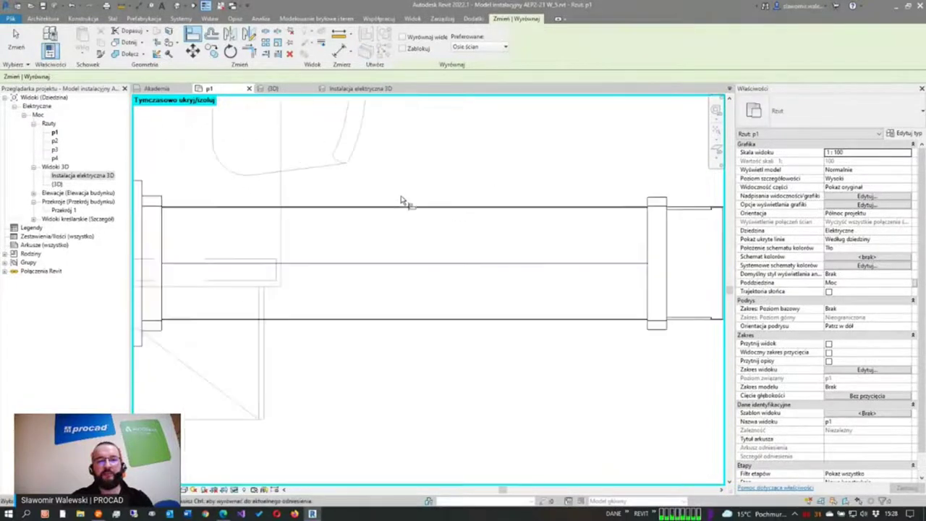
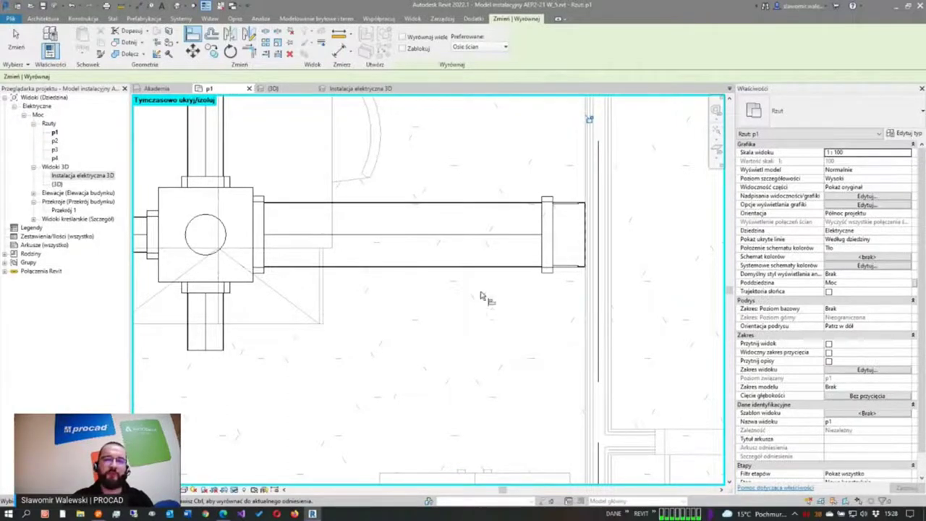
# Step: Leave the Align tool and return to plain editing of the p1 trunking network
pyautogui.scroll(-1, 472, 328)
pyautogui.scroll(-1, 472, 328)
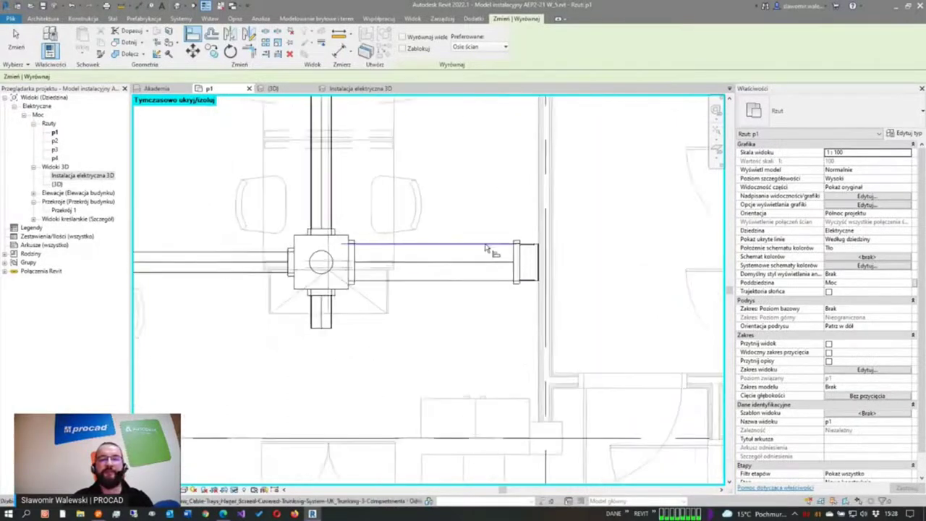
pyautogui.scroll(-2, 492, 252)
pyautogui.press('Escape')
pyautogui.scroll(-2, 459, 201)
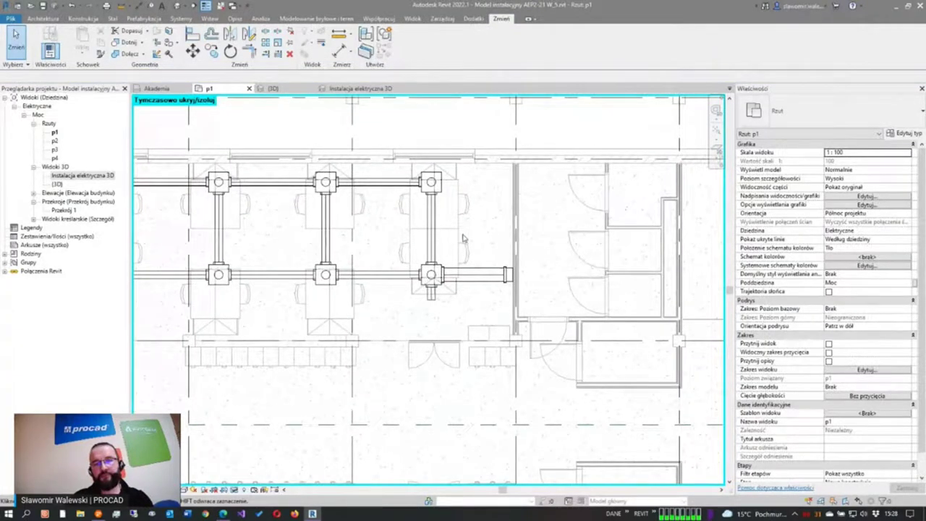
pyautogui.scroll(1, 463, 313)
# Step: Pan and zoom around plan p1 to survey the floor boxes and trunking runs
pyautogui.moveTo(471, 306)
pyautogui.mouseDown(button='middle')
pyautogui.moveTo(417, 246)
pyautogui.moveTo(438, 265)
pyautogui.mouseUp(button='middle')
pyautogui.scroll(1, 416, 246)
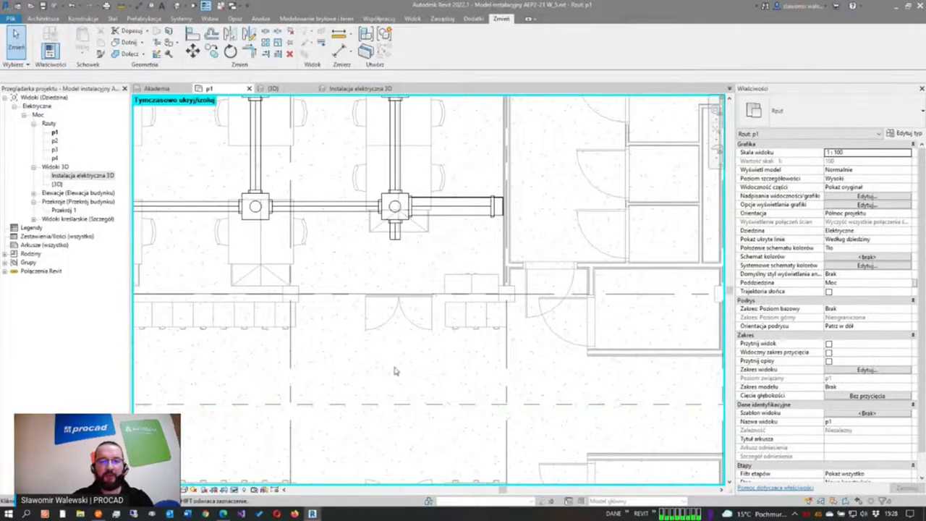
pyautogui.scroll(-1, 401, 346)
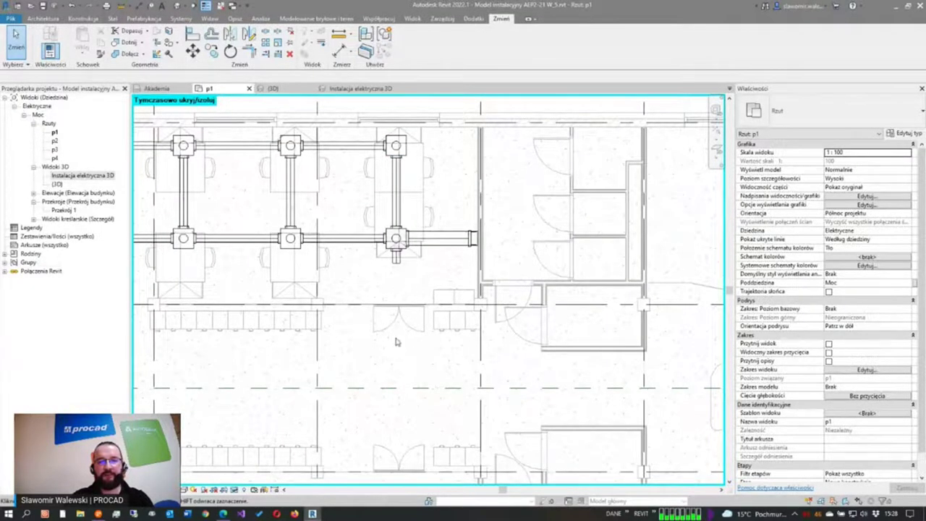
pyautogui.scroll(-1, 393, 378)
pyautogui.scroll(-1, 394, 382)
pyautogui.scroll(1, 413, 326)
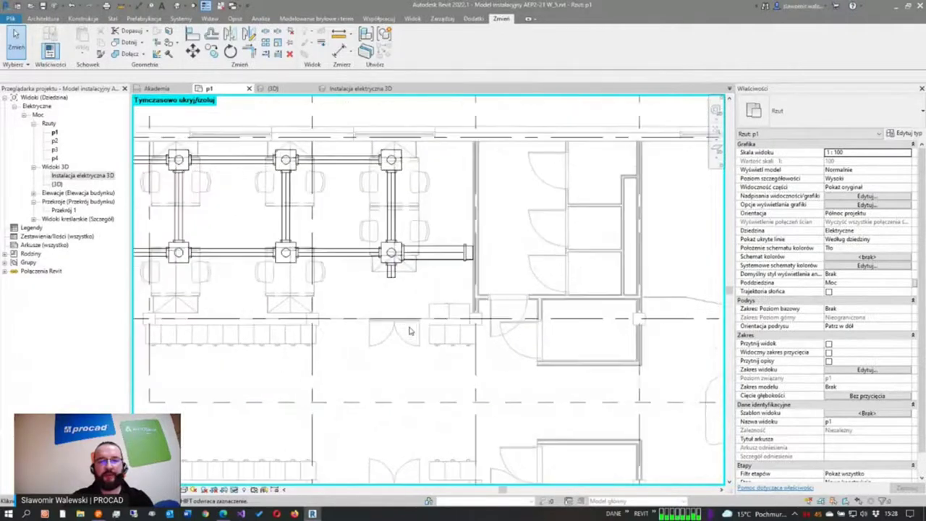
pyautogui.scroll(1, 392, 275)
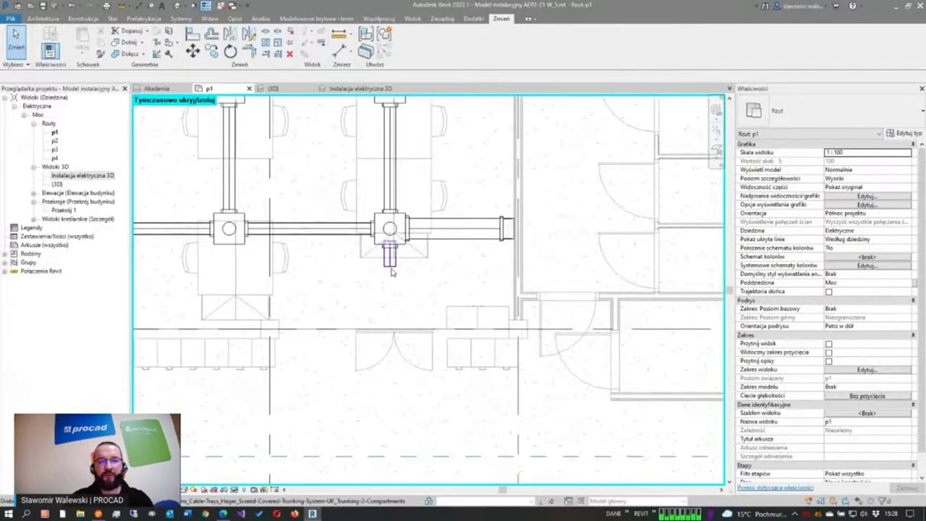
# Step: Change the short trunking stub below the right junction box to 240 mm wide
pyautogui.click(392, 272)
pyautogui.scroll(1, 393, 310)
pyautogui.scroll(1, 396, 316)
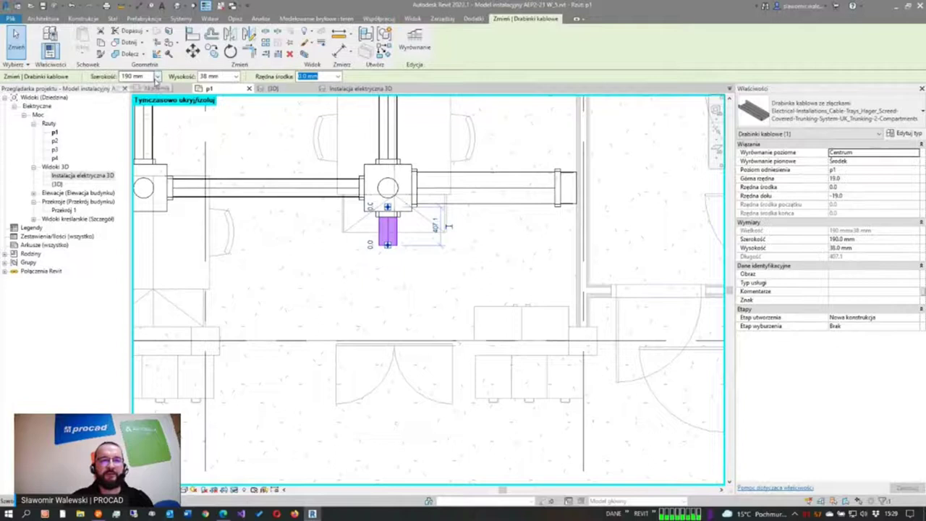
pyautogui.click(157, 76)
pyautogui.click(144, 123)
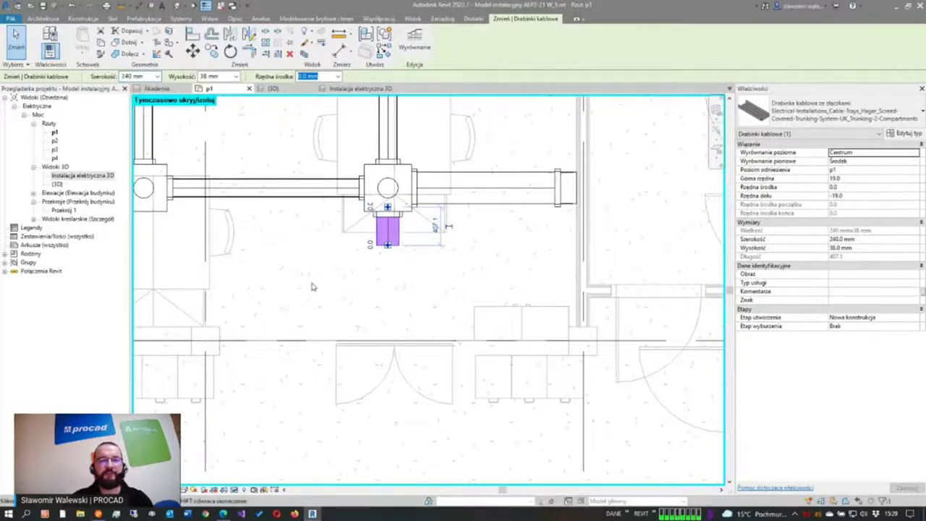
# Step: Stretch the stub downward to a length of 4000 mm, then deselect it
pyautogui.scroll(-3, 341, 238)
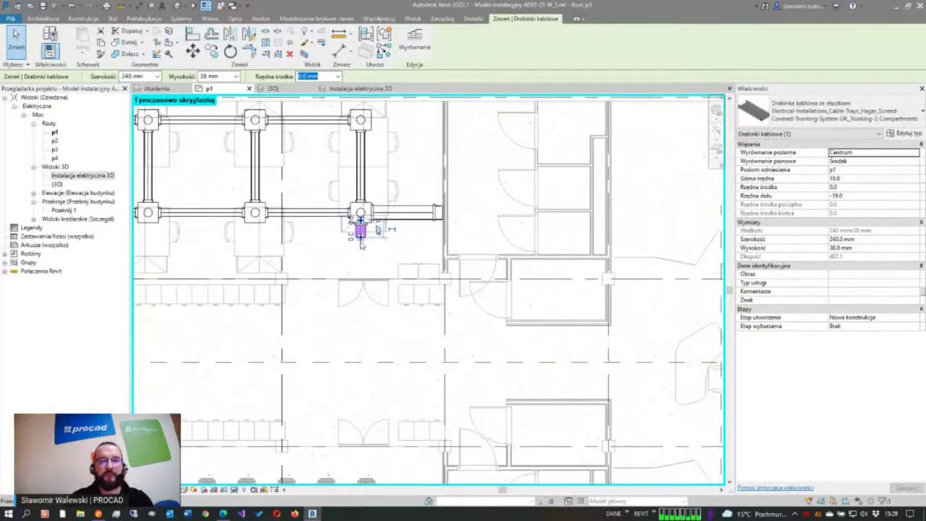
pyautogui.scroll(2, 362, 250)
pyautogui.scroll(2, 363, 242)
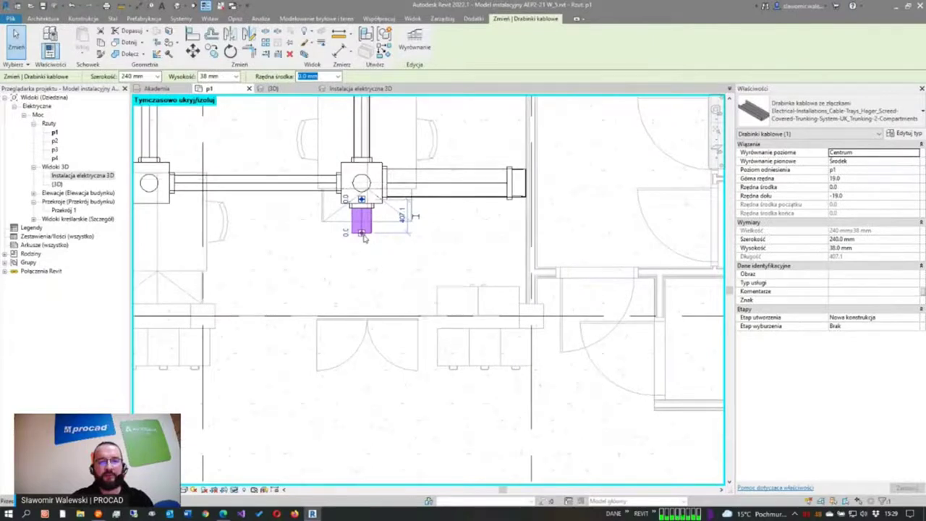
pyautogui.scroll(-1, 364, 240)
pyautogui.scroll(-1, 363, 241)
pyautogui.scroll(-1, 363, 243)
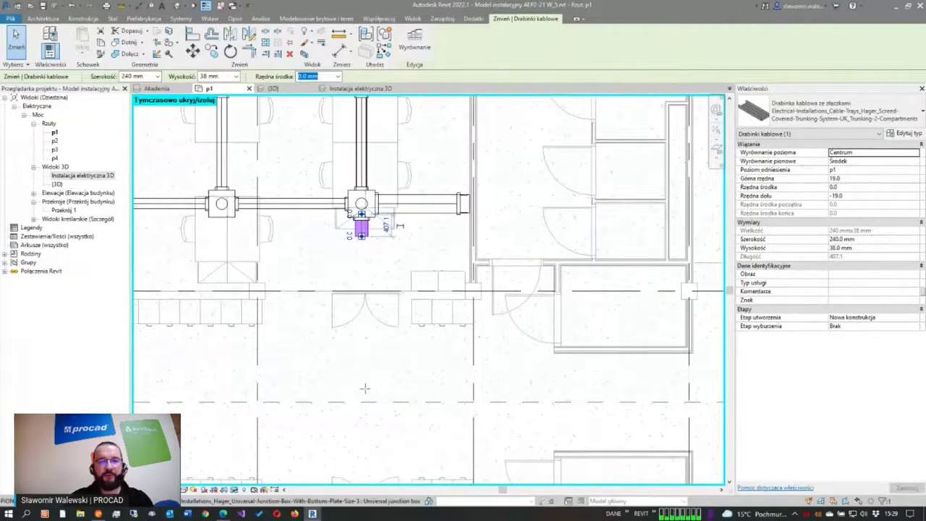
pyautogui.moveTo(362, 235); pyautogui.dragTo(366, 426)
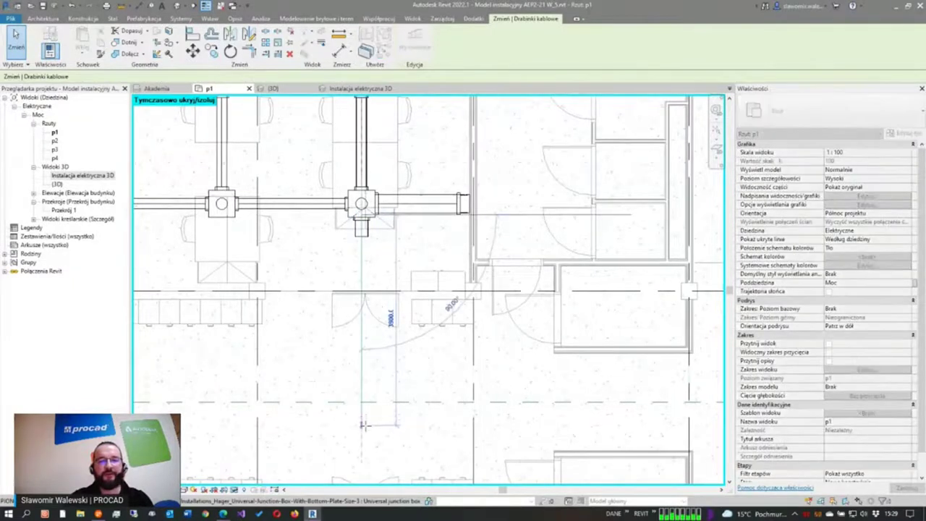
pyautogui.moveTo(365, 426); pyautogui.dragTo(364, 430)
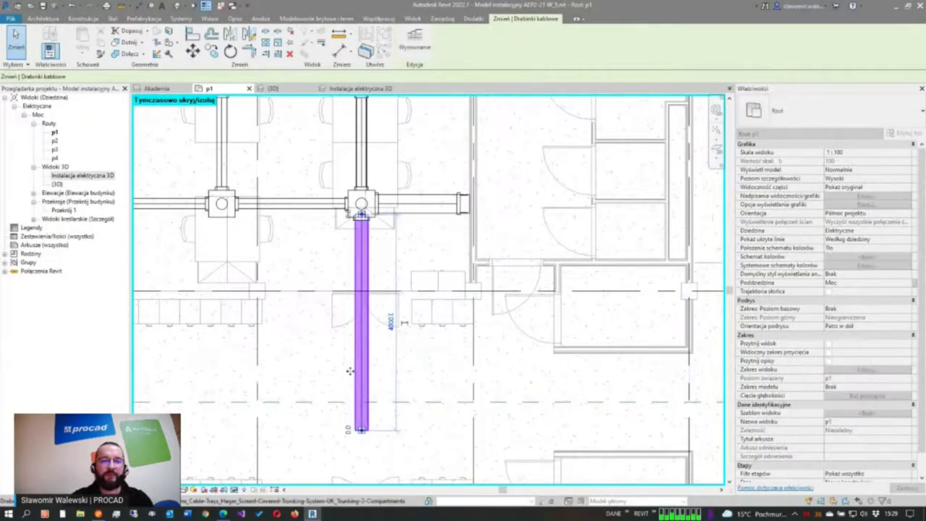
pyautogui.scroll(-1, 350, 371)
pyautogui.scroll(-1, 332, 362)
pyautogui.scroll(-1, 318, 356)
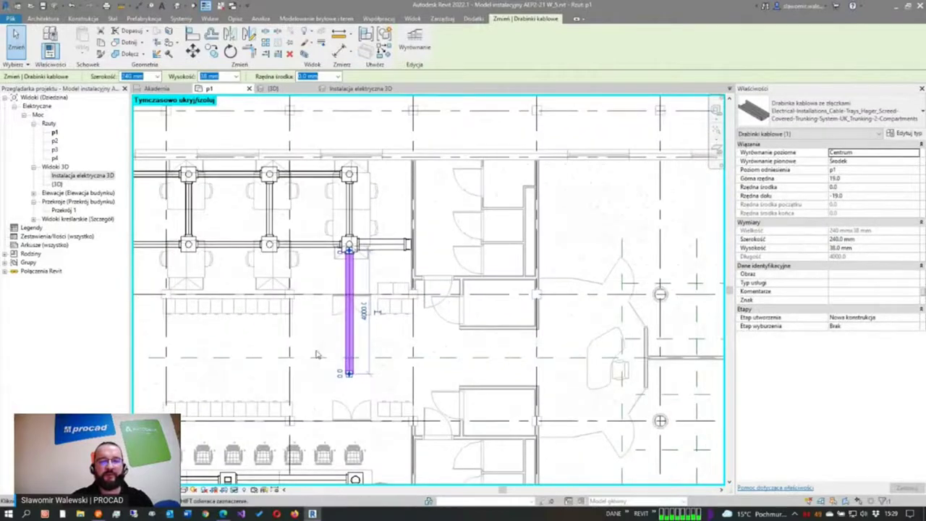
pyautogui.scroll(2, 325, 366)
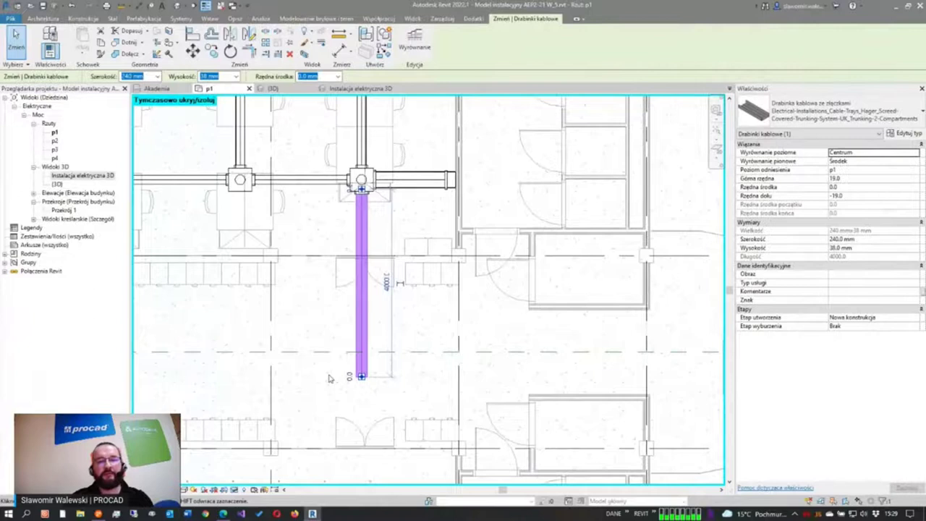
pyautogui.press('Escape')
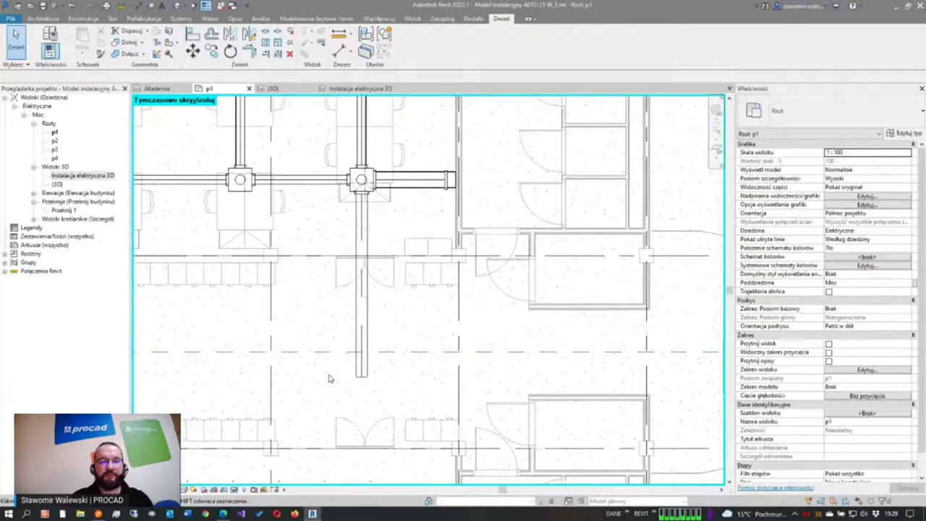
pyautogui.scroll(-1, 314, 340)
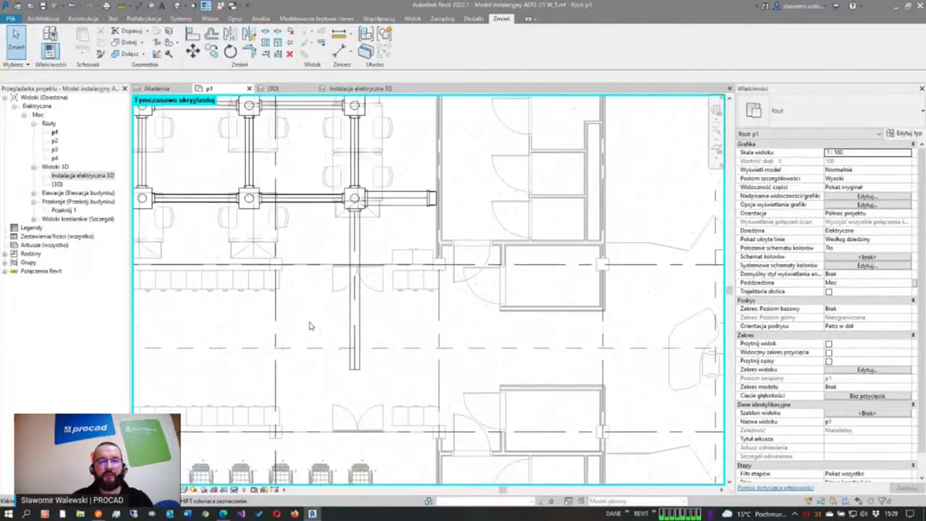
pyautogui.moveTo(317, 325)
pyautogui.mouseDown(button='middle')
pyautogui.moveTo(301, 316)
pyautogui.moveTo(321, 306)
pyautogui.mouseUp(button='middle')
pyautogui.scroll(-1, 301, 316)
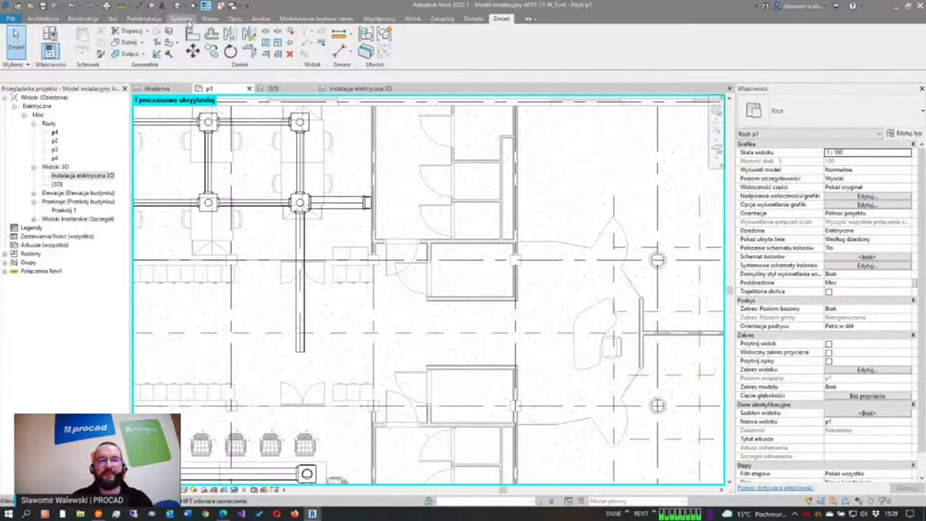
# Step: Using Utwórz podobny, draw a matching 240 mm horizontal trunking run rightward across the vertical run's bottom
pyautogui.click(305, 307)
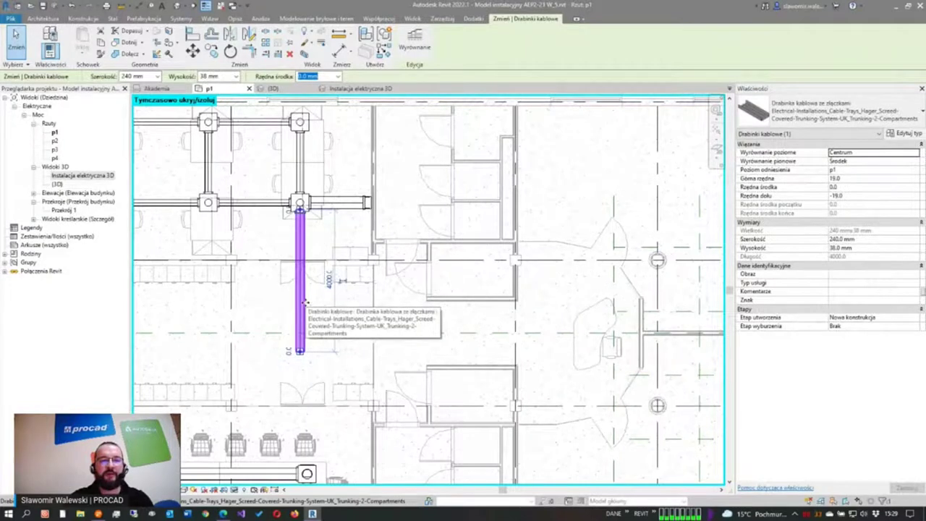
pyautogui.rightClick(304, 303)
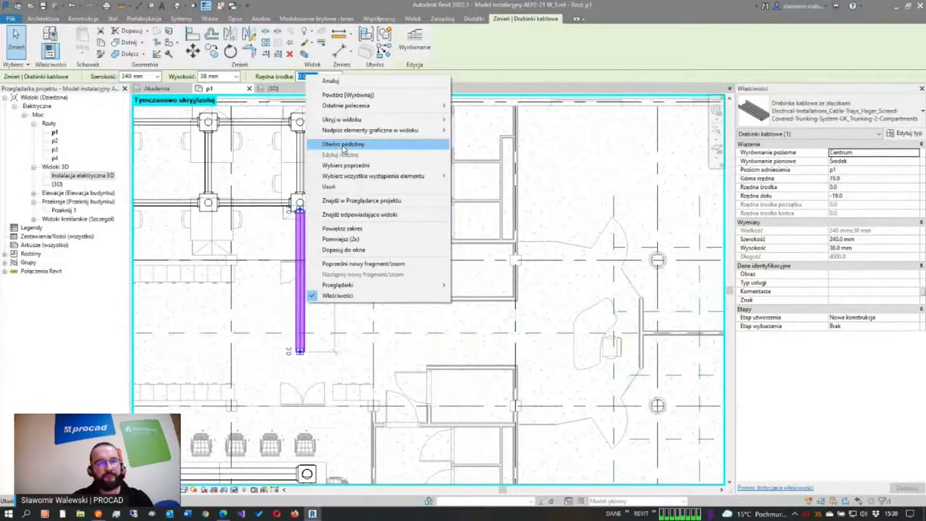
pyautogui.click(344, 144)
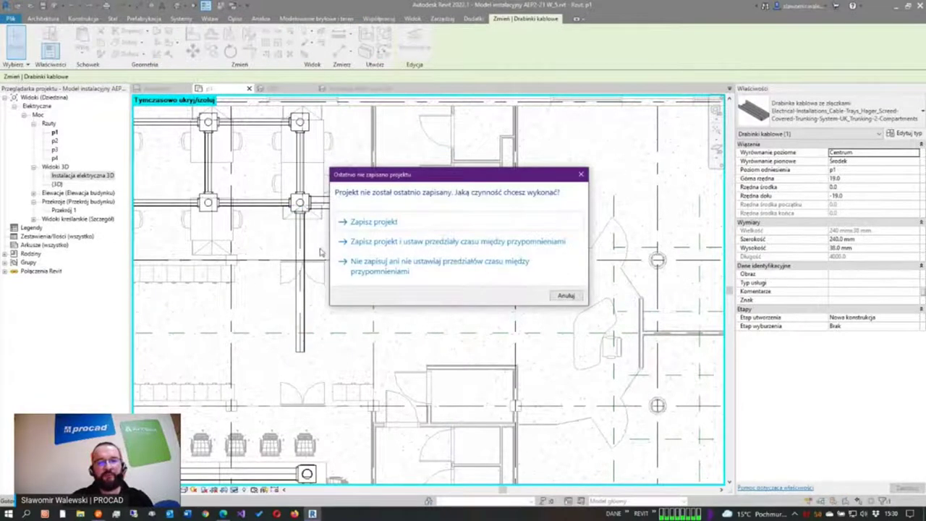
pyautogui.press('Escape')
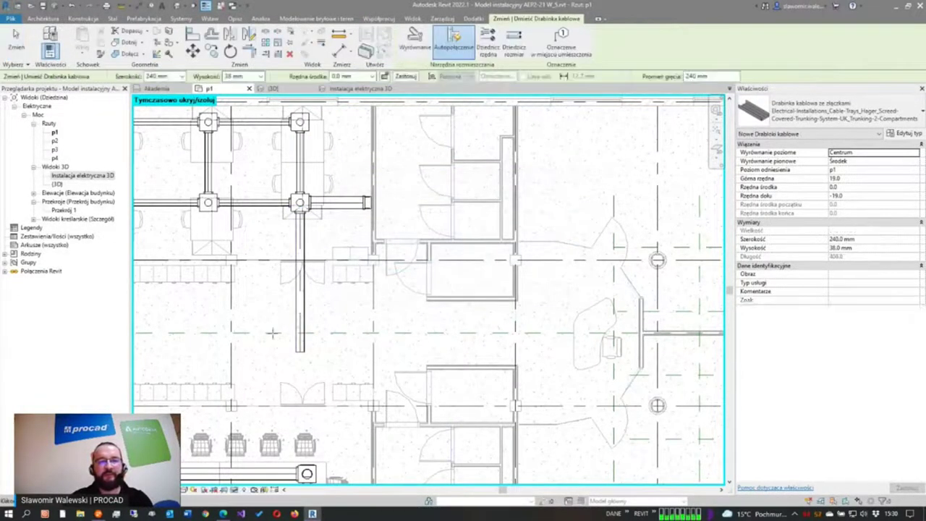
pyautogui.click(273, 333)
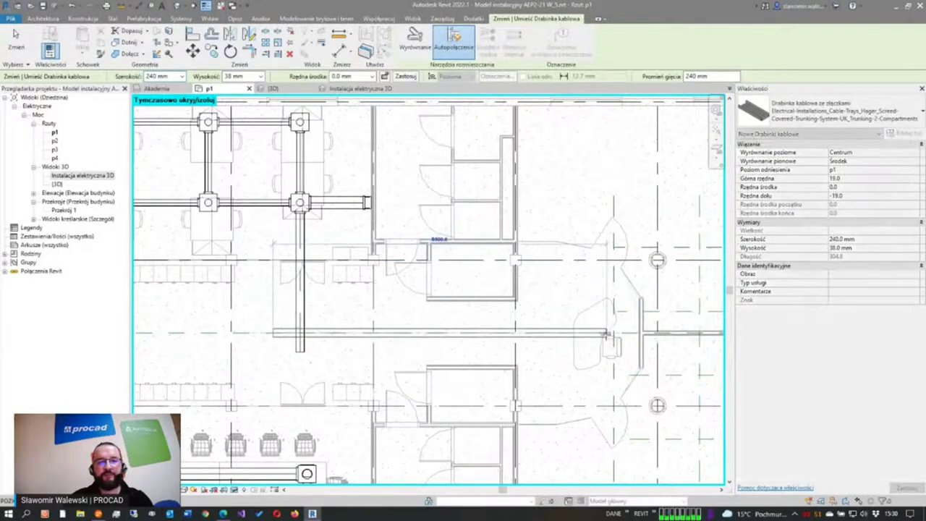
pyautogui.click(587, 333)
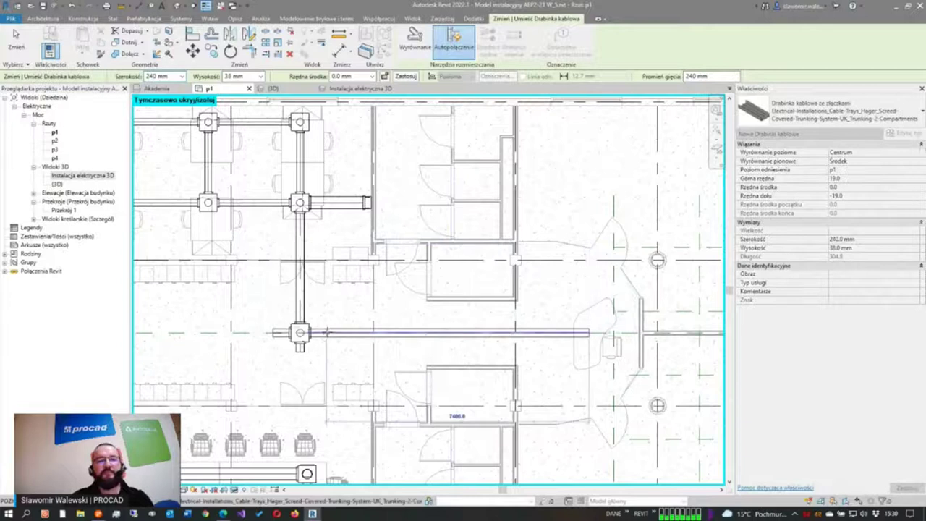
pyautogui.press('Escape')
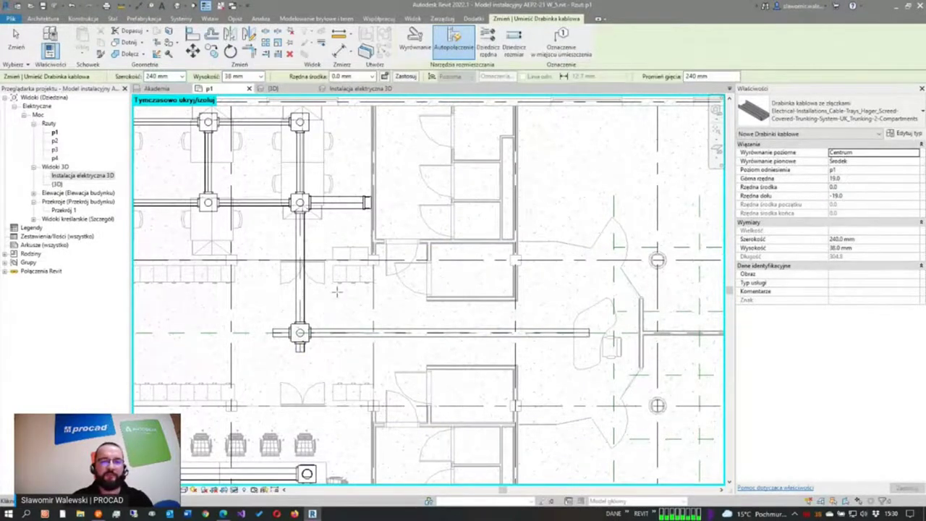
pyautogui.scroll(-1, 337, 292)
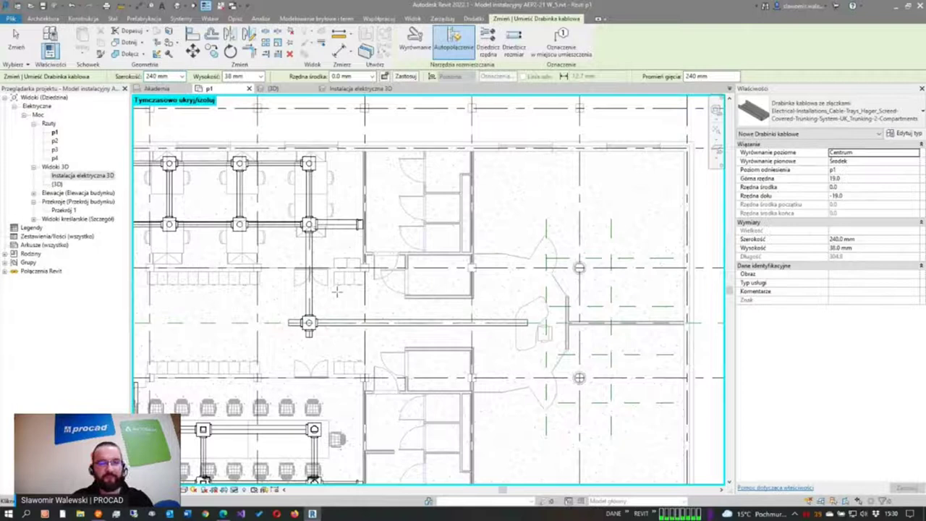
pyautogui.scroll(1, 274, 349)
pyautogui.press('Escape')
pyautogui.scroll(1, 302, 355)
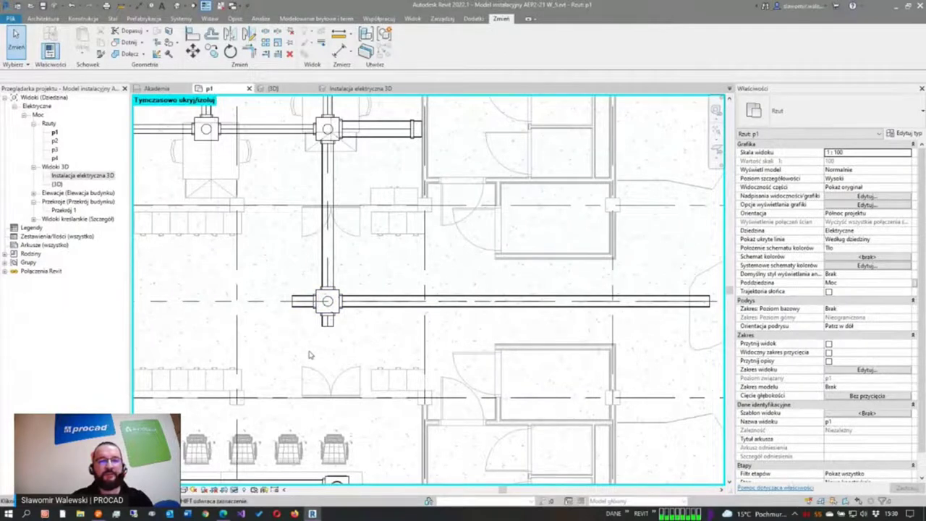
pyautogui.scroll(1, 300, 354)
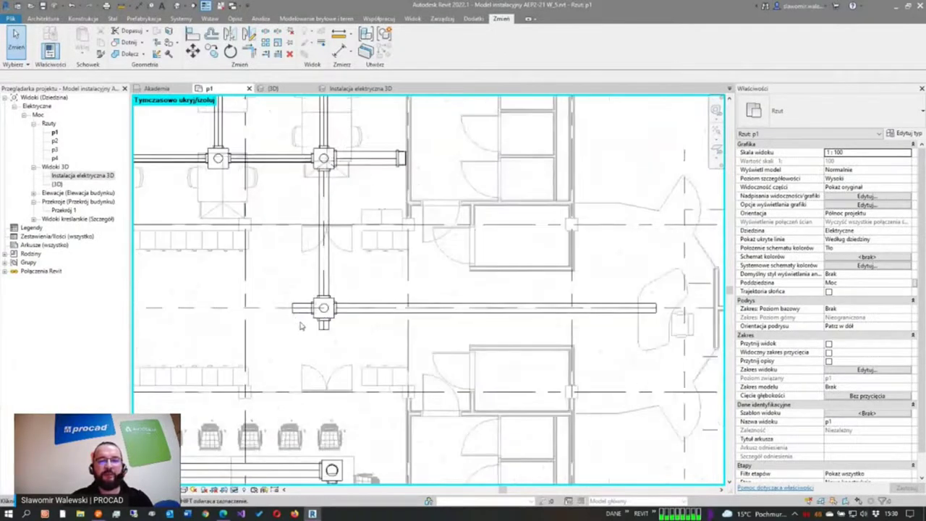
# Step: Delete the stub left of the lower box and switch off its bracket UKB 03, keeping UKB 04
pyautogui.click(296, 307)
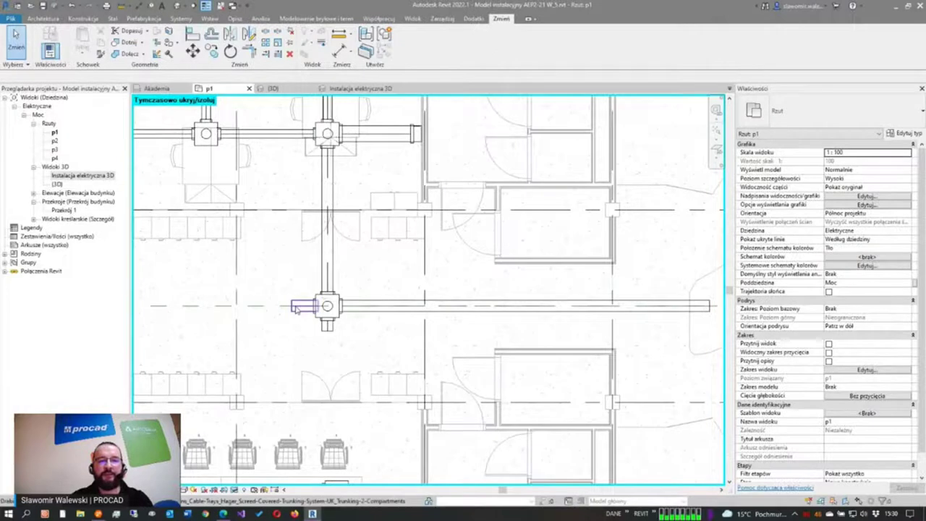
pyautogui.press('Delete')
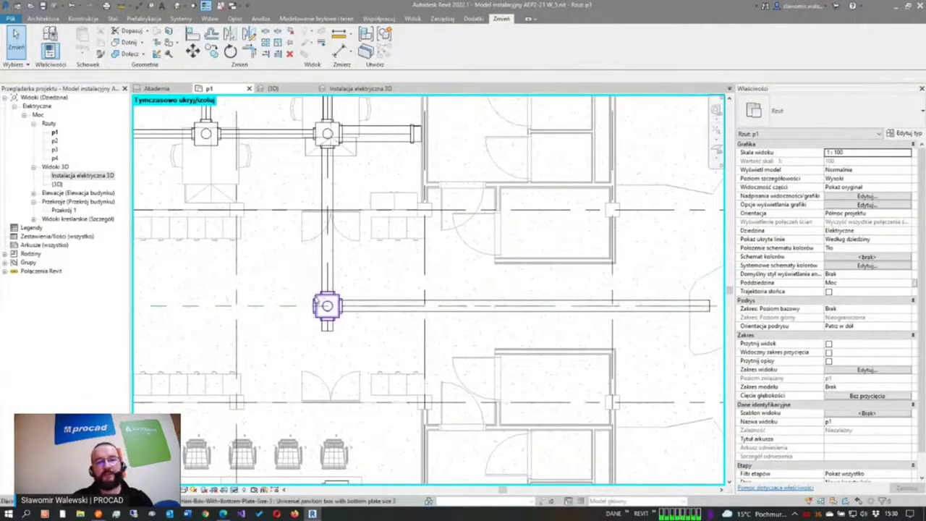
pyautogui.click(318, 303)
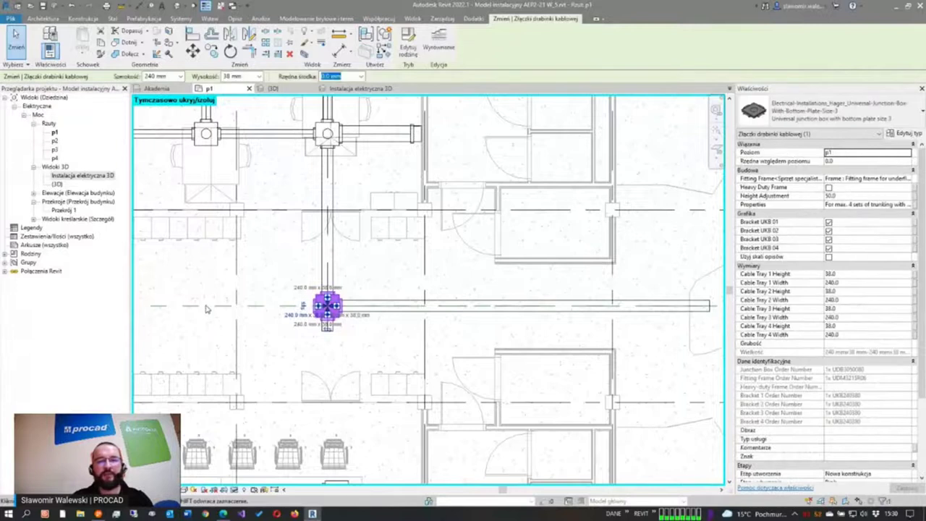
pyautogui.click(828, 247)
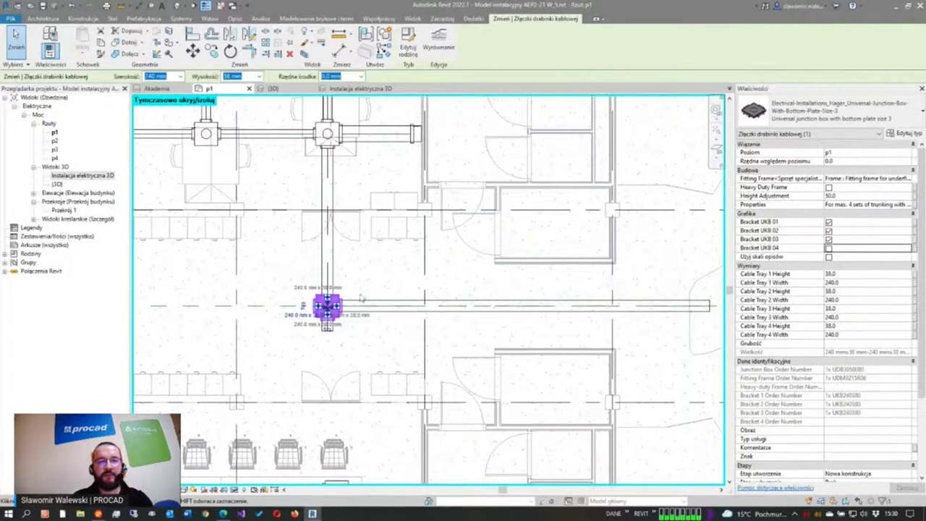
pyautogui.scroll(1, 318, 331)
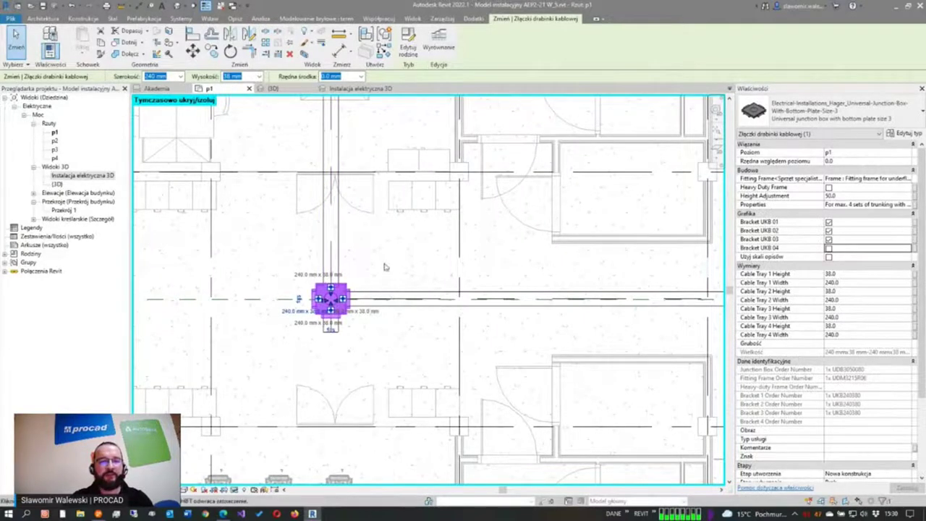
pyautogui.click(828, 248)
pyautogui.click(829, 239)
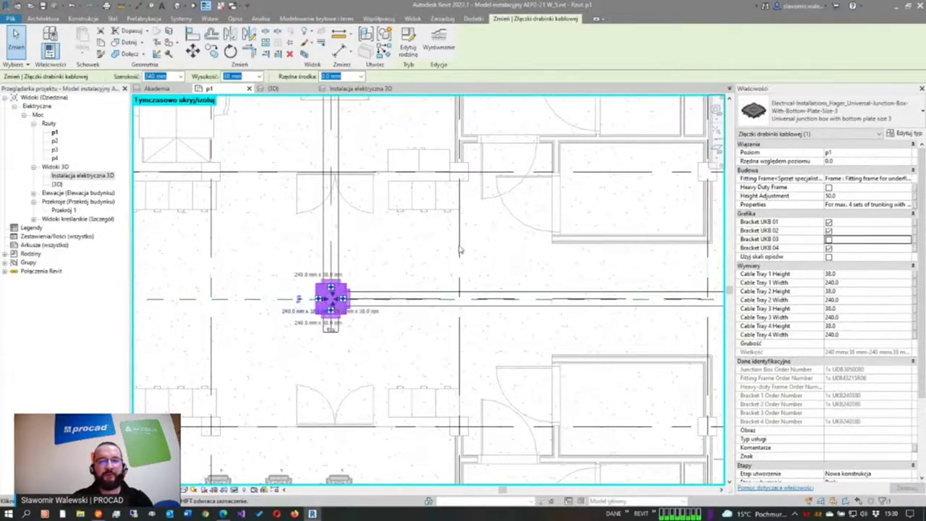
pyautogui.click(383, 255)
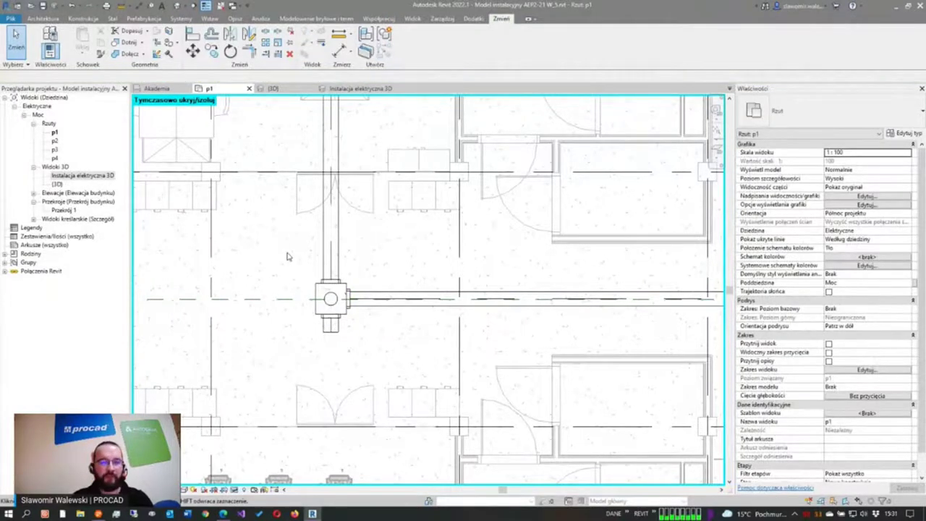
pyautogui.scroll(-1, 256, 265)
pyautogui.scroll(-1, 263, 264)
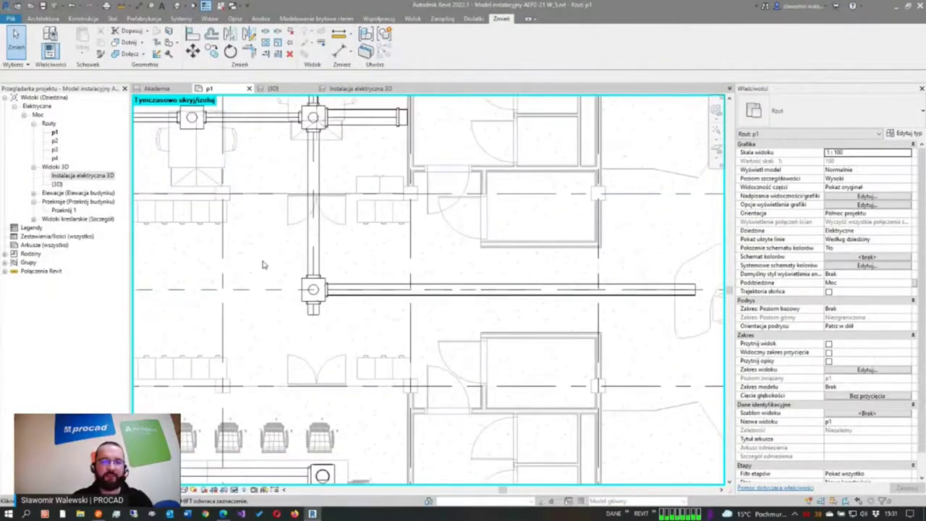
pyautogui.scroll(1, 280, 285)
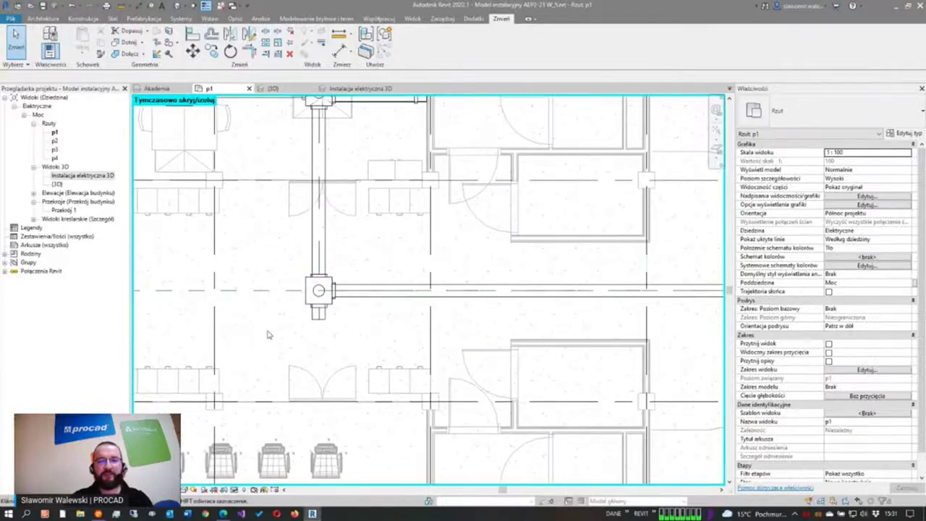
pyautogui.scroll(-1, 270, 341)
pyautogui.moveTo(358, 268); pyautogui.dragTo(321, 279, button='middle')
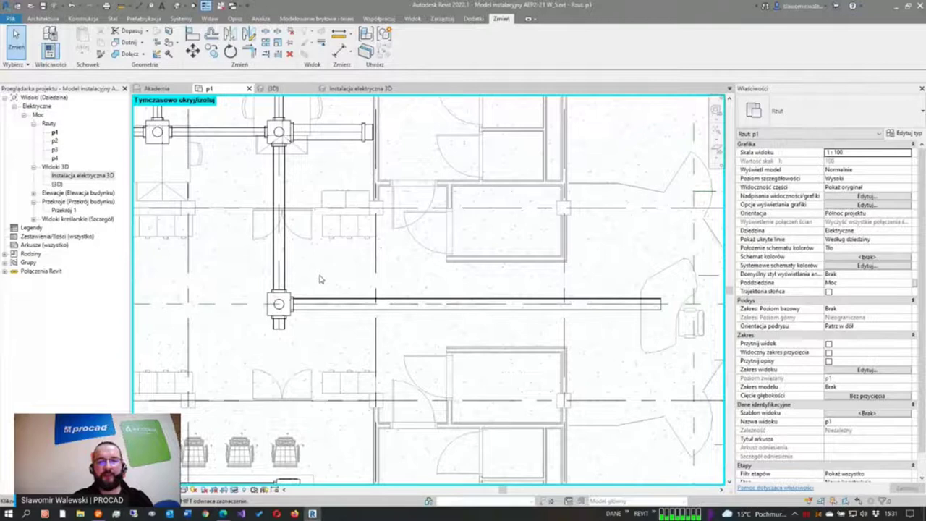
pyautogui.moveTo(316, 279); pyautogui.dragTo(299, 263, button='middle')
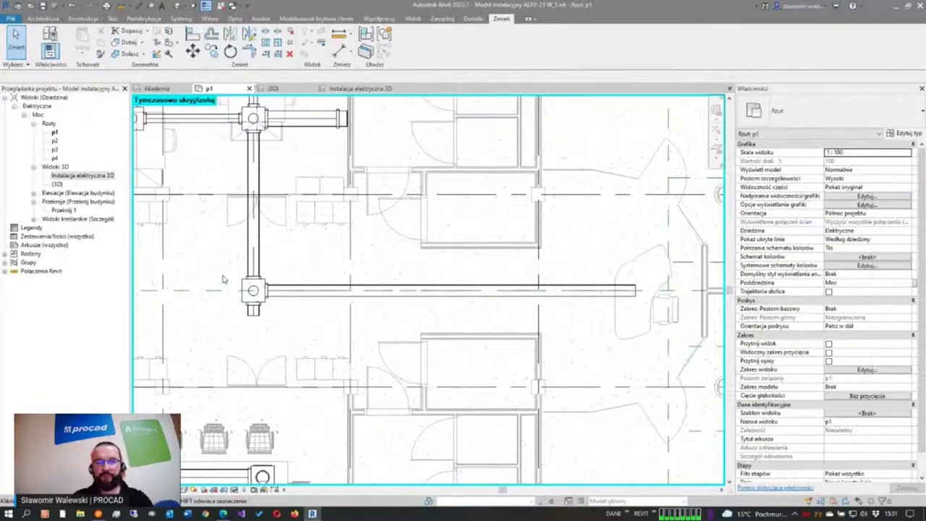
pyautogui.scroll(-1, 222, 279)
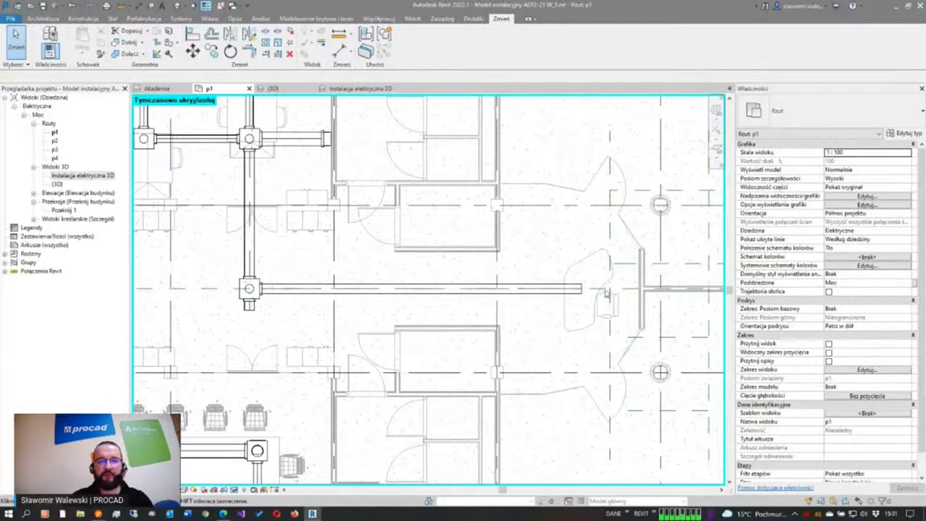
pyautogui.moveTo(606, 292); pyautogui.dragTo(583, 270, button='middle')
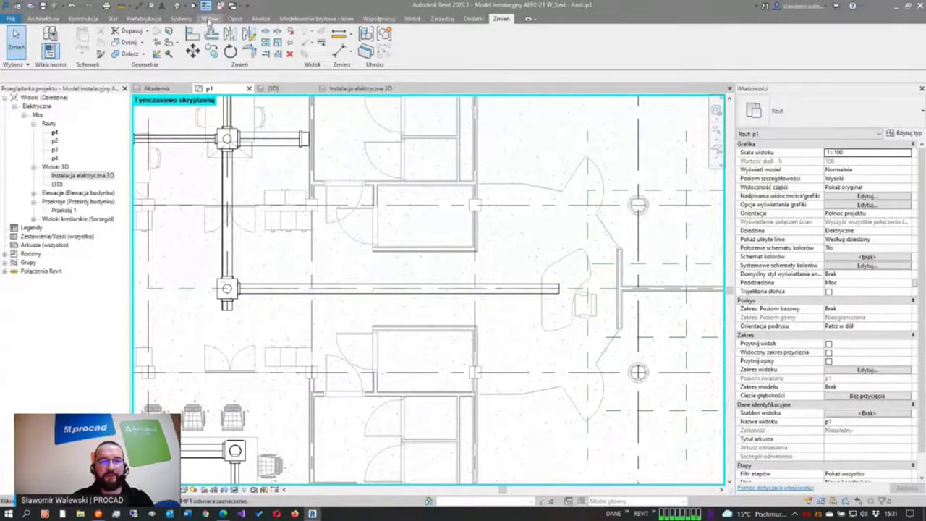
# Step: Load Bottom-Plate-Size-3-Angled.rfa from Desktop > 2 Ćwiczenie nr 5 > Rodziny > tehalit.UK_rodziny_ALL
pyautogui.click(209, 19)
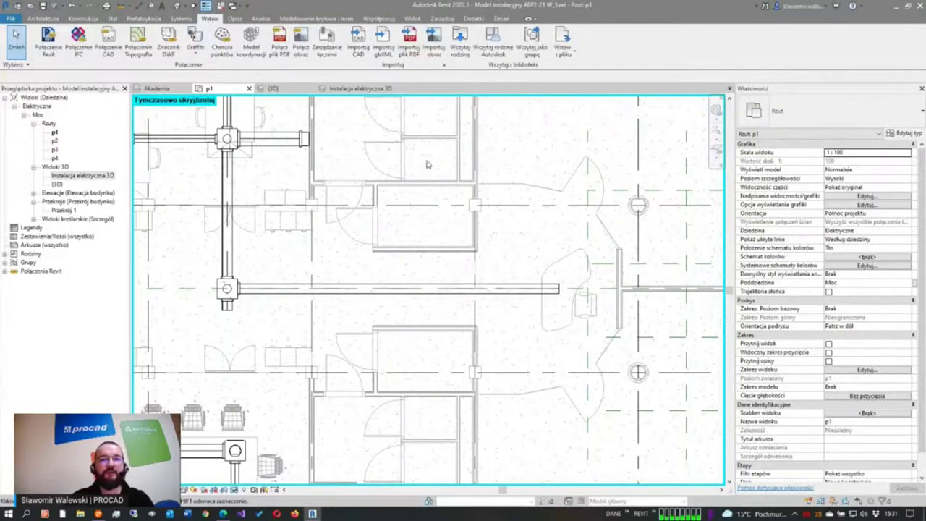
pyautogui.click(460, 45)
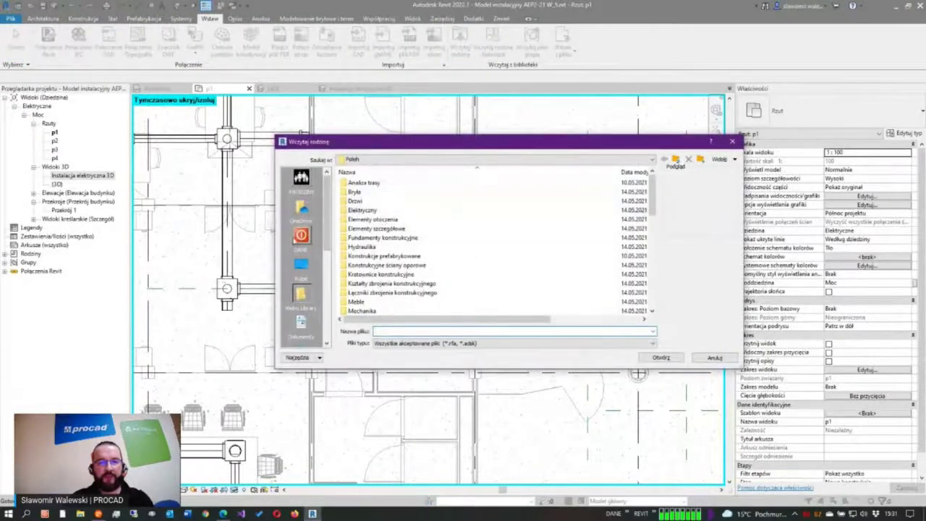
pyautogui.click(301, 264)
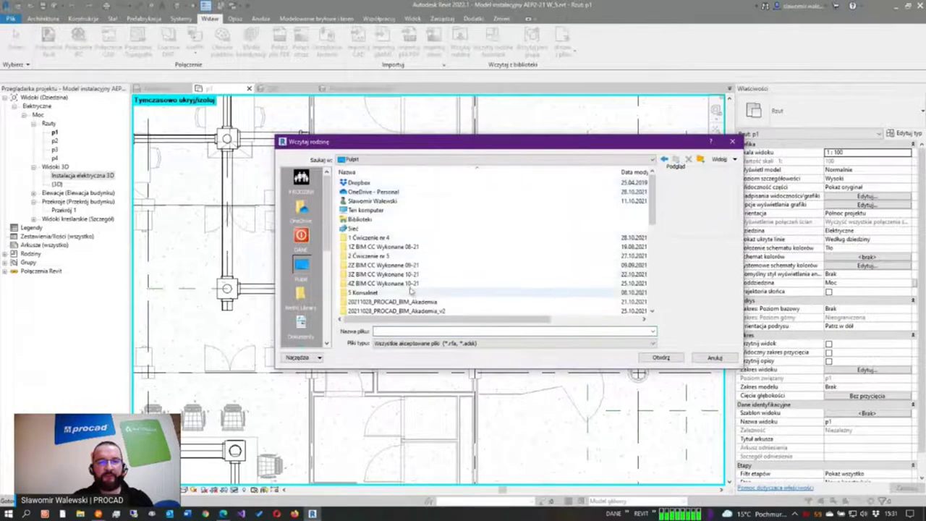
pyautogui.doubleClick(376, 256)
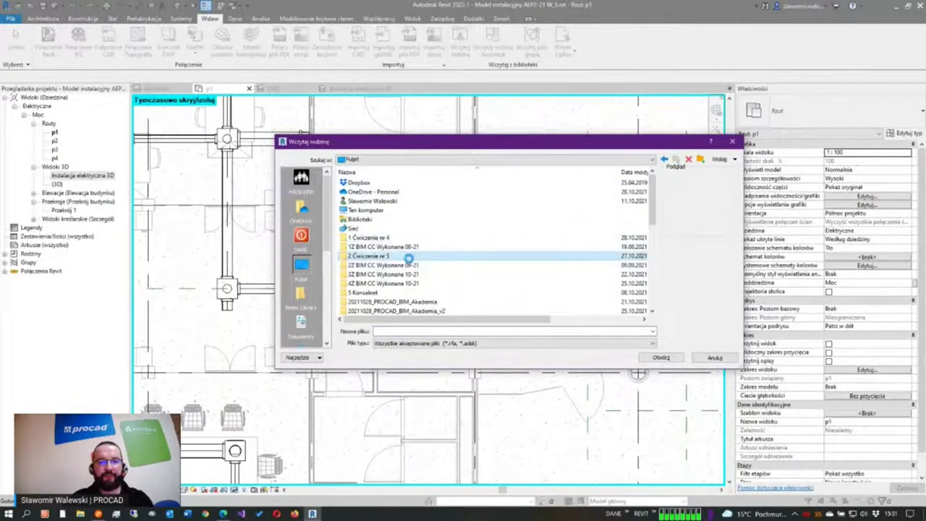
pyautogui.doubleClick(400, 182)
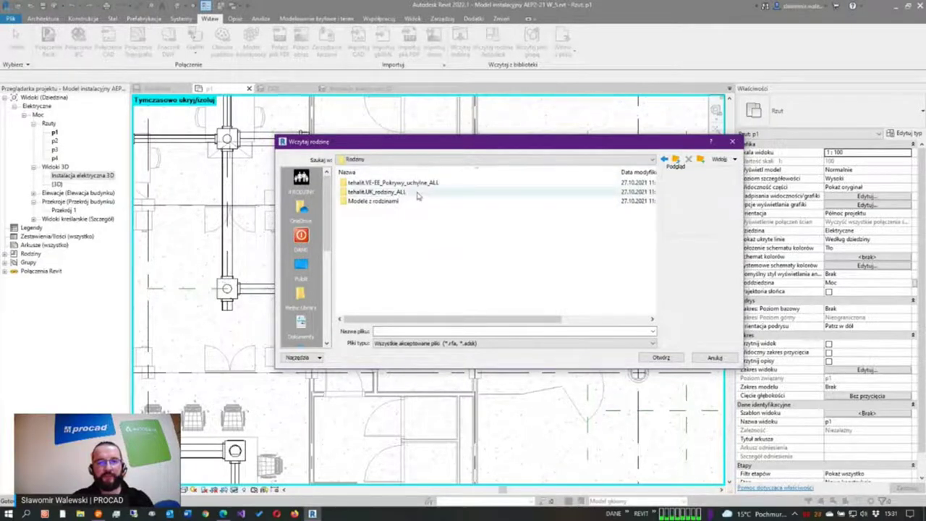
pyautogui.moveTo(391, 192)
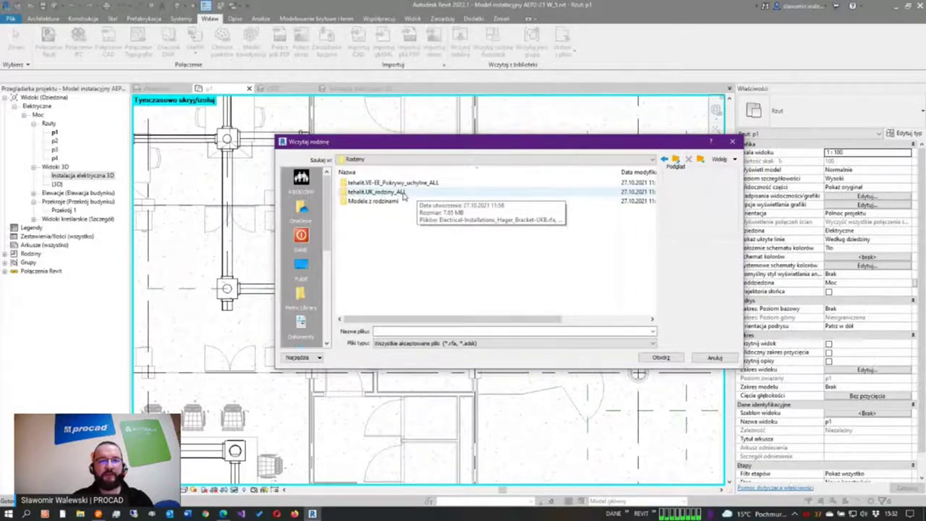
pyautogui.doubleClick(376, 192)
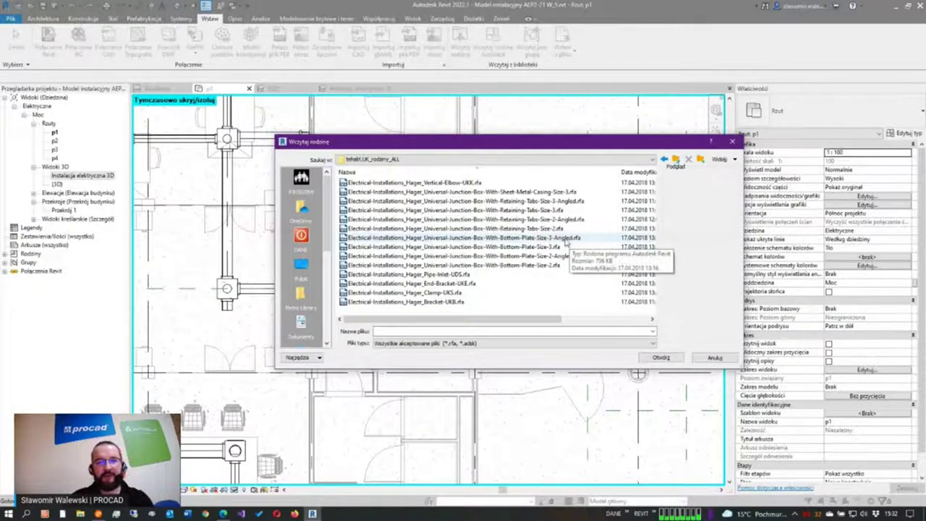
pyautogui.click(570, 239)
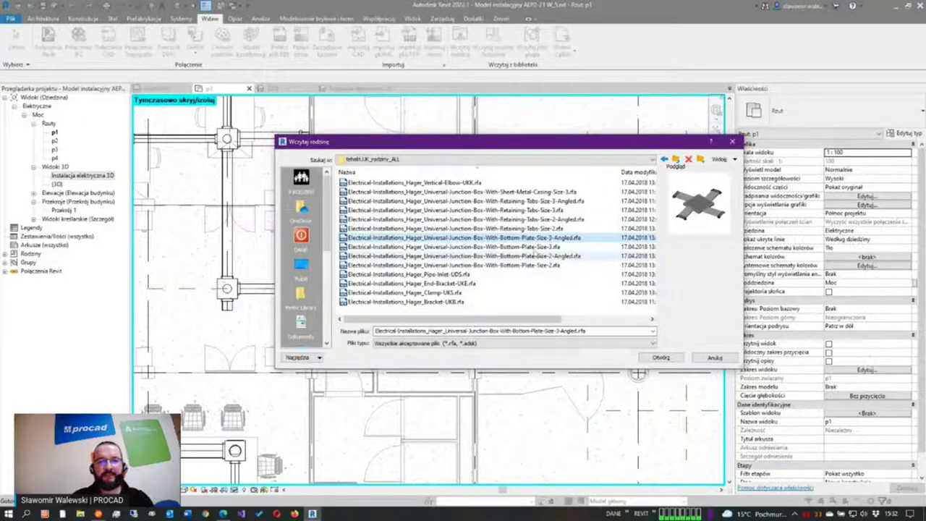
pyautogui.click(648, 359)
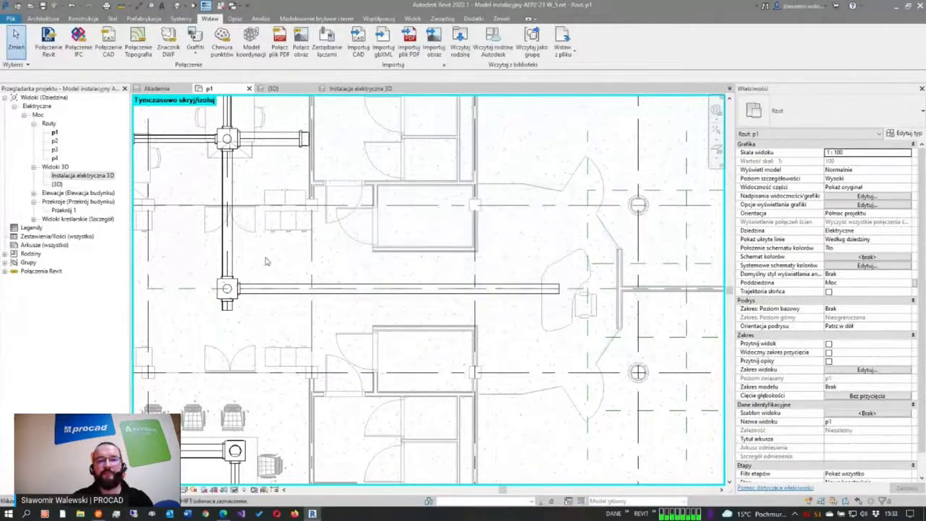
# Step: Zoom into p1 and inspect the lower junction box's properties, then deselect it
pyautogui.scroll(-1, 265, 261)
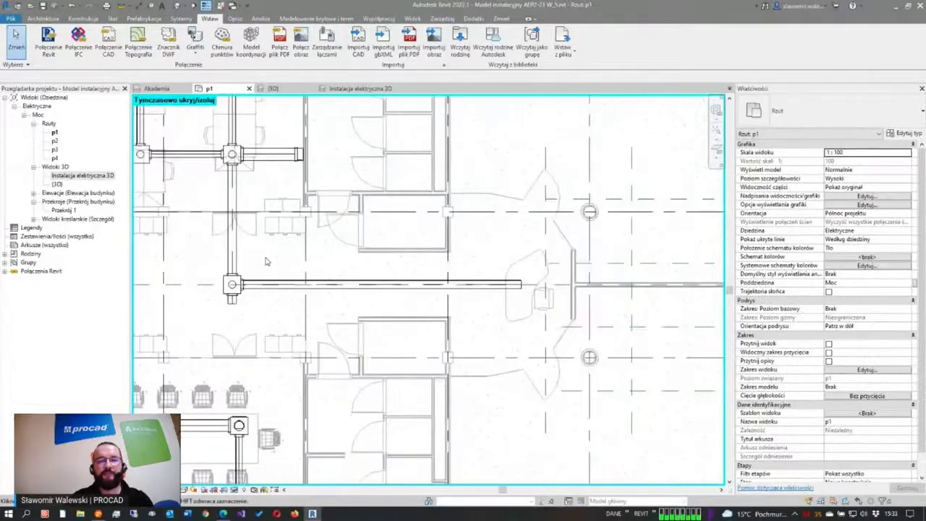
pyautogui.scroll(1, 527, 217)
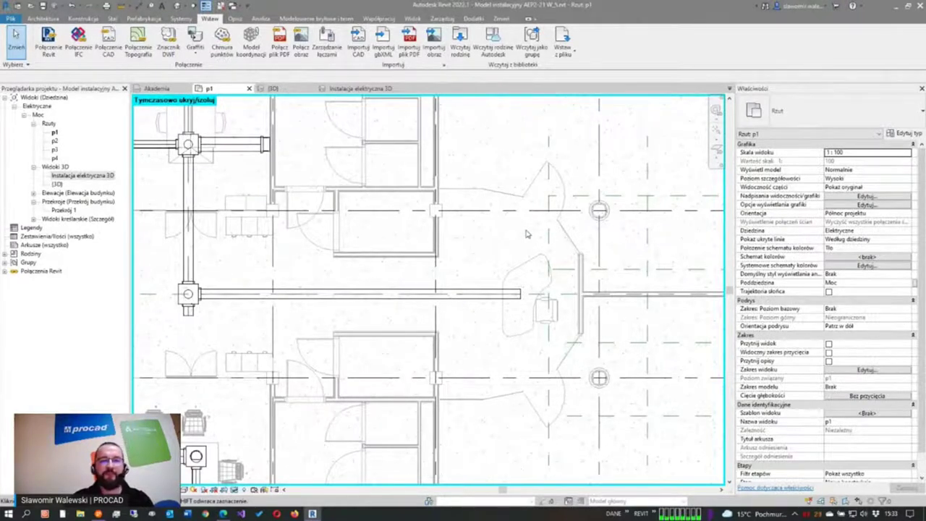
pyautogui.click(180, 302)
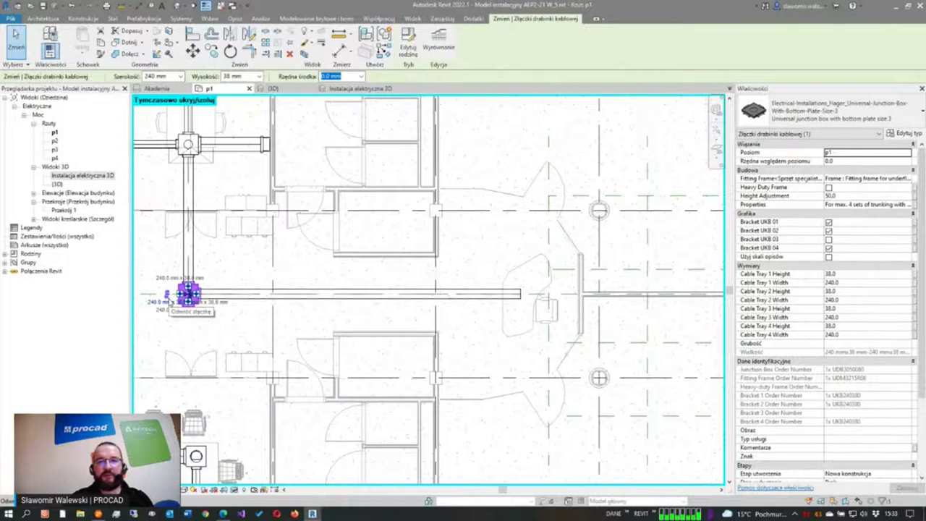
pyautogui.click(166, 266)
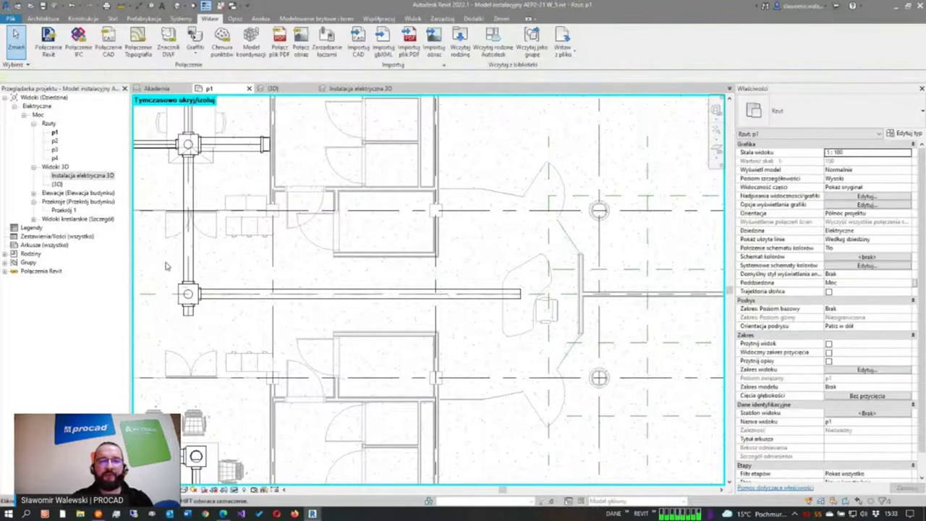
pyautogui.scroll(-1, 166, 267)
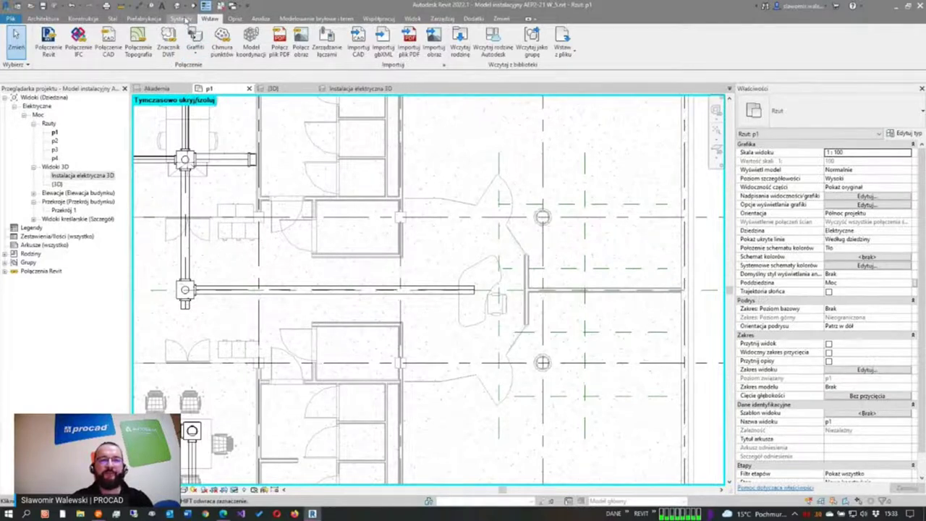
# Step: Place a Hager angled size-3 universal junction box fitting at the trunking run's end
pyautogui.click(185, 19)
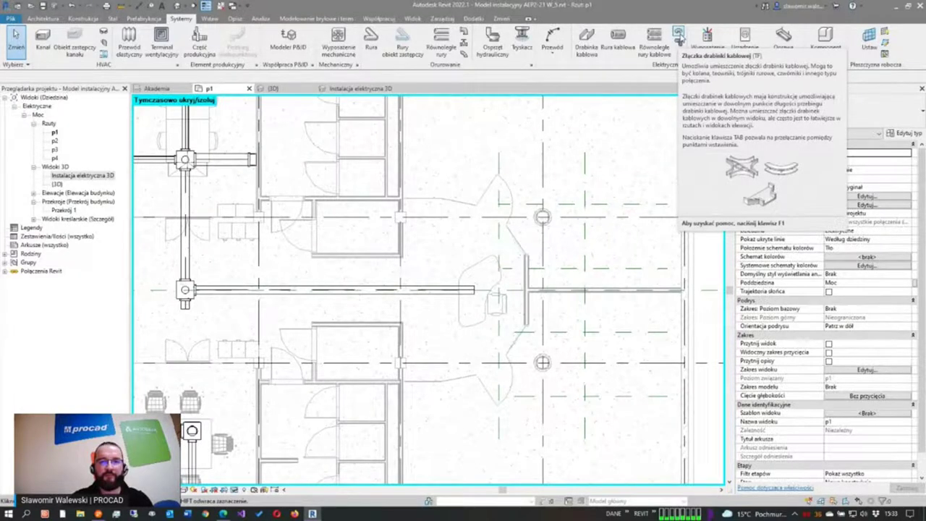
pyautogui.click(679, 37)
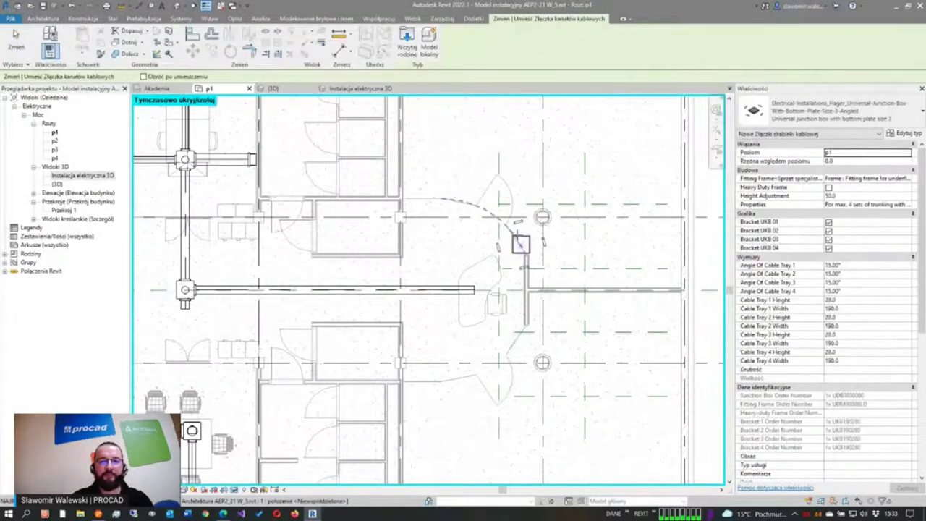
pyautogui.scroll(2, 512, 283)
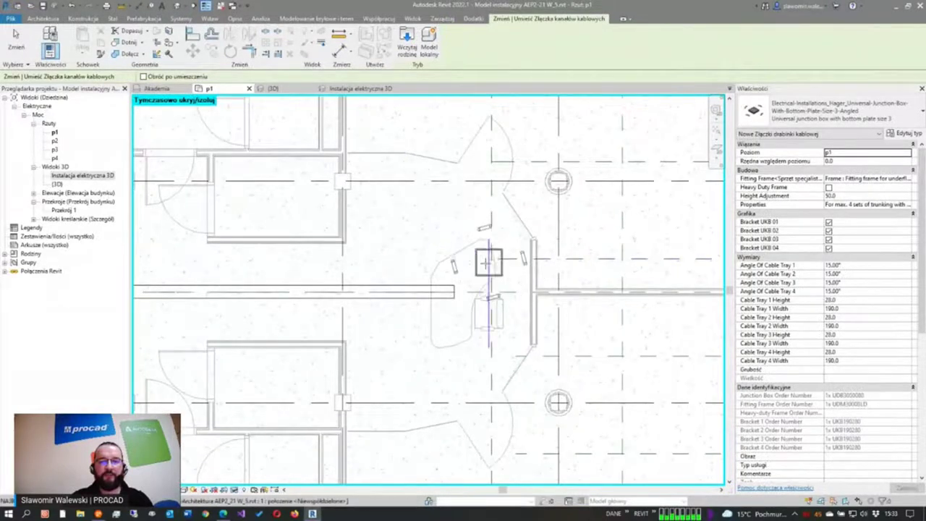
pyautogui.scroll(1, 483, 263)
pyautogui.scroll(2, 483, 262)
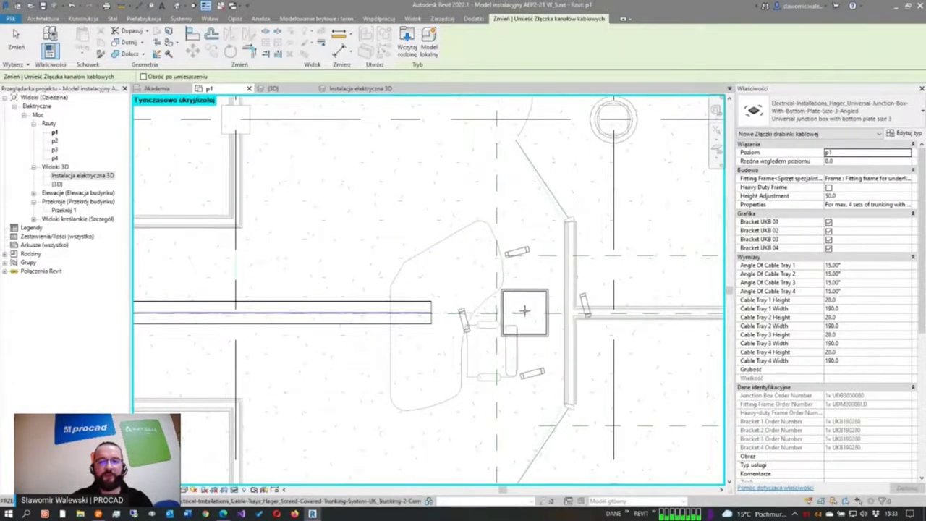
pyautogui.click(525, 311)
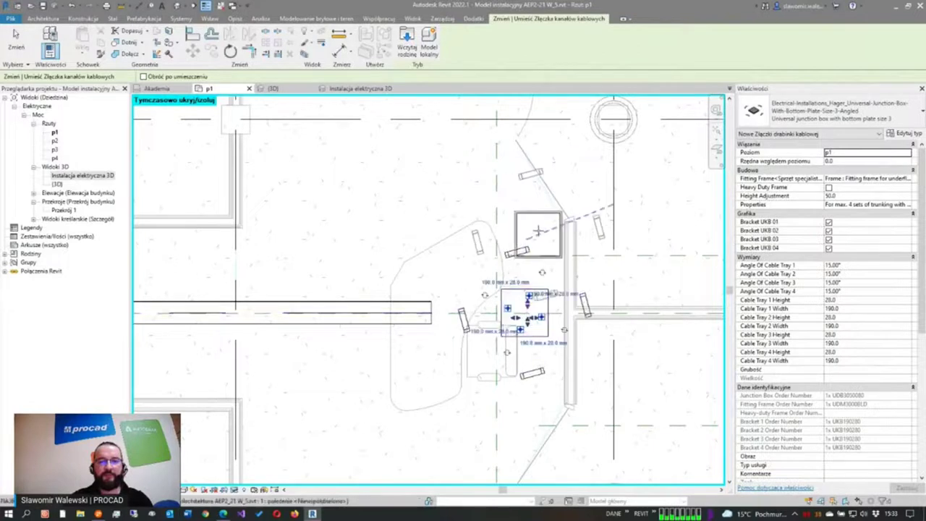
pyautogui.press('Escape')
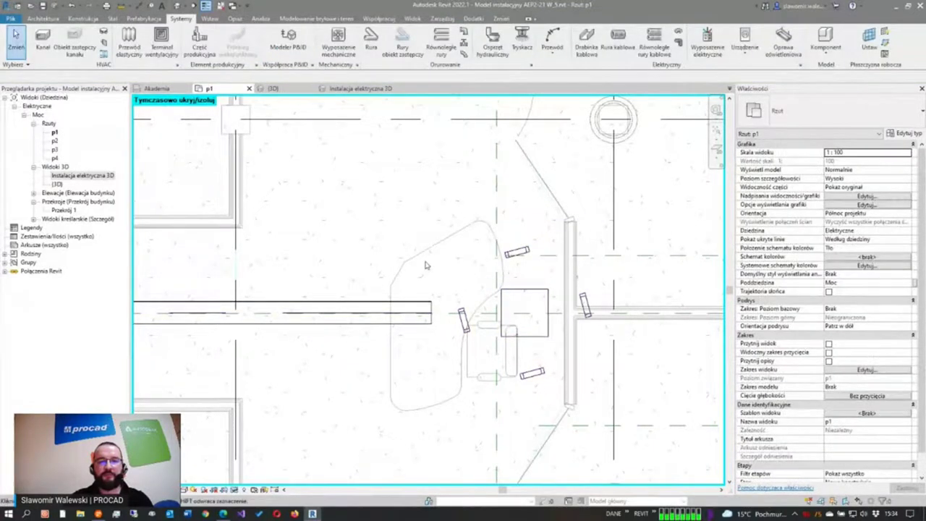
pyautogui.scroll(-2, 405, 239)
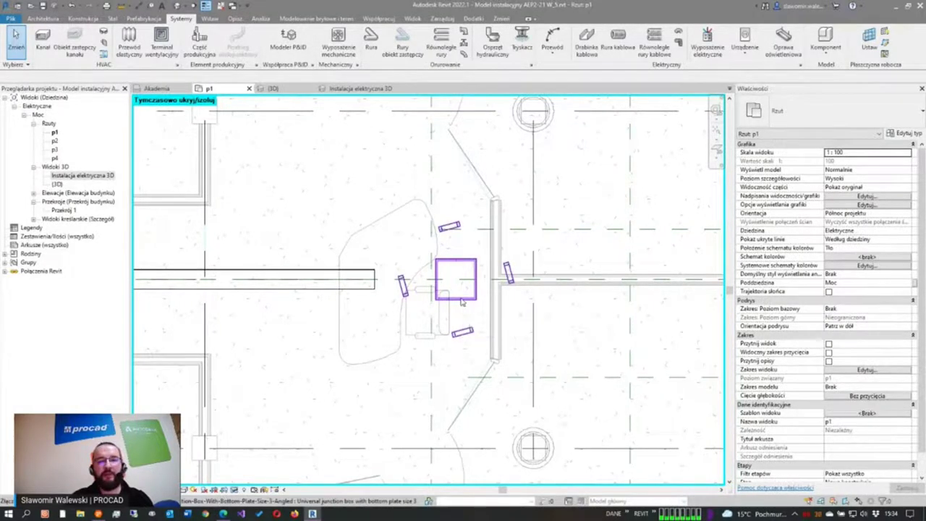
# Step: Turn off bracket UKB 01 on the new junction box and set Cable Tray 3's angle to 0°
pyautogui.click(461, 302)
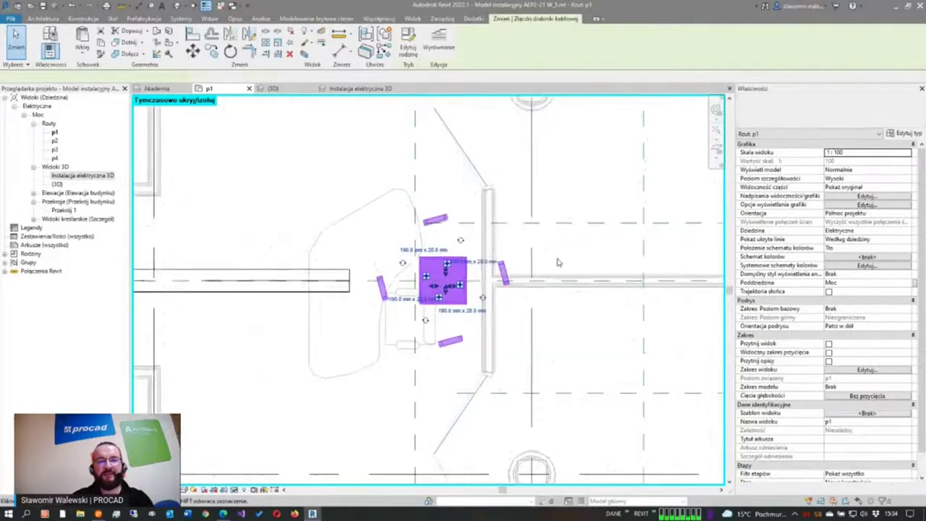
pyautogui.scroll(1, 543, 274)
pyautogui.scroll(1, 521, 271)
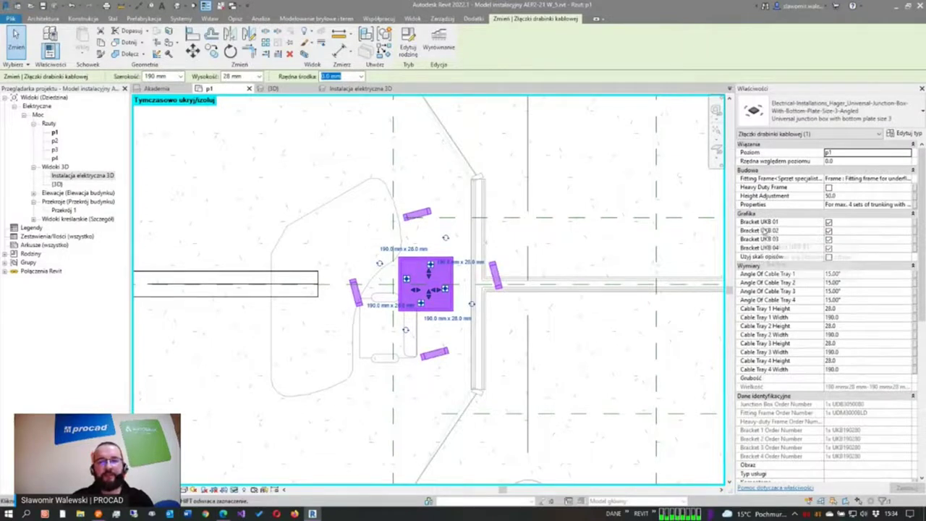
pyautogui.click(828, 222)
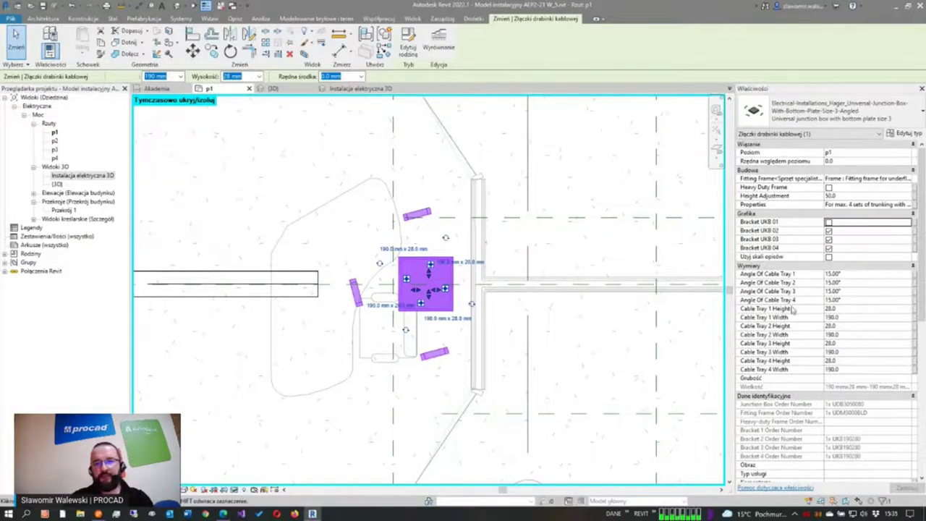
pyautogui.click(853, 292)
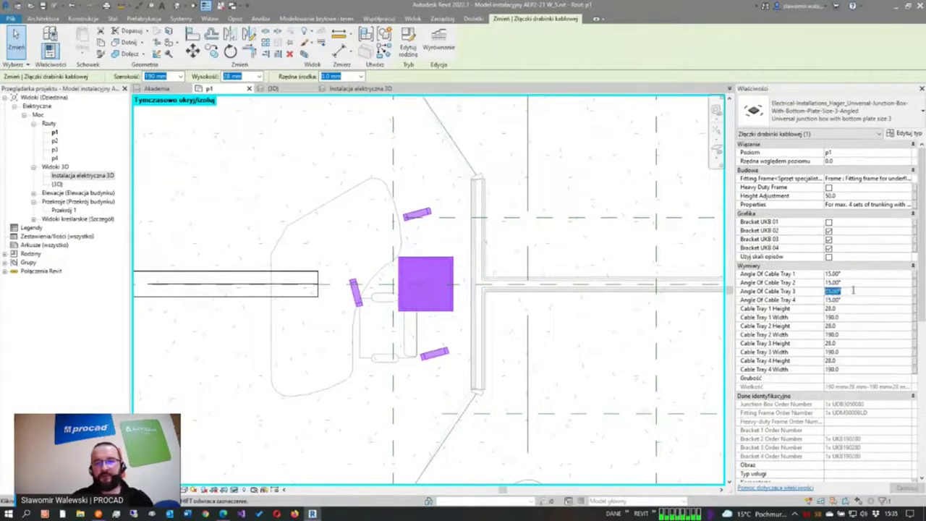
pyautogui.write('0')
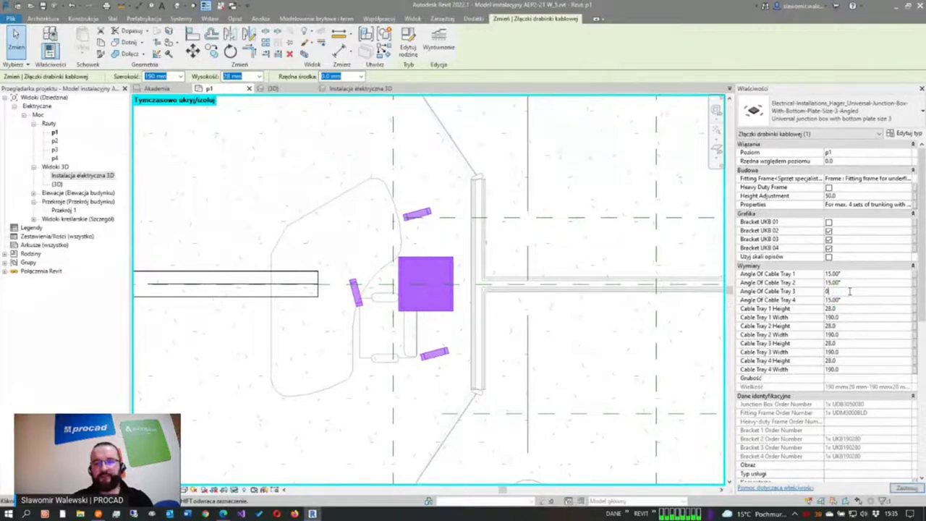
pyautogui.press('Return')
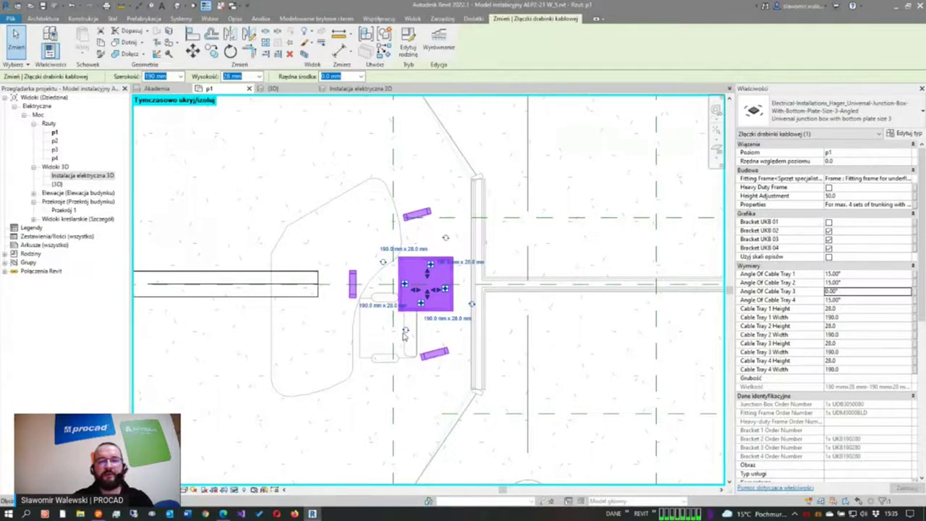
pyautogui.press('Escape')
pyautogui.scroll(-1, 394, 324)
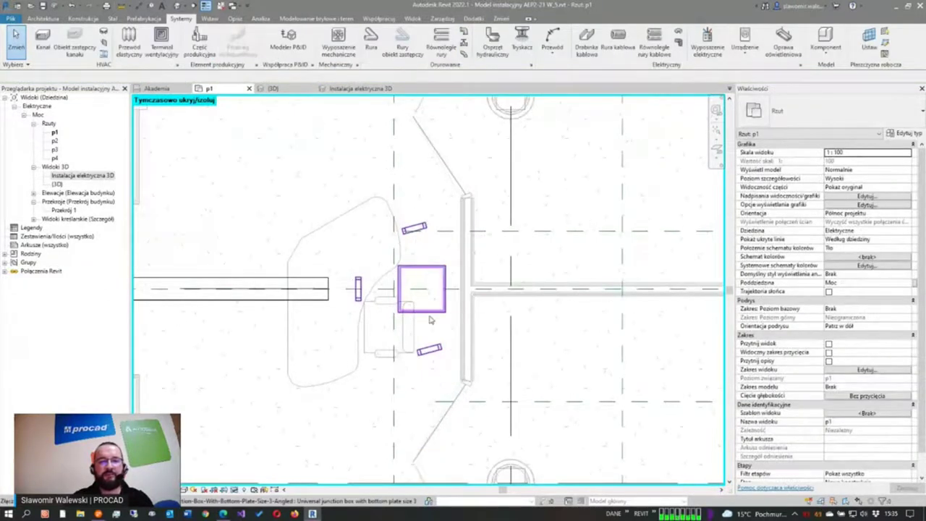
# Step: Set the junction box's Angle Of Cable Tray 4 to -30°
pyautogui.scroll(-2, 432, 315)
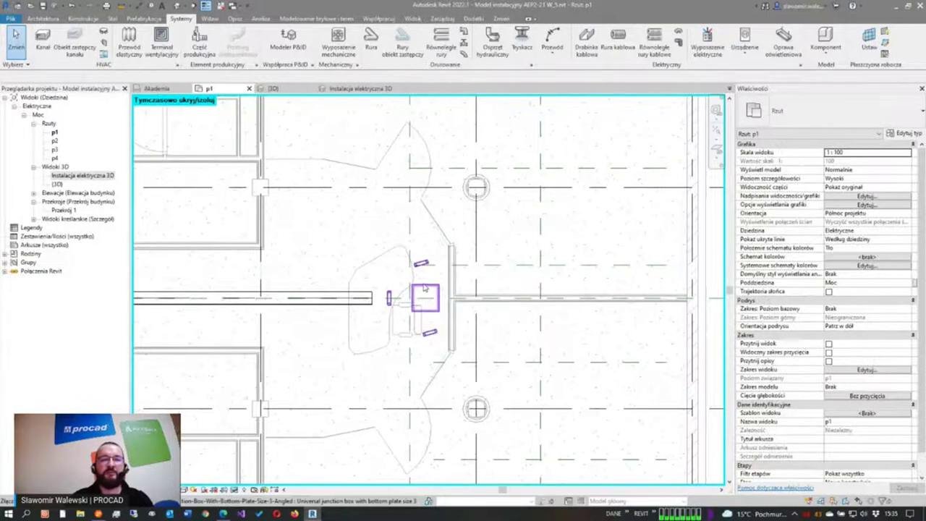
pyautogui.scroll(-1, 427, 286)
pyautogui.scroll(-1, 432, 274)
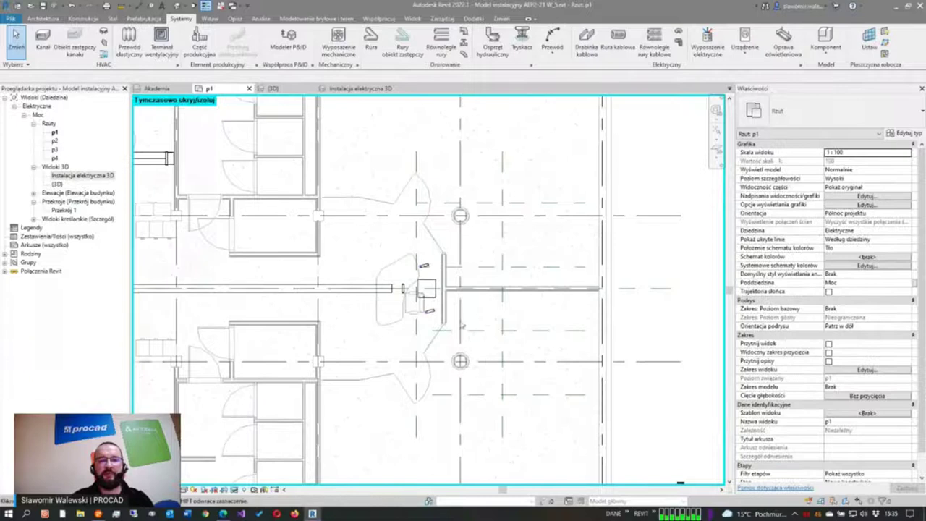
pyautogui.scroll(1, 444, 288)
pyautogui.scroll(1, 443, 288)
pyautogui.scroll(2, 443, 288)
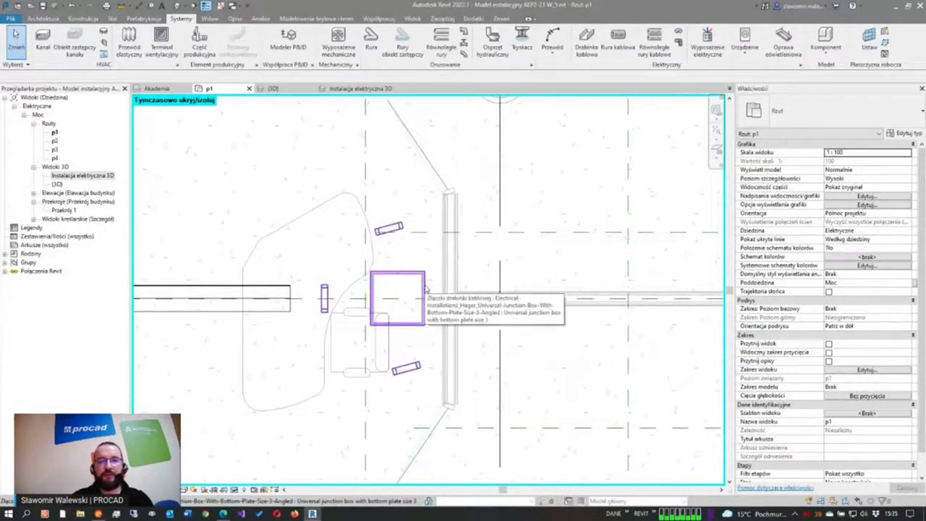
pyautogui.click(424, 290)
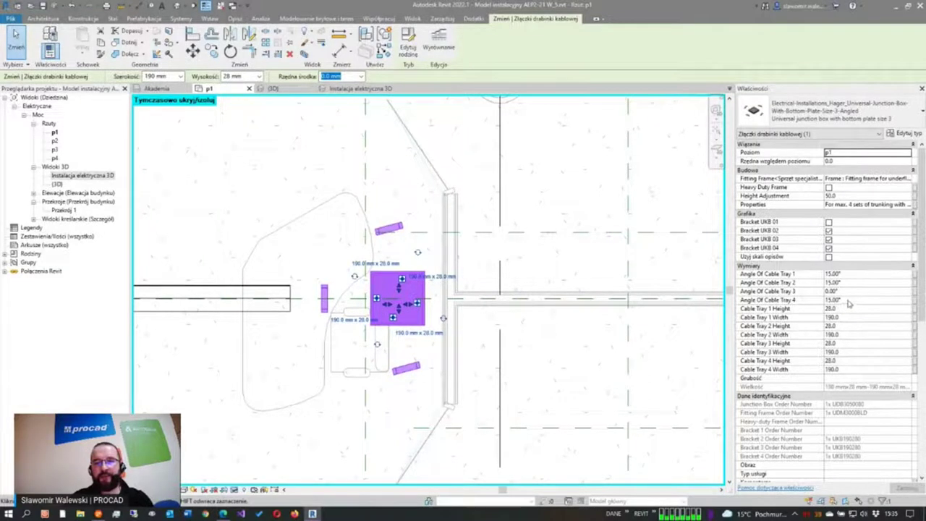
pyautogui.click(846, 299)
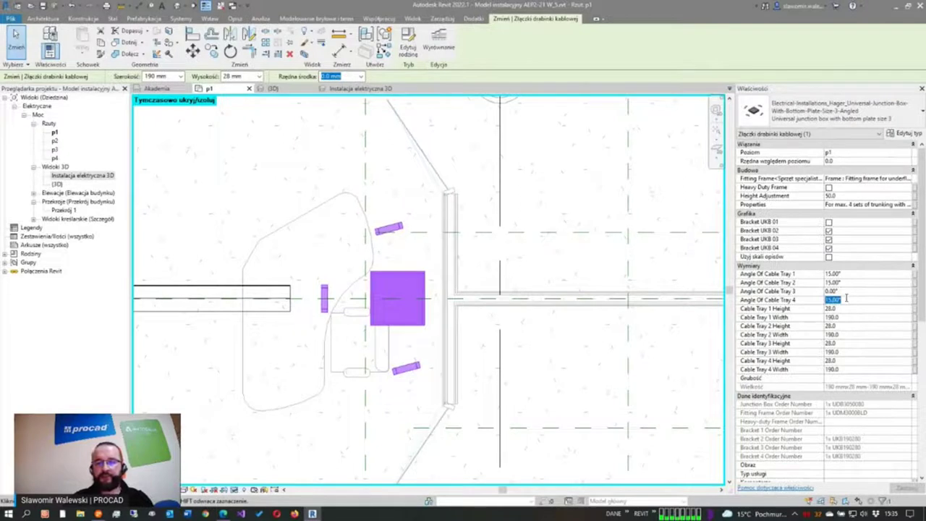
pyautogui.press('BackSpace')
pyautogui.write('-30')
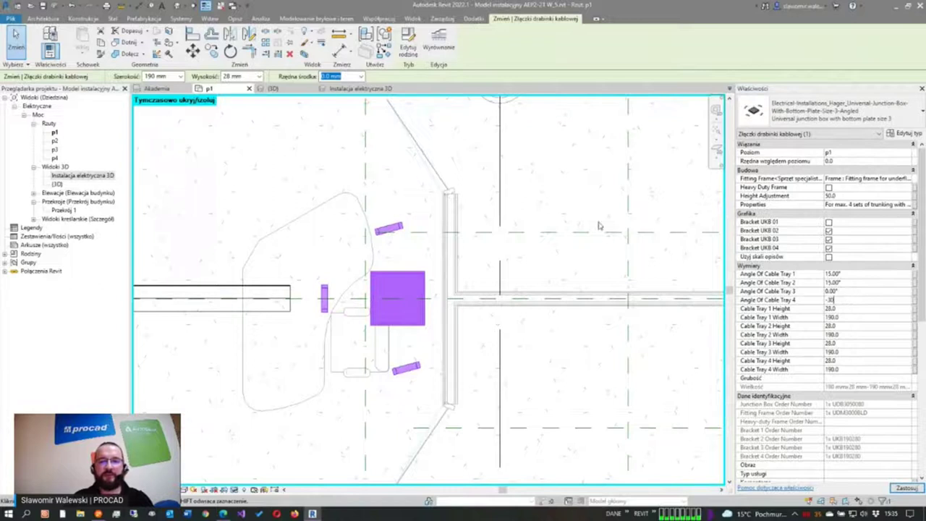
pyautogui.press('Return')
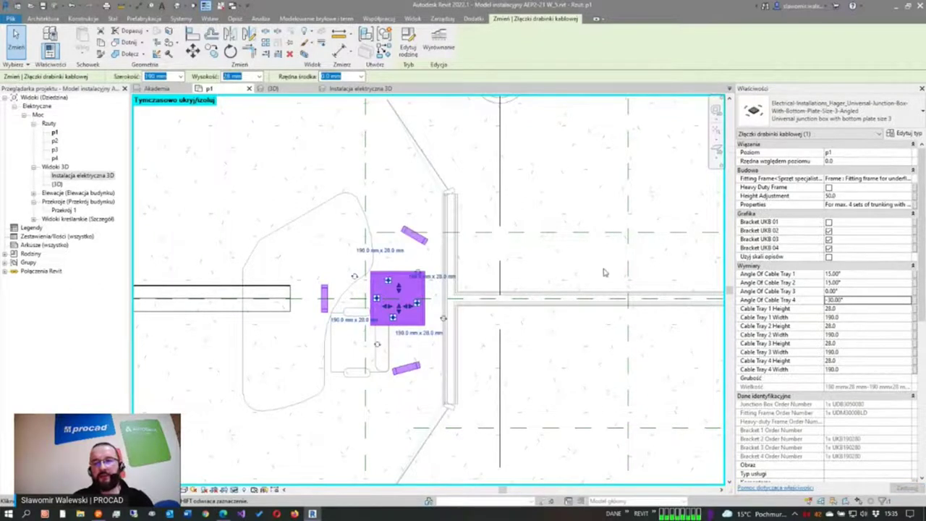
# Step: Set Angle Of Cable Tray 2 to 30° and apply it
pyautogui.click(858, 283)
pyautogui.write('30')
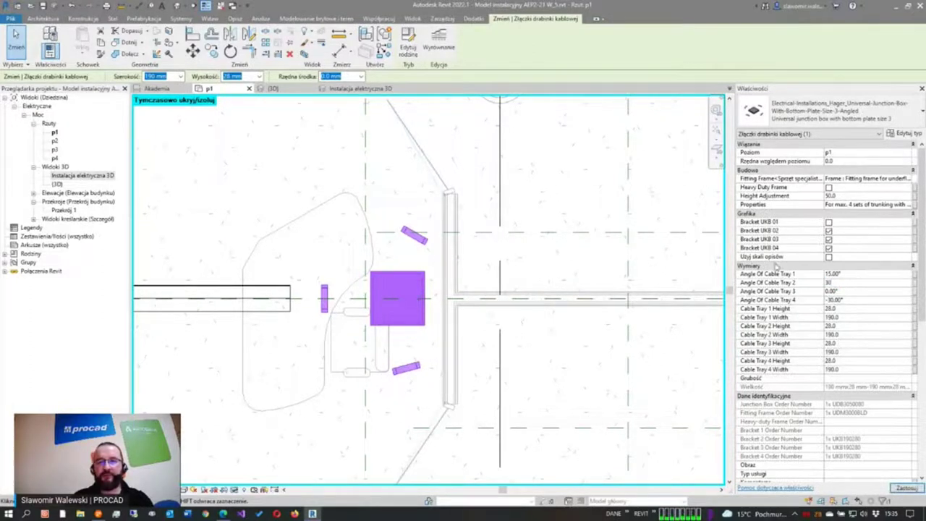
pyautogui.click(669, 210)
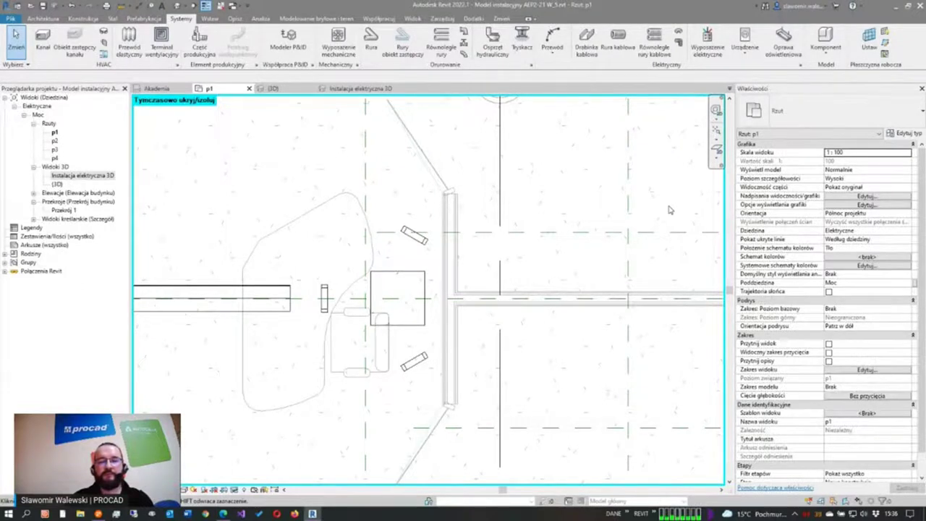
# Step: Select the trunking run and the junction box in turn to check how they connect
pyautogui.scroll(-1, 637, 213)
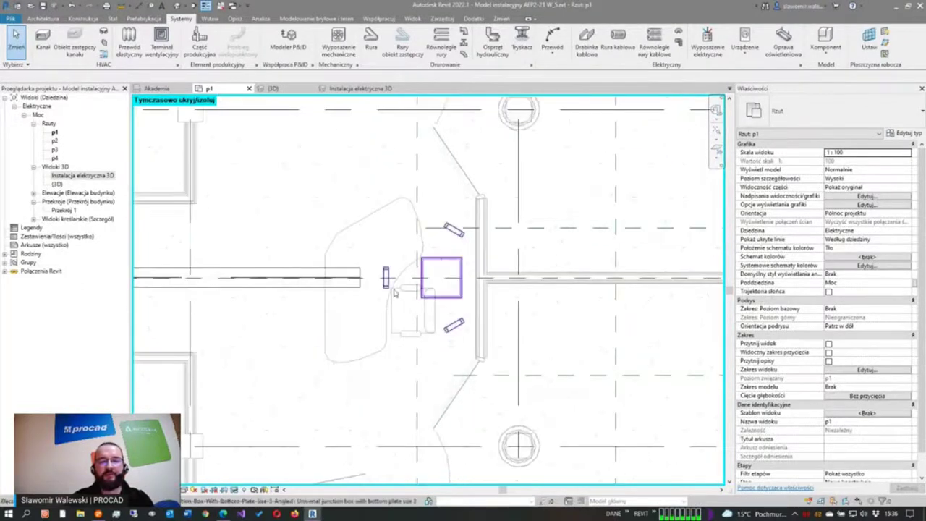
pyautogui.scroll(1, 396, 297)
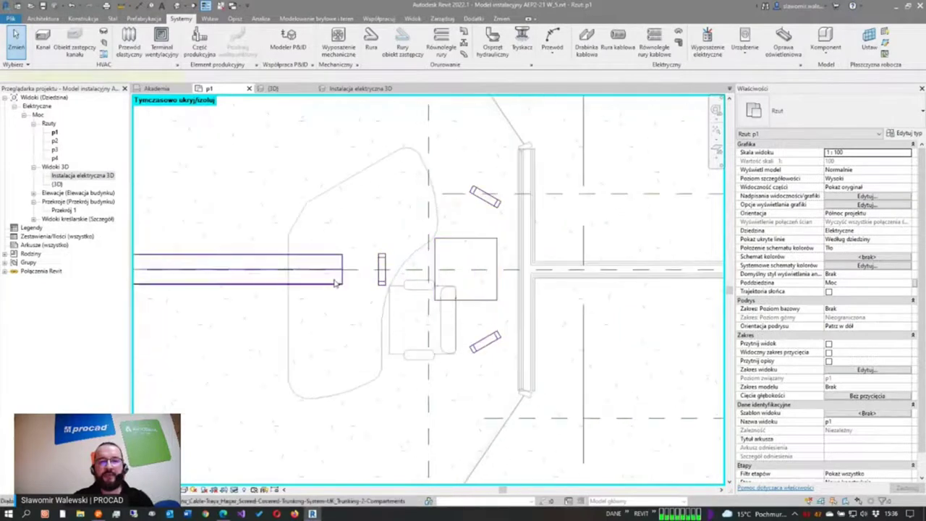
pyautogui.click(335, 282)
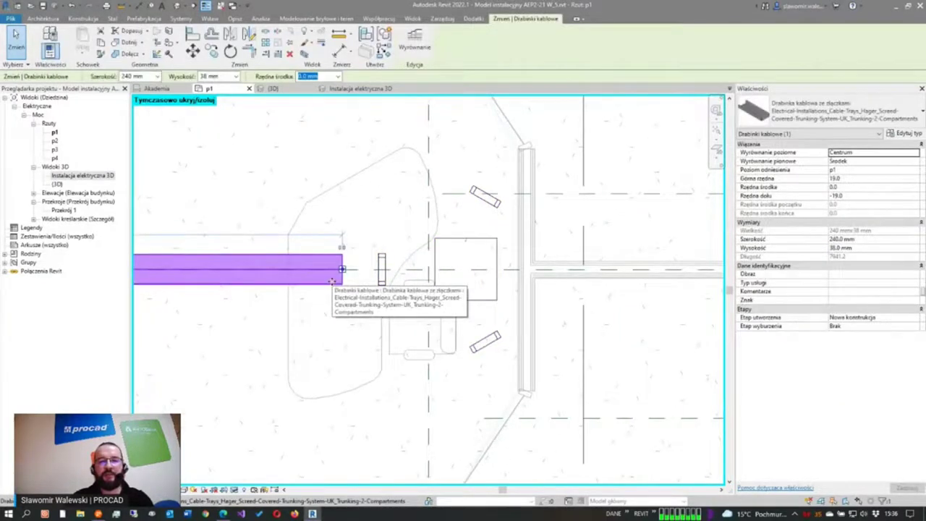
pyautogui.scroll(-1, 331, 280)
pyautogui.click(471, 247)
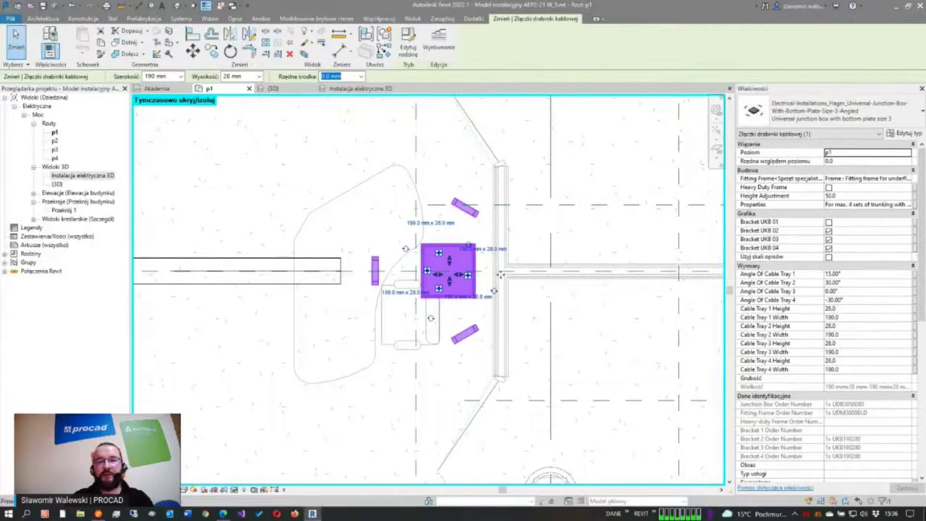
pyautogui.press('Escape')
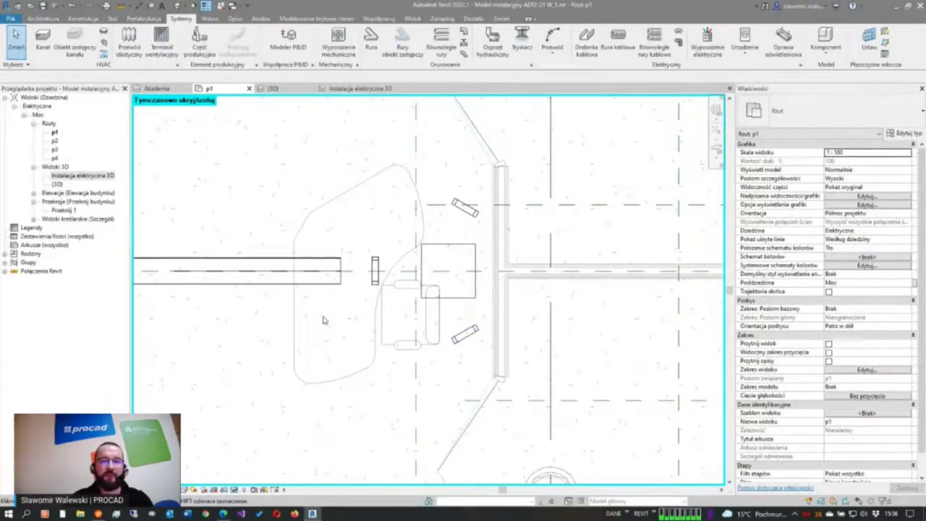
pyautogui.click(317, 288)
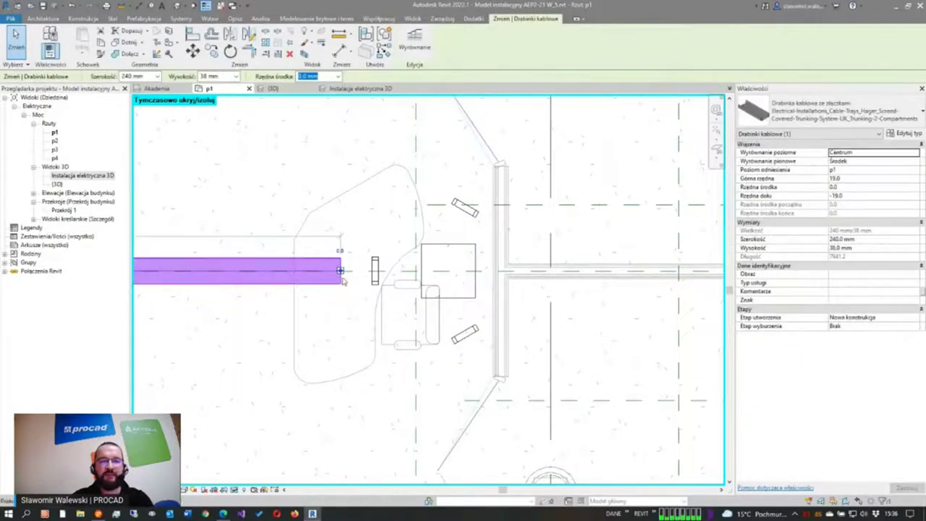
pyautogui.press('Escape')
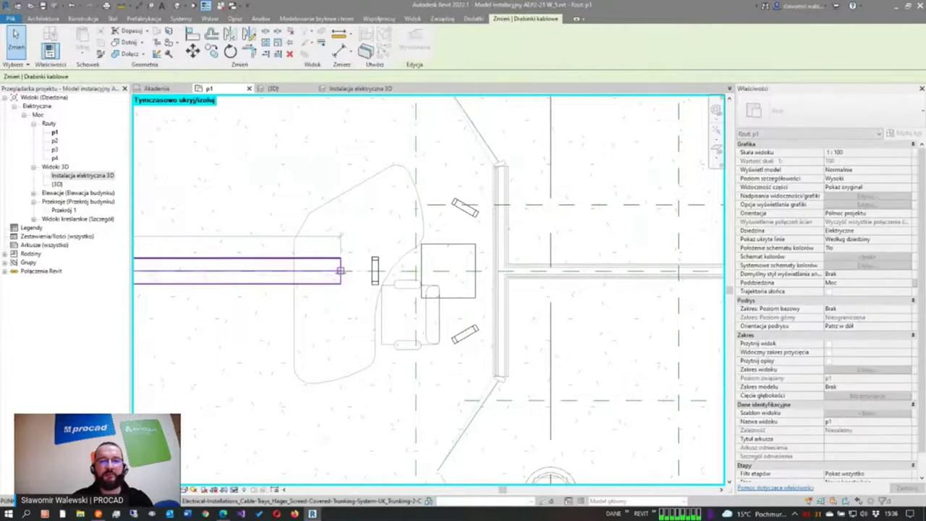
pyautogui.click(425, 255)
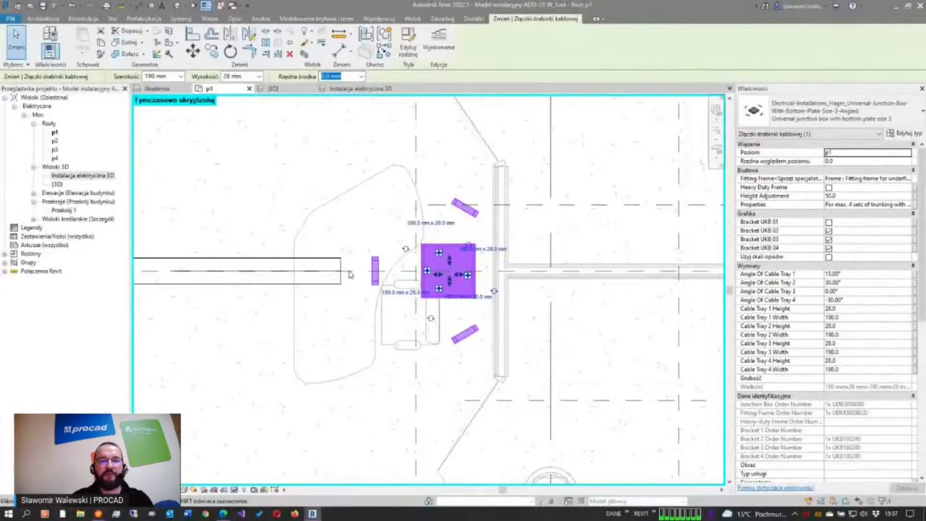
pyautogui.press('Escape')
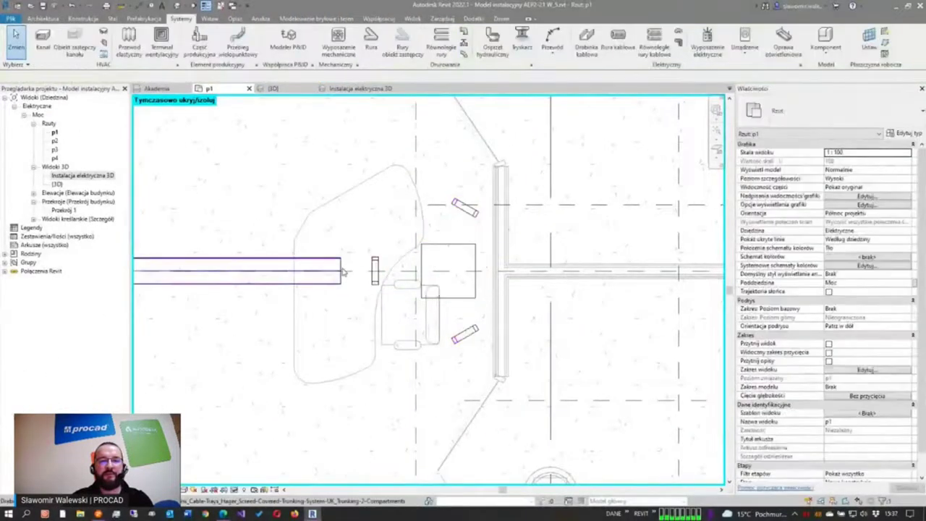
# Step: Stretch the trunking end onto the junction box, then shift the box farther left along the run
pyautogui.click(342, 272)
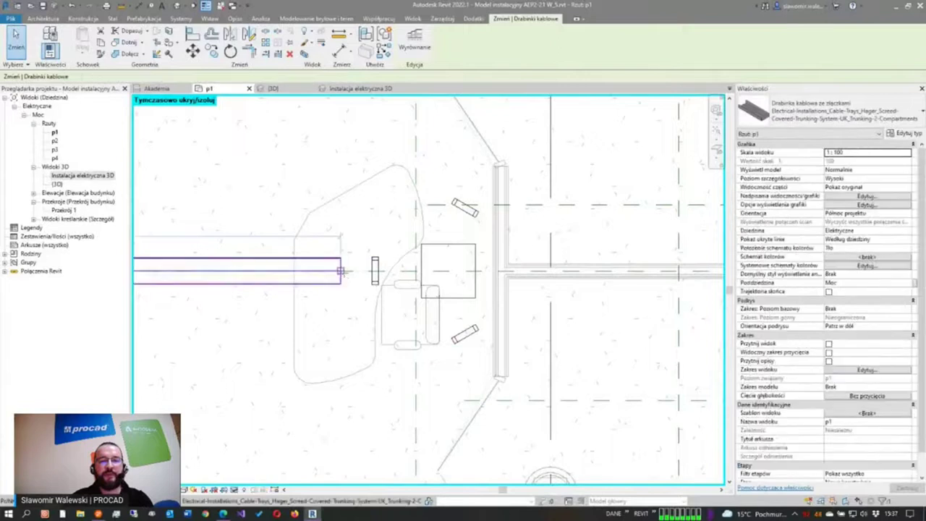
pyautogui.moveTo(340, 271); pyautogui.dragTo(426, 271)
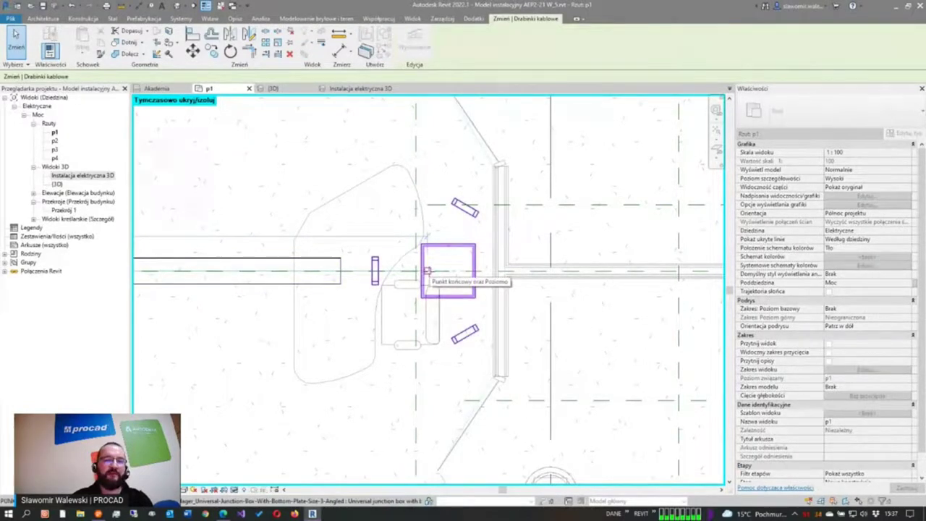
pyautogui.moveTo(426, 271); pyautogui.dragTo(427, 271)
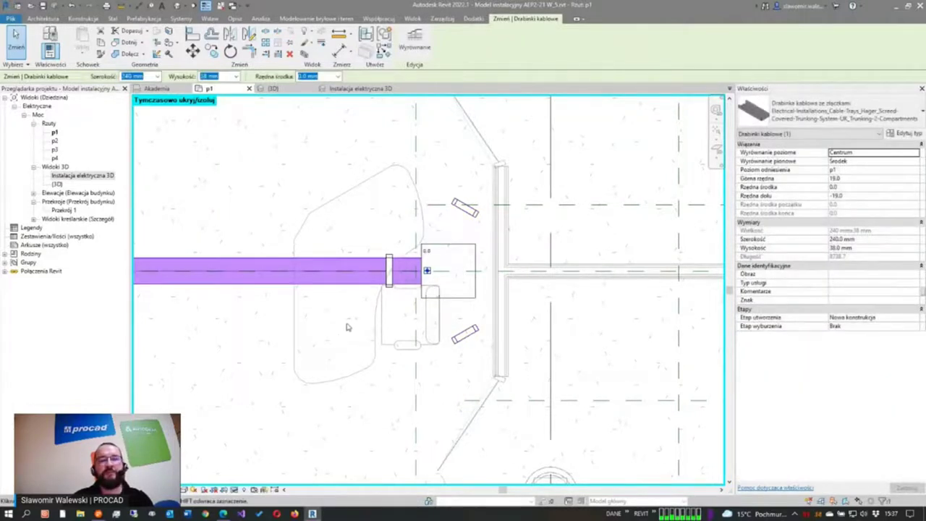
pyautogui.press('Escape')
pyautogui.press('Escape')
pyautogui.scroll(-1, 365, 279)
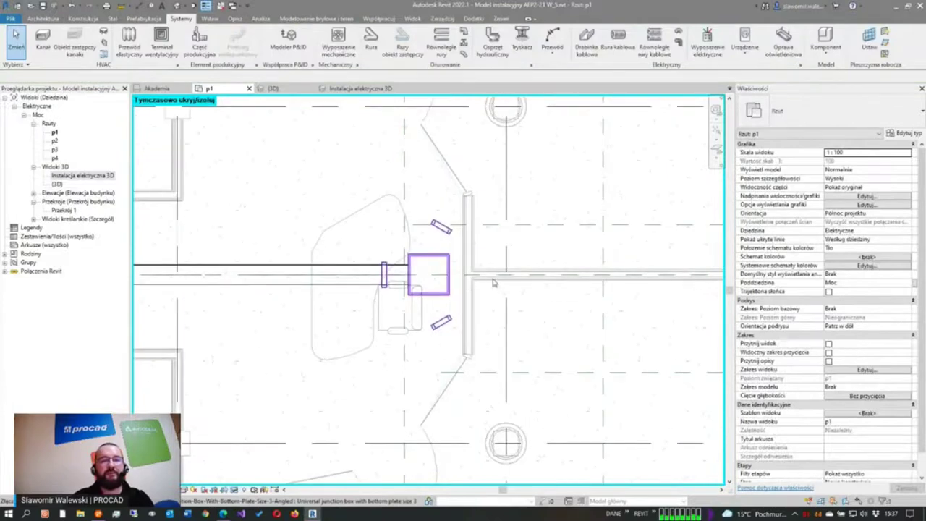
pyautogui.click(432, 265)
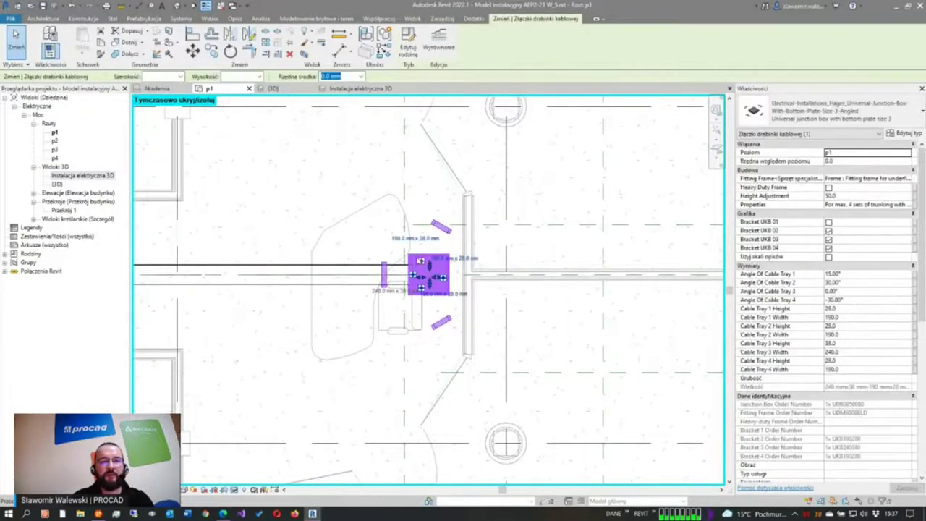
pyautogui.moveTo(403, 256); pyautogui.dragTo(351, 260)
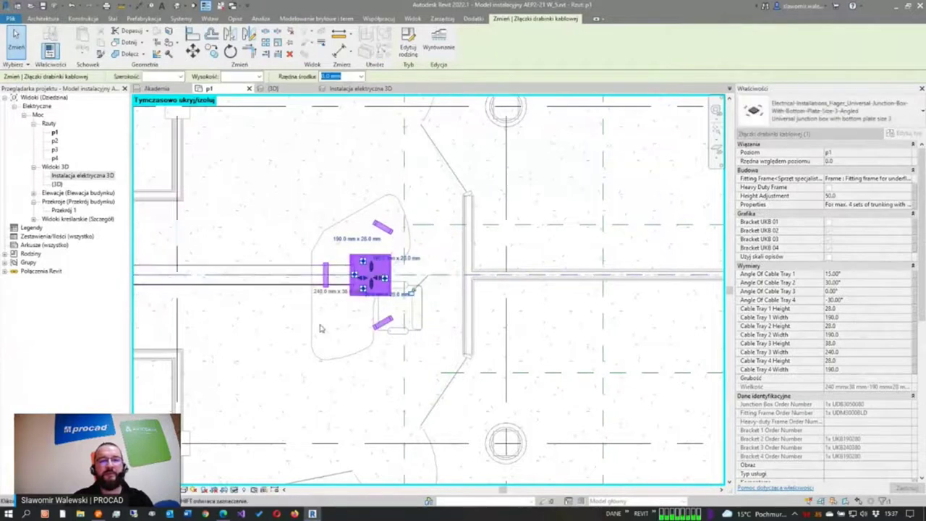
# Step: Finish moving the junction box left and zoom in around it
pyautogui.press('Escape')
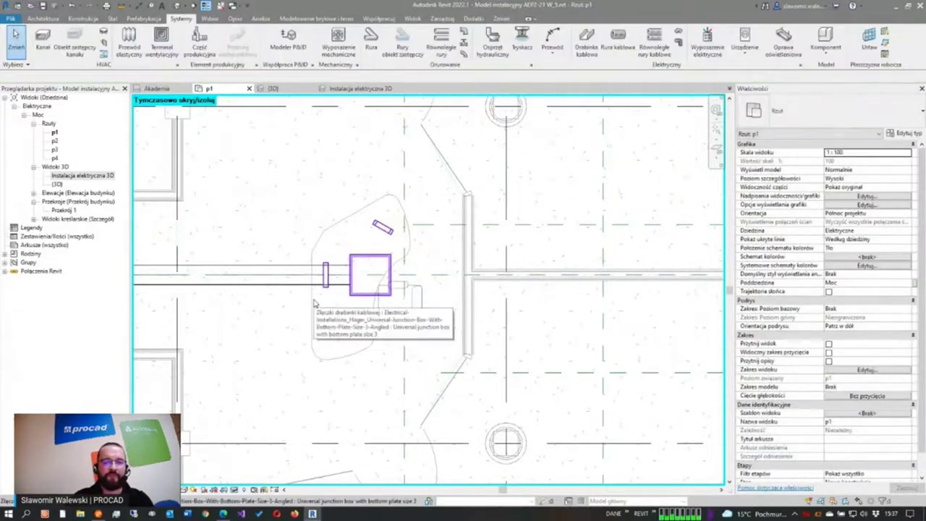
pyautogui.scroll(-2, 436, 285)
pyautogui.scroll(-2, 433, 283)
pyautogui.scroll(-1, 433, 283)
pyautogui.scroll(-1, 432, 283)
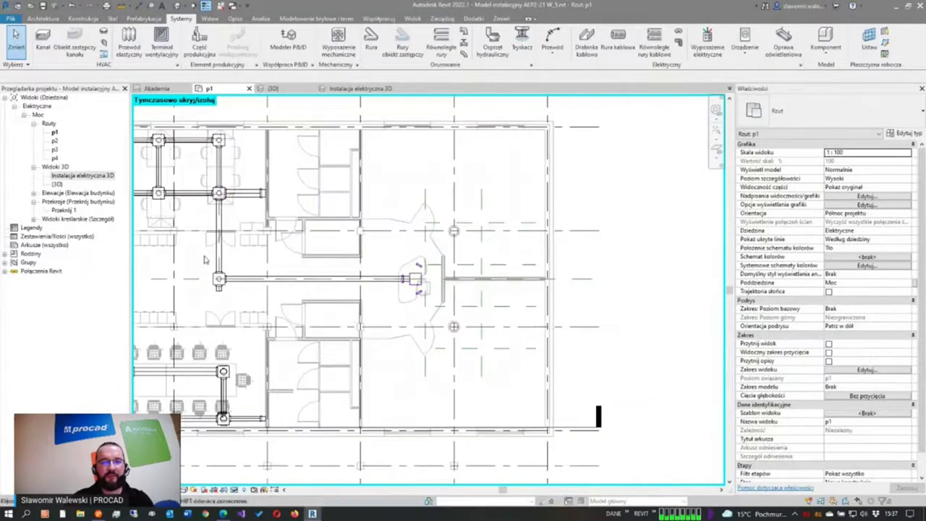
pyautogui.scroll(1, 227, 292)
pyautogui.scroll(1, 217, 286)
pyautogui.scroll(1, 198, 283)
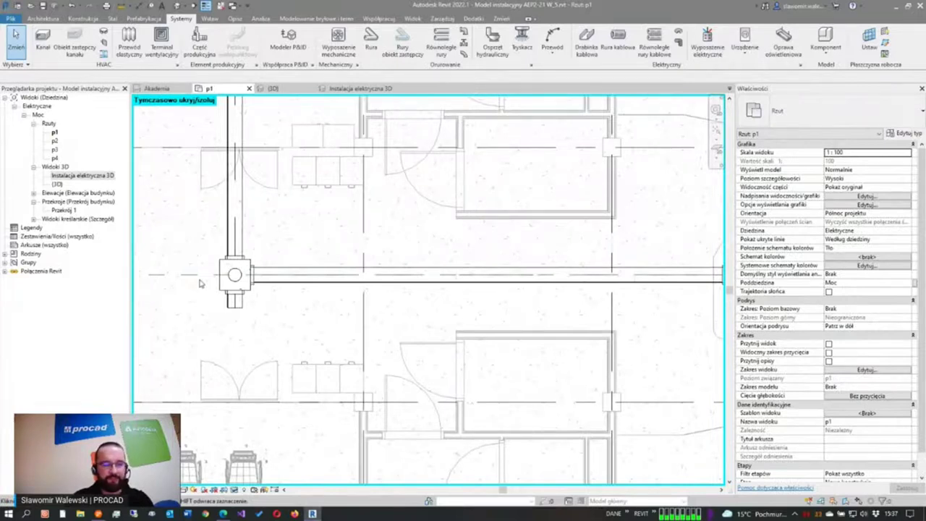
# Step: Re-centre the plan on the moved junction box and select it
pyautogui.scroll(-1, 206, 279)
pyautogui.scroll(-1, 206, 280)
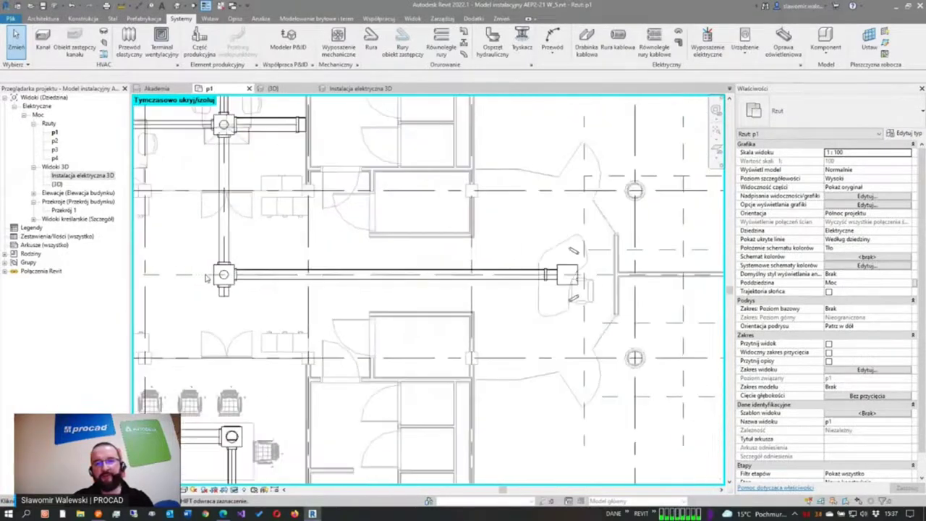
pyautogui.scroll(1, 563, 279)
pyautogui.scroll(1, 581, 274)
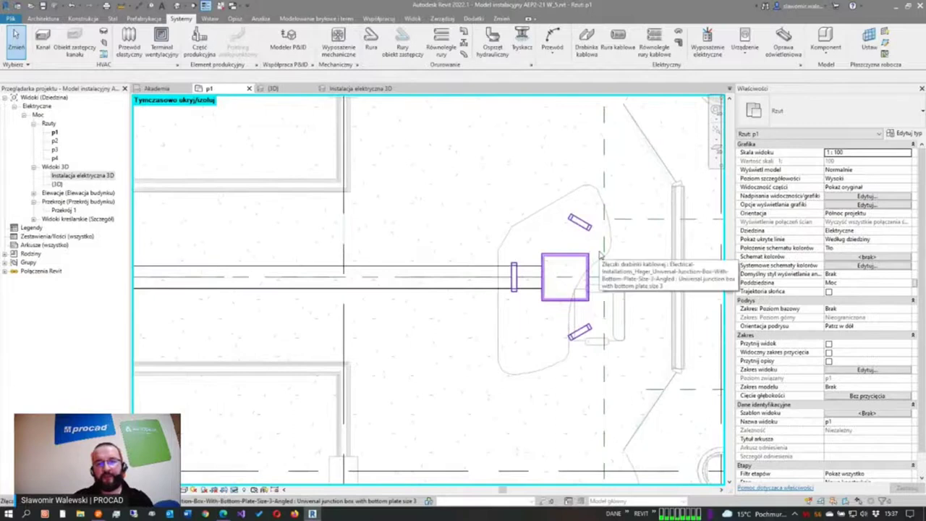
pyautogui.scroll(1, 620, 266)
pyautogui.scroll(1, 620, 261)
pyautogui.moveTo(620, 258); pyautogui.dragTo(532, 232, button='middle')
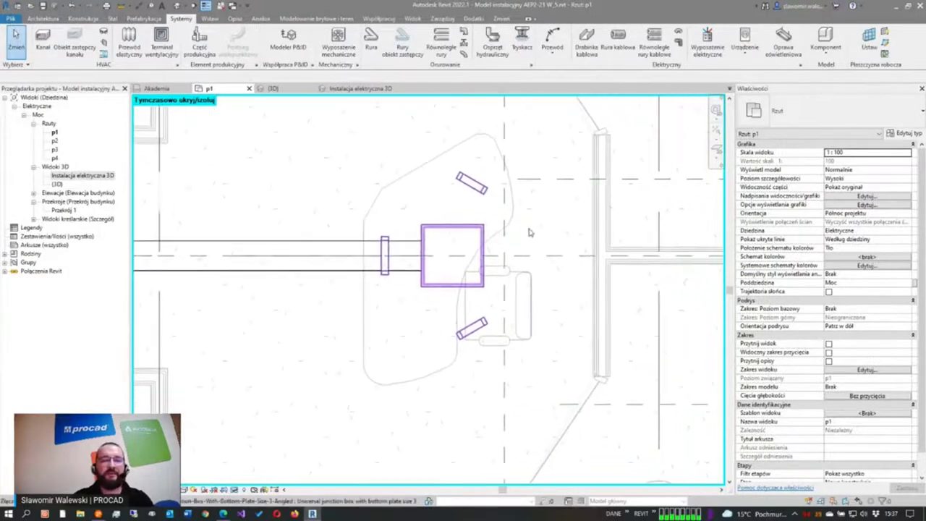
pyautogui.click(476, 230)
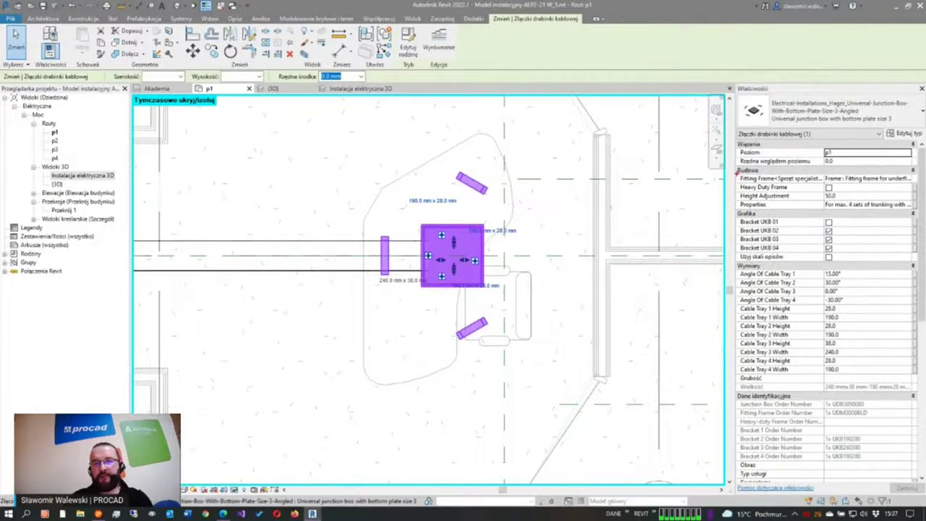
# Step: Set the junction box's Fitting Frame to the size 3 underfloor frame with Q06 blankings
pyautogui.keyDown('ctrl'); pyautogui.keyDown('shift'); pyautogui.moveTo(732, 172); pyautogui.dragTo(669, 193); pyautogui.keyUp('shift'); pyautogui.keyUp('ctrl')
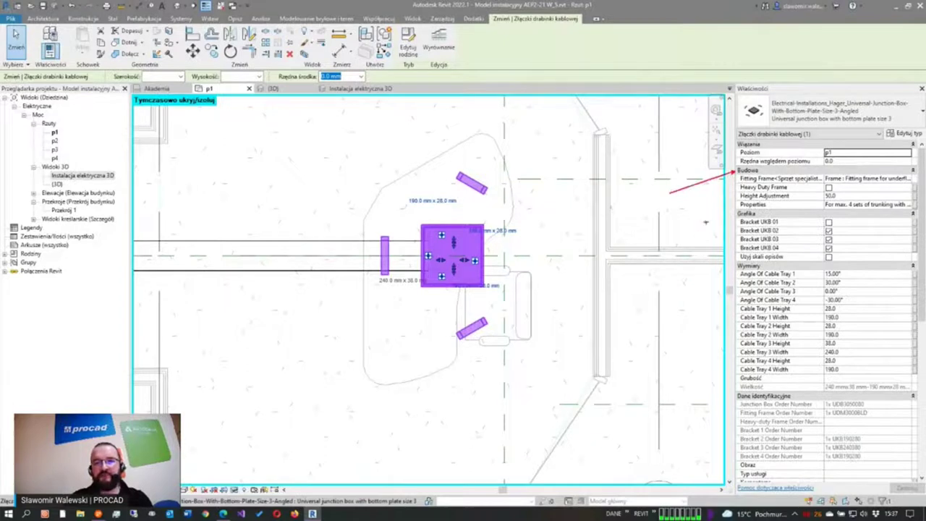
pyautogui.keyDown('ctrl'); pyautogui.keyDown('shift'); pyautogui.moveTo(733, 186); pyautogui.dragTo(705, 210); pyautogui.keyUp('shift'); pyautogui.keyUp('ctrl')
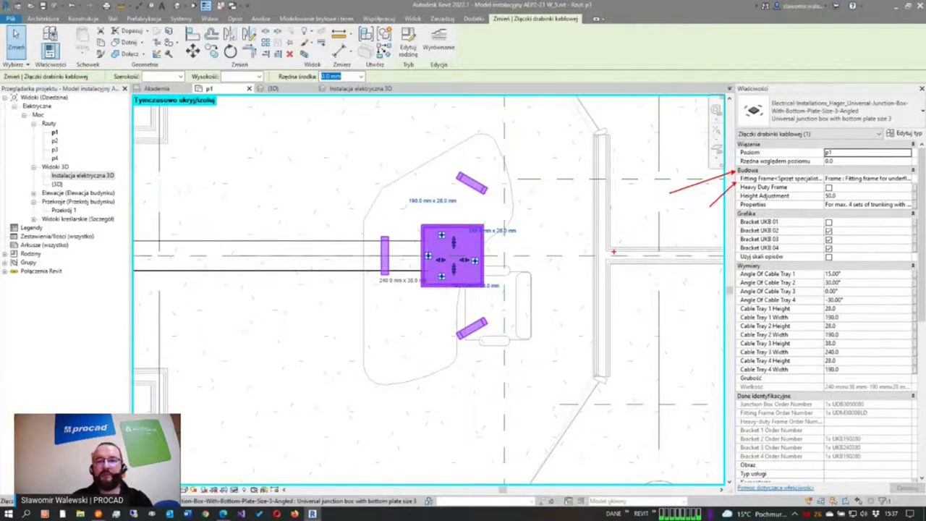
pyautogui.press('Escape')
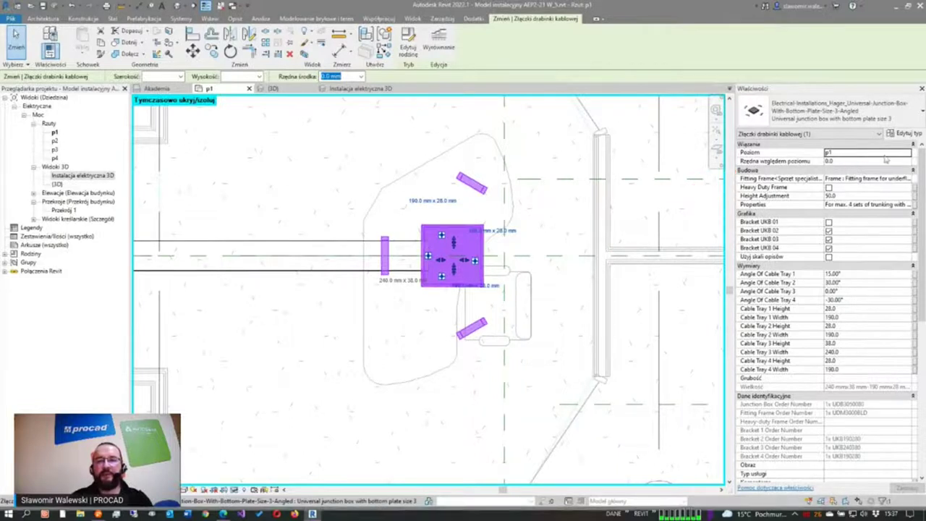
pyautogui.click(909, 180)
pyautogui.click(908, 180)
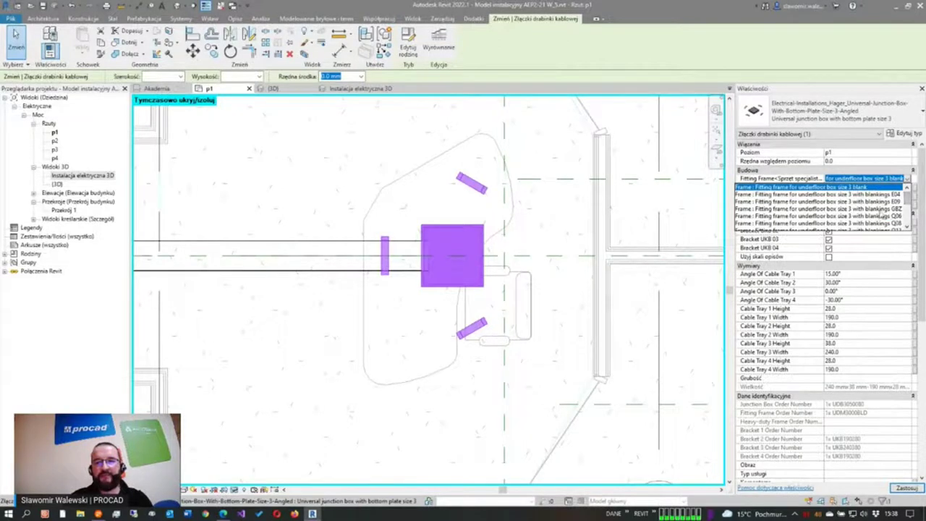
pyautogui.scroll(-1, 873, 215)
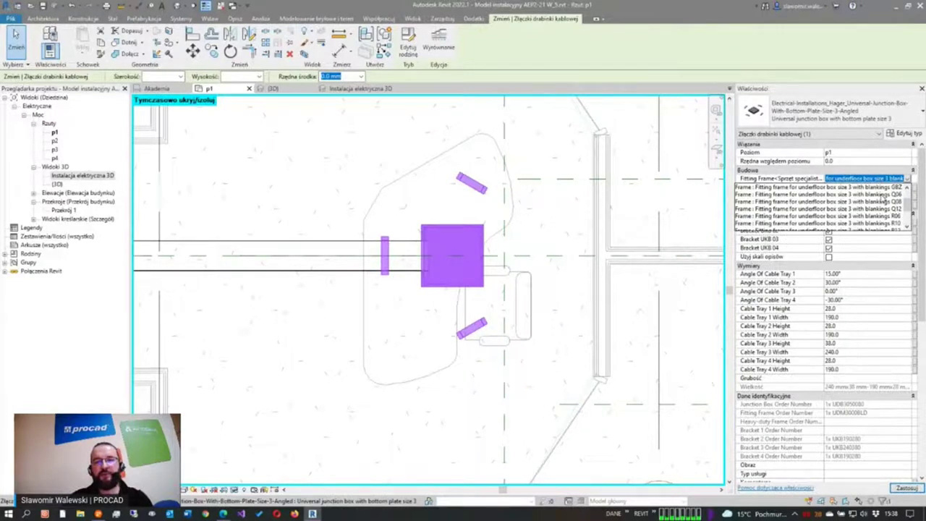
pyautogui.click(882, 196)
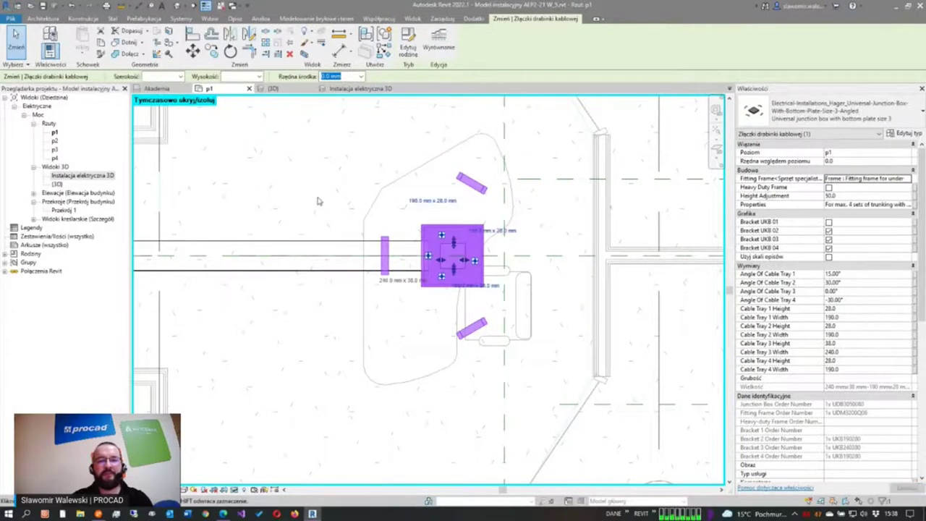
pyautogui.press('Escape')
pyautogui.scroll(-1, 318, 202)
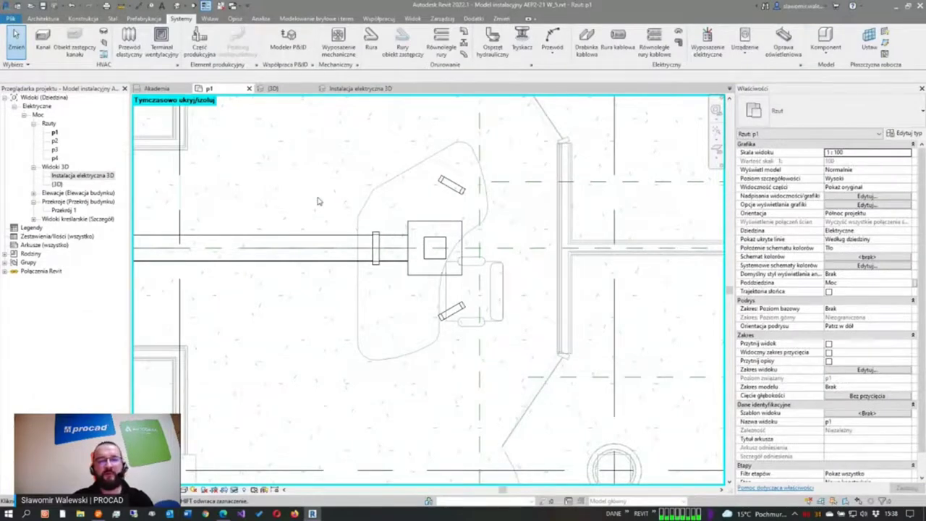
# Step: Move to the desk-area box grid and window-select its middle junction boxes and trunking
pyautogui.scroll(-1, 341, 210)
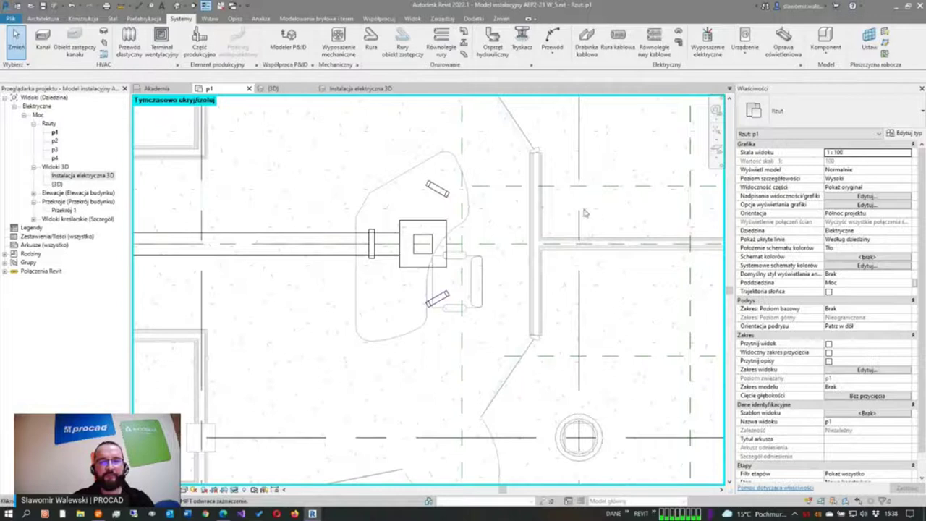
pyautogui.scroll(-2, 586, 212)
pyautogui.scroll(-2, 586, 212)
pyautogui.scroll(-1, 586, 212)
pyautogui.moveTo(293, 192)
pyautogui.mouseDown(button='middle')
pyautogui.moveTo(496, 289)
pyautogui.moveTo(512, 285)
pyautogui.mouseUp(button='middle')
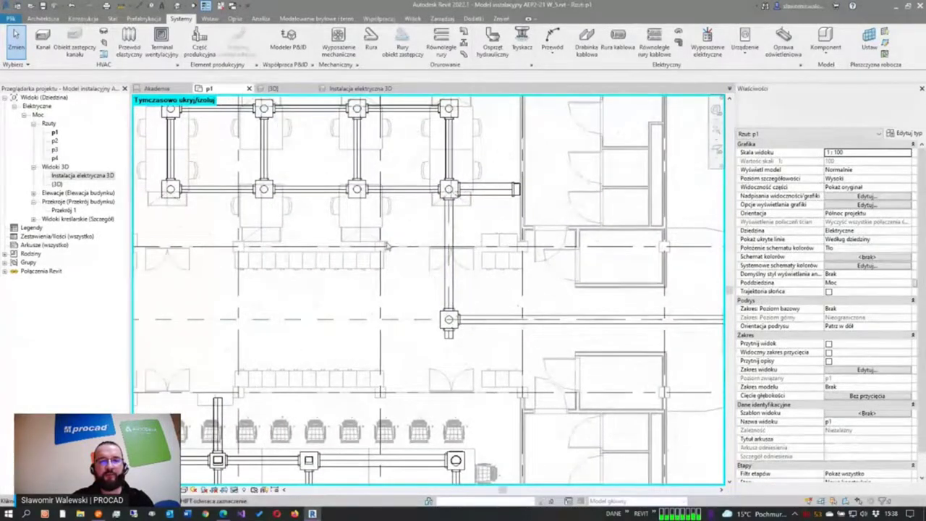
pyautogui.moveTo(437, 316); pyautogui.dragTo(442, 285, button='middle')
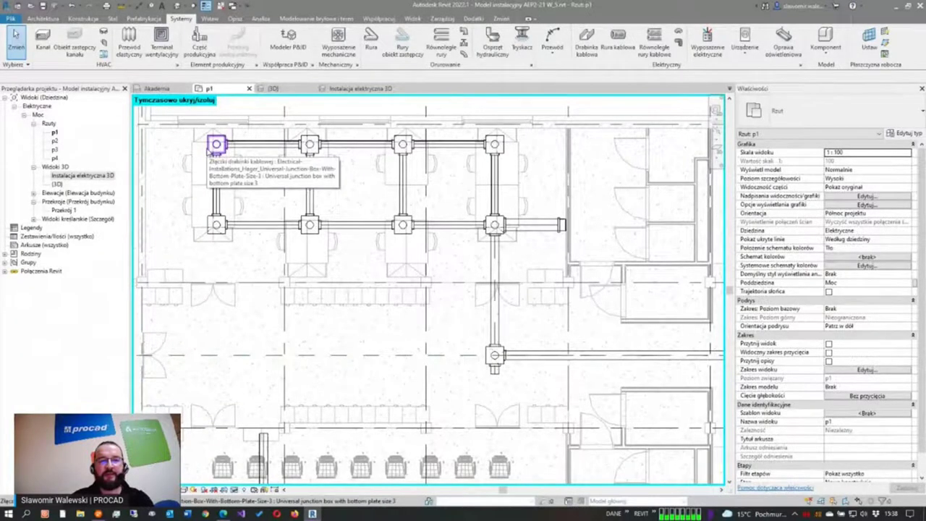
pyautogui.click(214, 146)
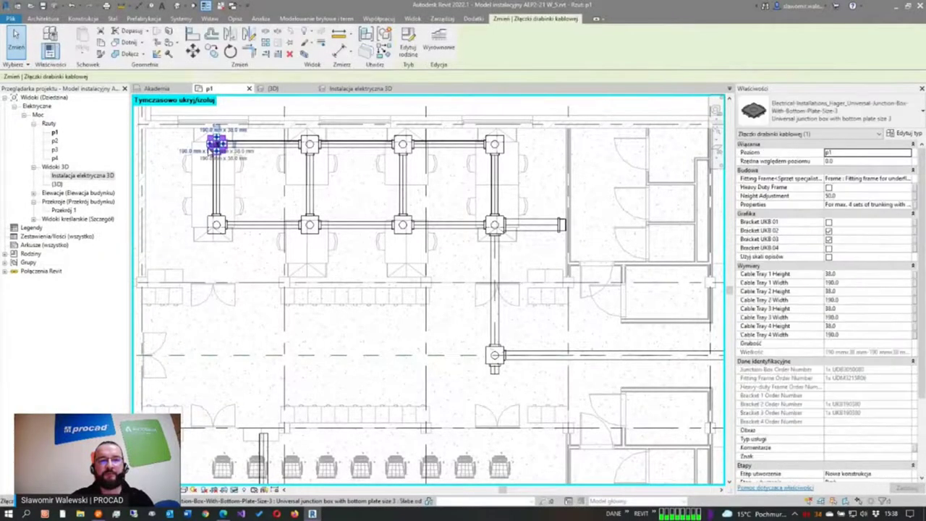
pyautogui.click(253, 252)
pyautogui.moveTo(257, 252); pyautogui.dragTo(267, 265, button='middle')
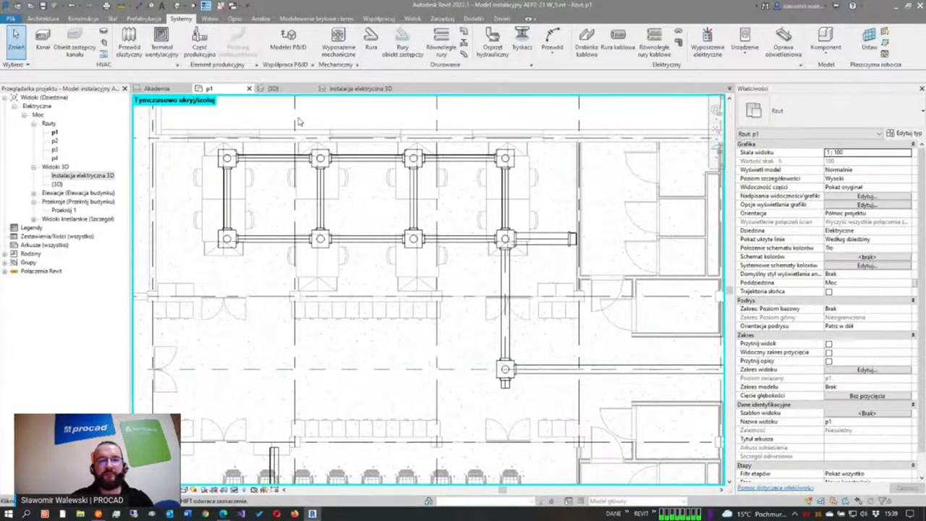
pyautogui.moveTo(296, 117)
pyautogui.mouseDown()
pyautogui.moveTo(376, 233)
pyautogui.moveTo(439, 273)
pyautogui.mouseUp()
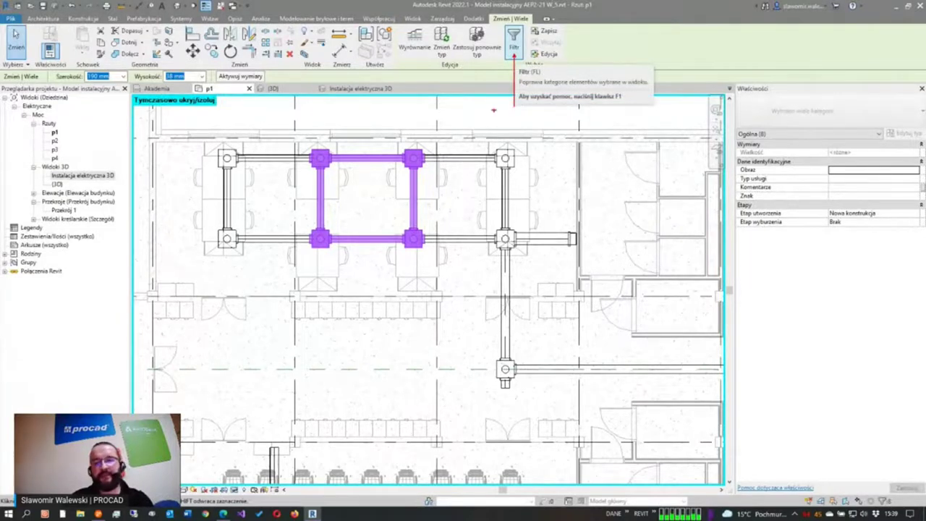
# Step: Filter out Drabinki kablowe cable trays so only the junction boxes stay selected
pyautogui.click(514, 39)
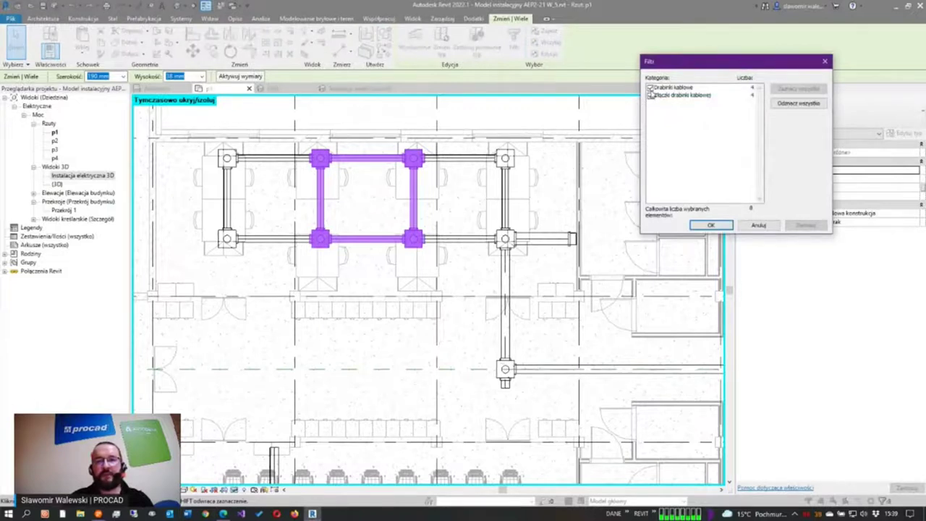
pyautogui.click(650, 89)
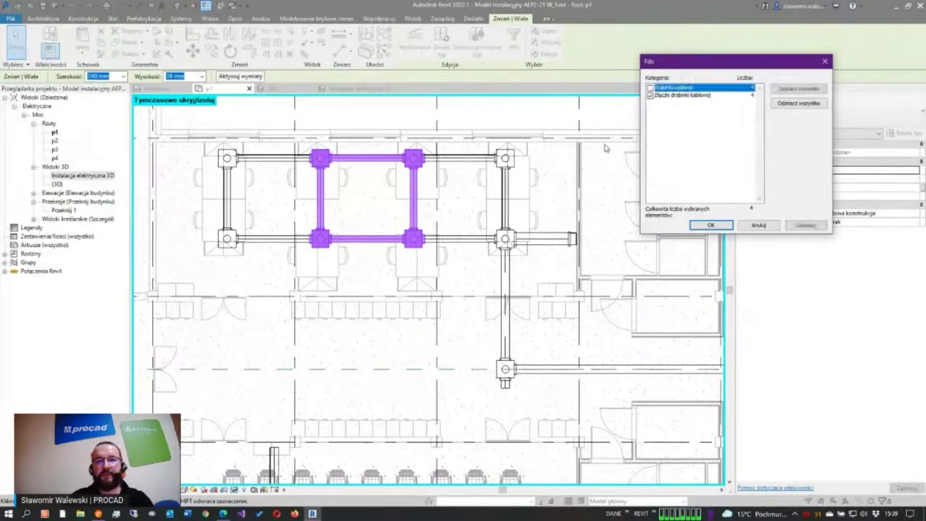
pyautogui.click(710, 225)
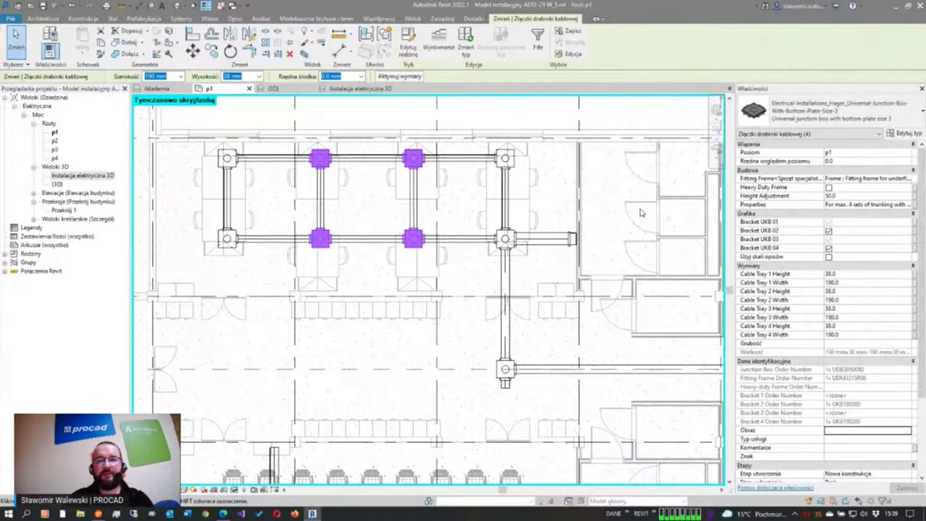
# Step: Give the four inner boxes the size-3 underfloor fitting frame with Q06 blankings, then deselect
pyautogui.click(908, 179)
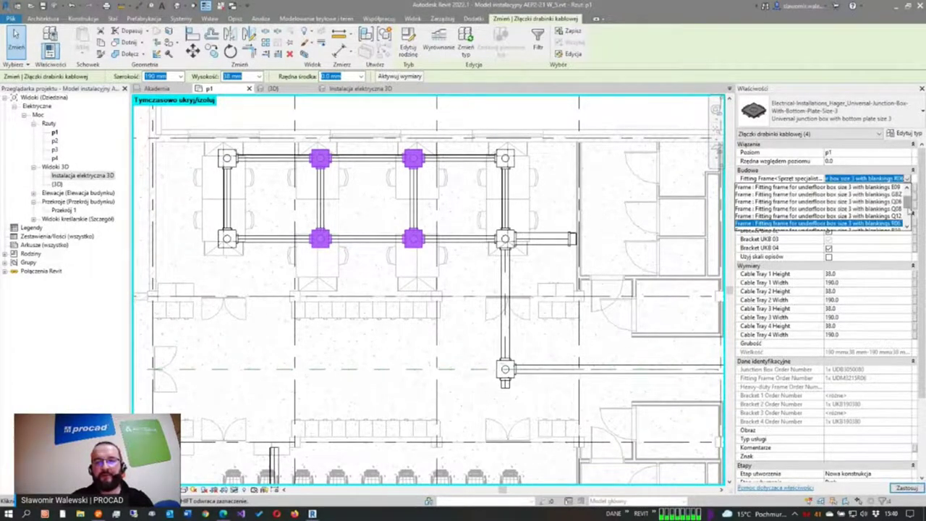
pyautogui.moveTo(909, 205); pyautogui.dragTo(910, 209)
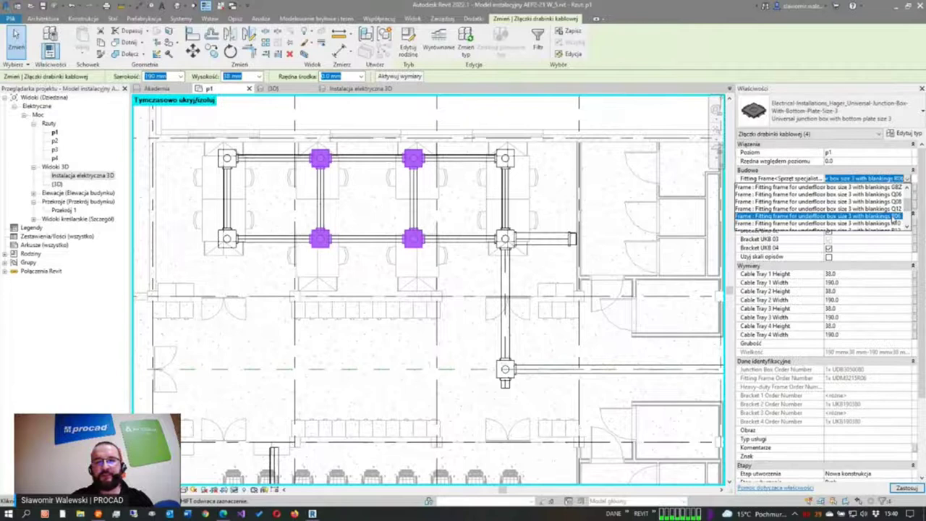
pyautogui.click(896, 218)
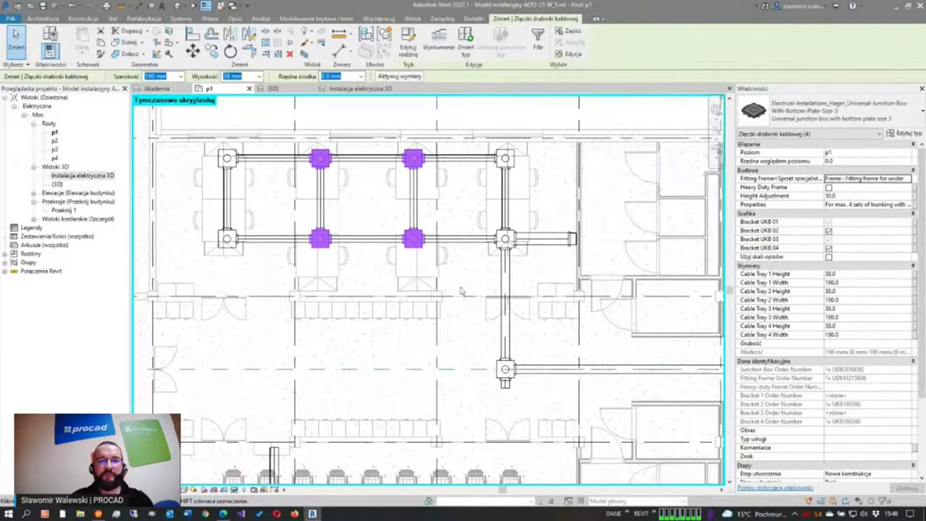
pyautogui.click(907, 181)
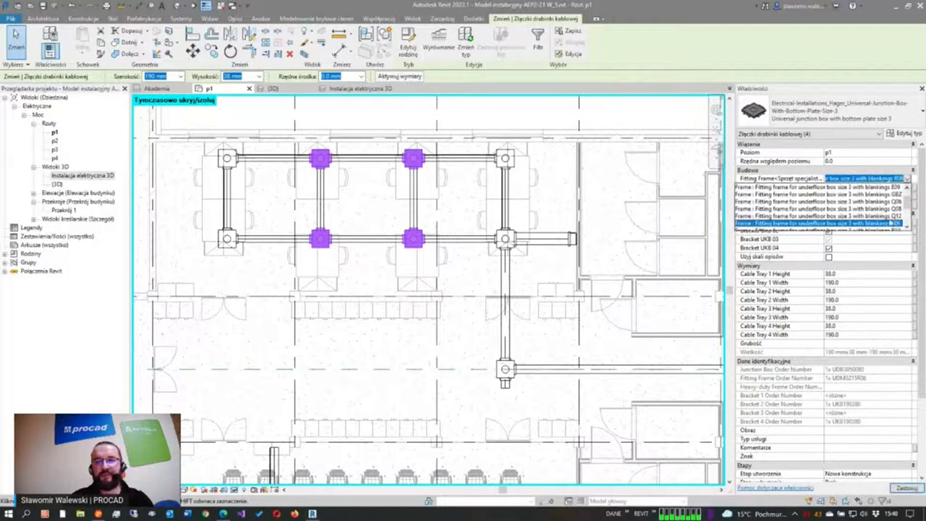
pyautogui.click(895, 210)
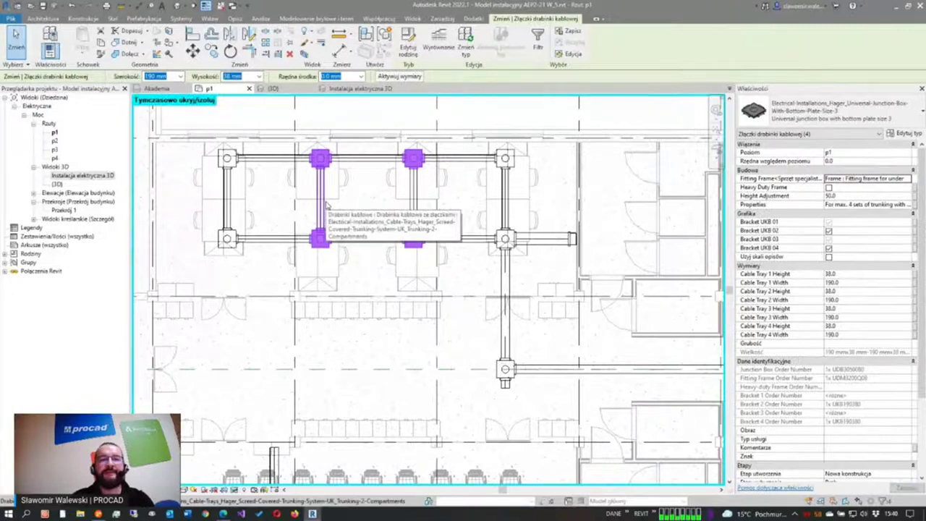
pyautogui.click(314, 121)
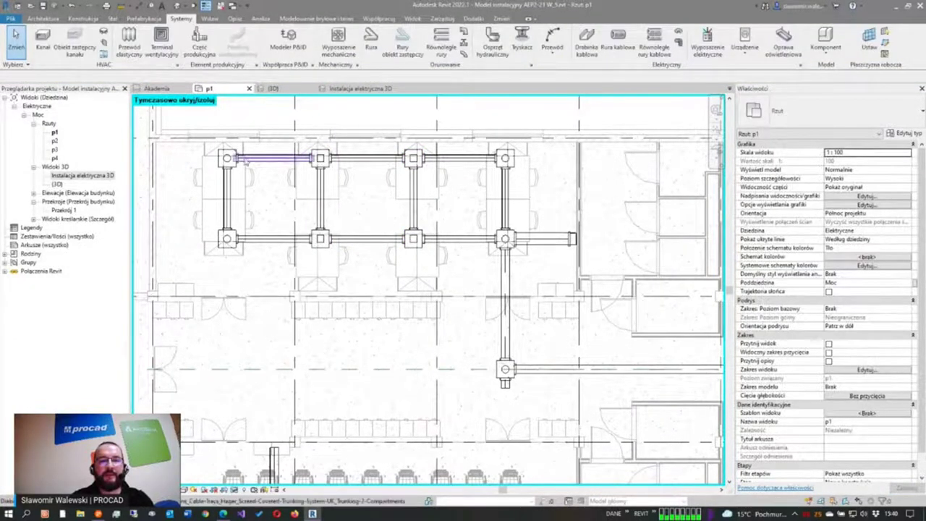
# Step: Assign a new Fitting Frame type to the four corner junction boxes together
pyautogui.click(228, 159)
pyautogui.keyDown('ctrl'); pyautogui.click(227, 239); pyautogui.keyUp('ctrl')
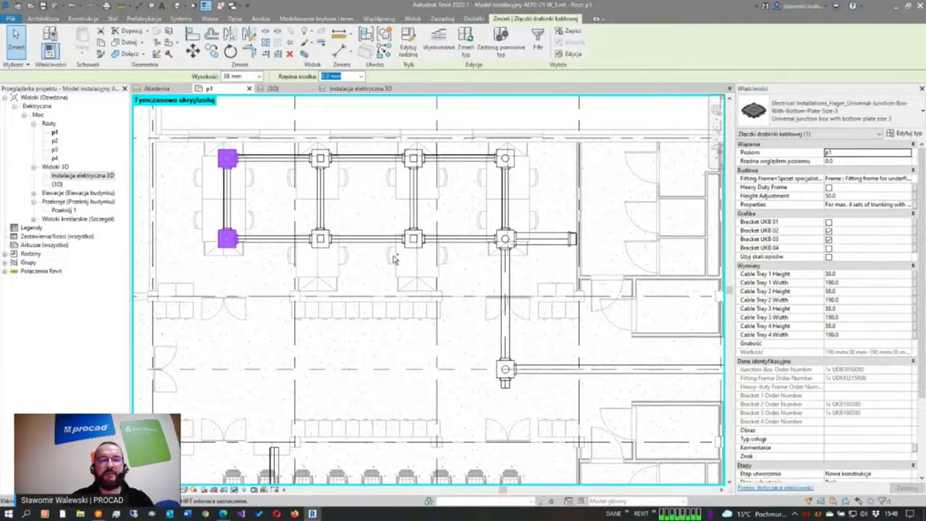
pyautogui.keyDown('ctrl'); pyautogui.click(505, 158); pyautogui.keyUp('ctrl')
pyautogui.keyDown('ctrl'); pyautogui.click(505, 238); pyautogui.keyUp('ctrl')
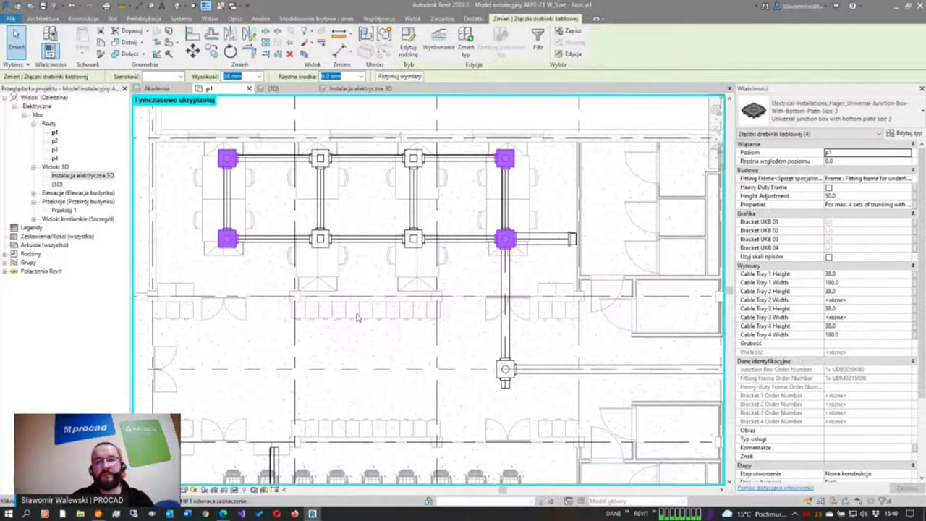
pyautogui.click(907, 180)
pyautogui.click(907, 180)
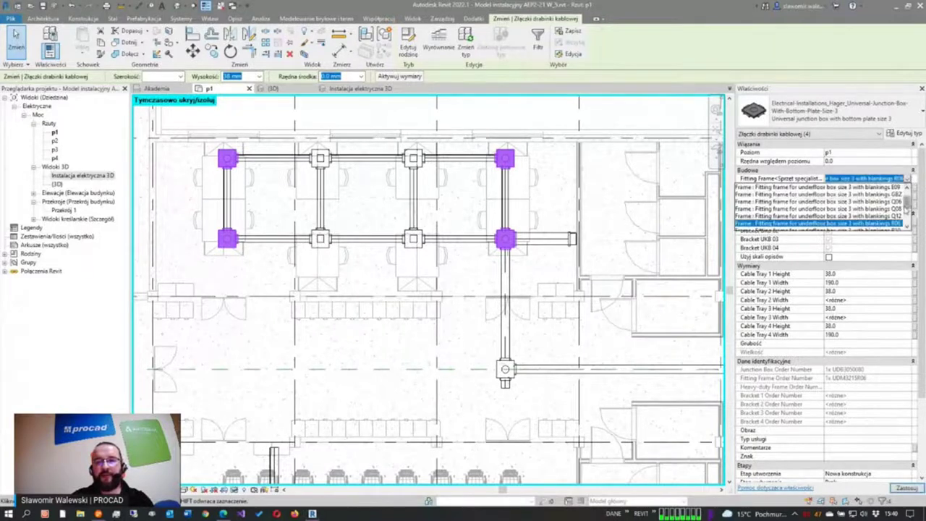
pyautogui.scroll(-1, 909, 206)
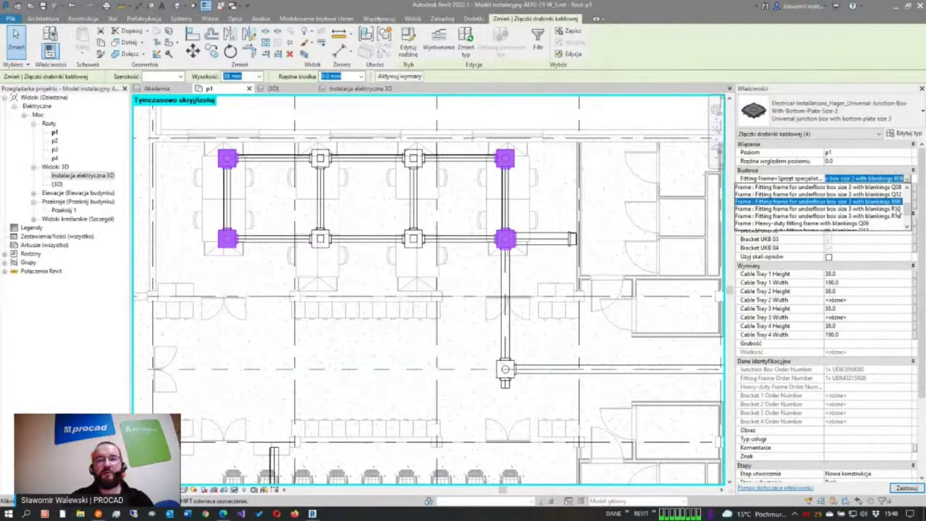
pyautogui.click(895, 208)
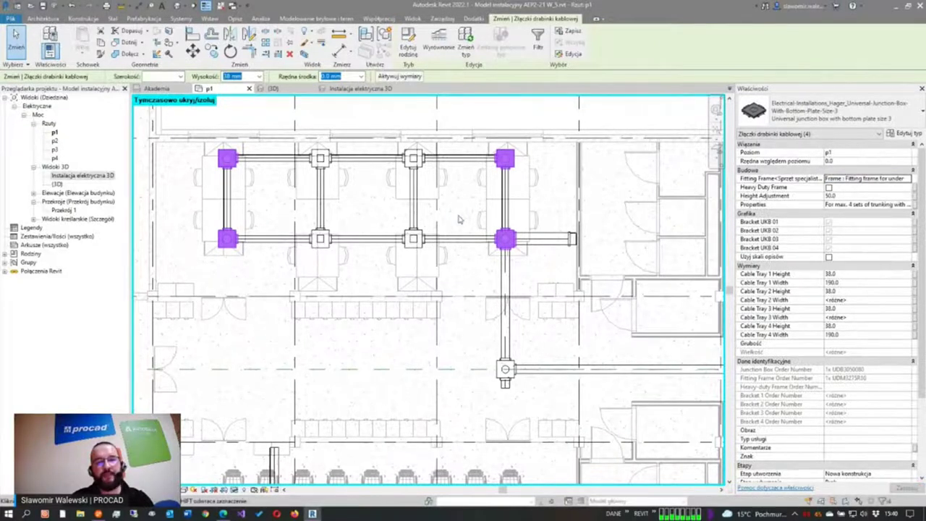
# Step: Give the lower standalone junction box a size-3 underfloor frame with R-series blankings
pyautogui.scroll(1, 505, 379)
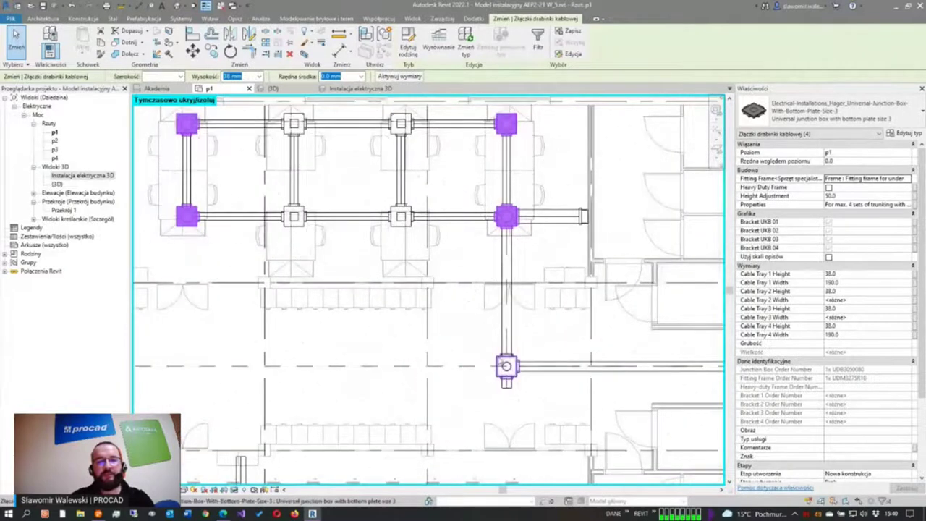
pyautogui.scroll(2, 498, 378)
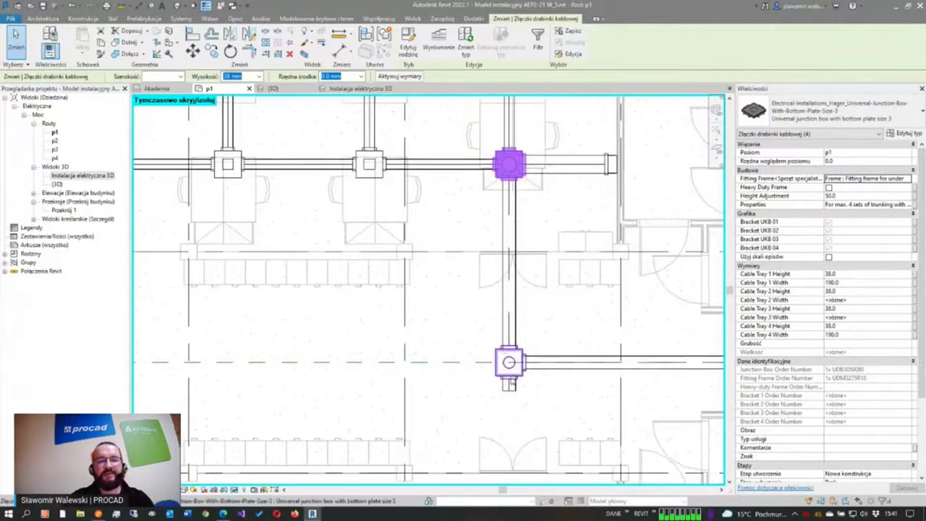
pyautogui.scroll(-2, 499, 373)
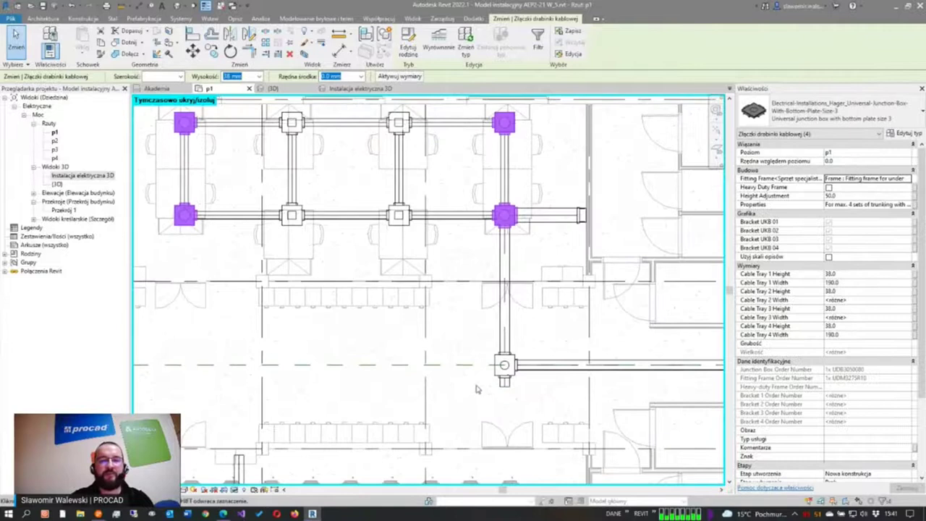
pyautogui.scroll(-1, 520, 340)
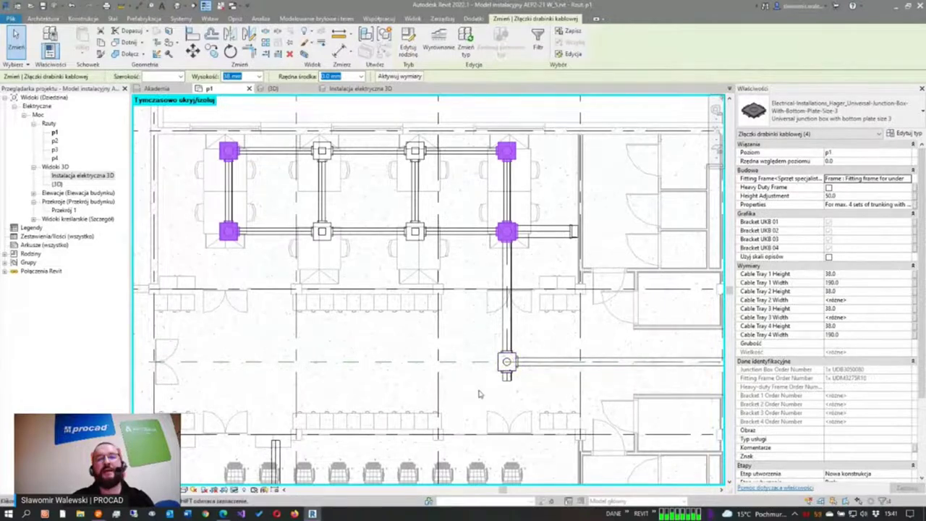
pyautogui.scroll(-1, 414, 344)
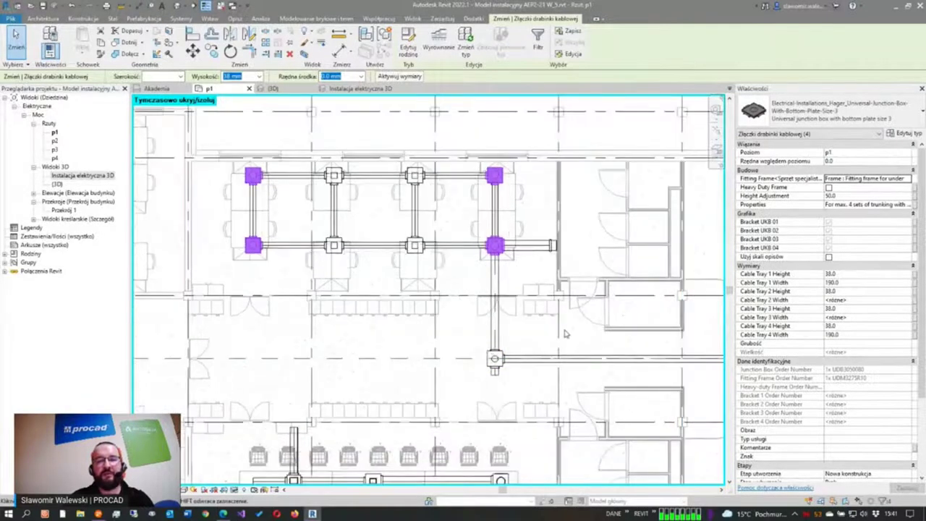
pyautogui.moveTo(565, 334); pyautogui.dragTo(500, 332, button='middle')
pyautogui.scroll(2, 432, 363)
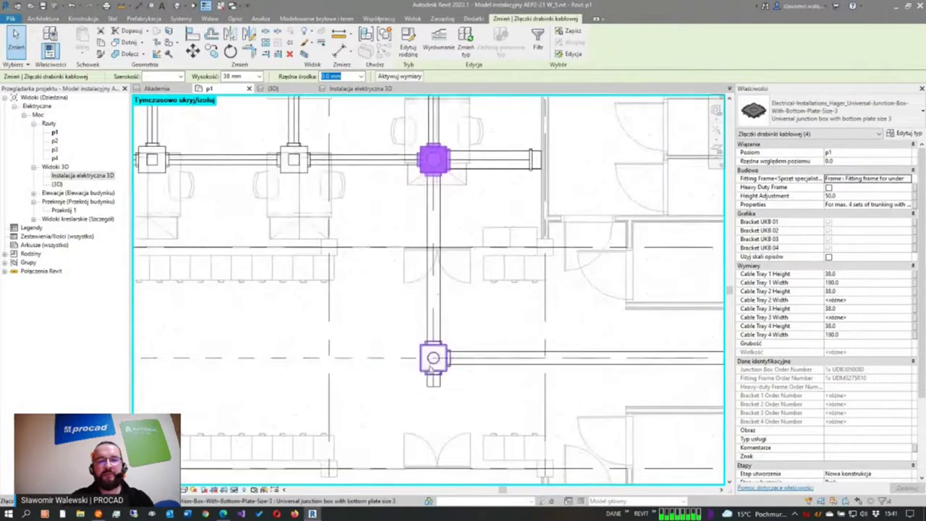
pyautogui.click(432, 362)
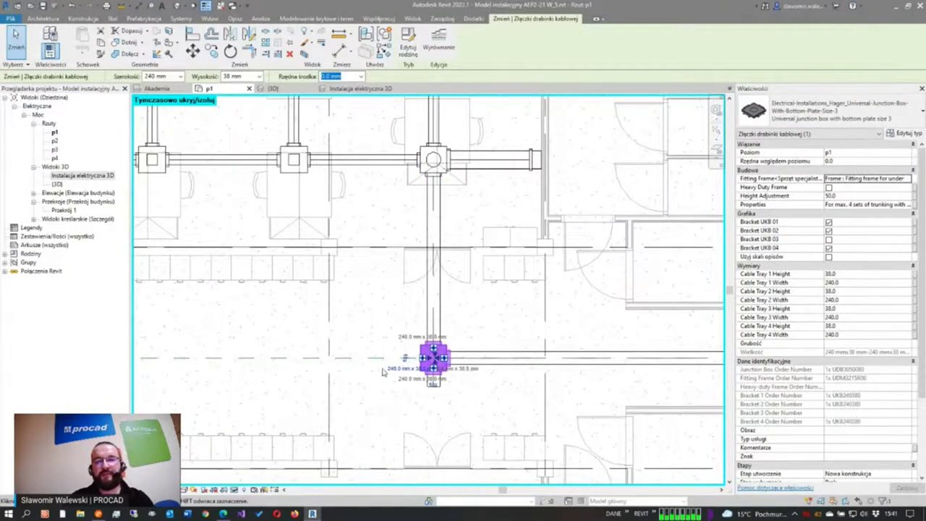
pyautogui.click(907, 179)
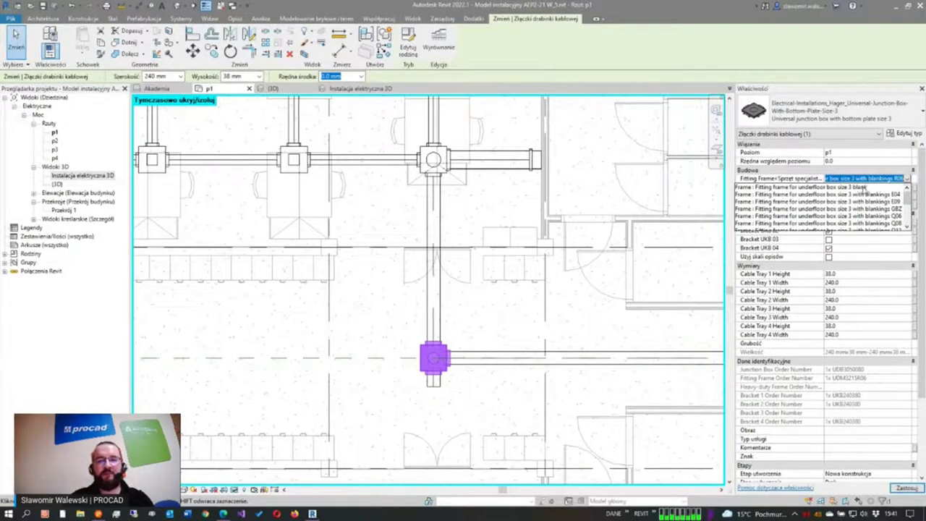
pyautogui.click(864, 186)
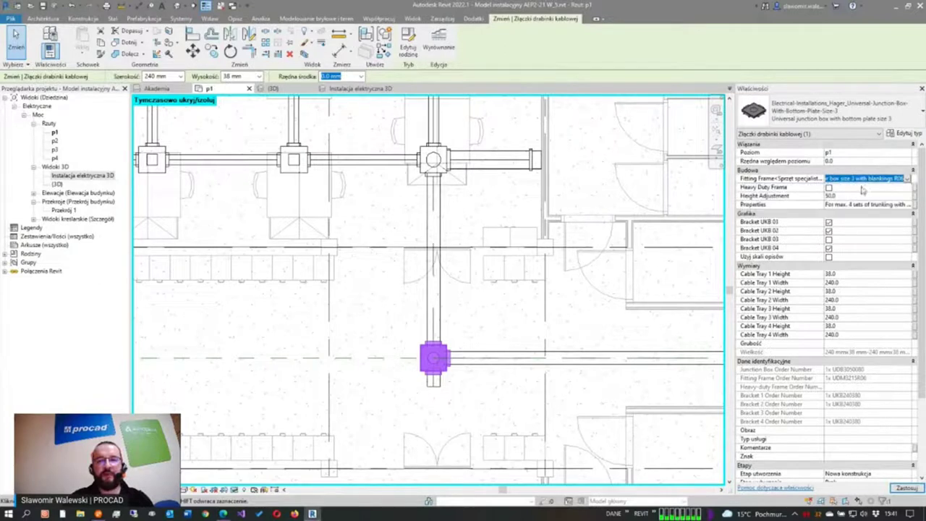
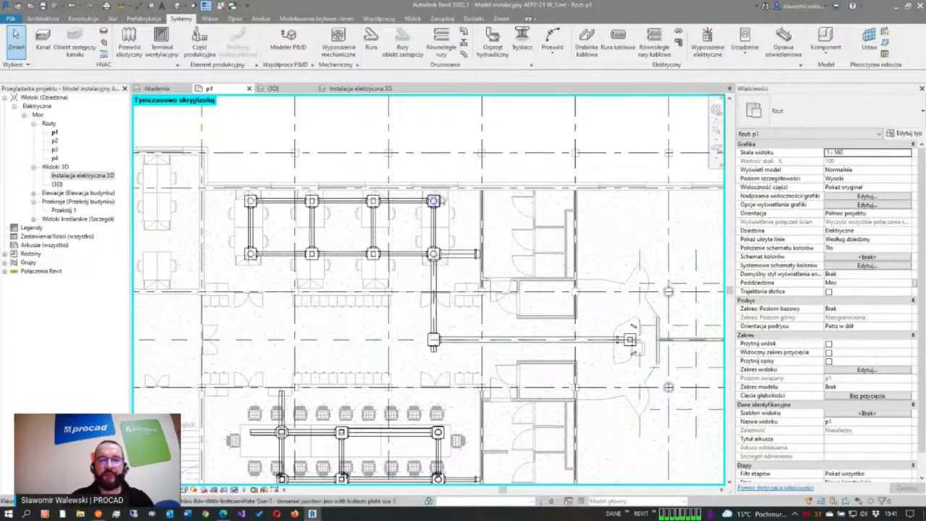
# Step: Inspect one junction box in the upper cable-tray grid, then clear the selection
pyautogui.click(438, 202)
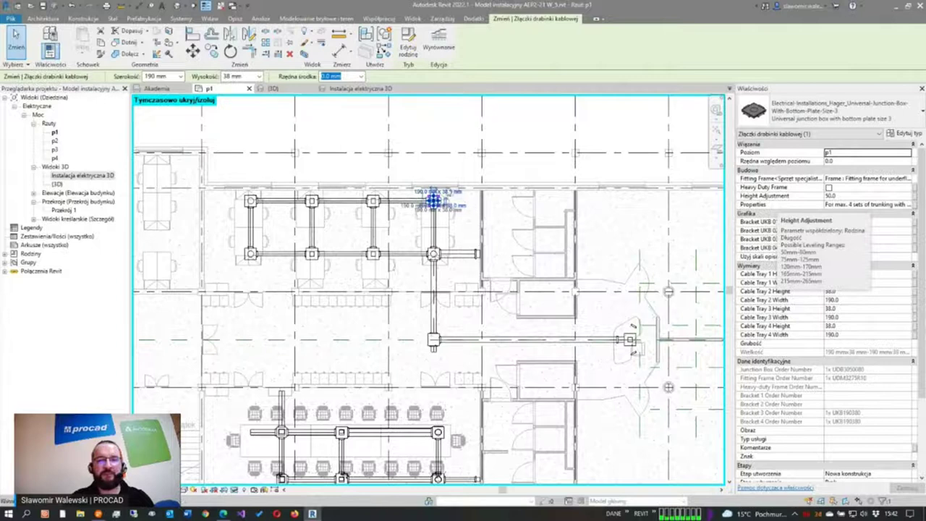
pyautogui.click(361, 174)
pyautogui.scroll(-1, 360, 174)
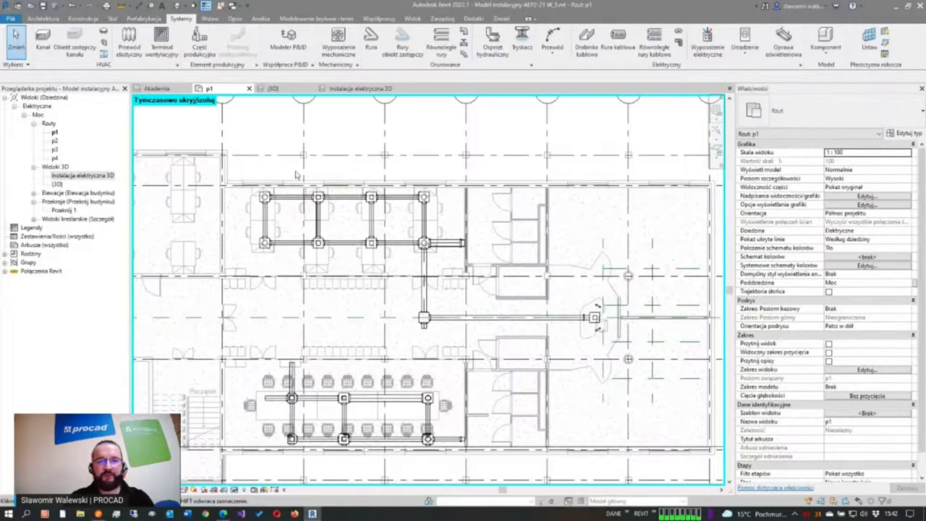
# Step: Window-select the upper grid, filter to the nine Złączki drabinki kablowej boxes, and set Height Adjustment to 80
pyautogui.moveTo(245, 170); pyautogui.dragTo(448, 336)
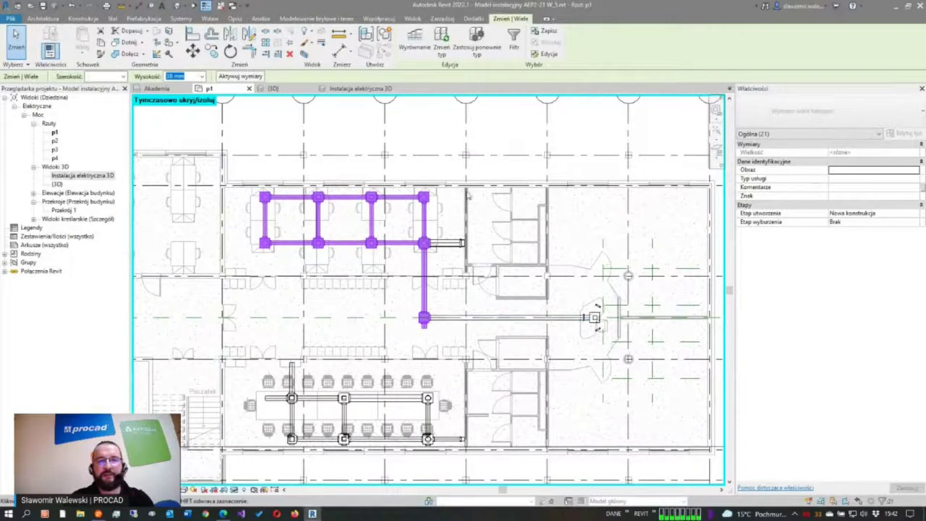
pyautogui.click(514, 45)
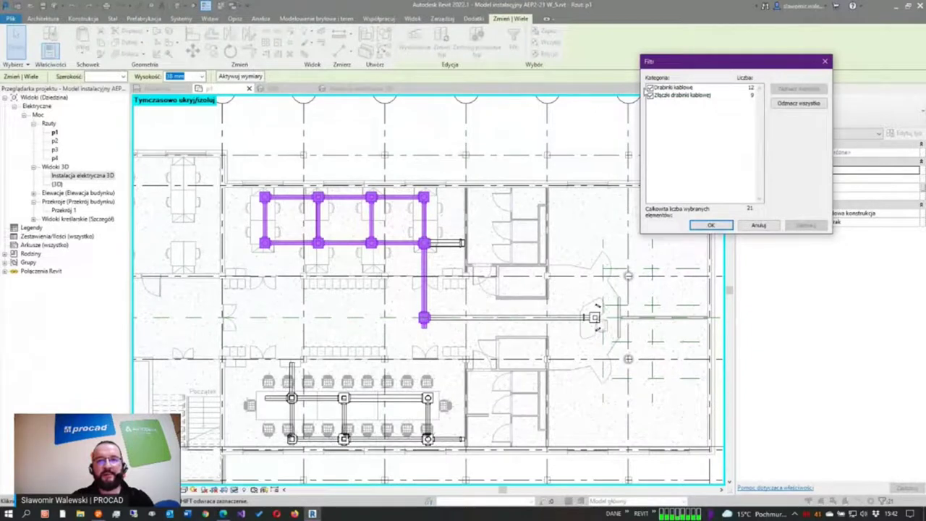
pyautogui.click(650, 87)
pyautogui.click(709, 225)
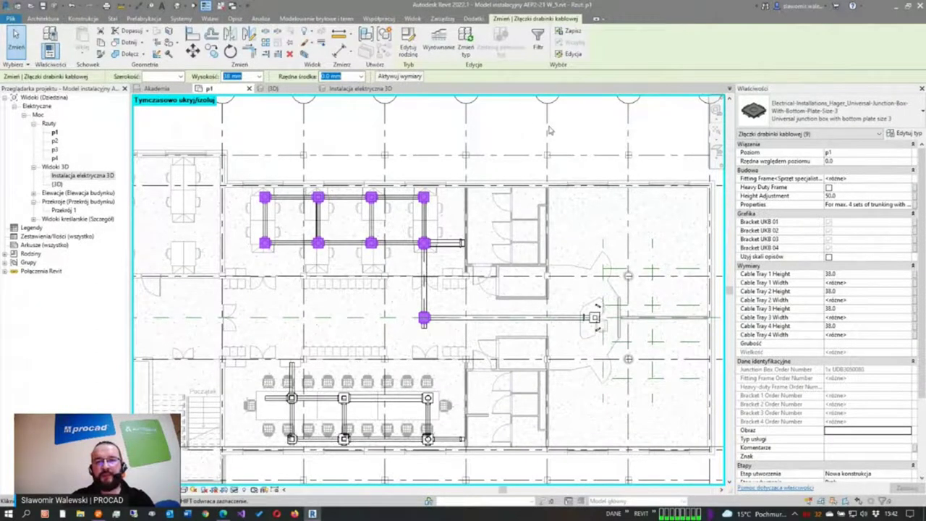
pyautogui.click(849, 196)
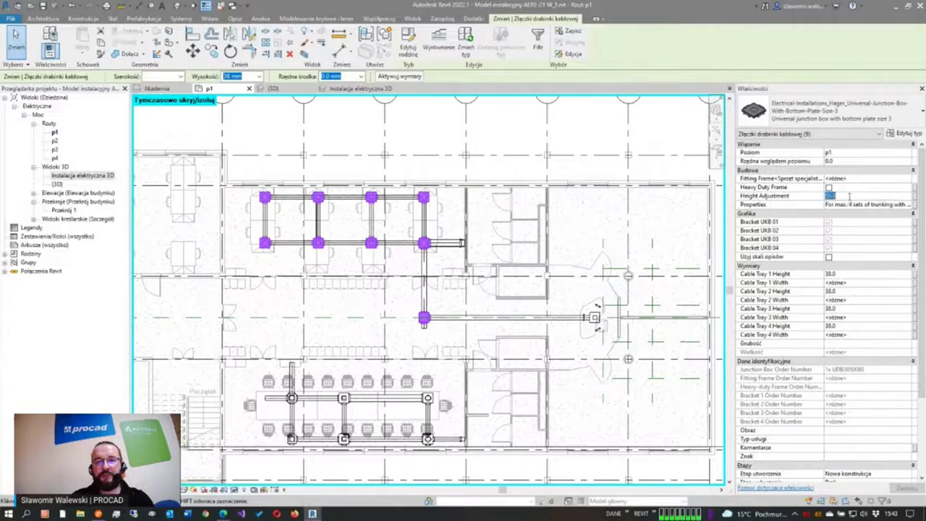
pyautogui.write('80.0')
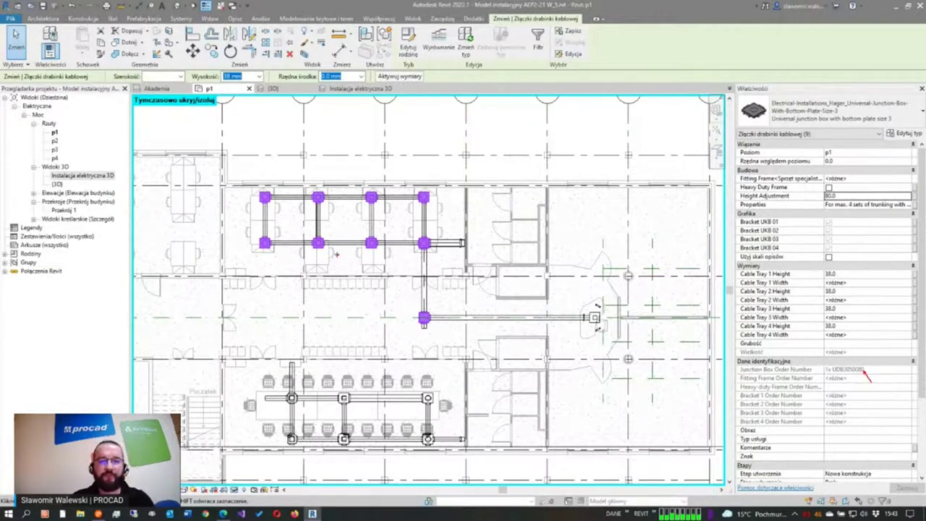
pyautogui.click(258, 172)
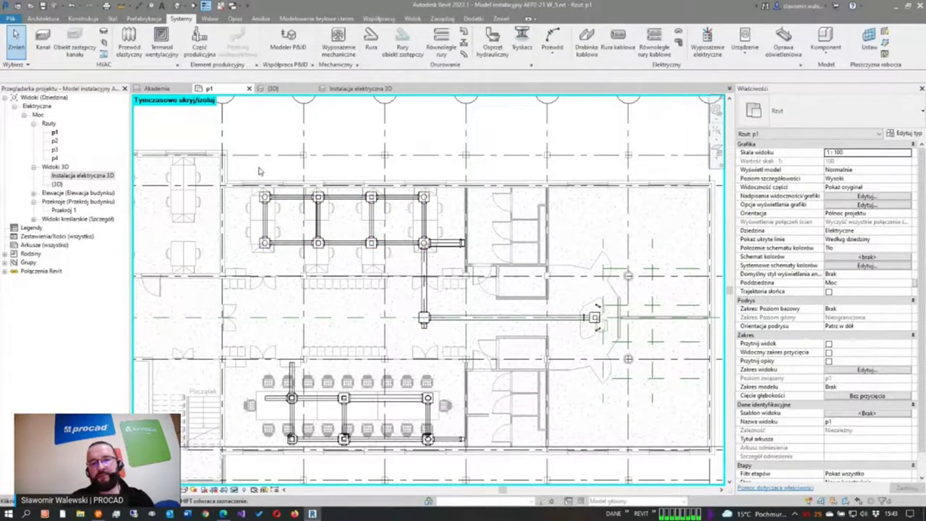
# Step: Start an electrical fixture of type tehalit VE-EE_Pokrywa_uchylna_VQ06 Color Deep Black with face-based placement
pyautogui.scroll(1, 259, 171)
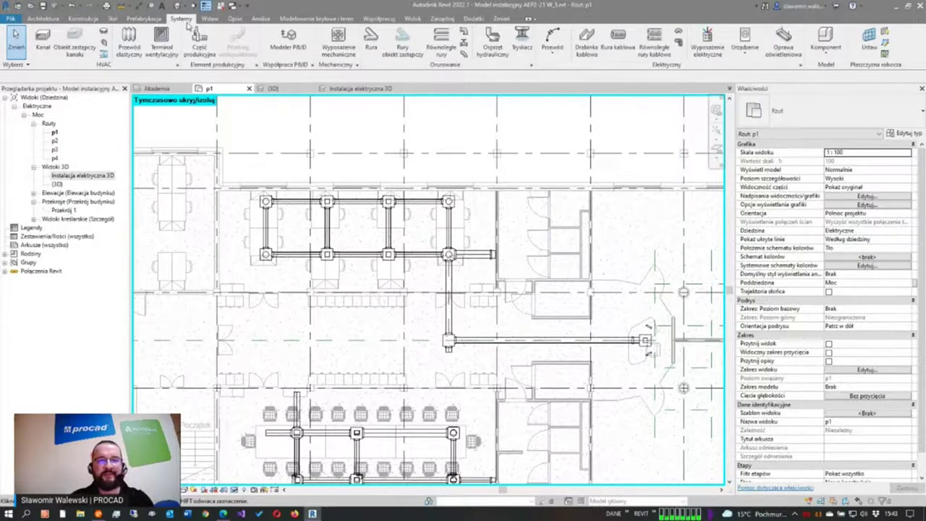
pyautogui.click(745, 49)
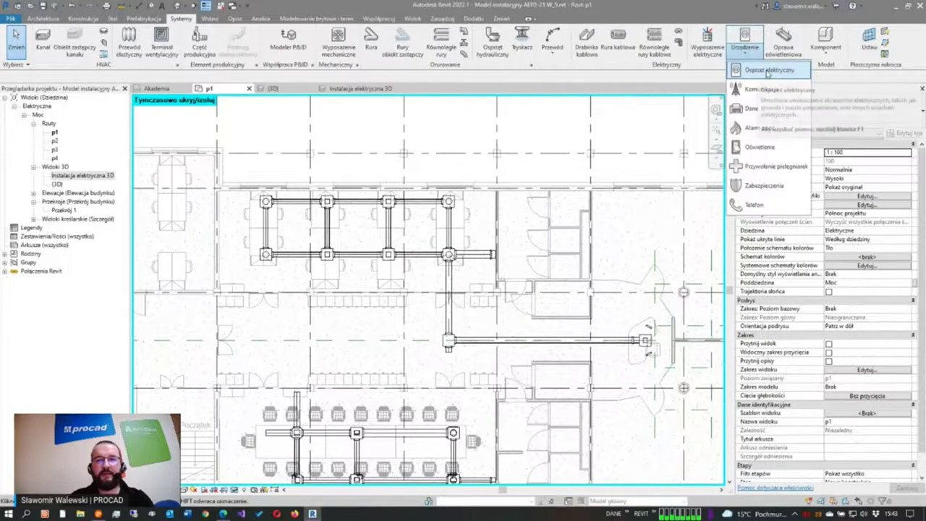
pyautogui.moveTo(769, 70)
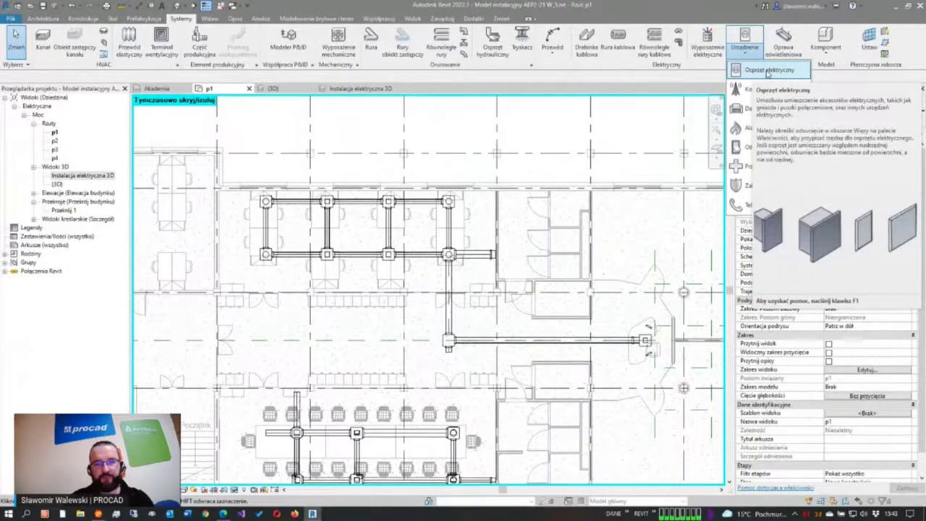
pyautogui.click(768, 70)
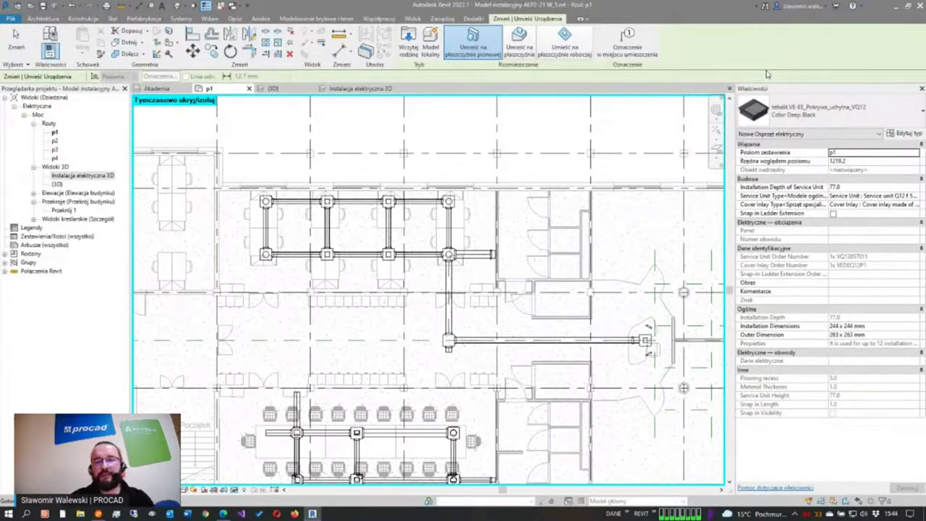
pyautogui.click(802, 114)
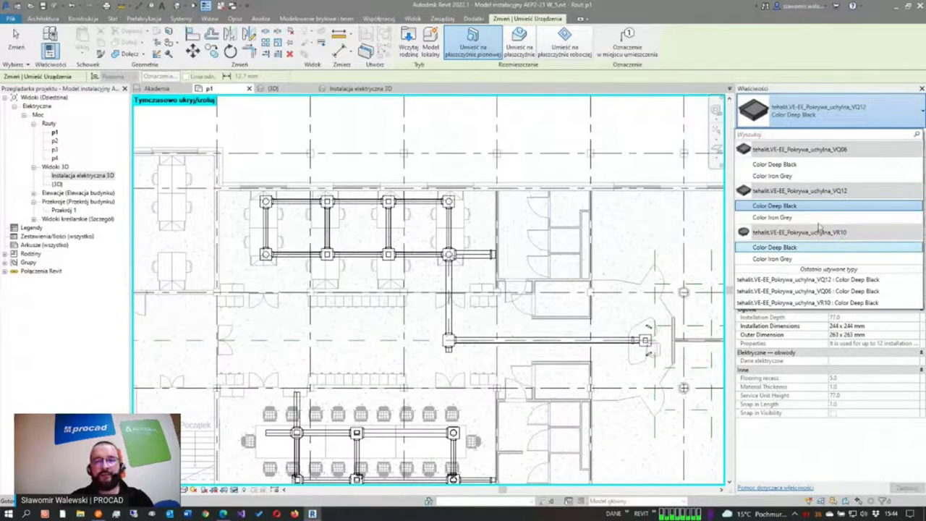
pyautogui.click(785, 167)
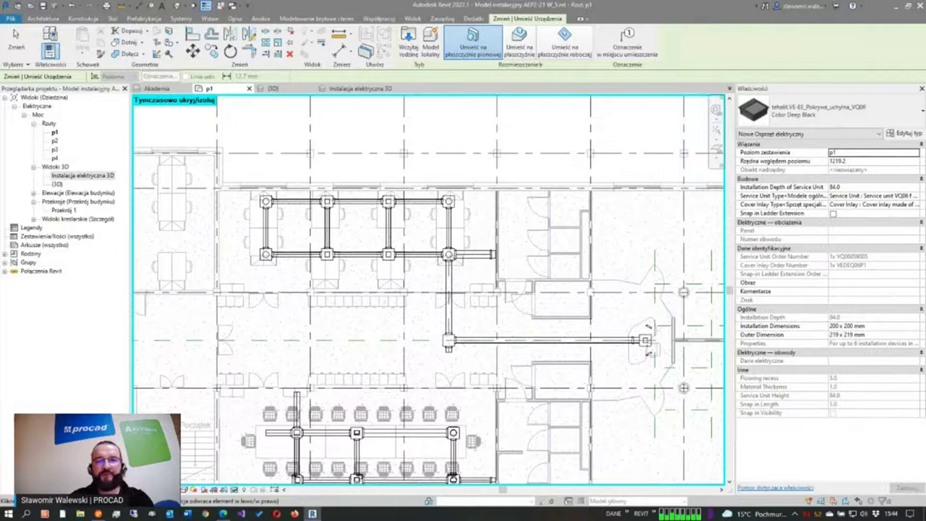
pyautogui.moveTo(521, 49); pyautogui.dragTo(528, 86)
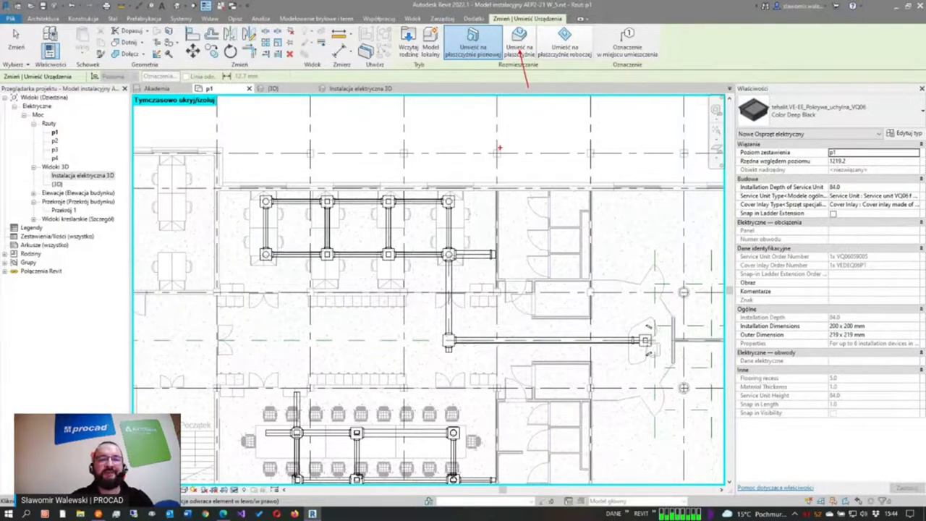
pyautogui.press('Escape')
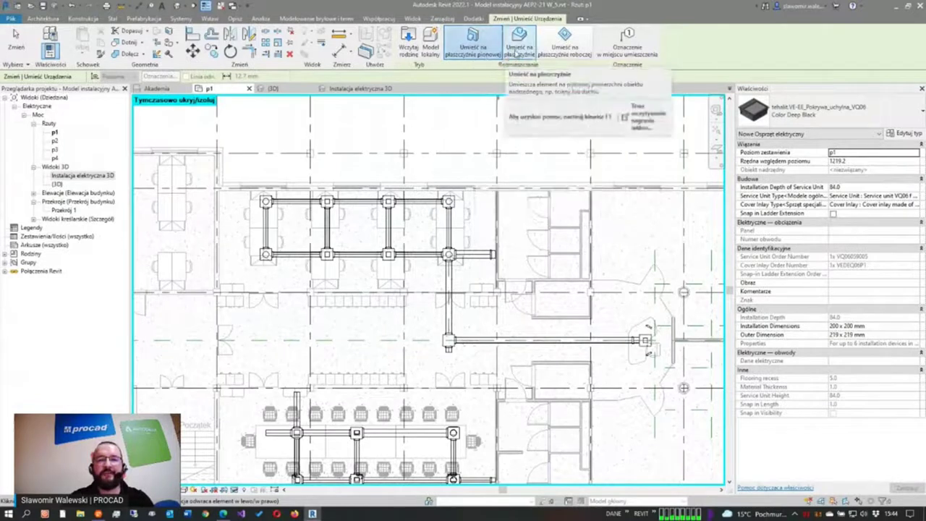
pyautogui.click(515, 50)
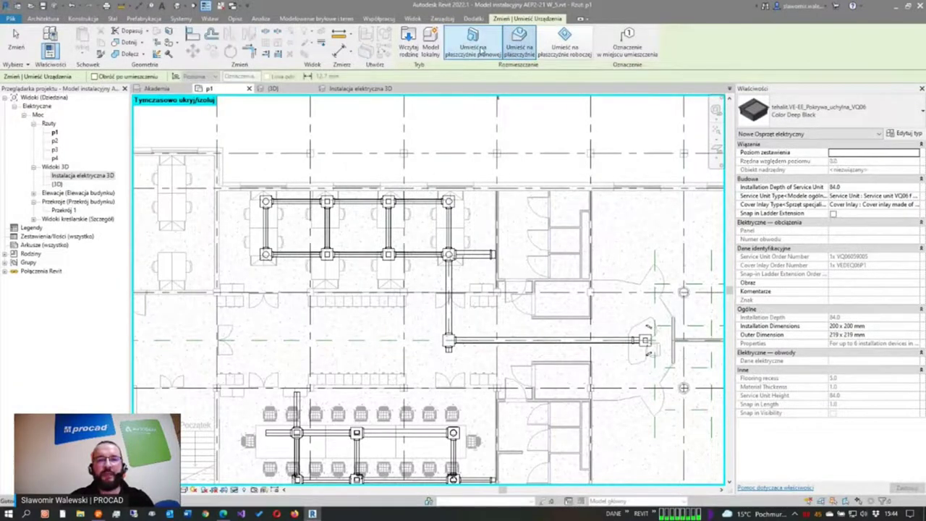
# Step: Cancel device placement and select the linked architectural model AEP2_21 W_5.rvt in the p1 plan
pyautogui.scroll(3, 384, 190)
pyautogui.scroll(2, 384, 201)
pyautogui.scroll(1, 382, 206)
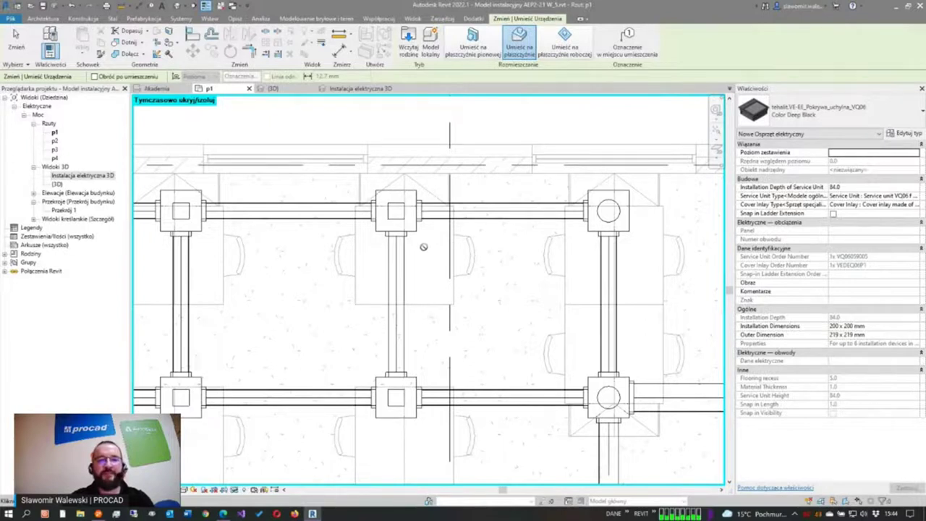
pyautogui.scroll(-2, 423, 242)
pyautogui.scroll(-1, 423, 235)
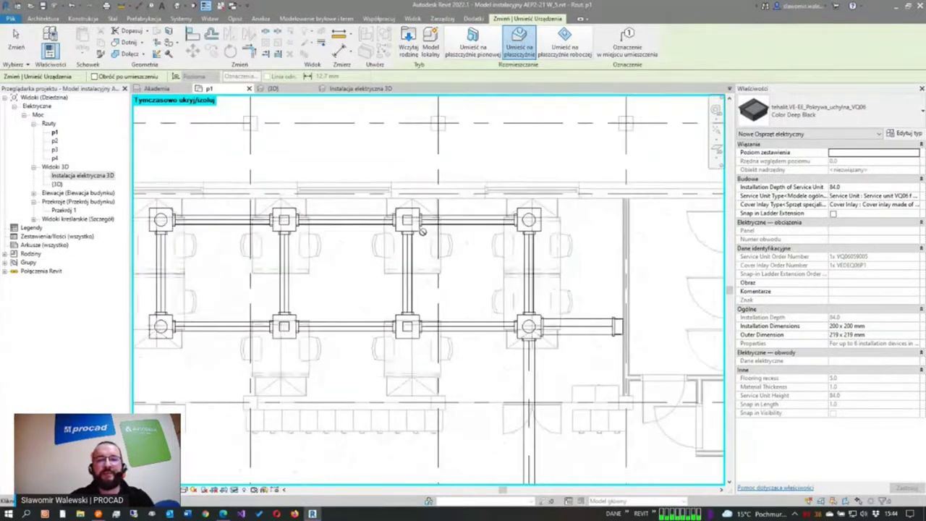
pyautogui.press('Escape')
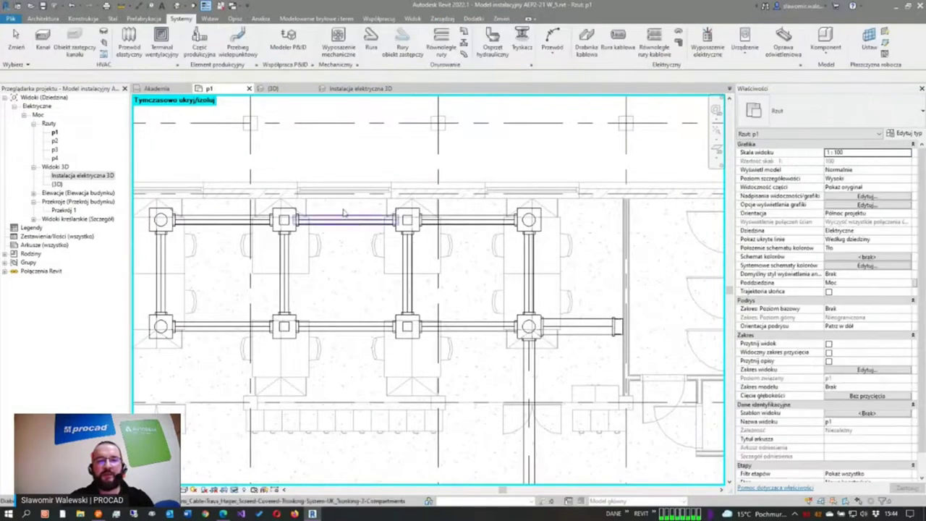
pyautogui.scroll(-2, 366, 177)
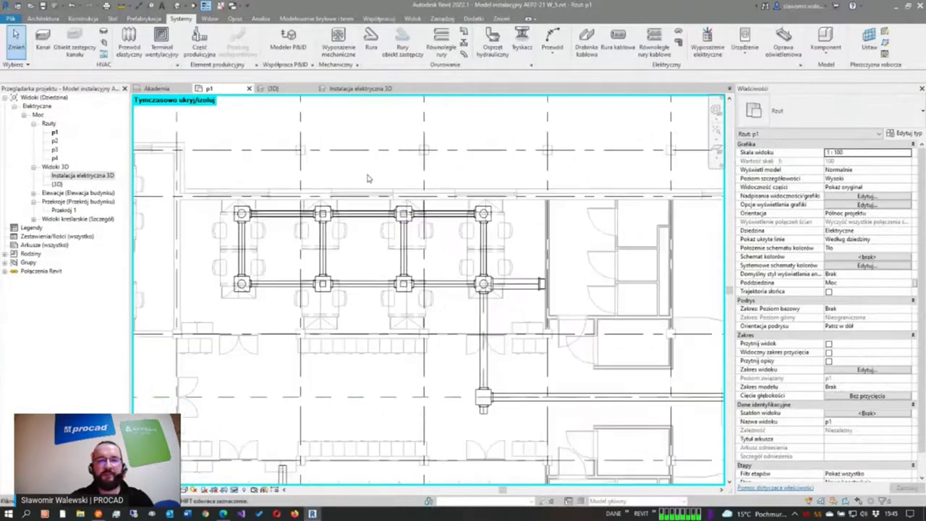
pyautogui.scroll(-1, 367, 176)
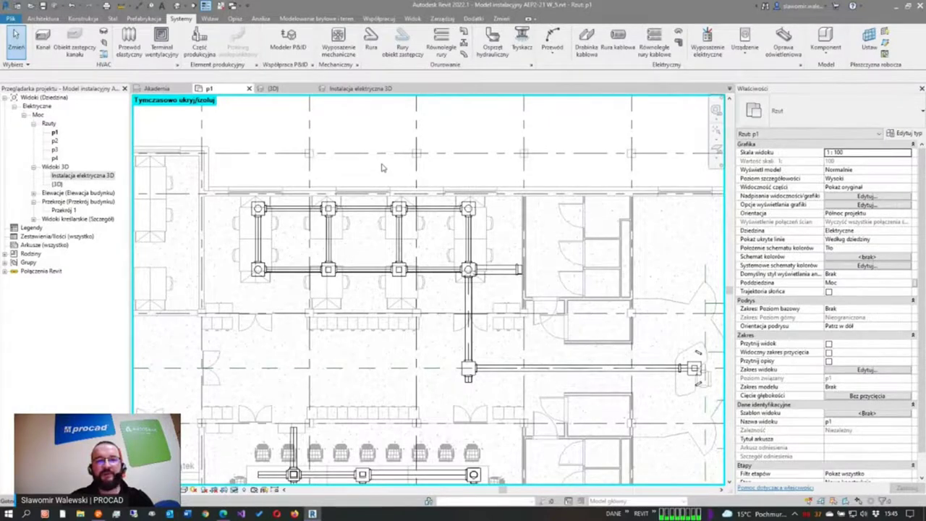
pyautogui.press('Escape')
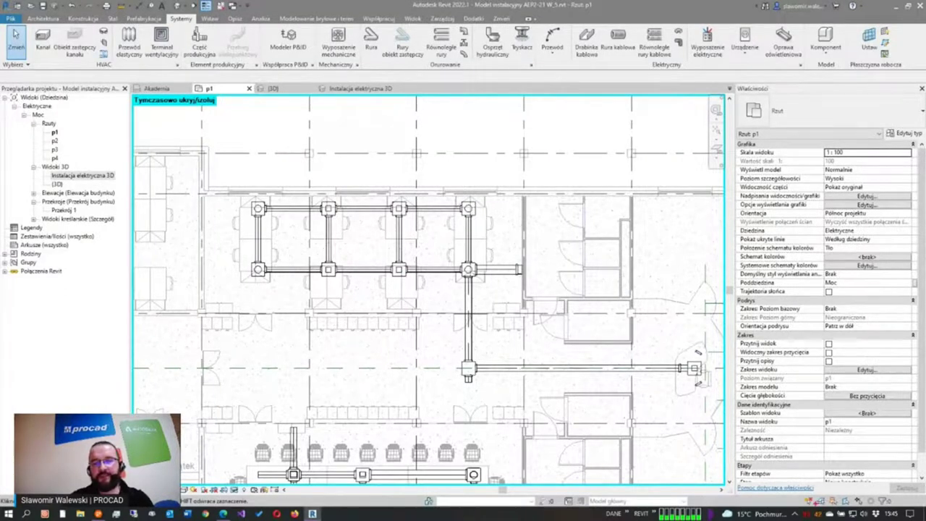
pyautogui.moveTo(811, 501); pyautogui.dragTo(825, 471)
pyautogui.moveTo(809, 502); pyautogui.dragTo(784, 491)
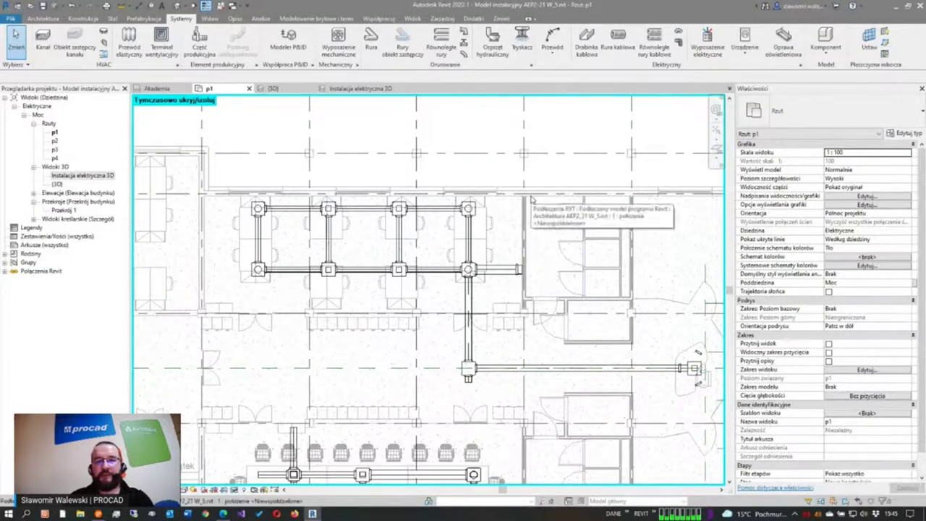
pyautogui.click(526, 196)
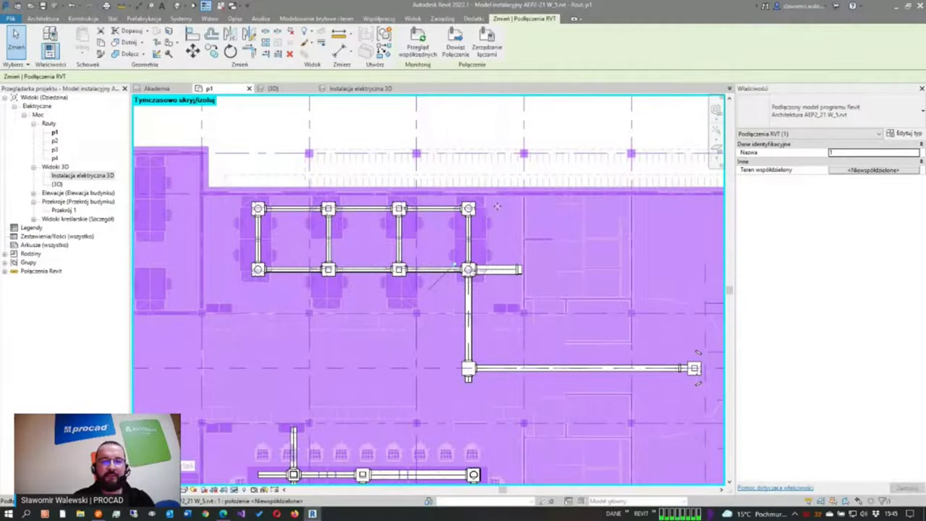
# Step: Temporarily hide the linked architectural model, check the junction boxes in the 3D view, and return to p1
pyautogui.click(236, 490)
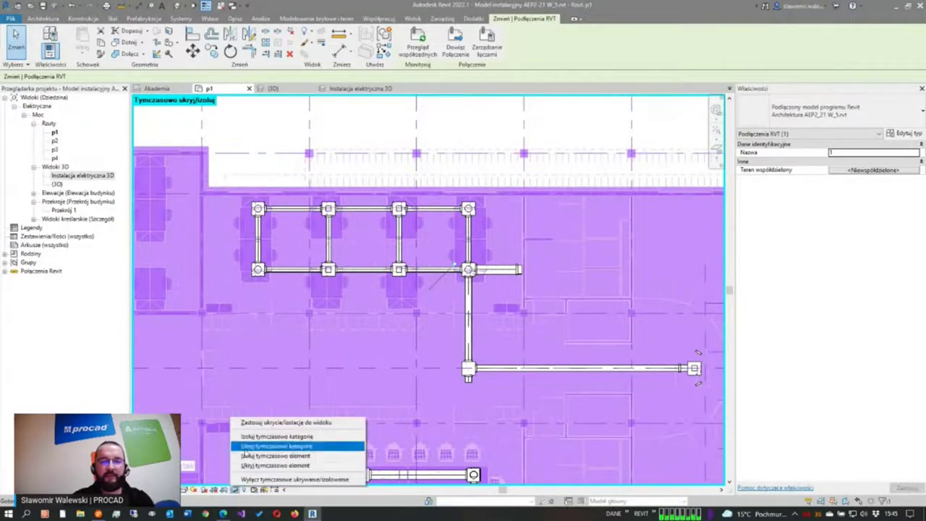
pyautogui.click(244, 465)
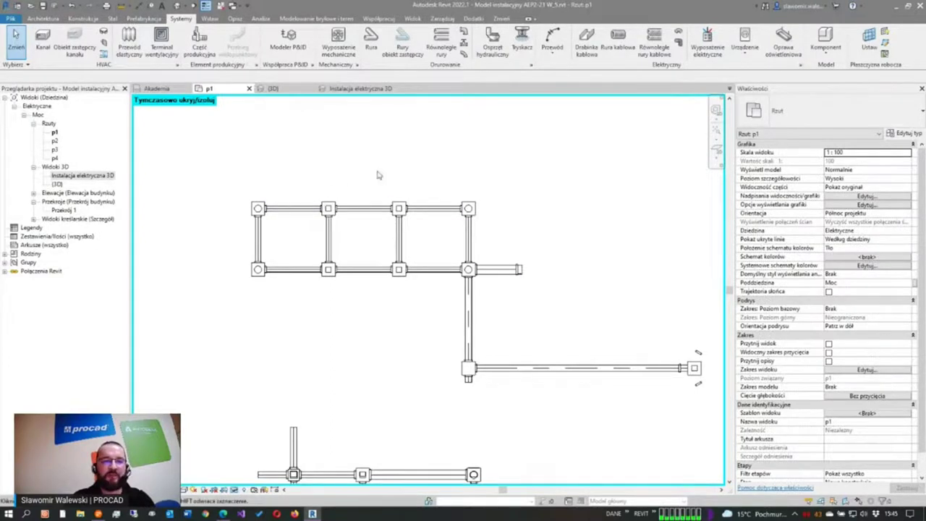
pyautogui.click(367, 91)
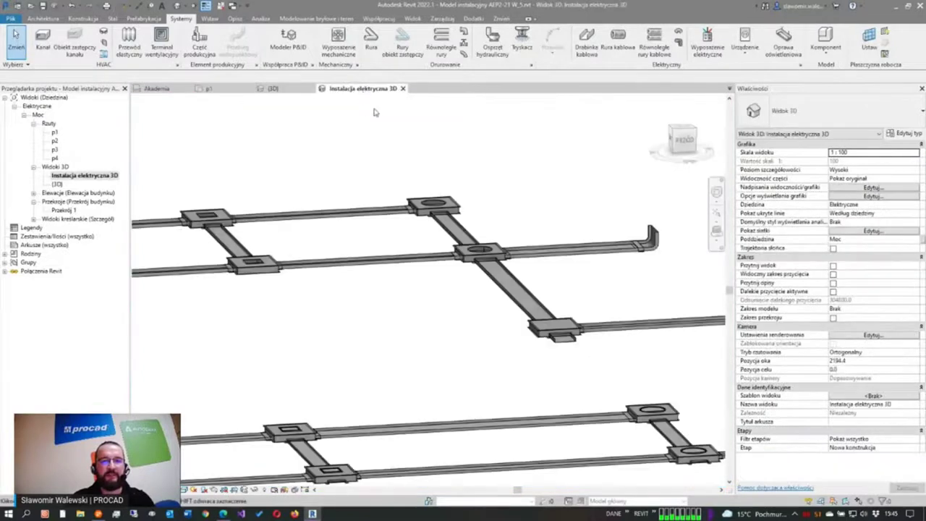
pyautogui.scroll(2, 355, 241)
pyautogui.scroll(2, 240, 241)
pyautogui.scroll(2, 265, 232)
pyautogui.scroll(1, 308, 224)
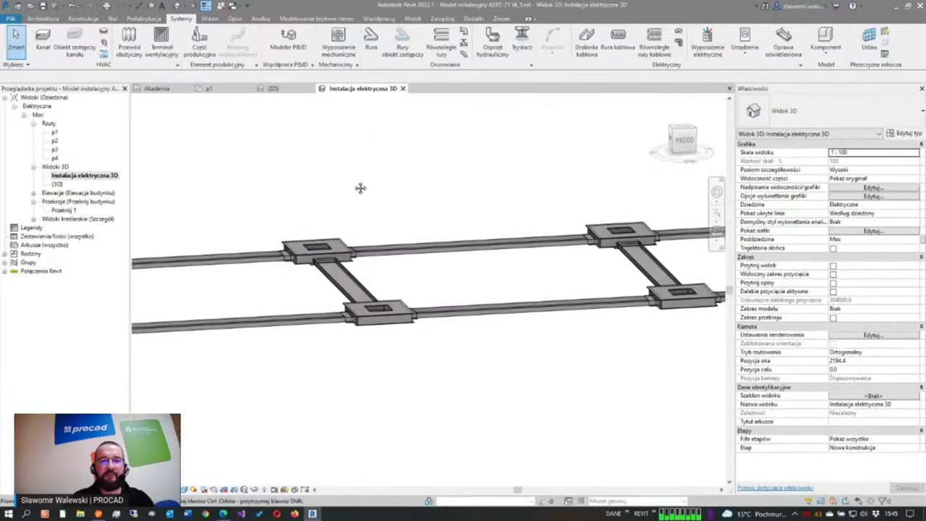
pyautogui.moveTo(314, 202); pyautogui.dragTo(436, 182, button='middle')
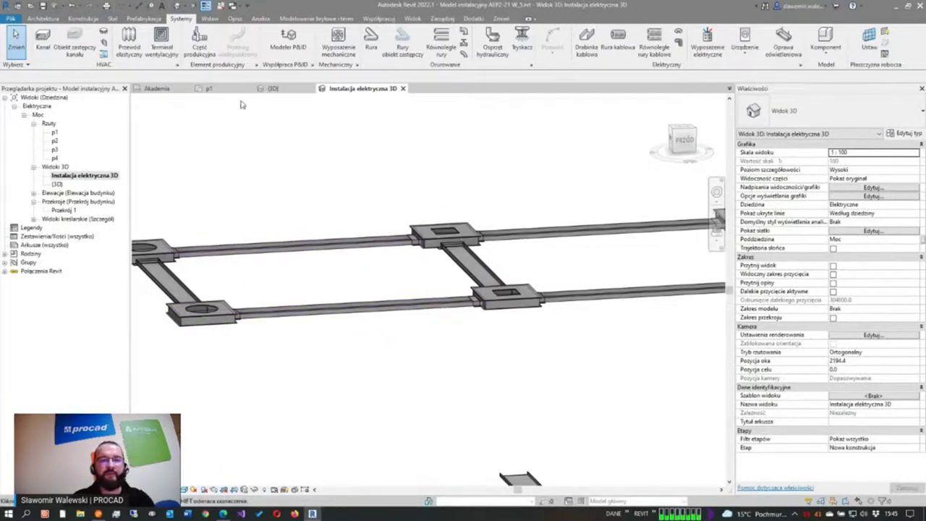
pyautogui.moveTo(208, 88)
pyautogui.click(220, 89)
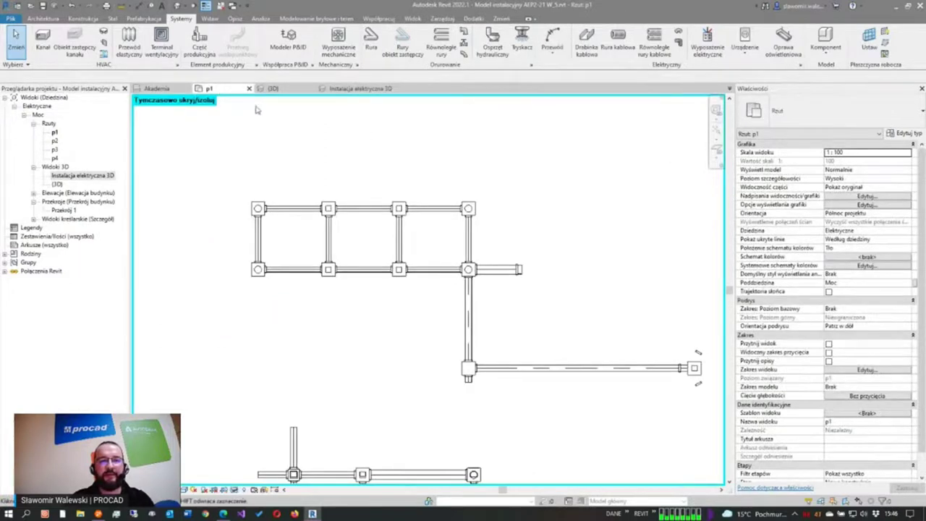
# Step: Place the tehalit VQ06 Color Deep Black unit on a junction box face in the p1 plan
pyautogui.scroll(1, 238, 201)
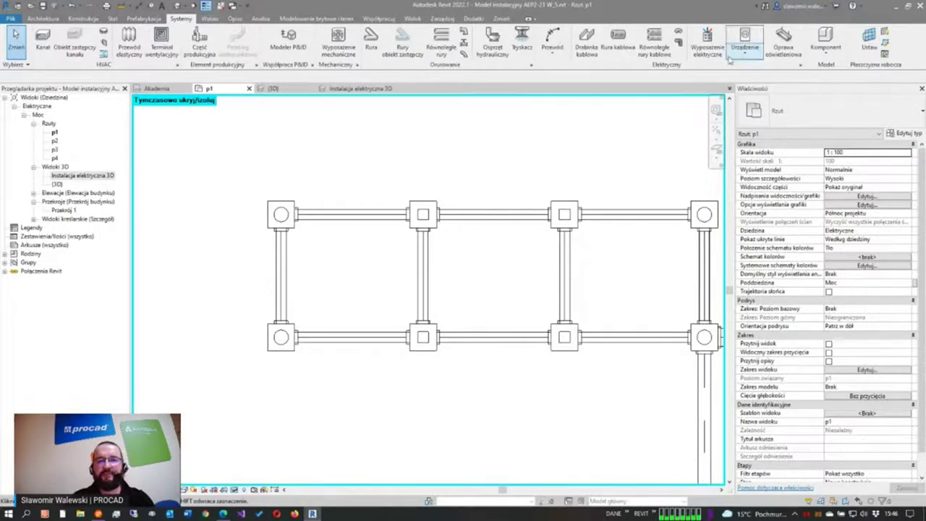
pyautogui.click(745, 40)
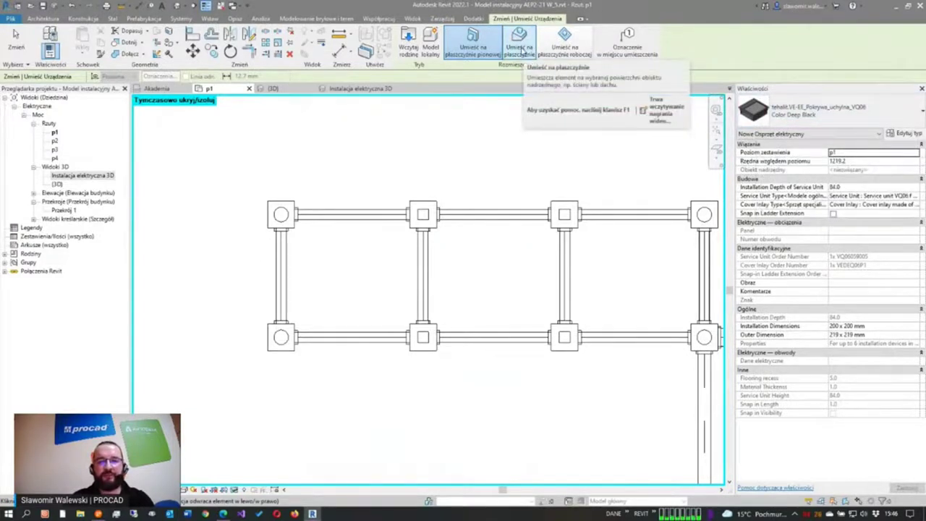
pyautogui.click(521, 52)
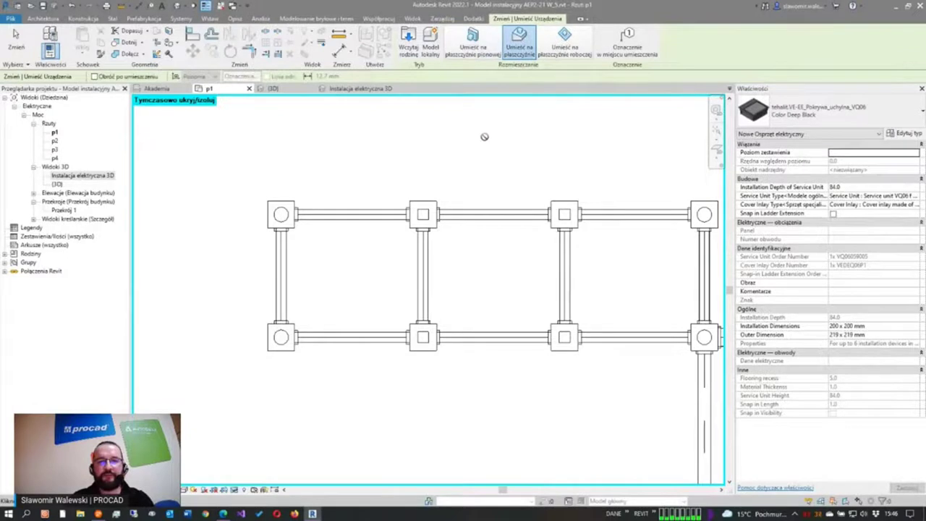
pyautogui.scroll(3, 409, 210)
pyautogui.scroll(2, 410, 210)
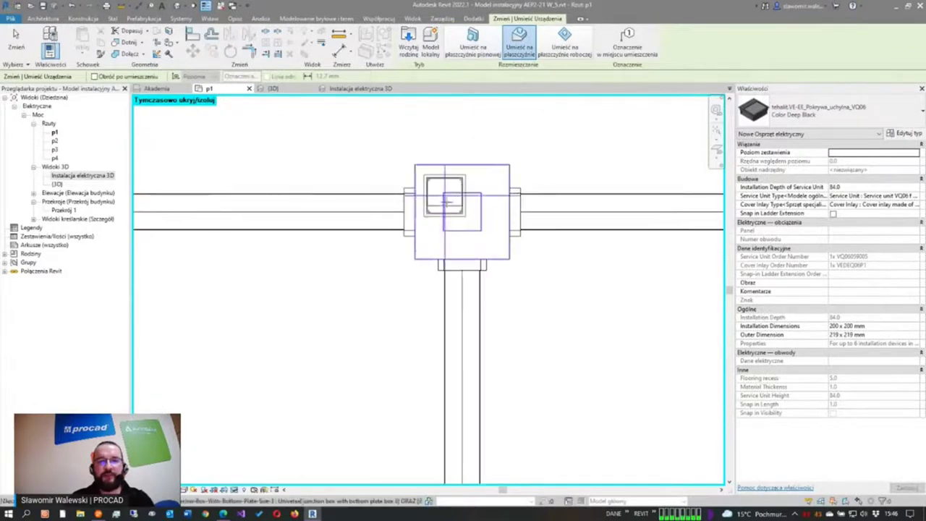
pyautogui.scroll(2, 464, 209)
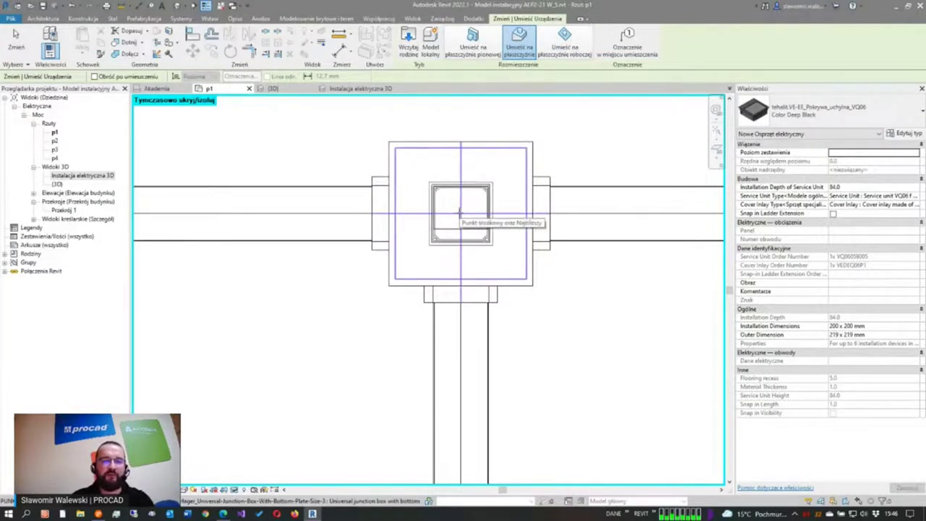
pyautogui.click(461, 211)
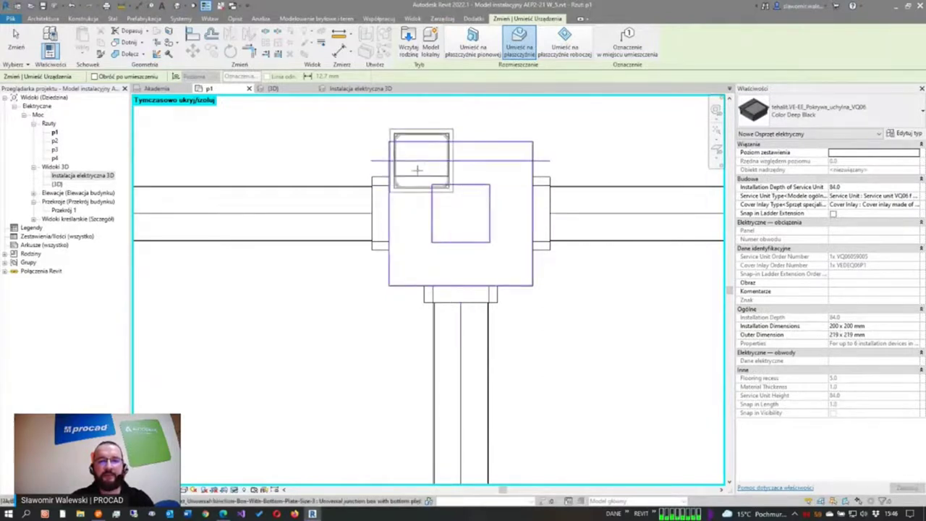
pyautogui.click(462, 213)
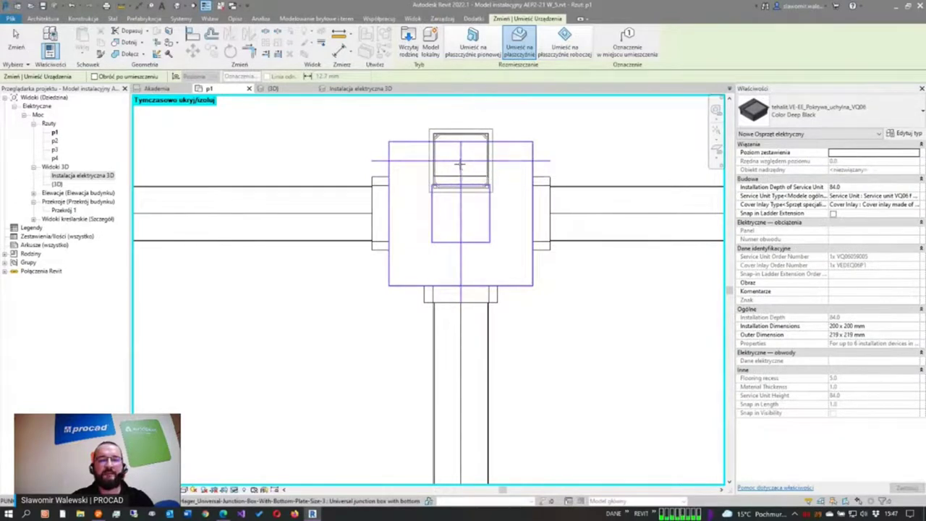
pyautogui.click(459, 163)
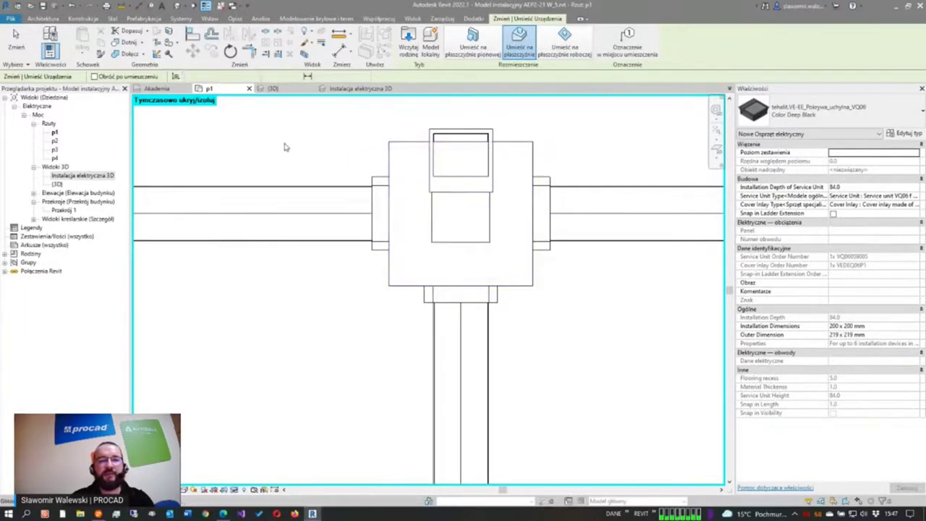
pyautogui.press('Escape')
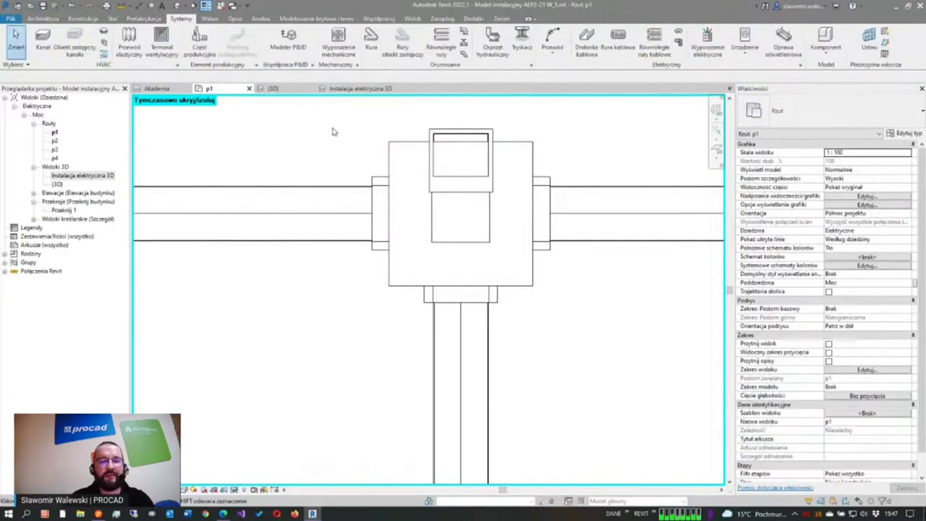
# Step: Align the tehalit floor unit's centre to the junction box's horizontal centre line
pyautogui.click(457, 134)
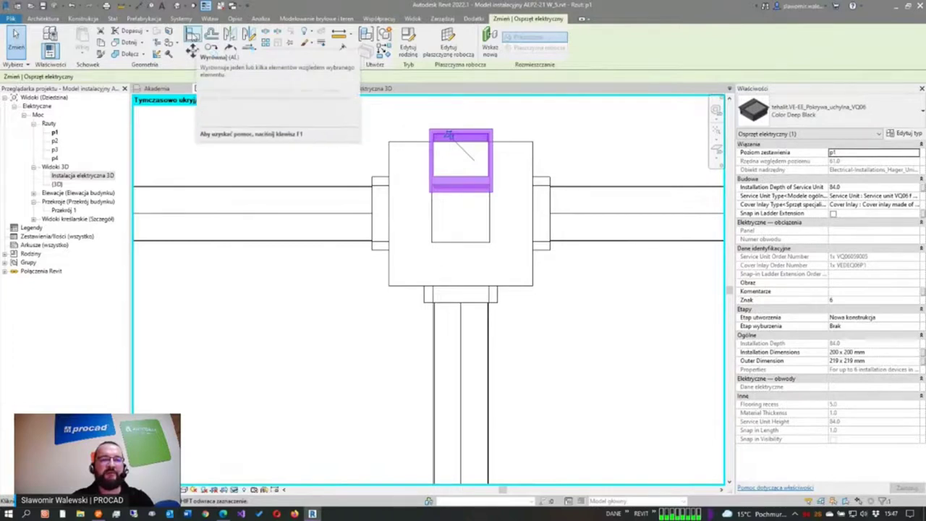
pyautogui.moveTo(192, 34)
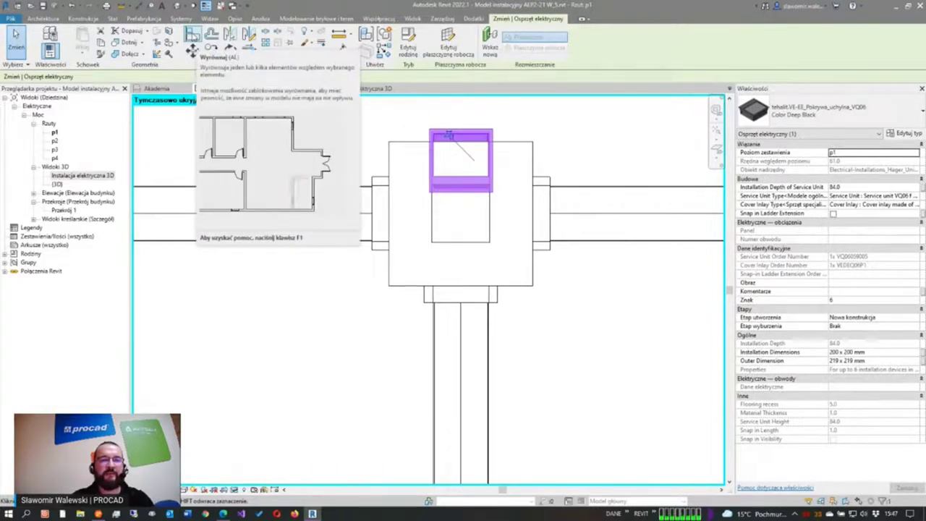
pyautogui.click(192, 34)
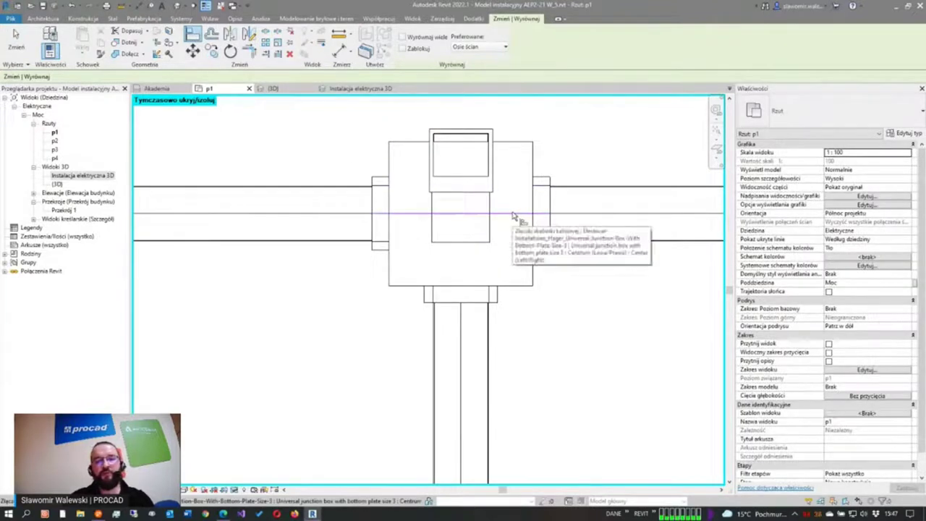
pyautogui.click(518, 215)
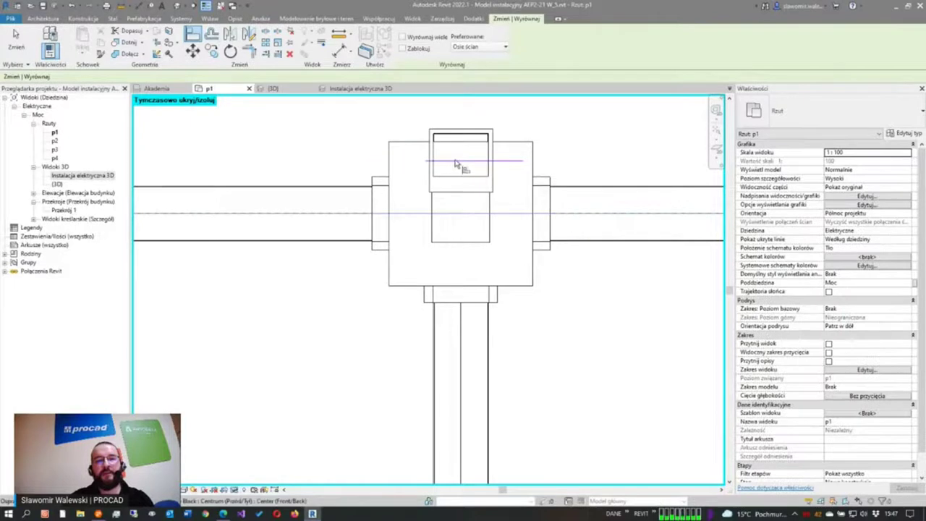
pyautogui.click(454, 161)
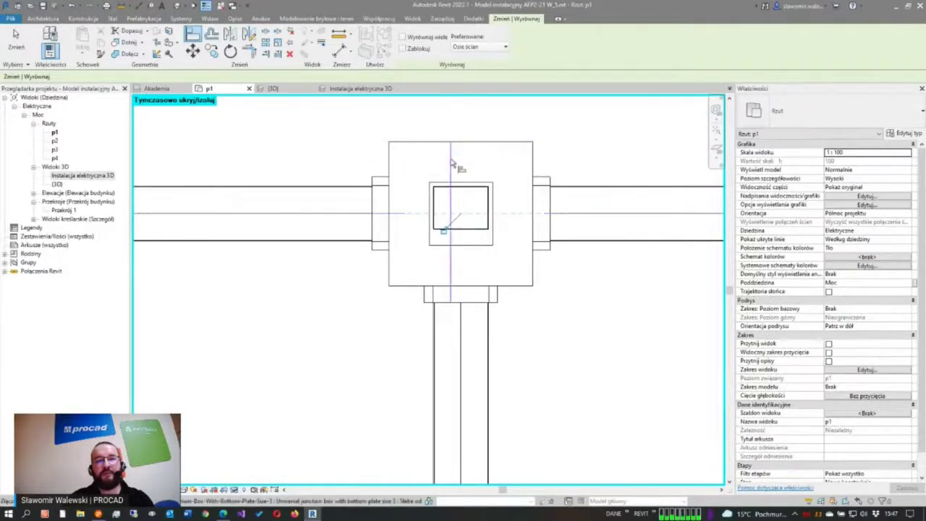
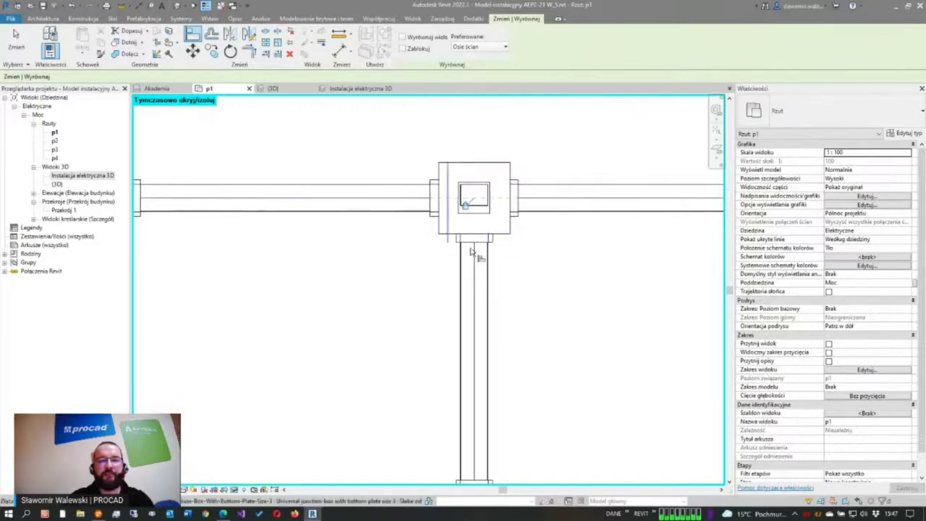
# Step: Try aligning and shifting the junction box, then cancel and deselect it
pyautogui.scroll(1, 474, 189)
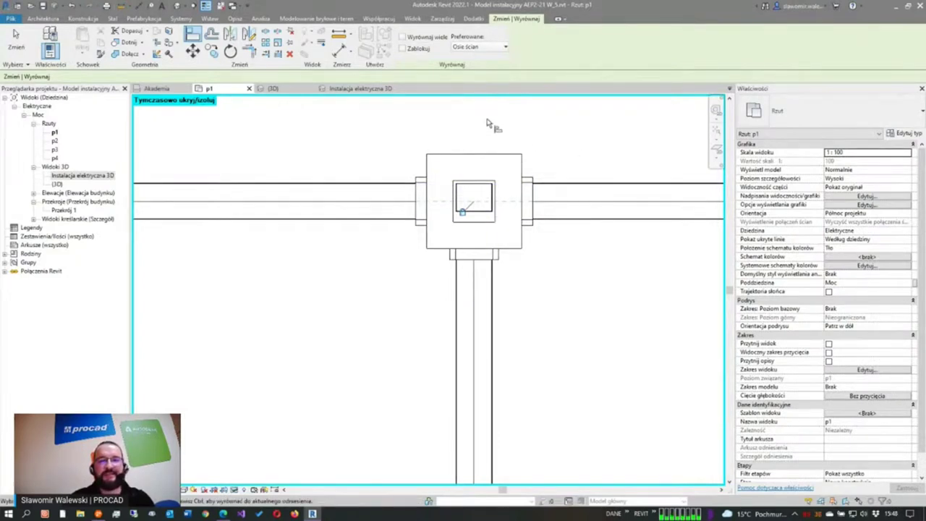
pyautogui.scroll(1, 483, 127)
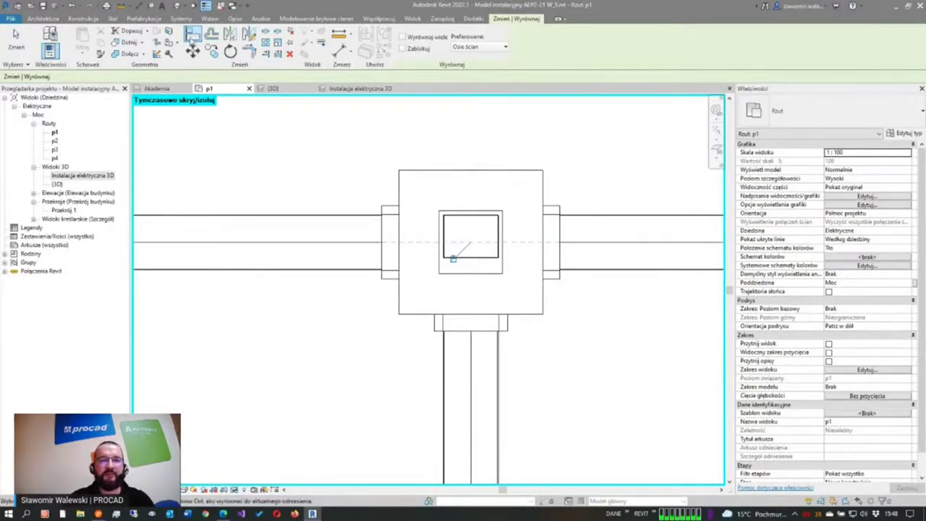
pyautogui.click(471, 188)
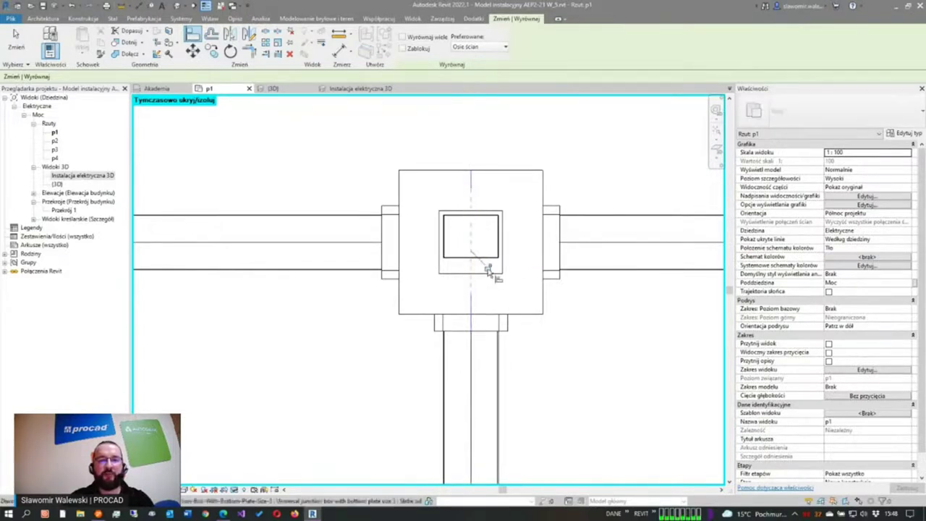
pyautogui.press('Escape')
pyautogui.press('Escape')
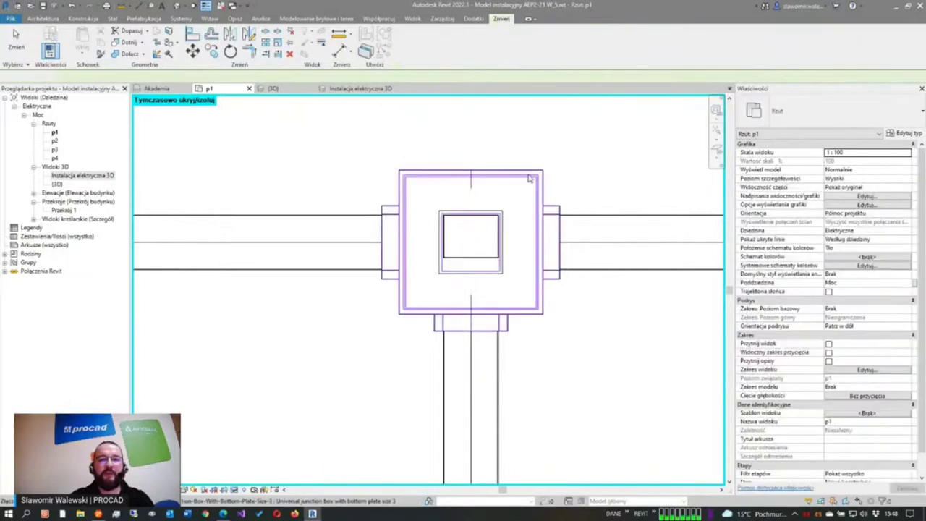
pyautogui.scroll(-2, 309, 157)
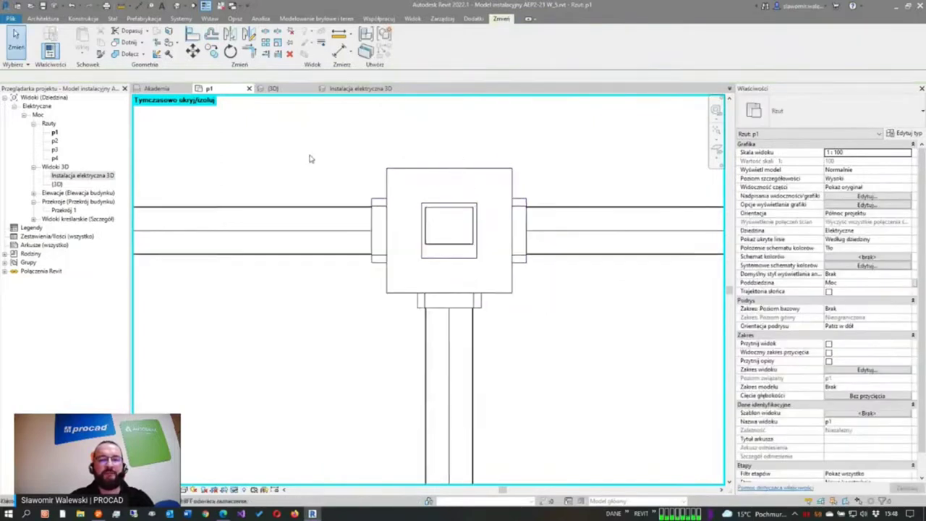
pyautogui.click(489, 169)
pyautogui.moveTo(499, 173); pyautogui.dragTo(557, 179)
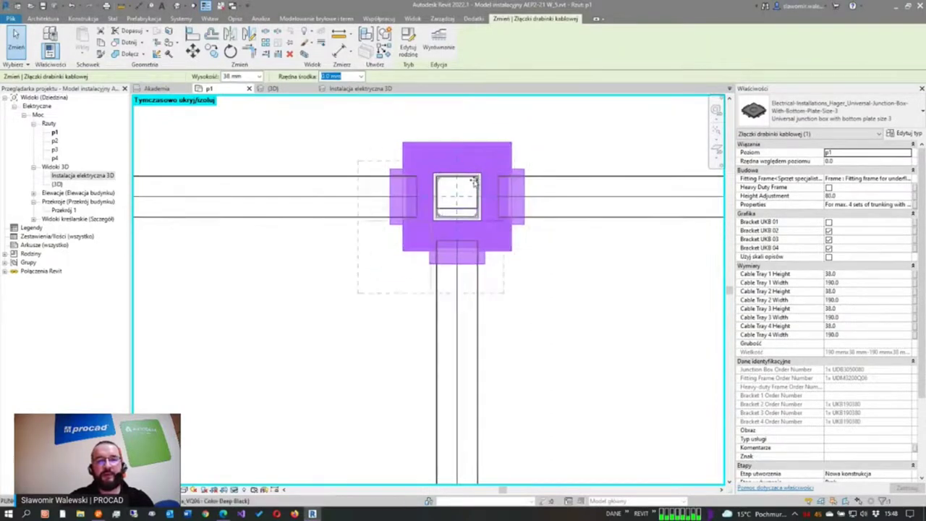
pyautogui.click(298, 193)
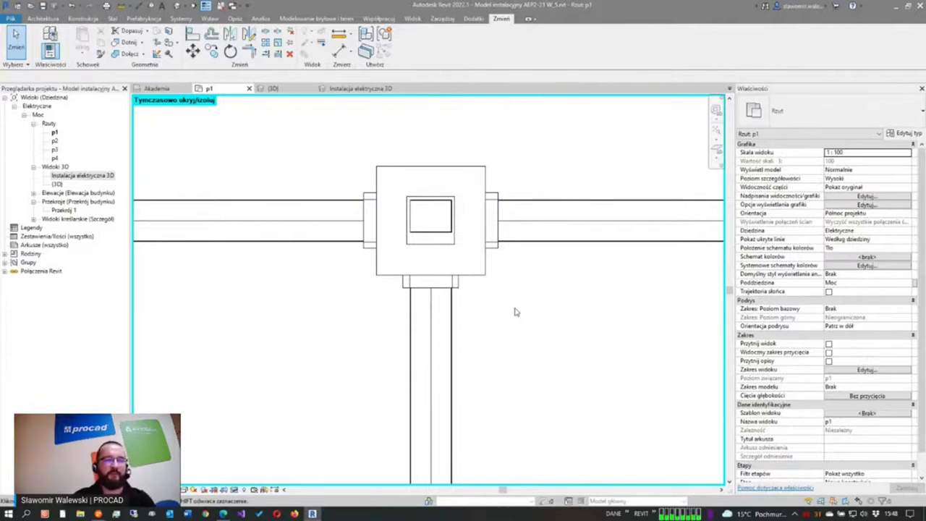
# Step: Pan across the trunking layout and inspect the long horizontal cable tray
pyautogui.scroll(-3, 297, 234)
pyautogui.scroll(-2, 306, 169)
pyautogui.scroll(-1, 302, 165)
pyautogui.scroll(-2, 303, 165)
pyautogui.scroll(-1, 318, 172)
pyautogui.moveTo(482, 244); pyautogui.dragTo(424, 213, button='middle')
pyautogui.scroll(-2, 419, 212)
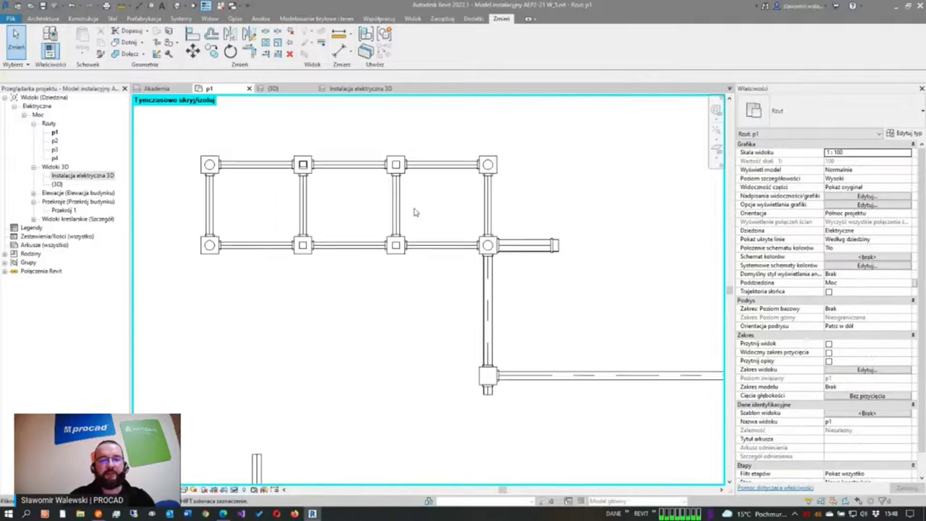
pyautogui.moveTo(511, 296)
pyautogui.mouseDown(button='middle')
pyautogui.moveTo(429, 287)
pyautogui.moveTo(462, 285)
pyautogui.mouseUp(button='middle')
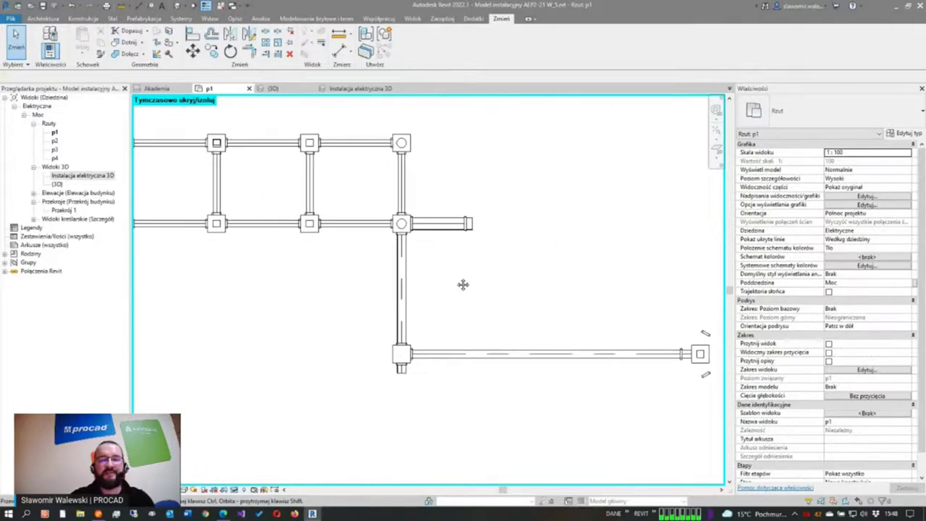
pyautogui.scroll(-1, 442, 272)
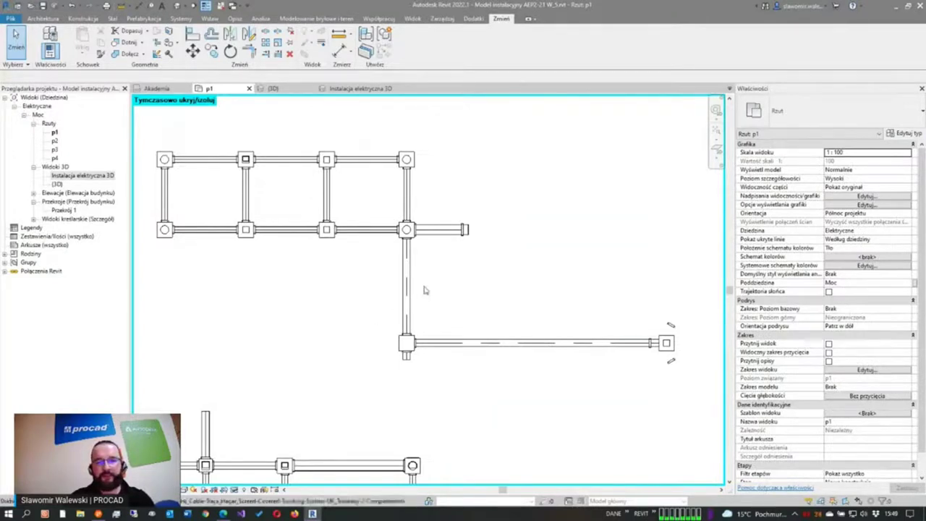
pyautogui.moveTo(531, 311); pyautogui.dragTo(517, 308, button='middle')
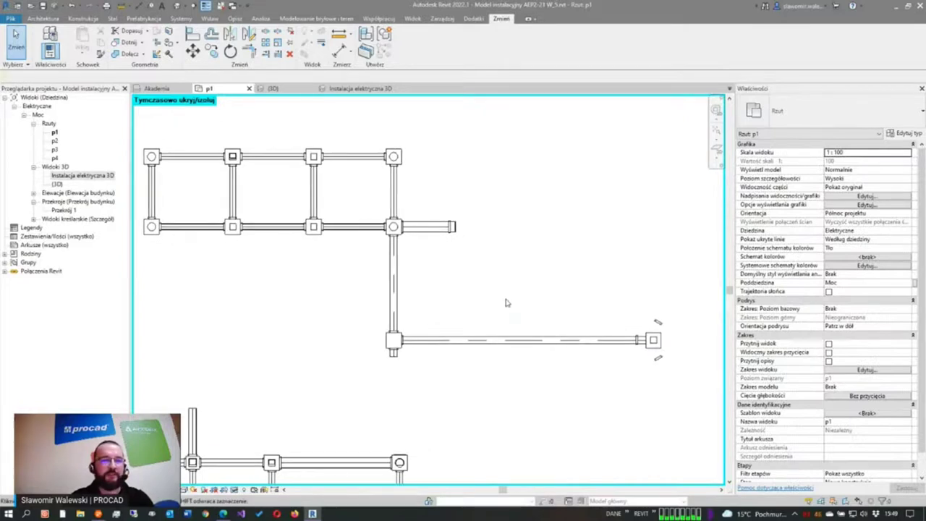
pyautogui.click(501, 337)
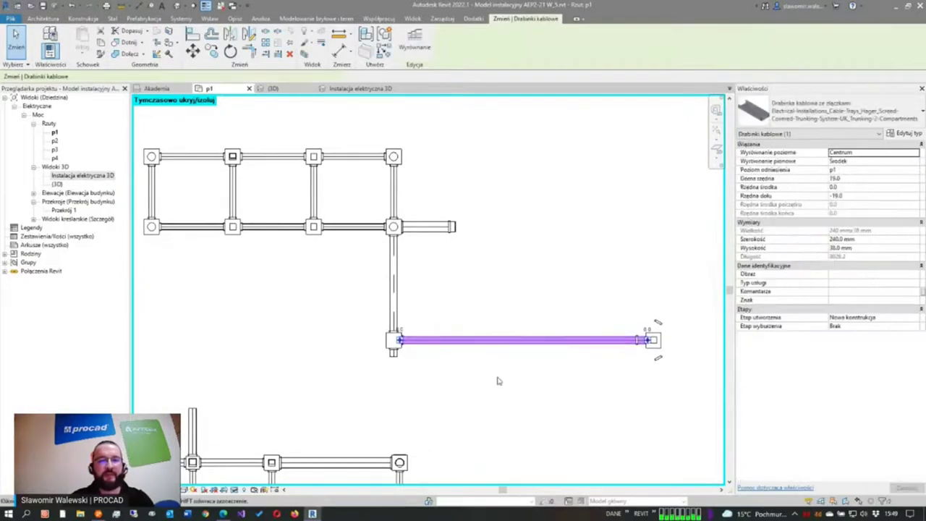
pyautogui.click(497, 386)
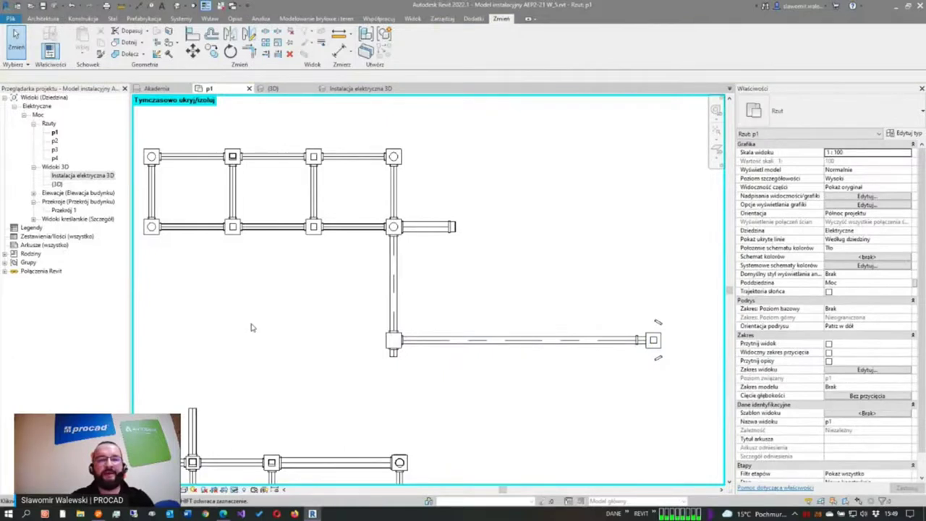
pyautogui.moveTo(251, 328); pyautogui.dragTo(296, 314, button='middle')
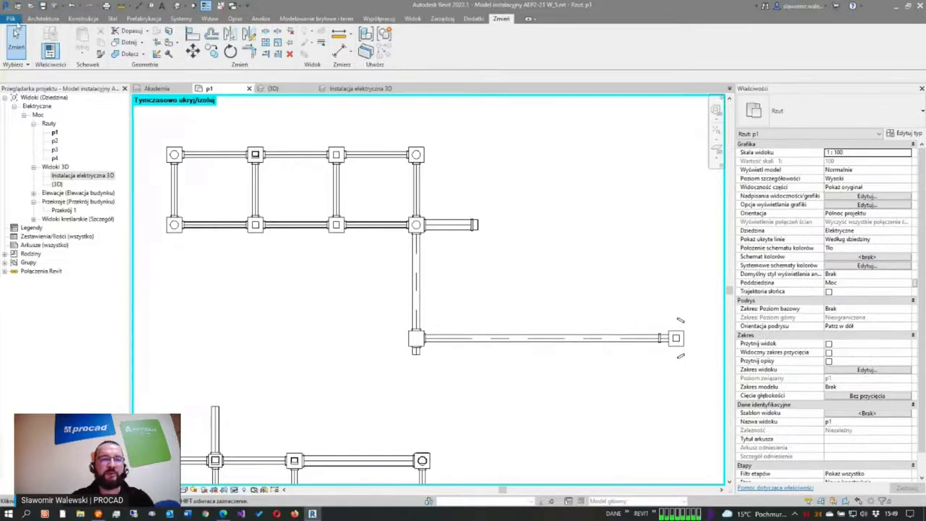
# Step: Open the 1340934v22 screed trunking system 3D.rvt model from Rodziny > Modele z rodzinami
pyautogui.click(31, 6)
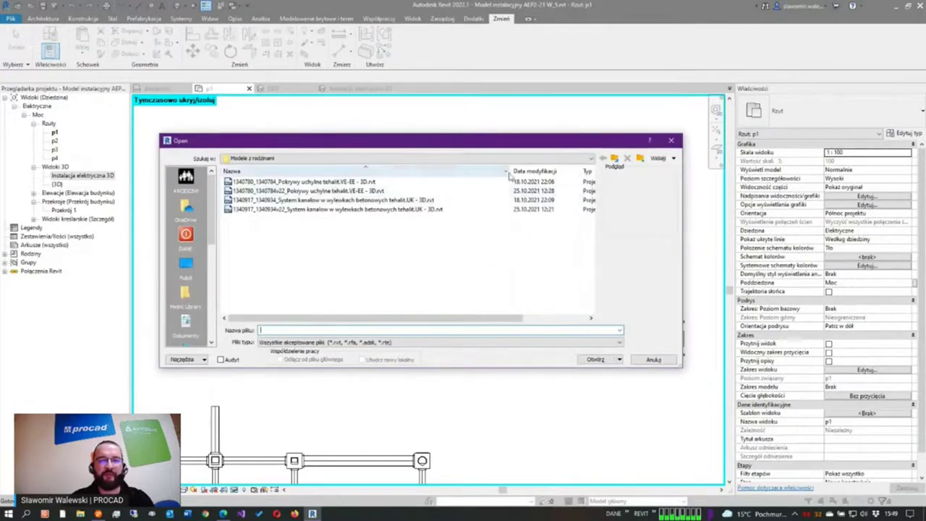
pyautogui.click(614, 157)
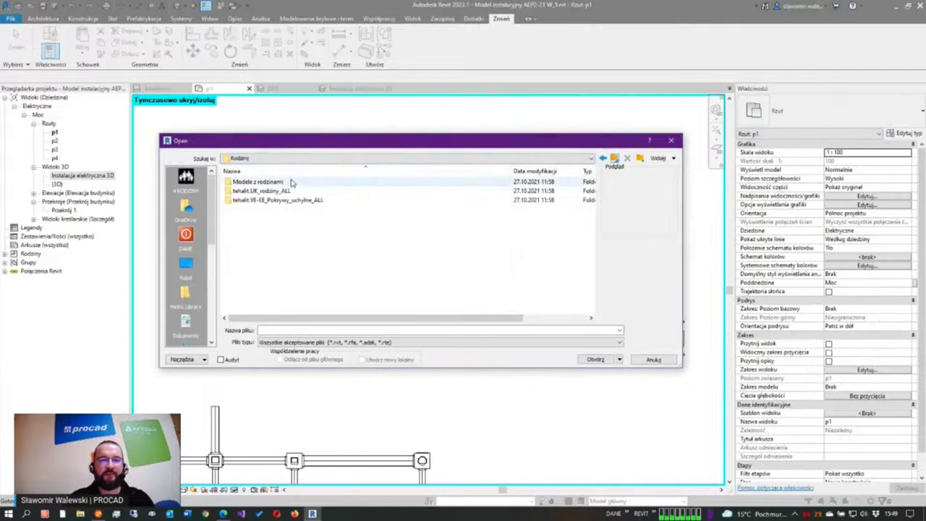
pyautogui.click(614, 158)
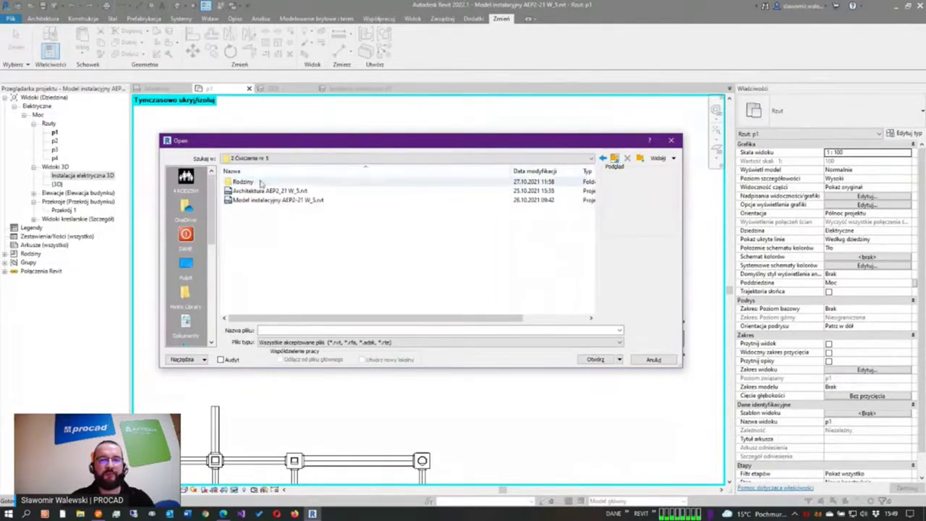
pyautogui.doubleClick(252, 182)
pyautogui.doubleClick(255, 182)
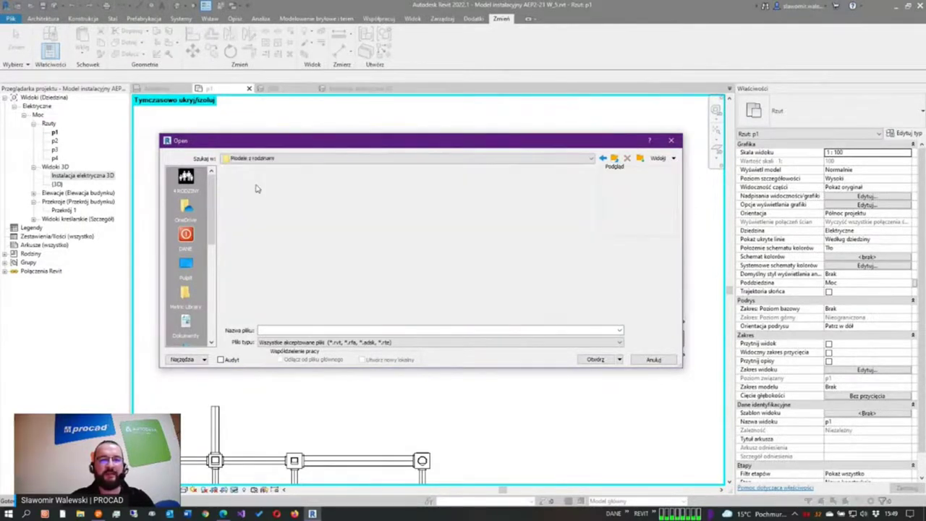
pyautogui.moveTo(283, 209)
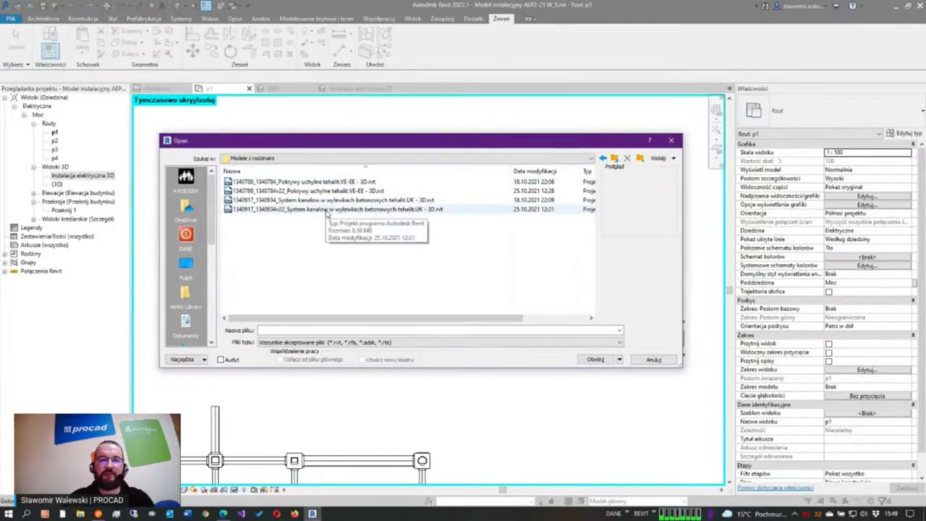
pyautogui.click(286, 209)
pyautogui.click(595, 360)
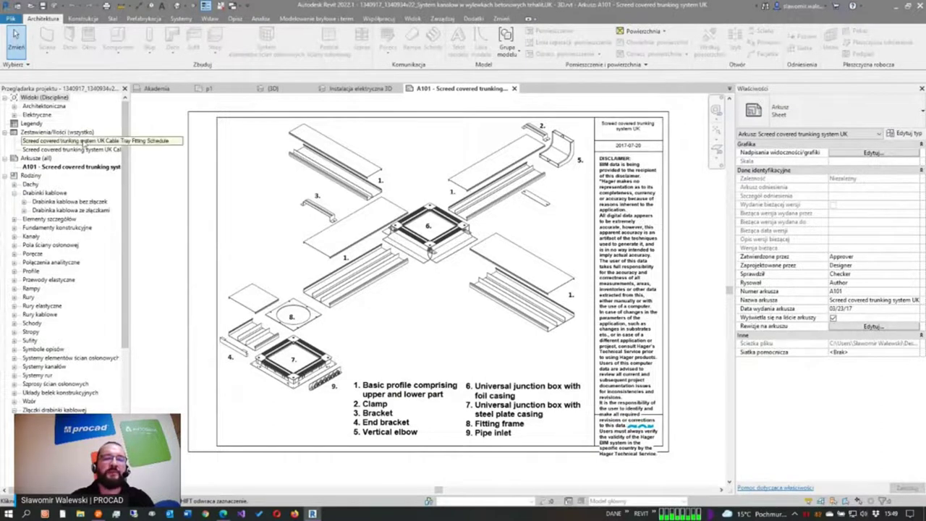
# Step: Open the Cable Tray Fitting and Cable Tray schedules, select both, and return to plan p1
pyautogui.click(84, 142)
pyautogui.doubleClick(84, 143)
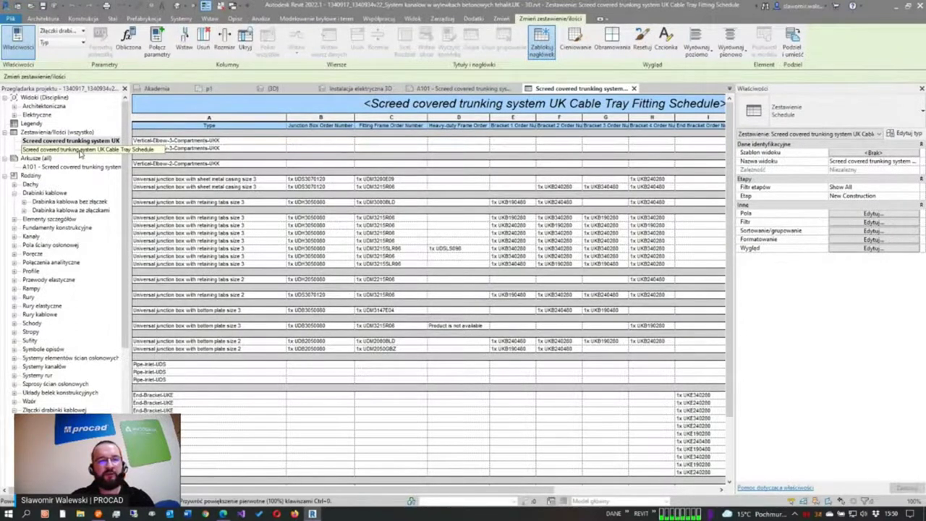
pyautogui.click(80, 150)
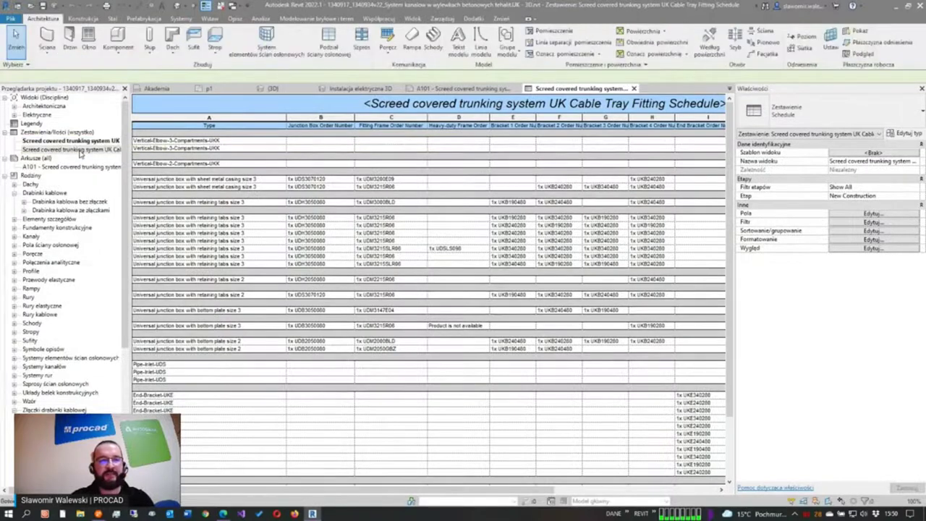
pyautogui.doubleClick(80, 150)
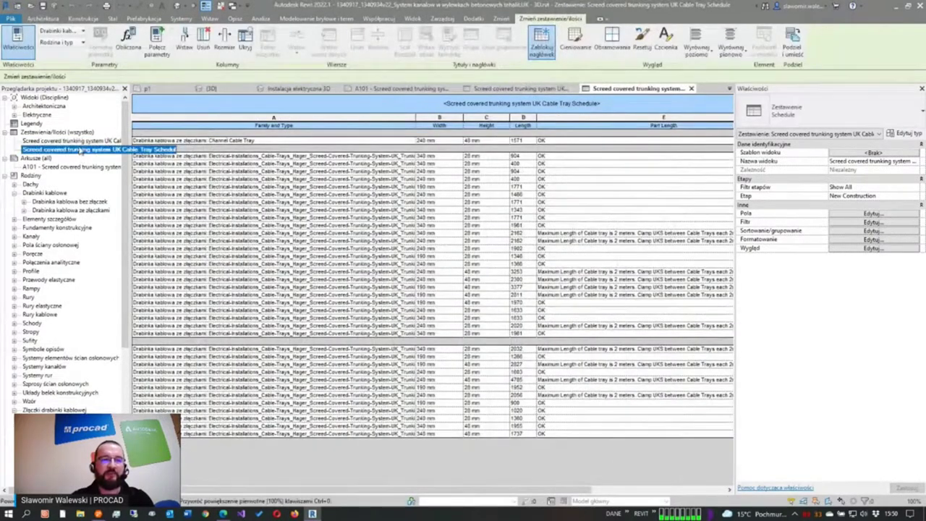
pyautogui.keyDown('ctrl'); pyautogui.click(79, 141); pyautogui.keyUp('ctrl')
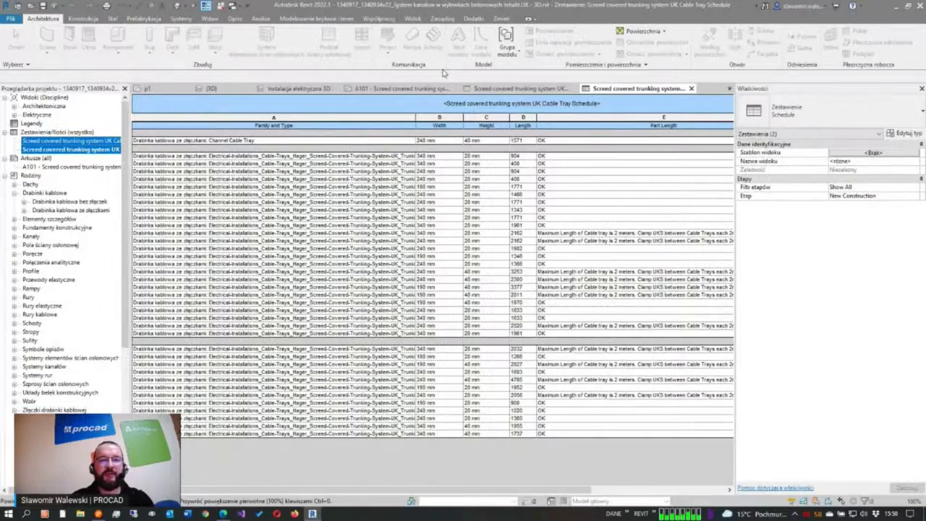
pyautogui.click(161, 90)
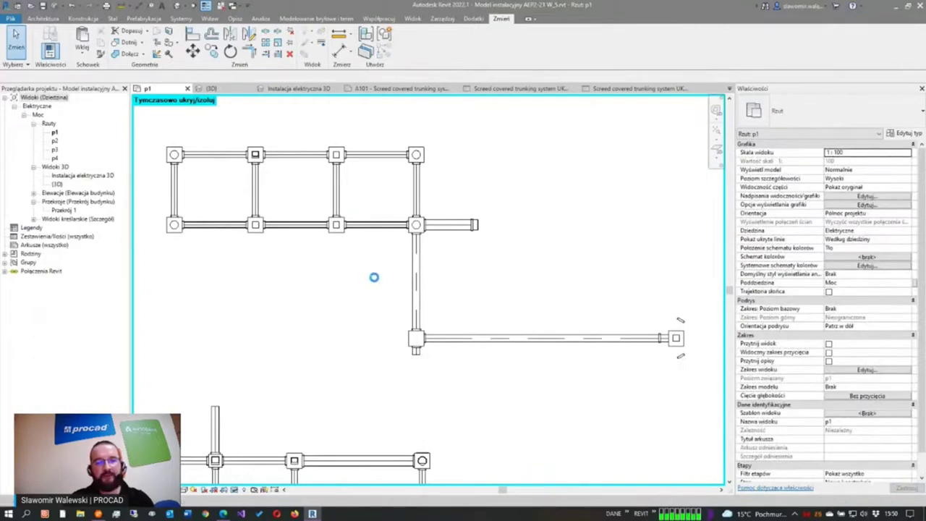
# Step: Paste both Hager schedules into the installation model and close the schedule and A101 tabs
pyautogui.hotkey('ctrl', 'Tab')
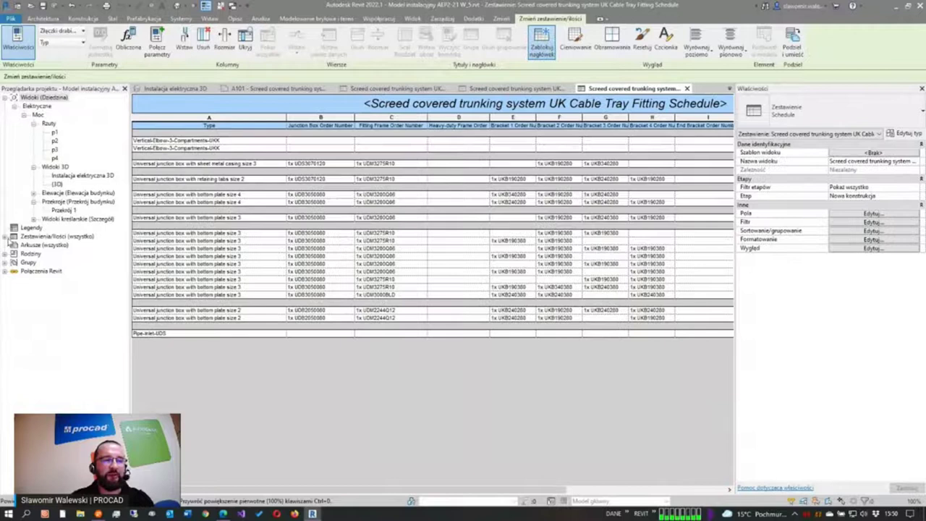
pyautogui.click(6, 236)
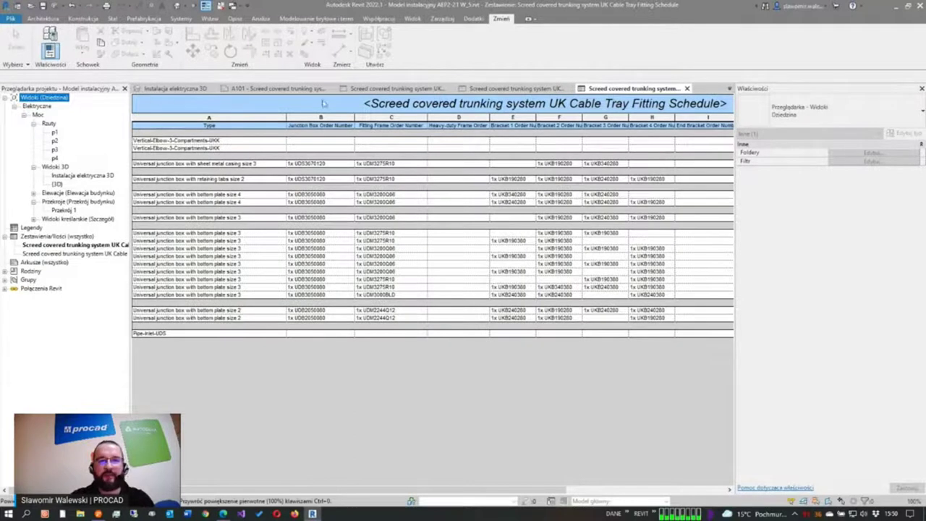
pyautogui.click(685, 88)
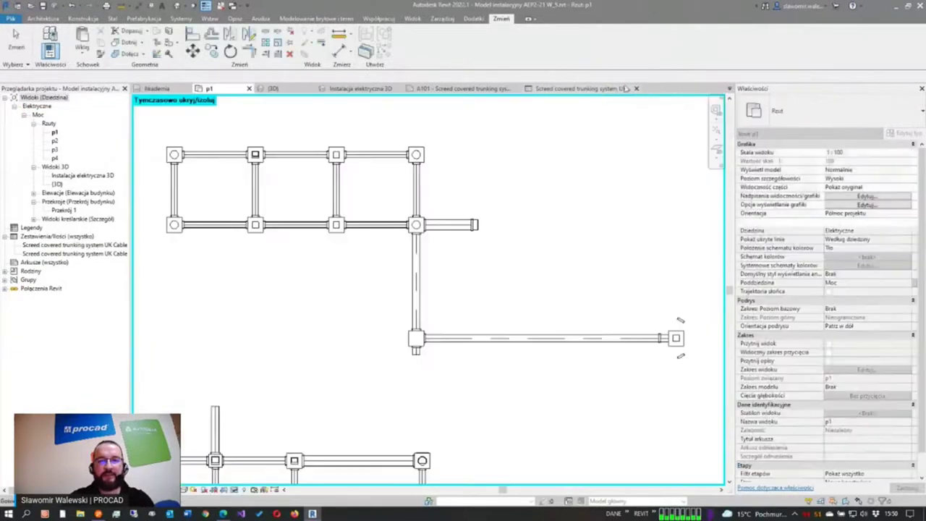
pyautogui.click(518, 88)
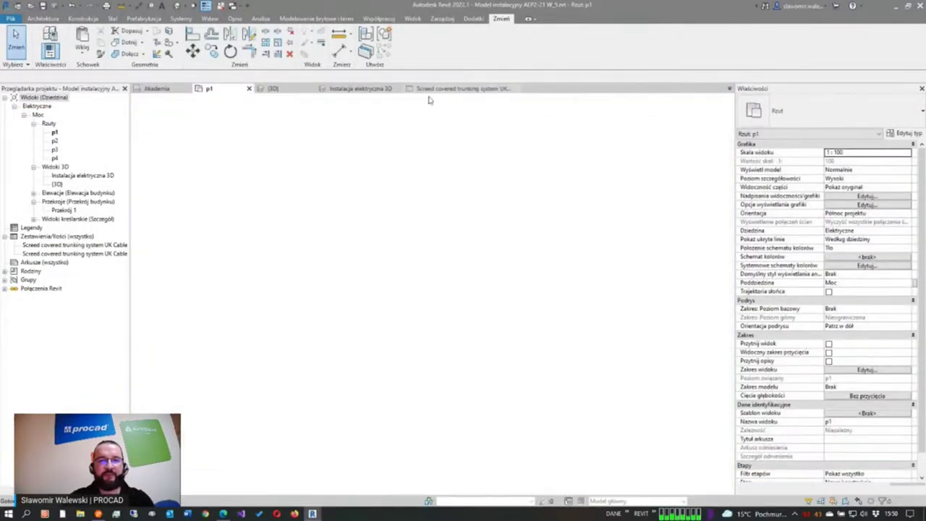
pyautogui.click(515, 88)
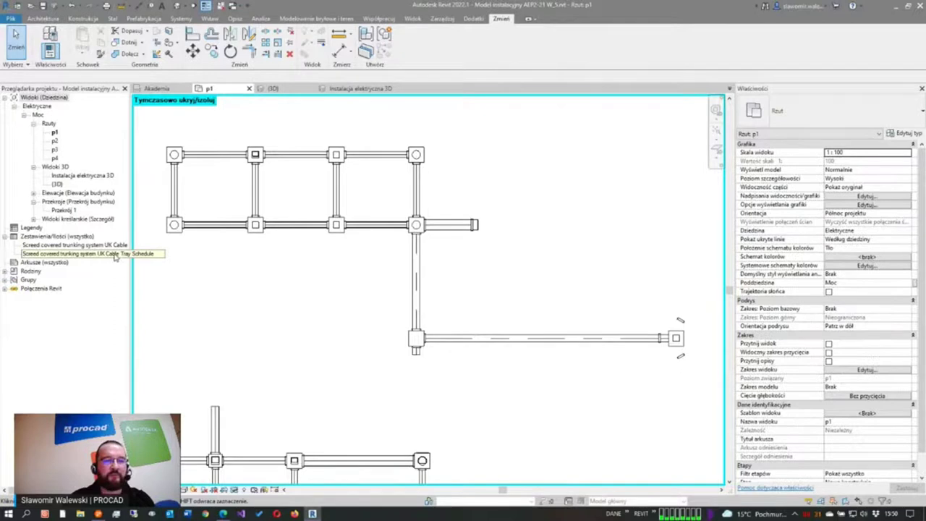
# Step: In the cable tray schedule, pick an over-length tray's Length and highlight it in the model
pyautogui.doubleClick(114, 254)
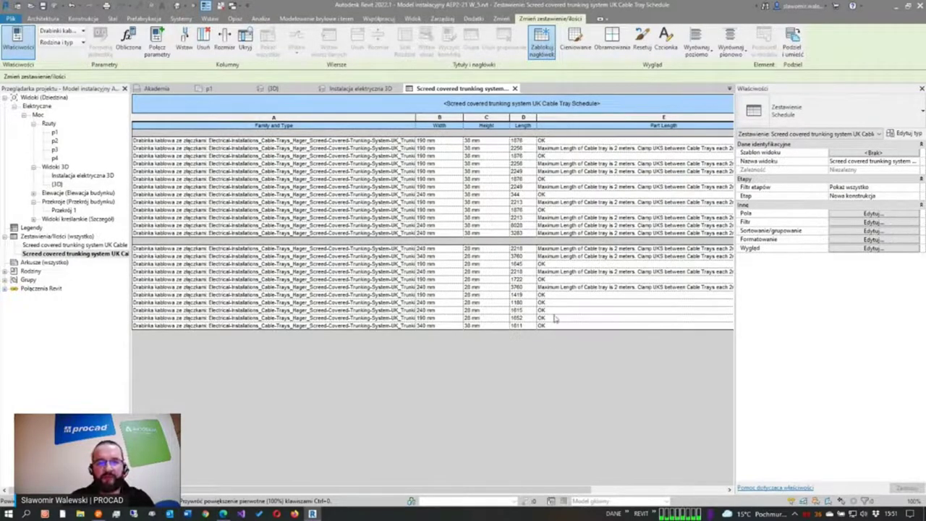
pyautogui.moveTo(472, 490); pyautogui.dragTo(526, 461)
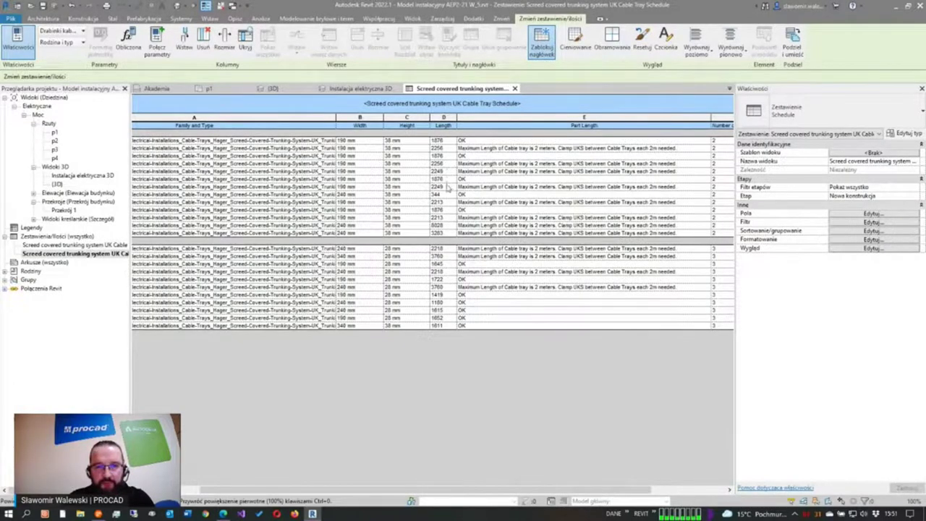
pyautogui.click(448, 227)
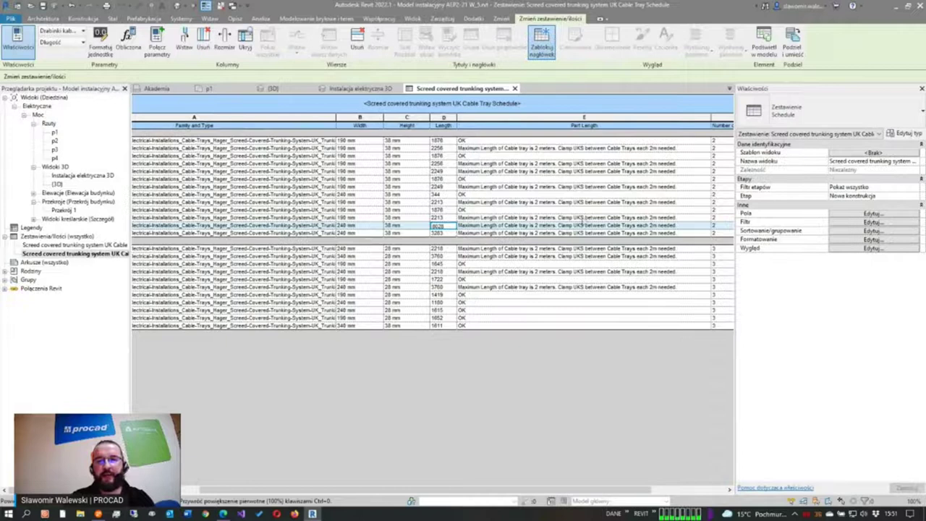
pyautogui.moveTo(769, 63); pyautogui.dragTo(779, 107)
pyautogui.moveTo(755, 41); pyautogui.dragTo(723, 29)
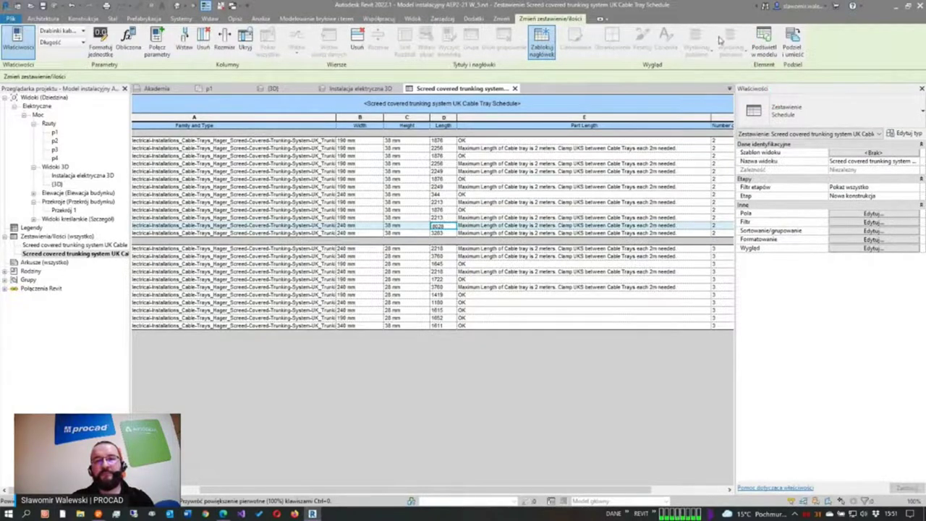
pyautogui.click(763, 36)
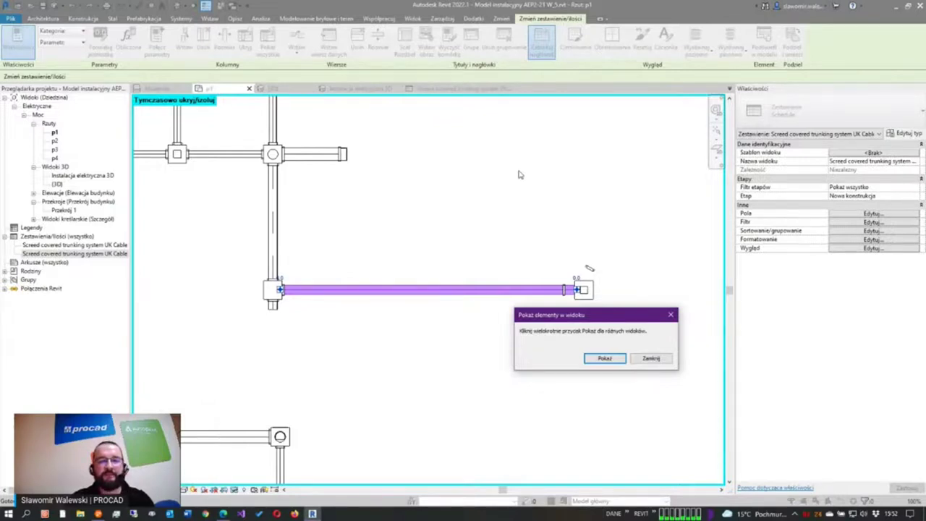
# Step: Close the Show Elements in View dialog and click back into plan p1
pyautogui.click(649, 360)
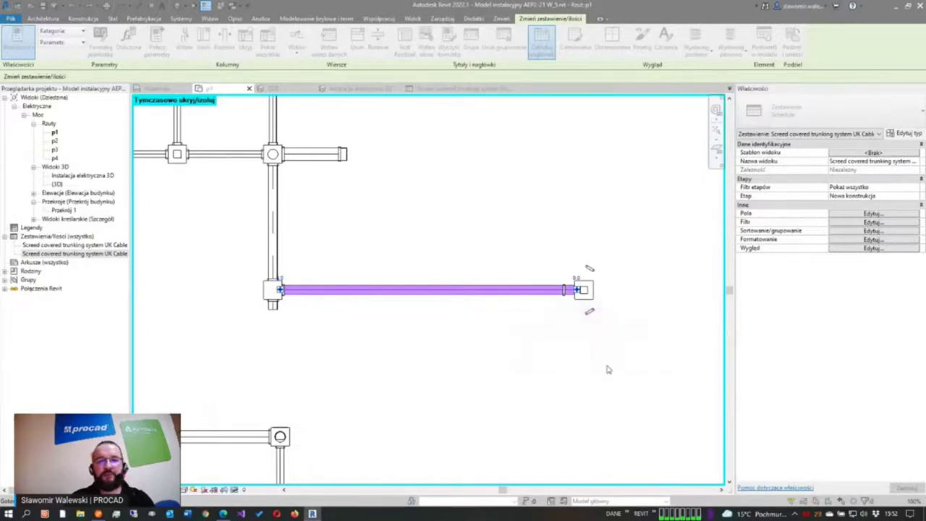
pyautogui.click(369, 242)
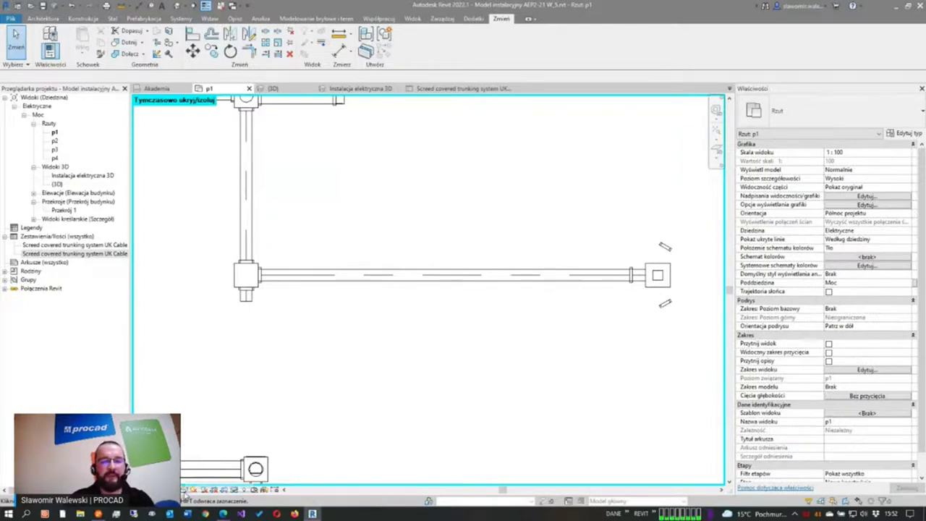
# Step: Switch plan p1 to Hidden Line and zoom around the trunking run between its junction boxes
pyautogui.click(186, 490)
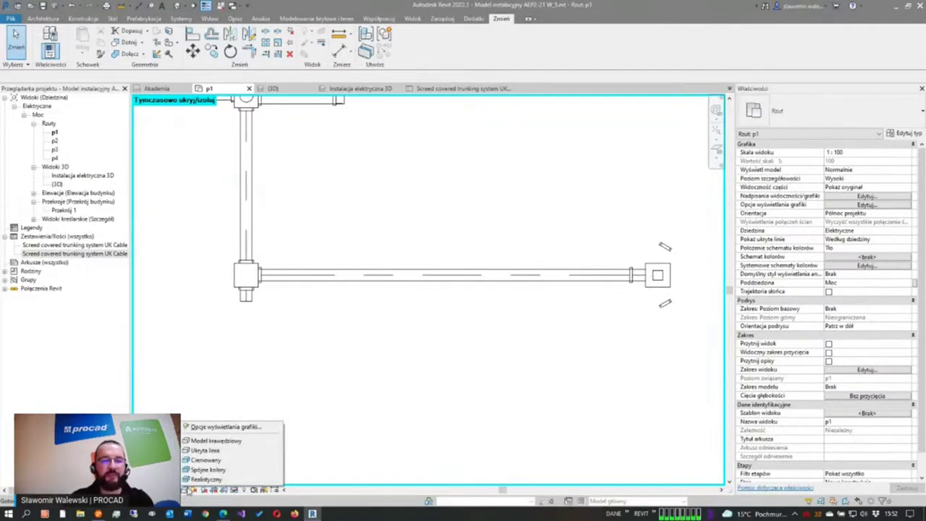
pyautogui.click(206, 449)
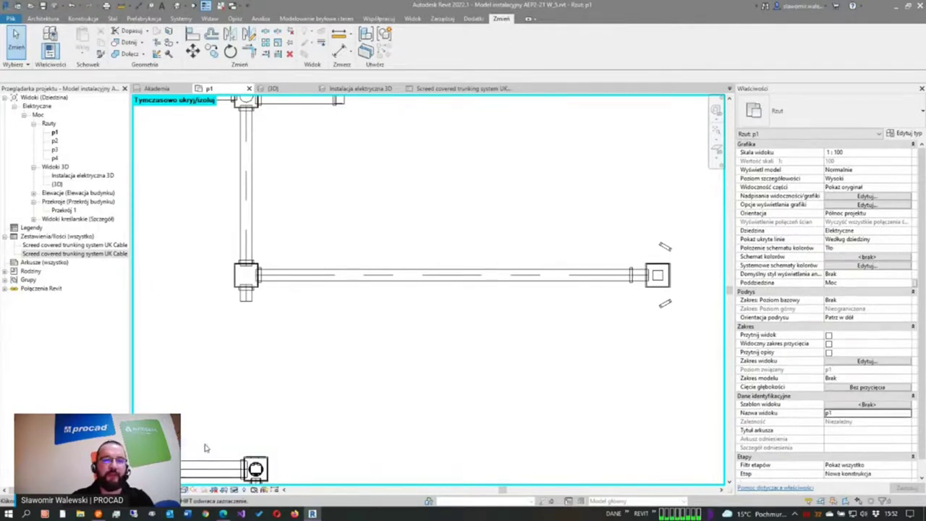
pyautogui.scroll(2, 246, 276)
pyautogui.scroll(2, 249, 271)
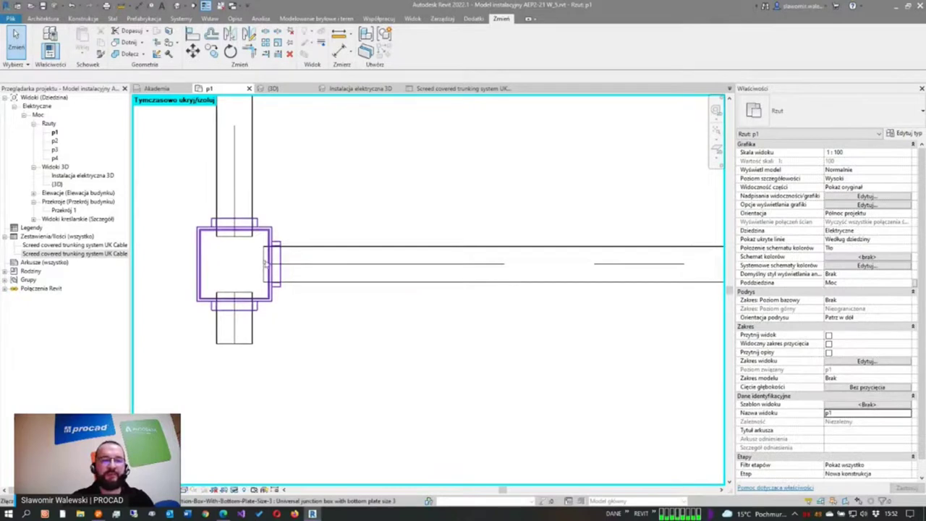
pyautogui.scroll(-2, 247, 266)
pyautogui.scroll(-2, 249, 266)
pyautogui.scroll(-1, 253, 267)
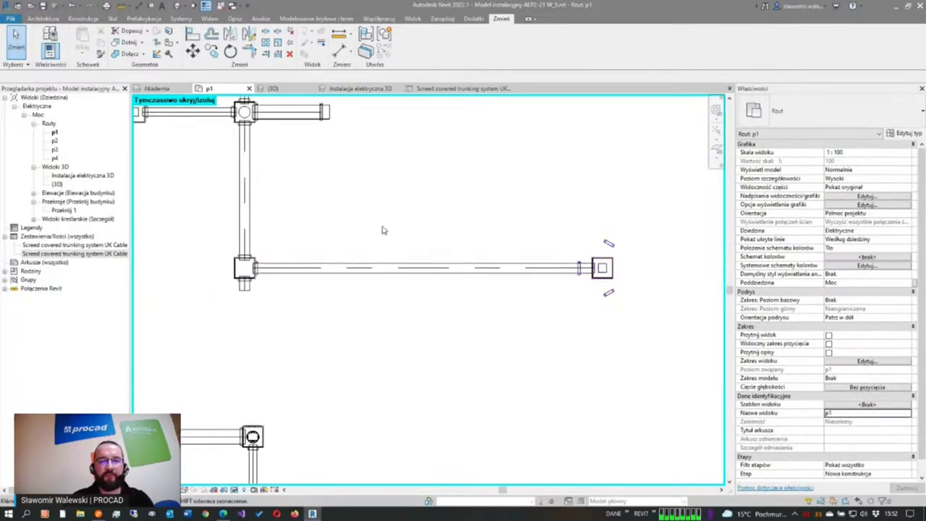
pyautogui.scroll(1, 268, 248)
pyautogui.scroll(1, 273, 249)
pyautogui.scroll(-2, 304, 241)
pyautogui.moveTo(343, 233); pyautogui.dragTo(316, 234, button='middle')
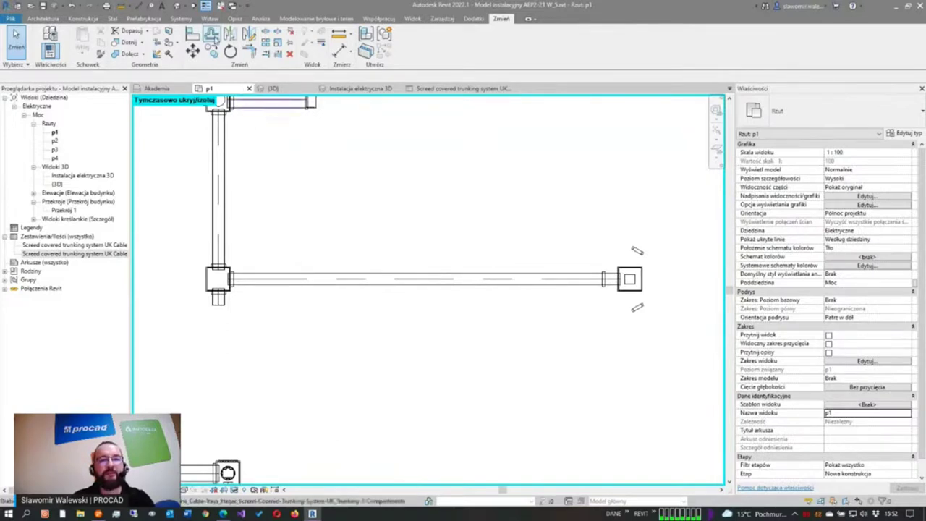
pyautogui.click(187, 20)
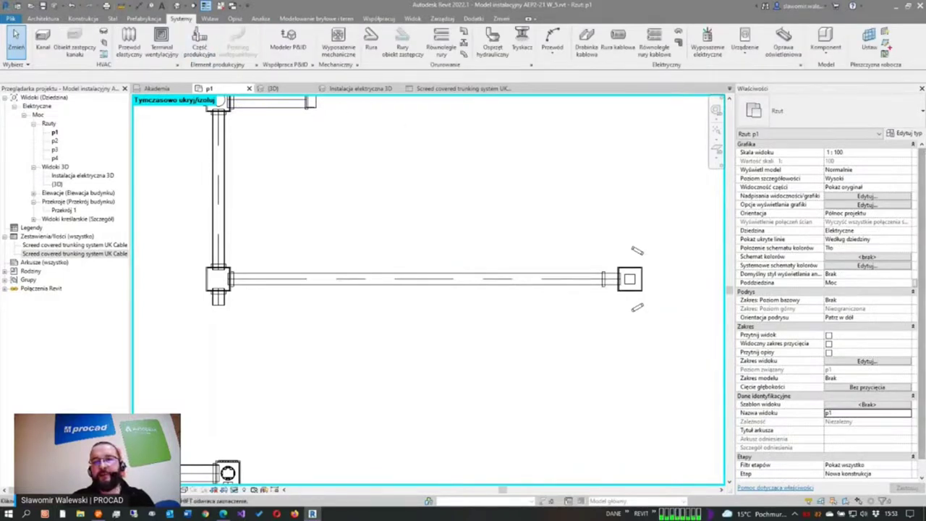
# Step: Draw a vertical reference plane straight down from the trunking's left end
pyautogui.moveTo(888, 43)
pyautogui.mouseDown()
pyautogui.moveTo(910, 35)
pyautogui.moveTo(905, 25)
pyautogui.mouseUp()
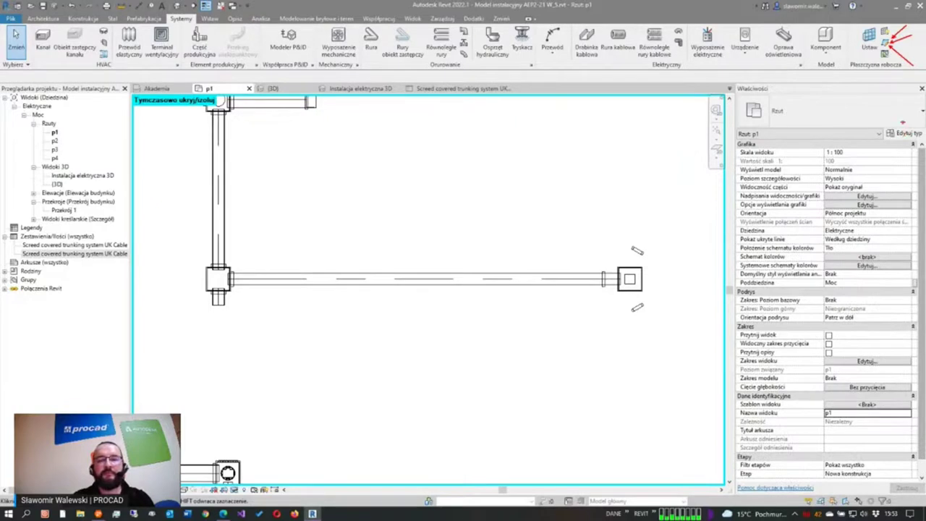
pyautogui.press('Escape')
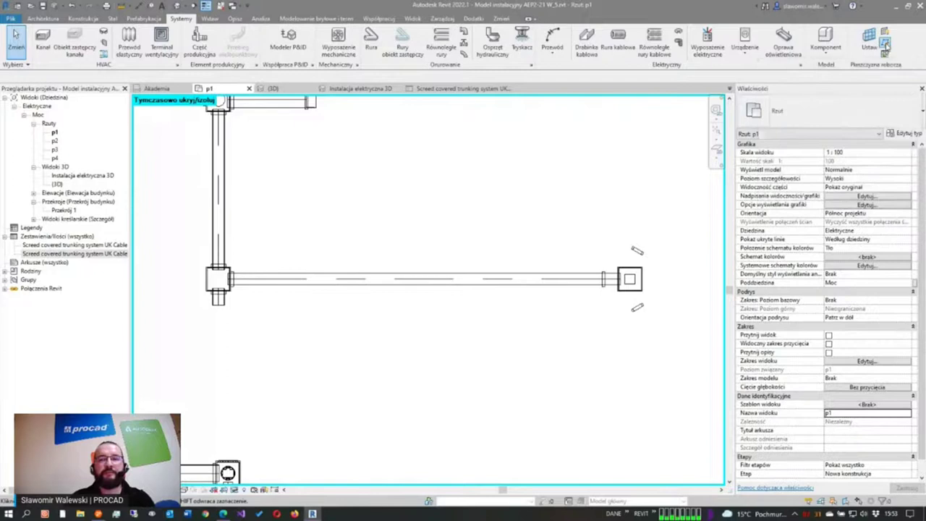
pyautogui.click(887, 44)
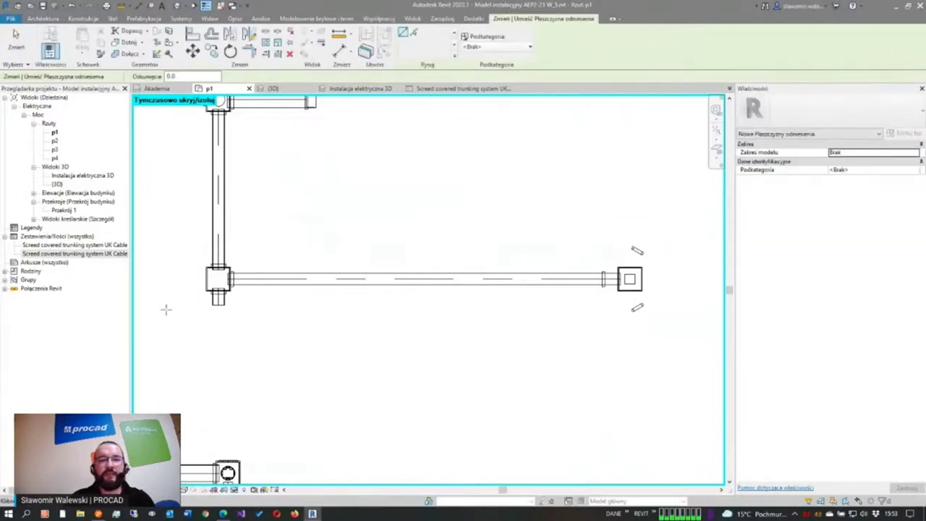
pyautogui.scroll(4, 226, 269)
pyautogui.scroll(2, 232, 260)
pyautogui.scroll(1, 246, 250)
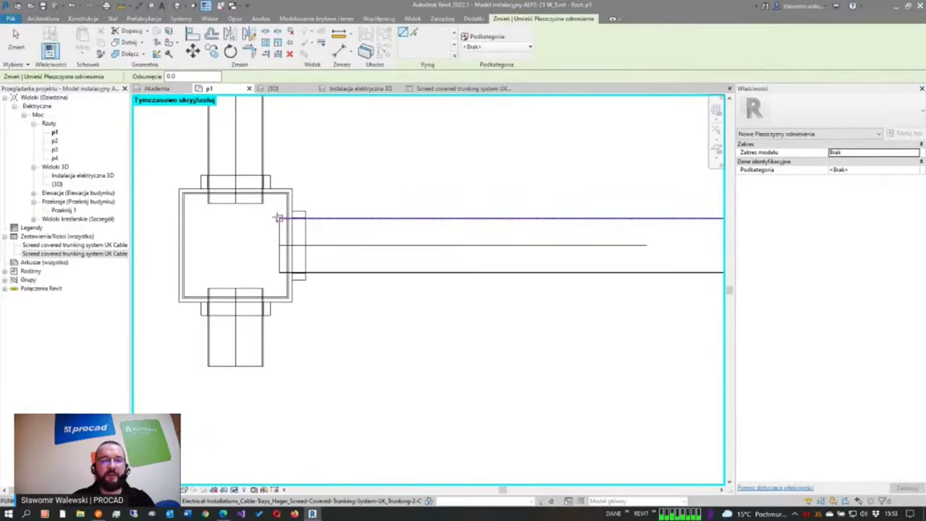
pyautogui.click(278, 217)
pyautogui.scroll(-2, 279, 217)
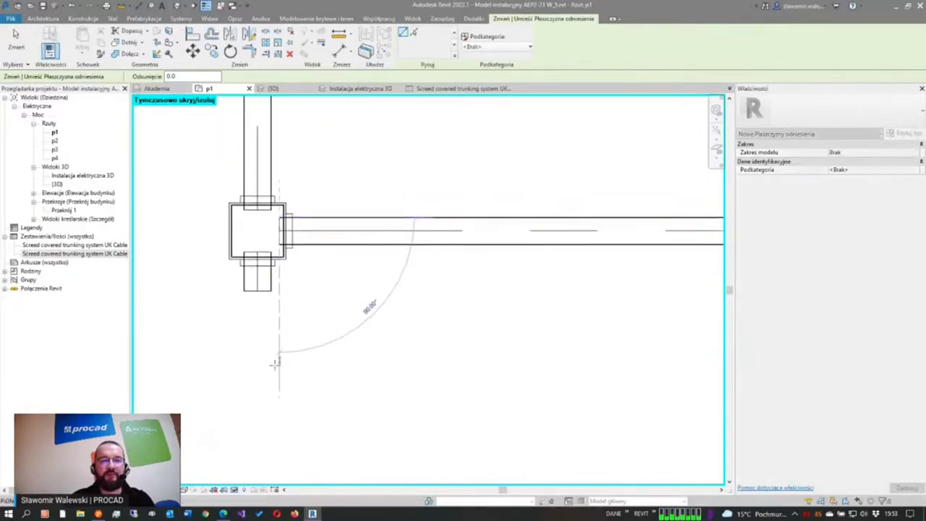
pyautogui.click(279, 385)
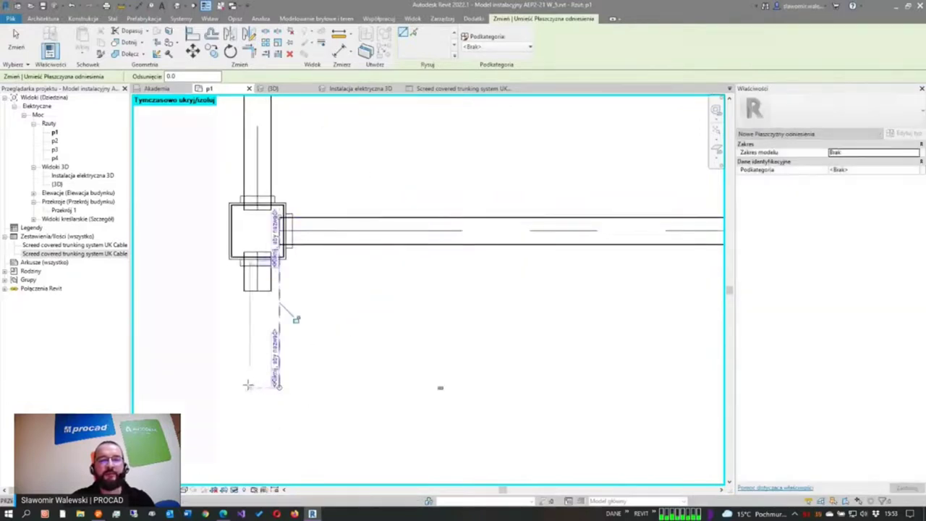
pyautogui.scroll(-2, 234, 376)
pyautogui.scroll(-1, 233, 375)
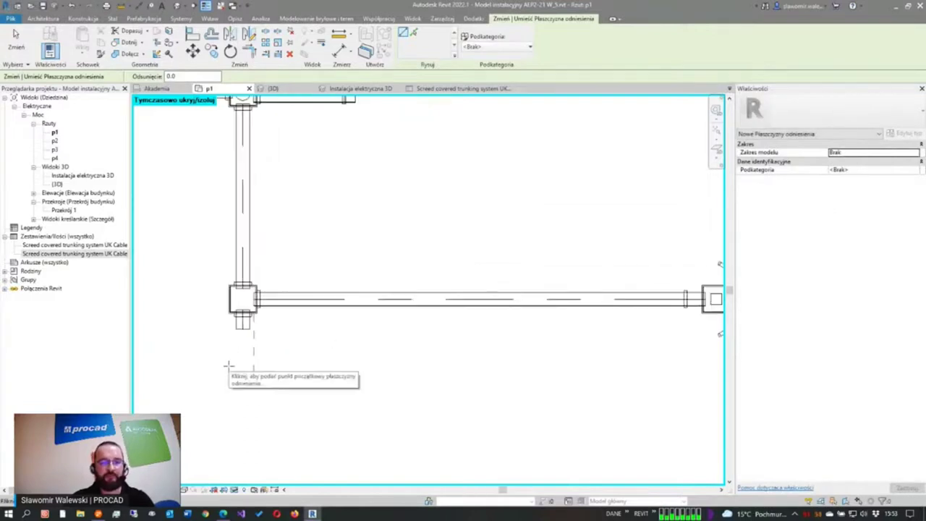
pyautogui.press('Escape')
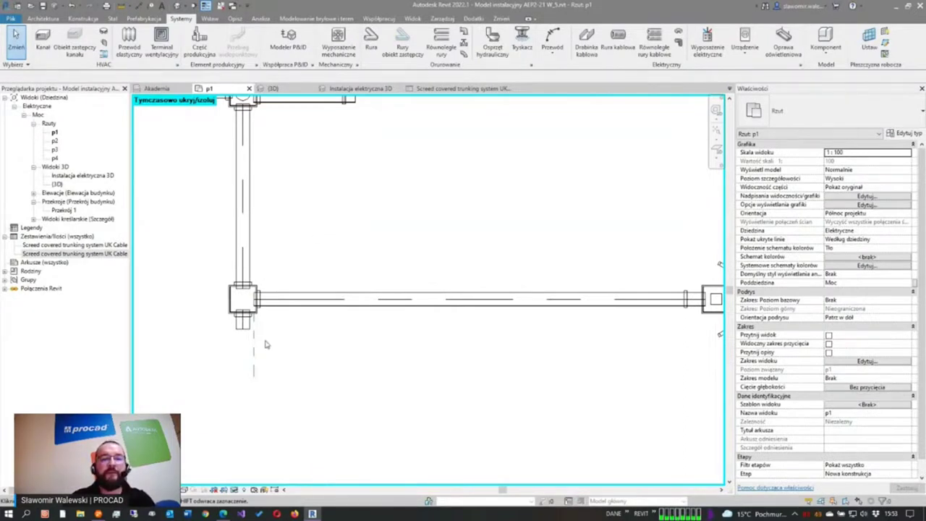
# Step: Select the new vertical reference plane at the trunking's left end
pyautogui.scroll(-1, 258, 353)
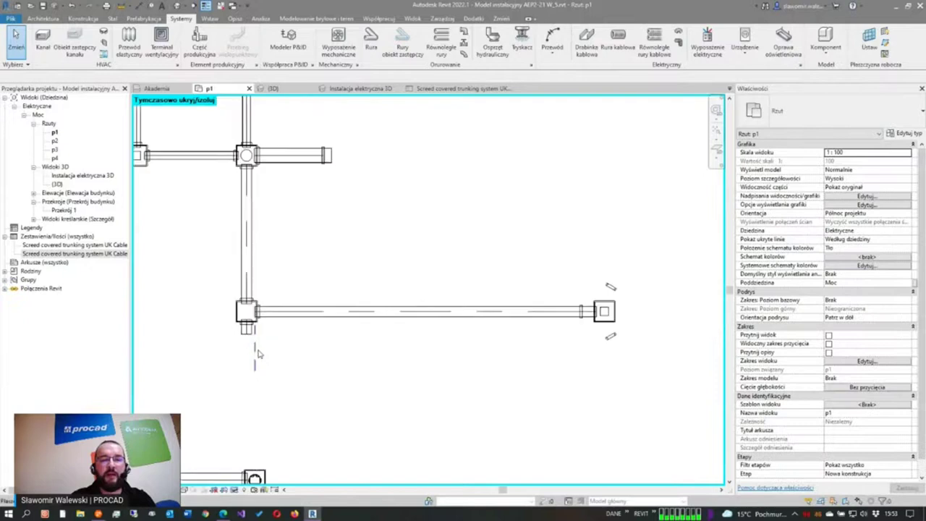
pyautogui.click(253, 348)
pyautogui.scroll(2, 254, 347)
pyautogui.scroll(-1, 265, 331)
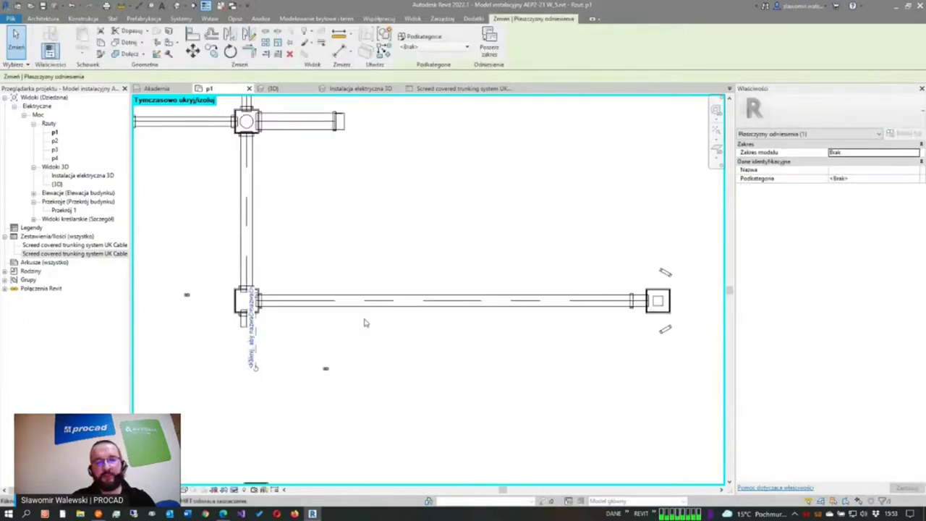
pyautogui.scroll(1, 241, 387)
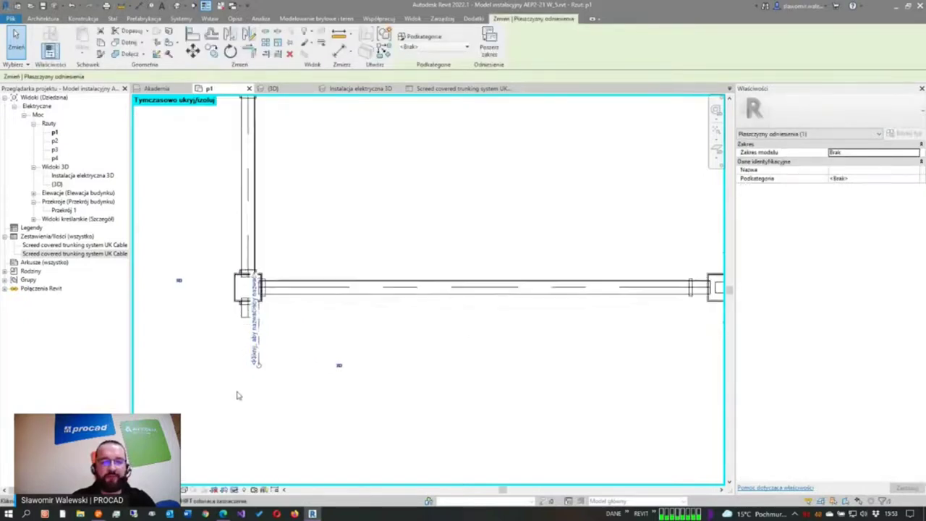
pyautogui.scroll(1, 237, 393)
pyautogui.click(303, 345)
pyautogui.click(263, 333)
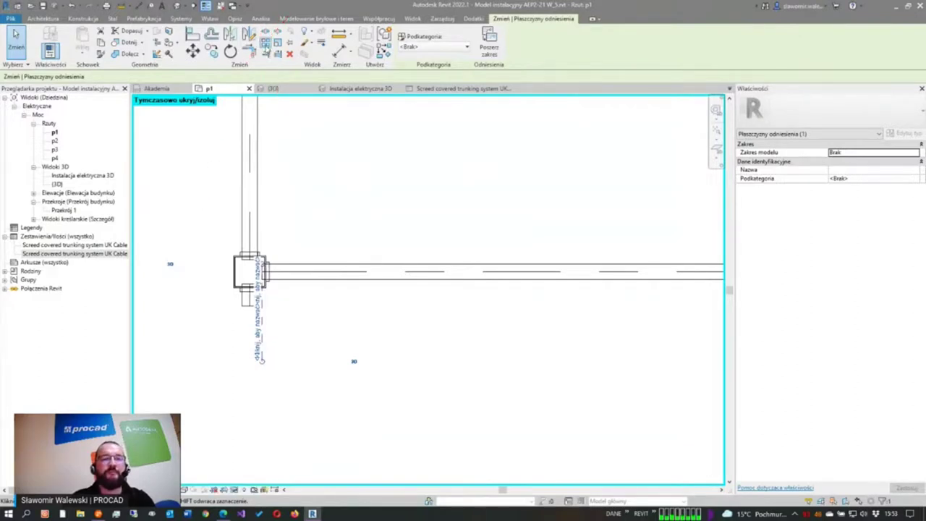
# Step: Array the reference plane (AR) into 5 copies at 2000 mm spacing along the trunking
pyautogui.press('a')
pyautogui.press('r')
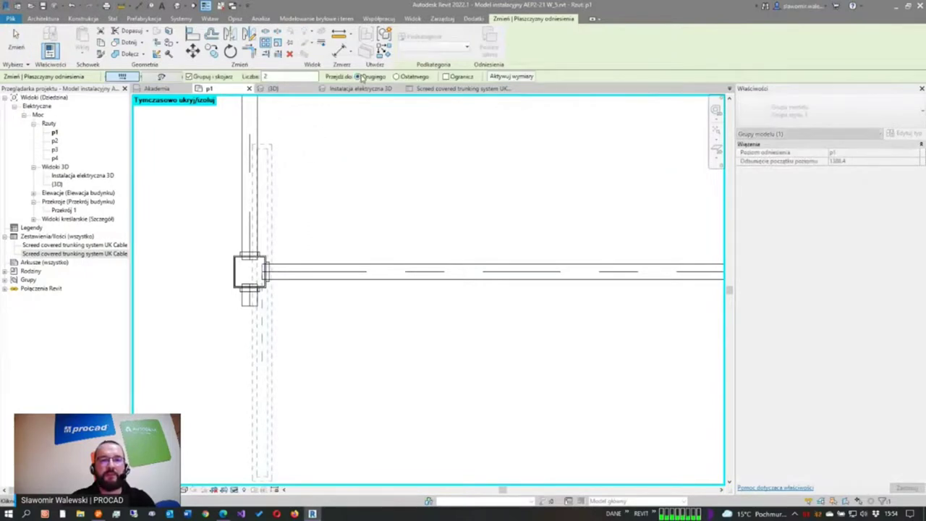
pyautogui.scroll(-2, 275, 161)
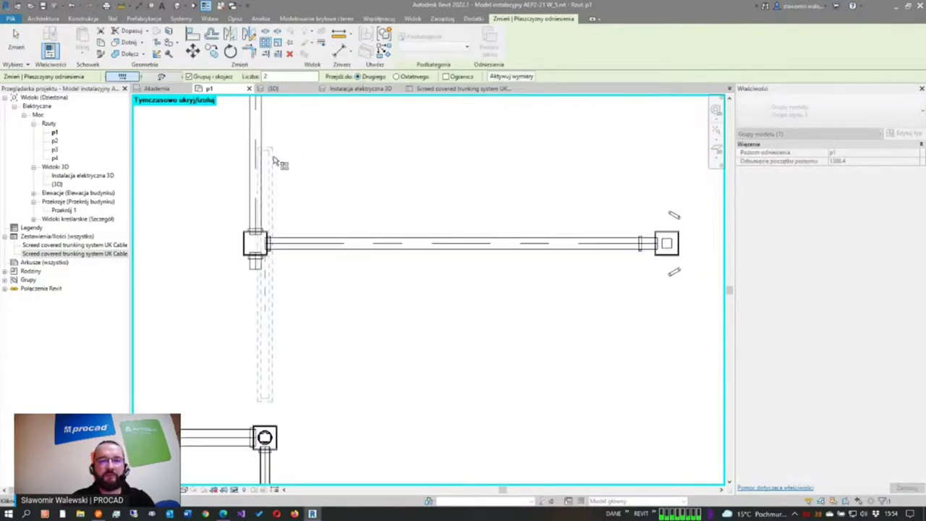
pyautogui.scroll(-1, 275, 161)
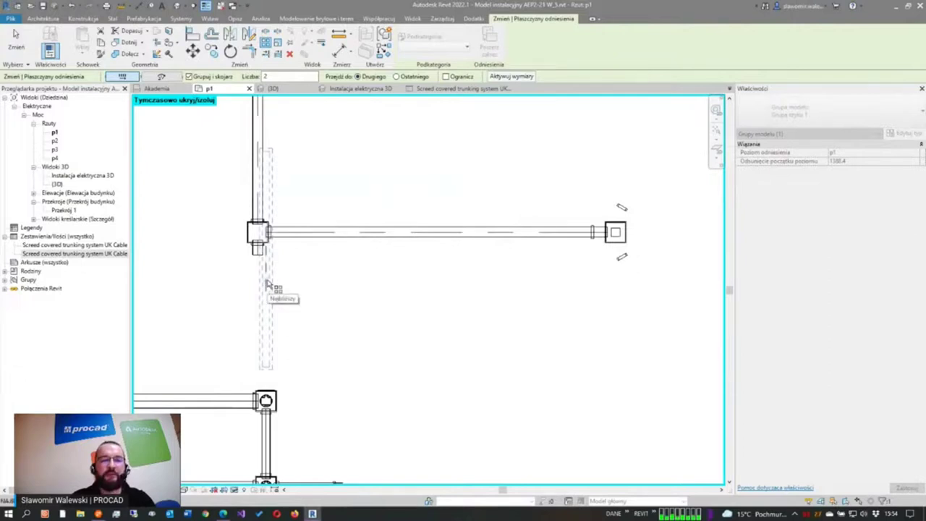
pyautogui.scroll(1, 267, 281)
pyautogui.scroll(1, 266, 274)
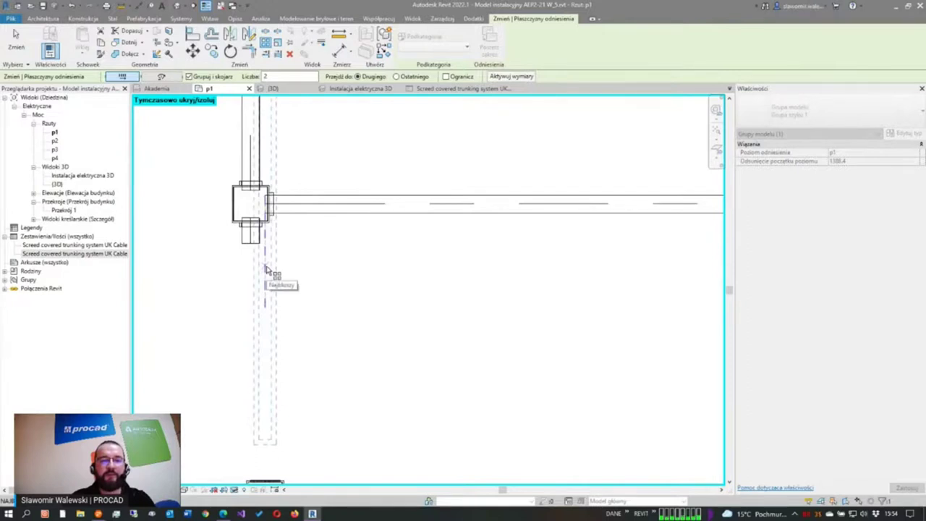
pyautogui.click(266, 270)
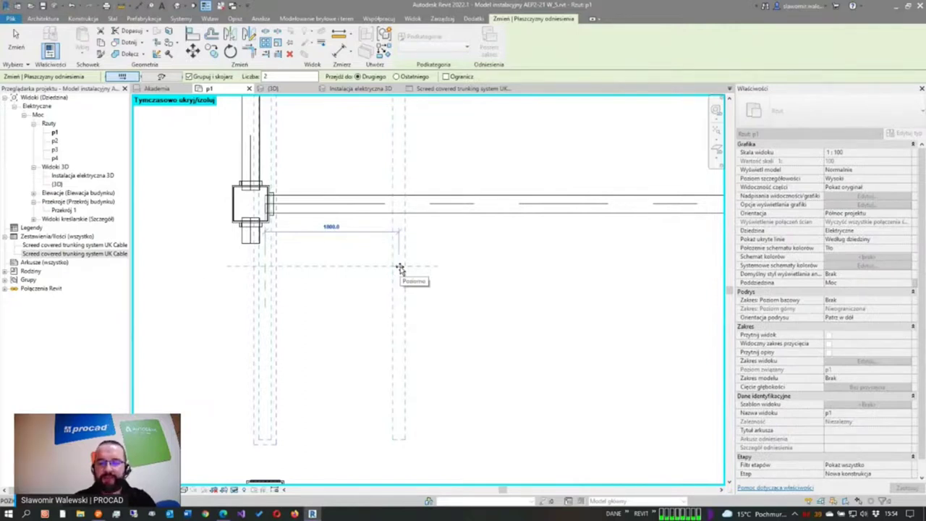
pyautogui.write('2000')
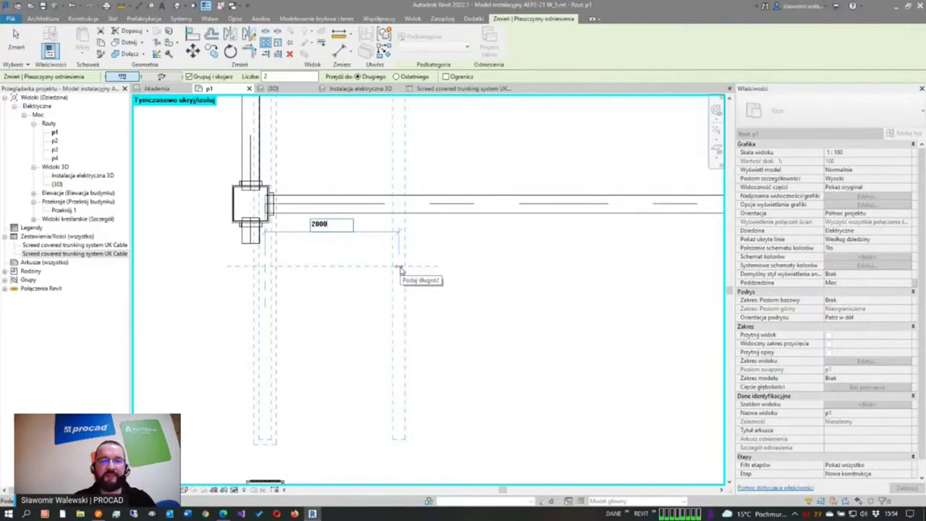
pyautogui.press('Return')
pyautogui.scroll(-1, 372, 232)
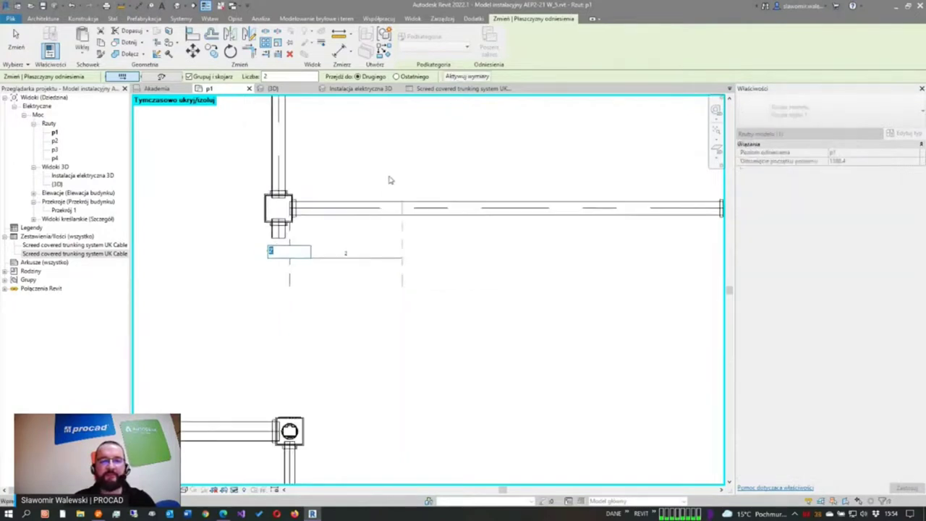
pyautogui.scroll(-1, 389, 180)
pyautogui.moveTo(451, 155); pyautogui.dragTo(397, 167, button='middle')
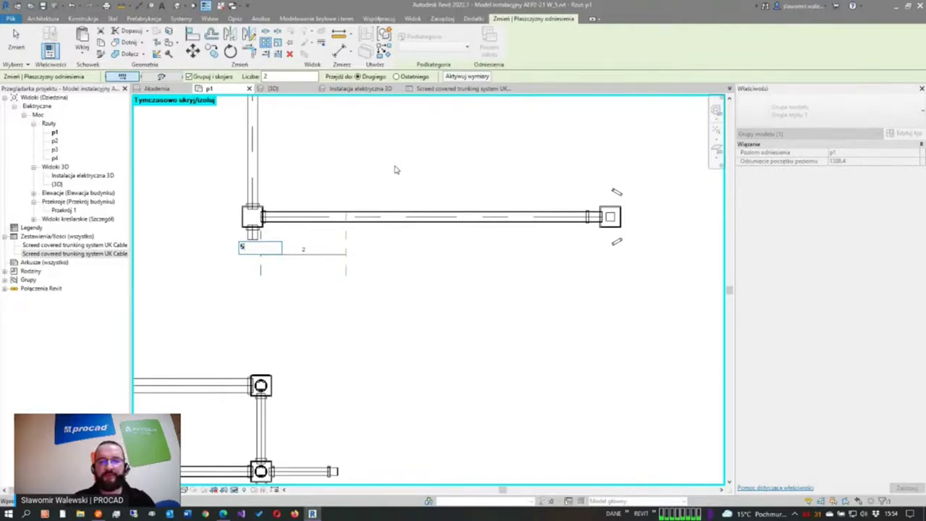
pyautogui.press('Return')
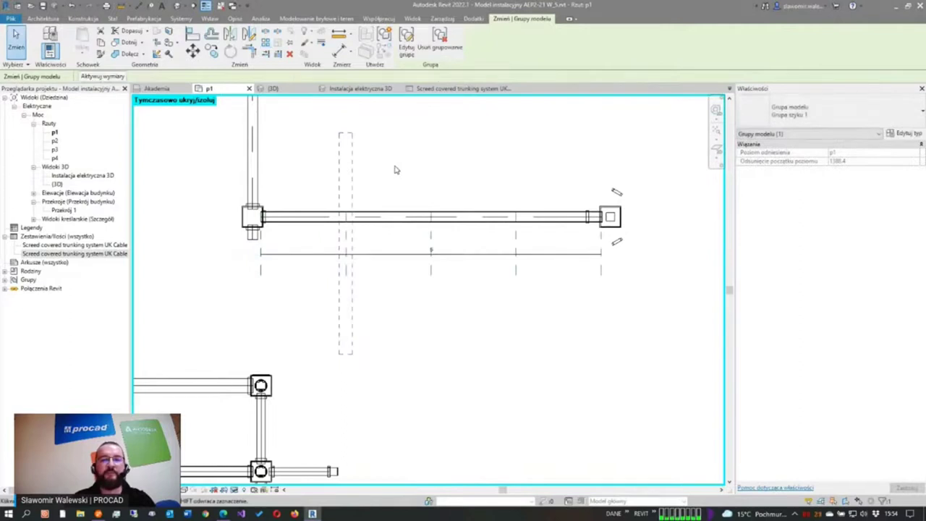
pyautogui.press('Escape')
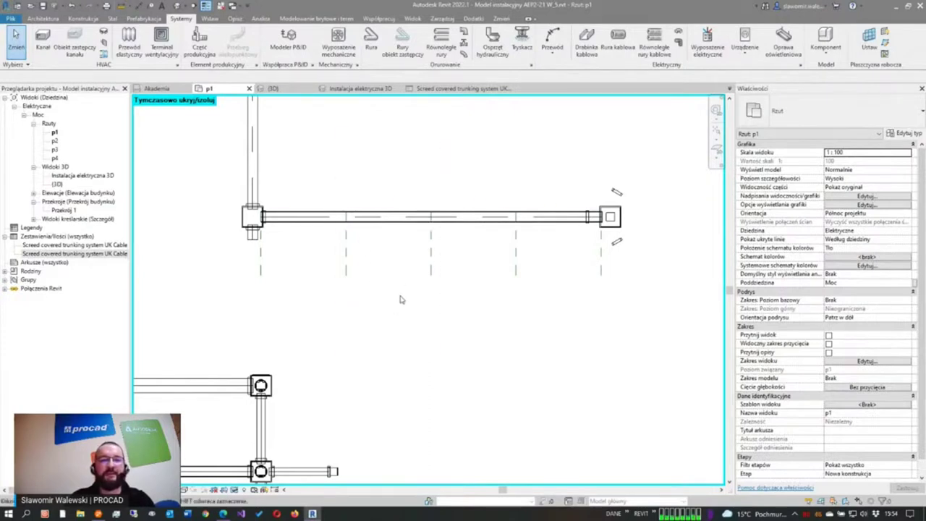
# Step: Select the horizontal trunking tray, review its Middle Elevation in Properties, then deselect it
pyautogui.moveTo(400, 288); pyautogui.dragTo(385, 309, button='middle')
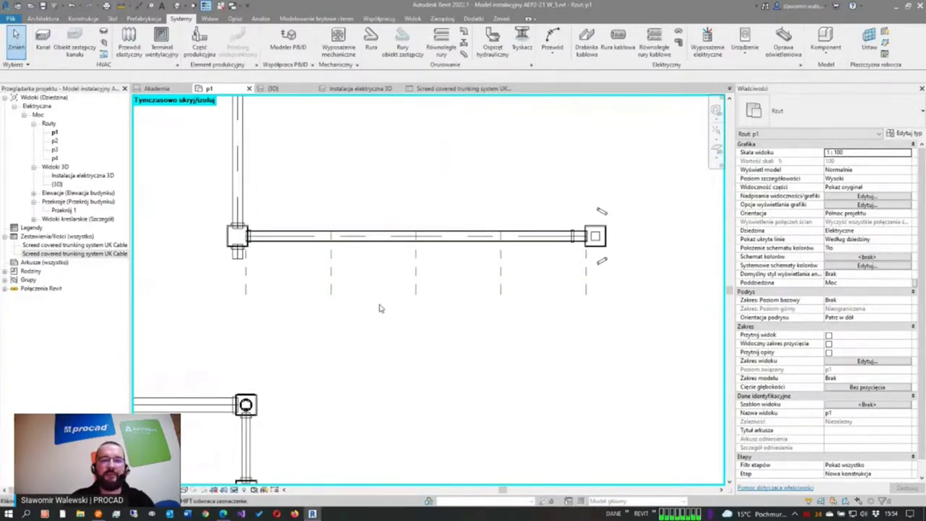
pyautogui.click(374, 247)
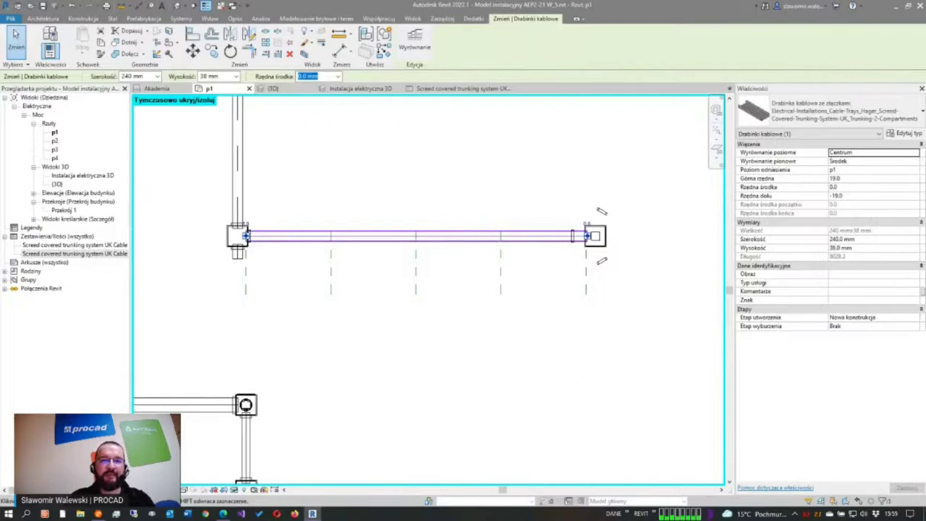
pyautogui.moveTo(277, 72)
pyautogui.mouseDown()
pyautogui.moveTo(260, 26)
pyautogui.moveTo(274, 40)
pyautogui.moveTo(292, 1)
pyautogui.mouseUp()
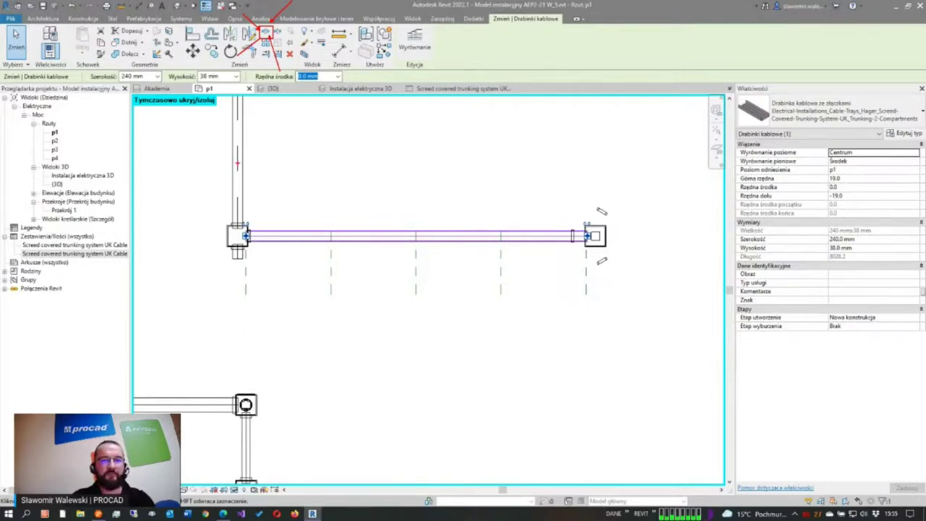
pyautogui.press('Escape')
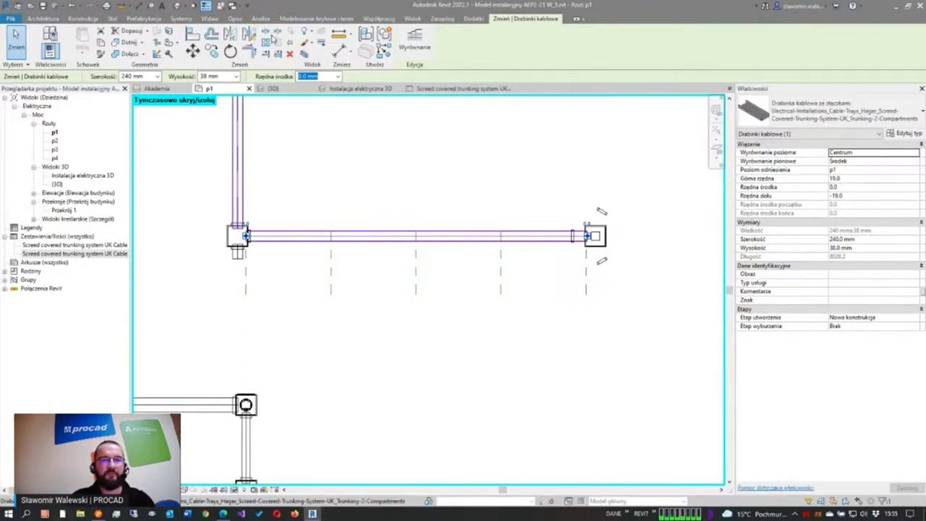
pyautogui.click(288, 126)
# Step: Split the tray leading to the end box at the first two 2 m points with SL
pyautogui.press('s')
pyautogui.press('l')
pyautogui.scroll(3, 330, 235)
pyautogui.scroll(1, 358, 217)
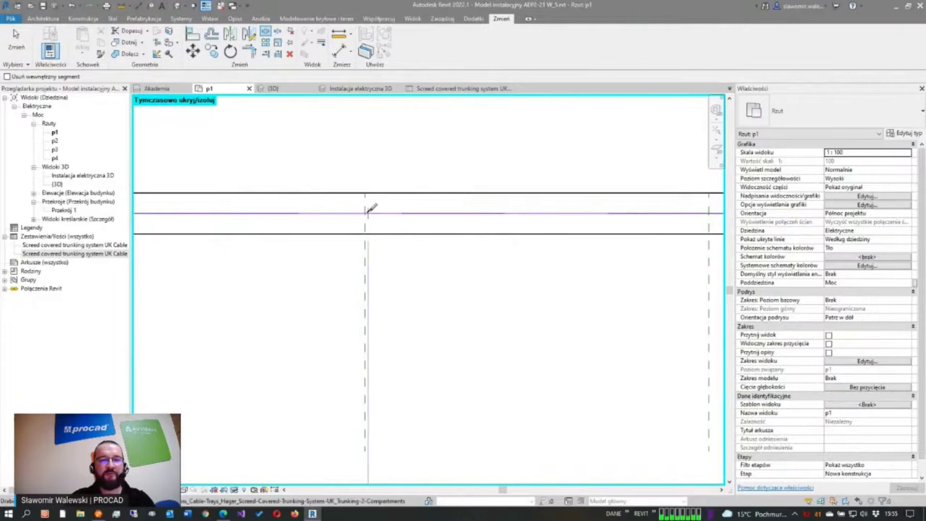
pyautogui.click(365, 213)
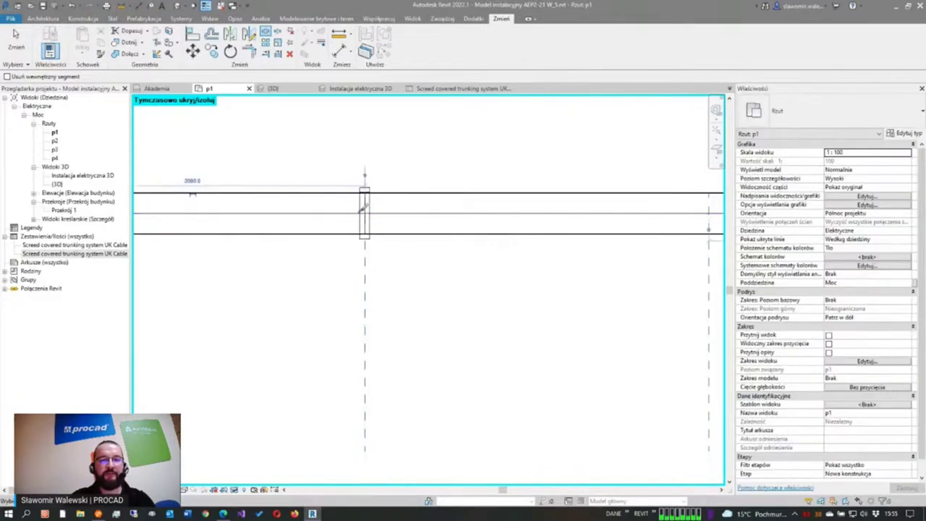
pyautogui.scroll(-1, 295, 178)
pyautogui.scroll(1, 525, 186)
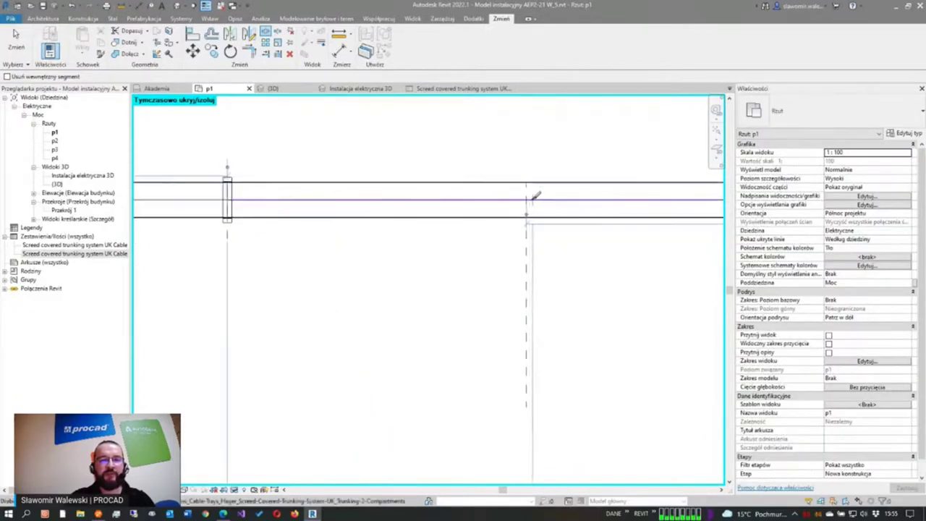
pyautogui.click(527, 190)
# Step: Add one more 2 m cut further along the tray, finish splitting, and view the run
pyautogui.scroll(-1, 311, 174)
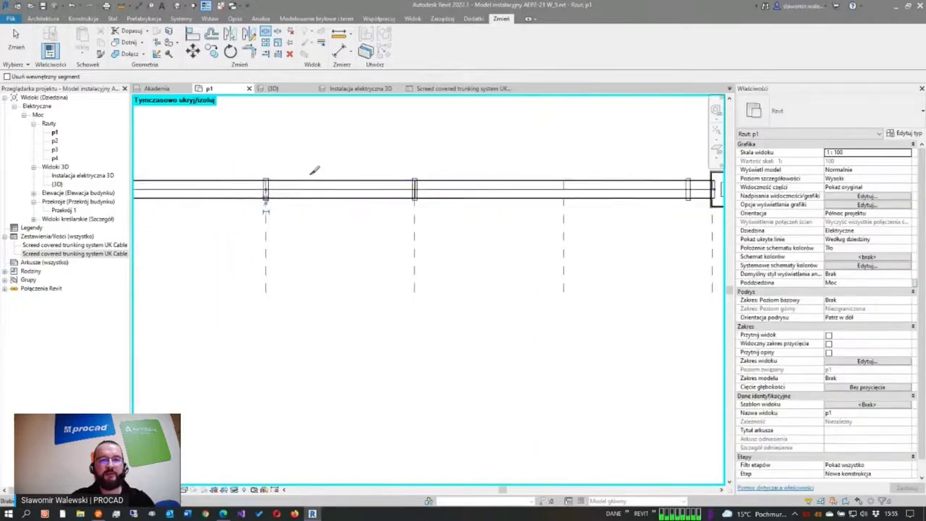
pyautogui.scroll(1, 527, 186)
pyautogui.scroll(1, 527, 188)
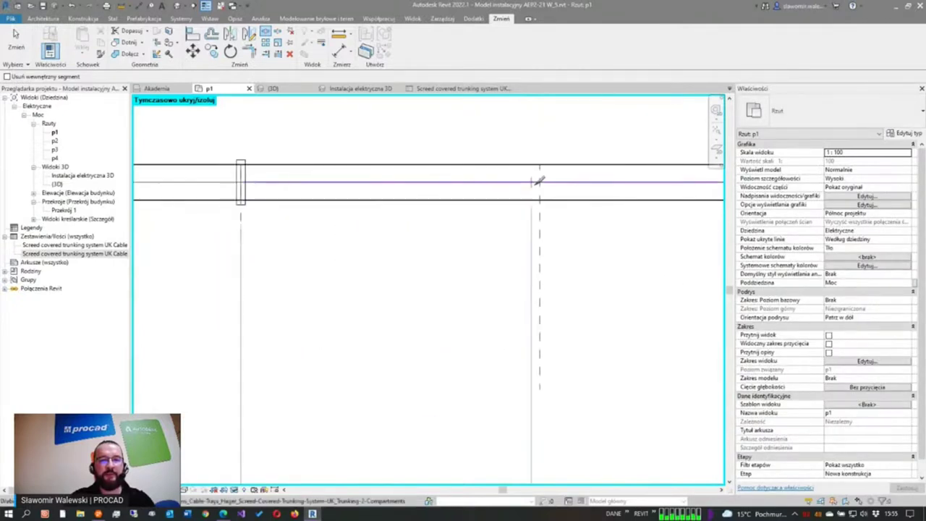
pyautogui.click(539, 181)
pyautogui.scroll(-1, 393, 168)
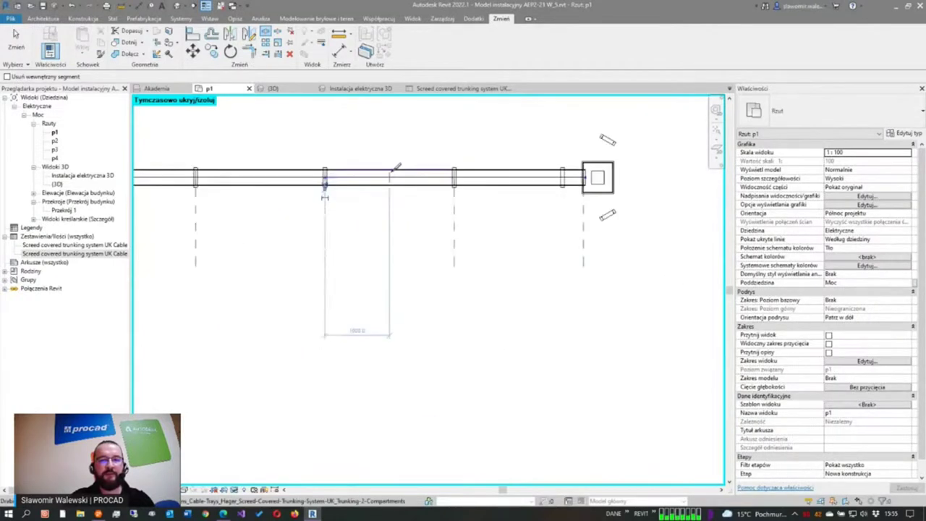
pyautogui.press('Escape')
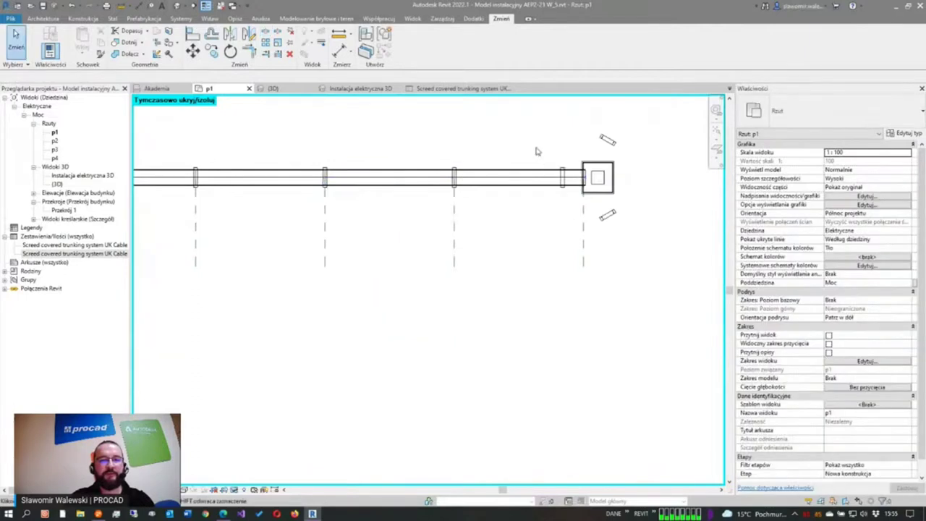
pyautogui.scroll(-1, 528, 148)
pyautogui.moveTo(521, 147); pyautogui.dragTo(527, 176, button='middle')
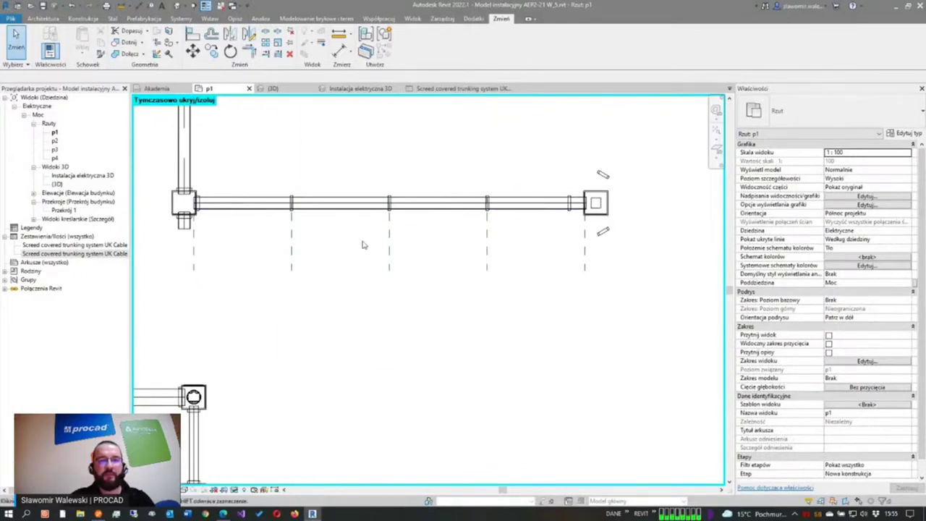
pyautogui.click(419, 93)
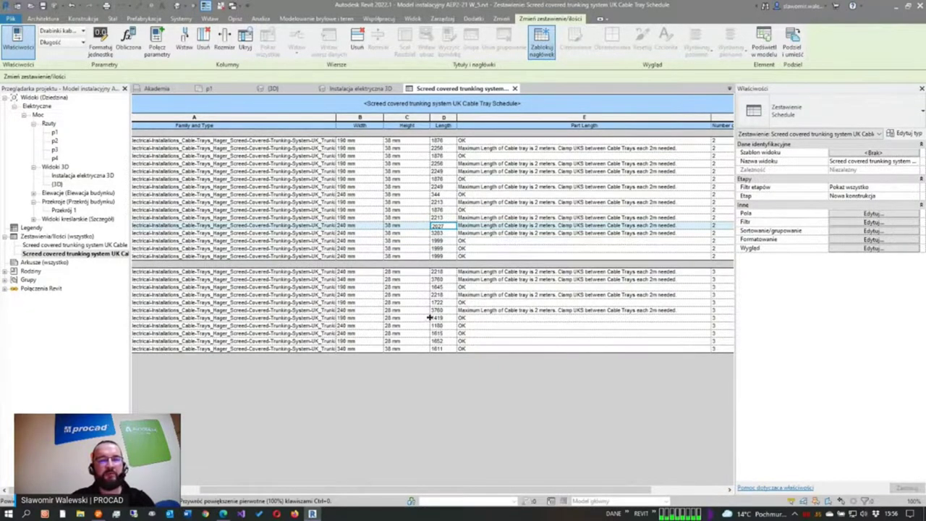
pyautogui.click(224, 91)
pyautogui.scroll(-3, 381, 268)
pyautogui.moveTo(379, 200); pyautogui.dragTo(432, 239, button='middle')
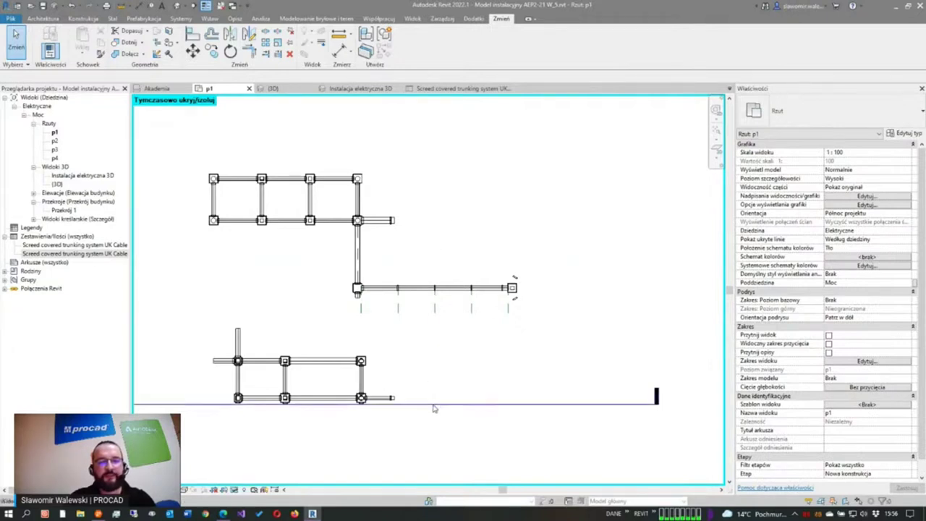
# Step: Drag section line Przekrój 1 up across the upper trunking grid and reselect it
pyautogui.scroll(-2, 469, 366)
pyautogui.scroll(1, 447, 387)
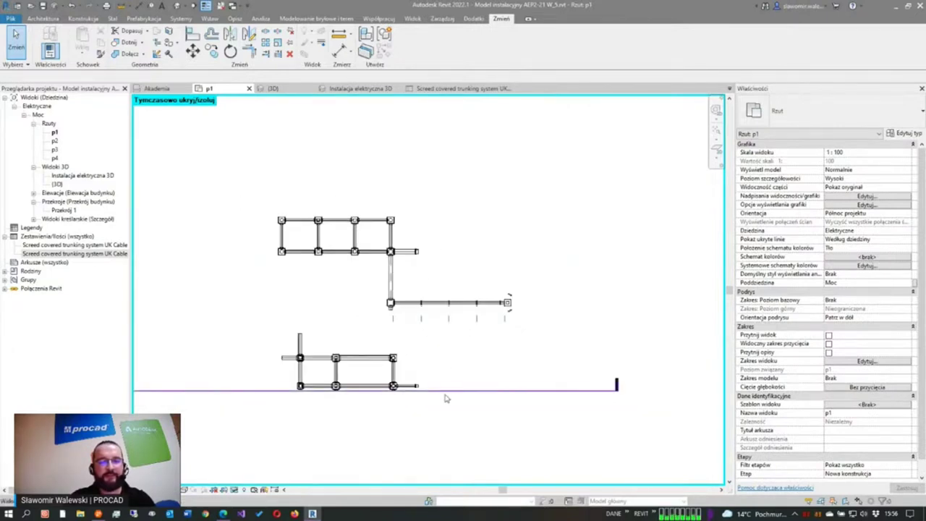
pyautogui.click(446, 398)
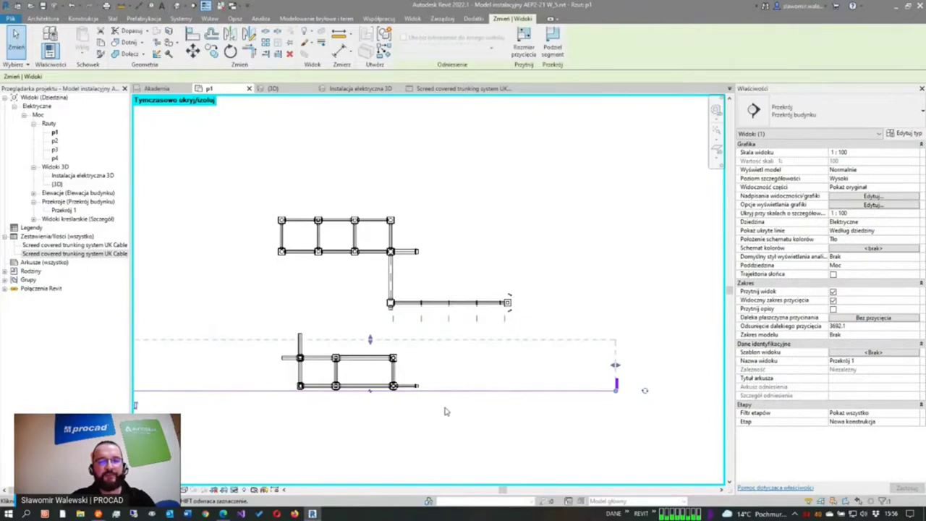
pyautogui.moveTo(369, 339); pyautogui.dragTo(370, 335)
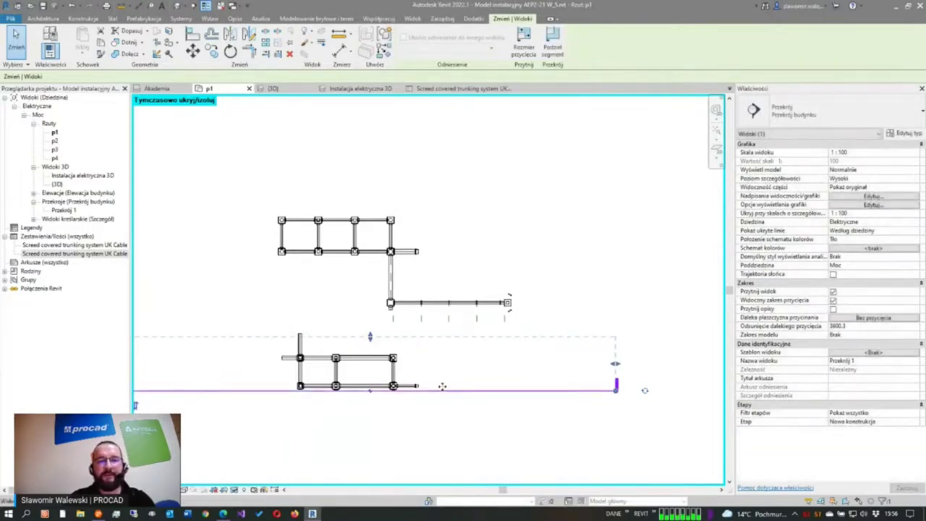
pyautogui.moveTo(441, 388); pyautogui.dragTo(433, 262)
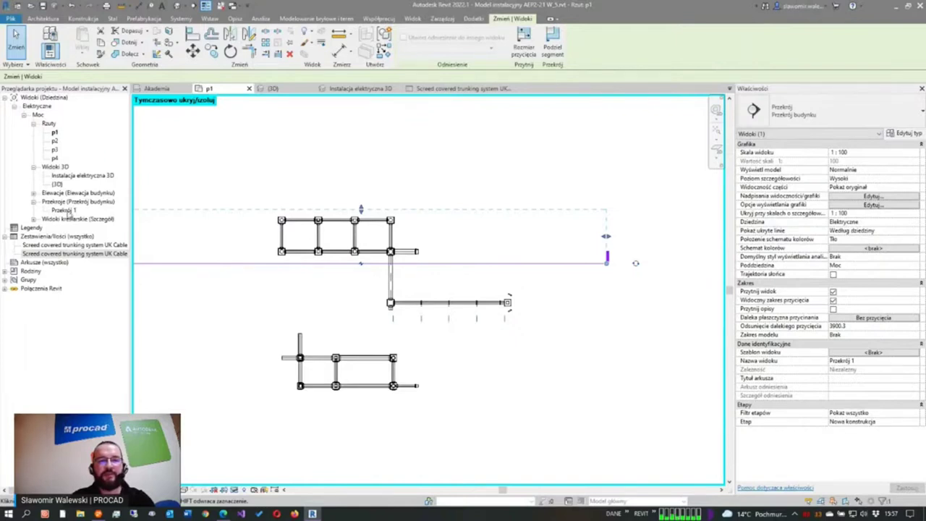
pyautogui.click(64, 209)
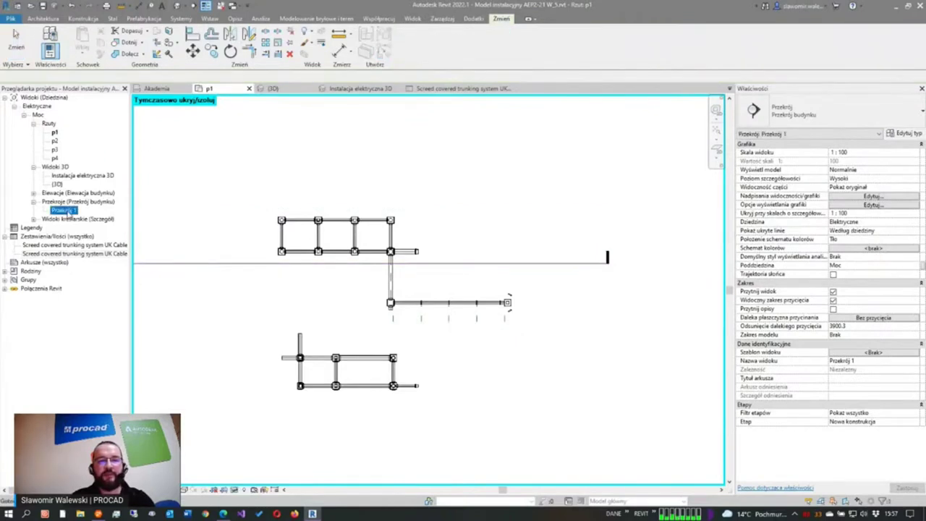
pyautogui.click(440, 264)
# Step: Go to the Przekrój 1 section view and center the trunking trays
pyautogui.rightClick(441, 264)
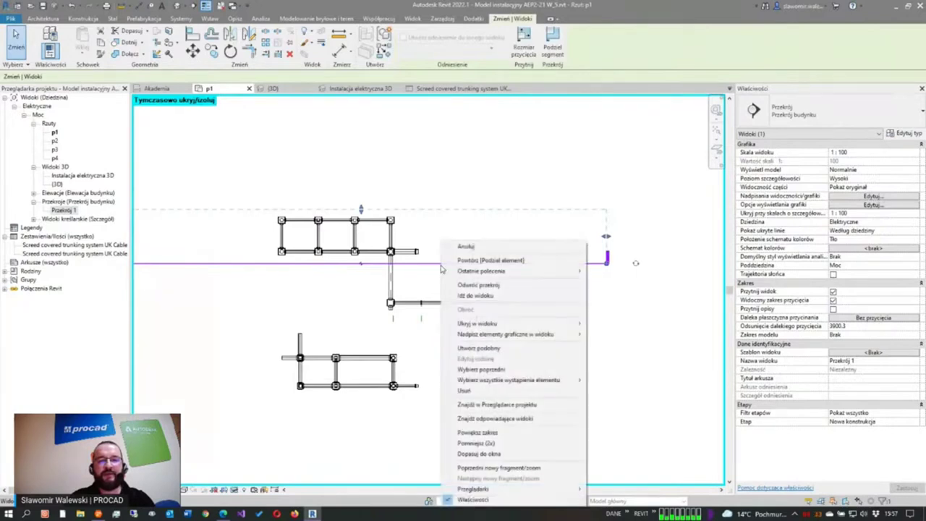
pyautogui.click(475, 296)
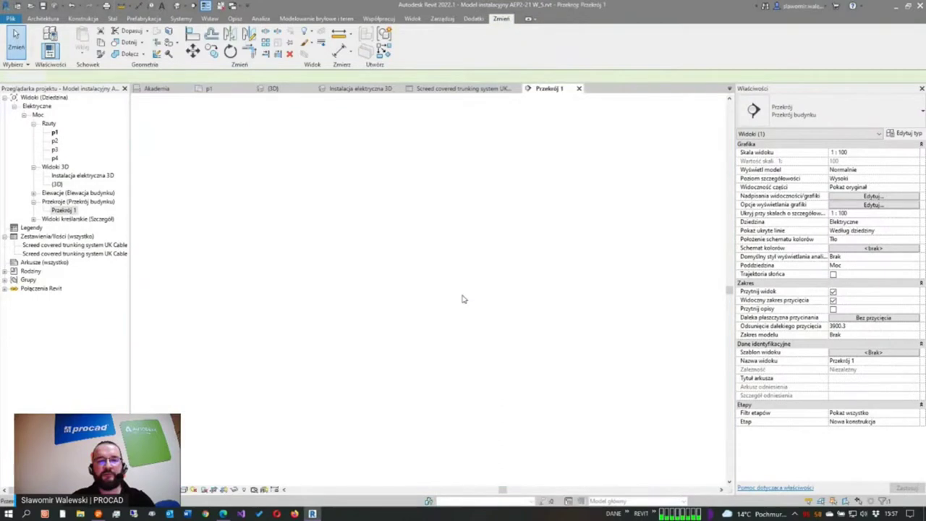
pyautogui.scroll(3, 441, 319)
pyautogui.scroll(2, 448, 324)
pyautogui.scroll(2, 460, 333)
pyautogui.scroll(2, 454, 330)
pyautogui.scroll(2, 434, 312)
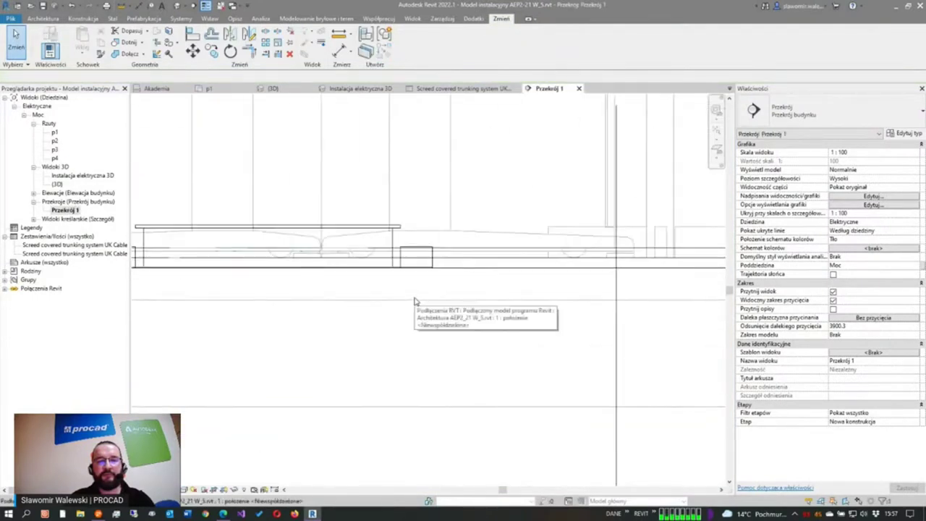
pyautogui.scroll(2, 391, 283)
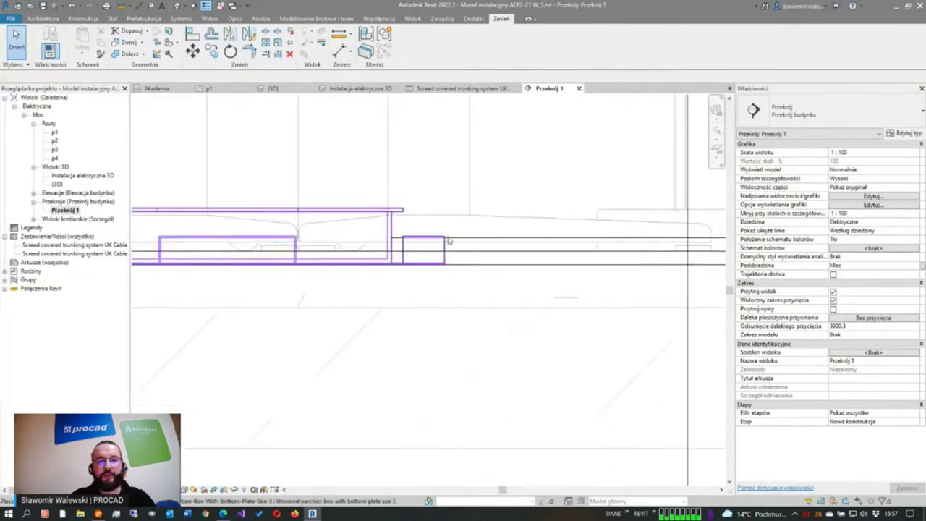
pyautogui.moveTo(504, 159); pyautogui.dragTo(473, 182, button='middle')
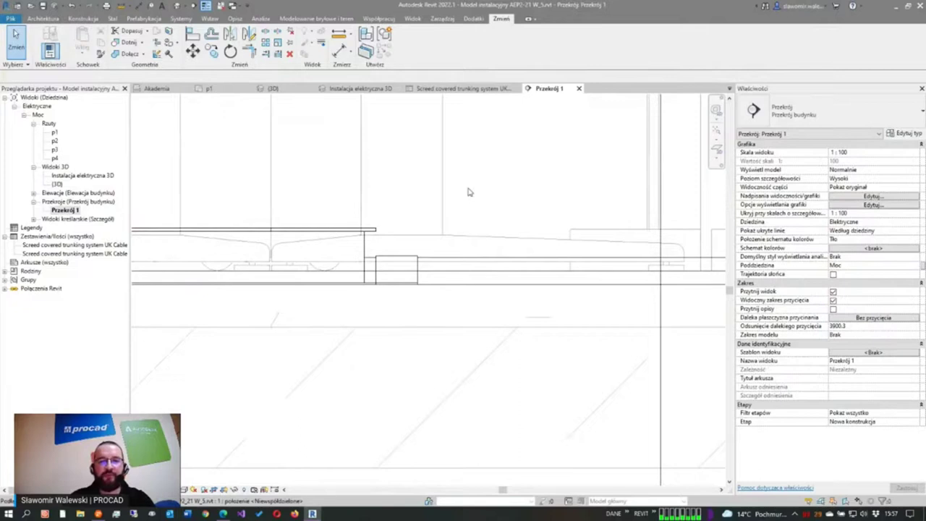
pyautogui.click(231, 19)
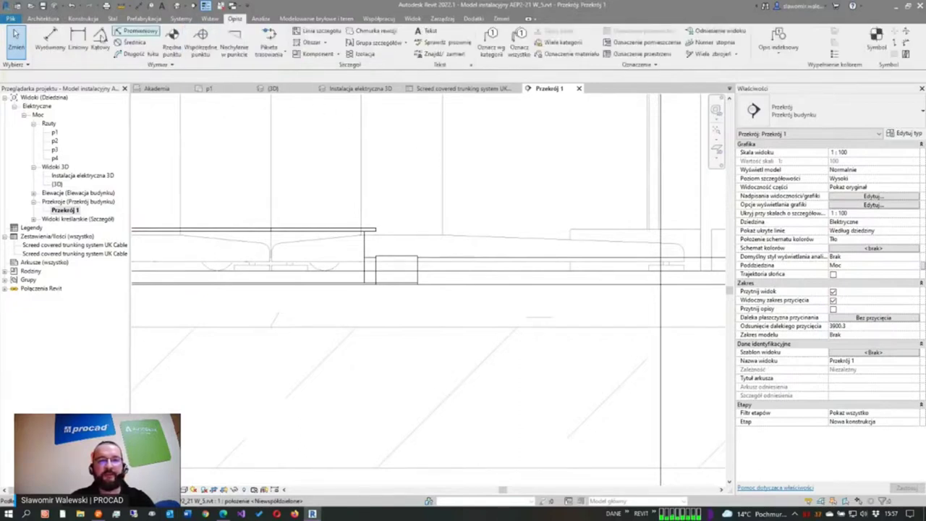
# Step: Start an aligned dimension from the trunking tray in Przekrój 1
pyautogui.click(48, 44)
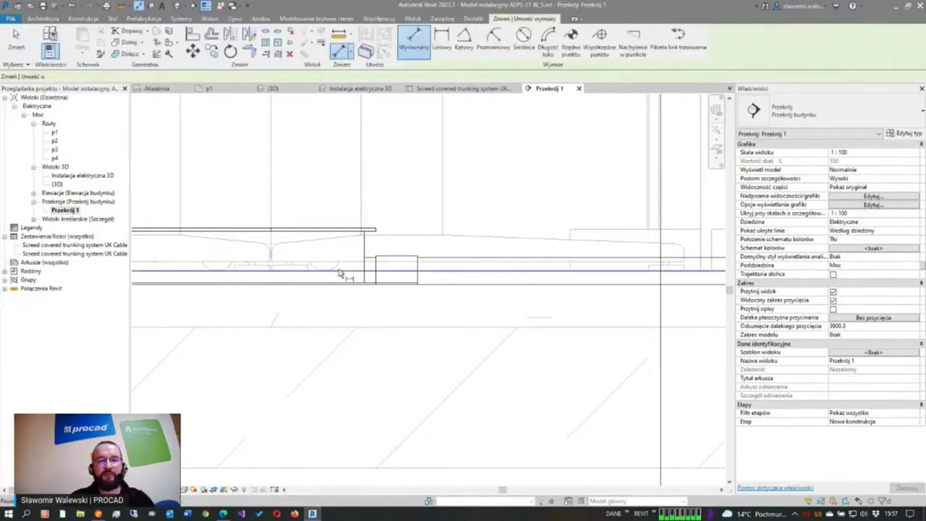
pyautogui.scroll(3, 289, 274)
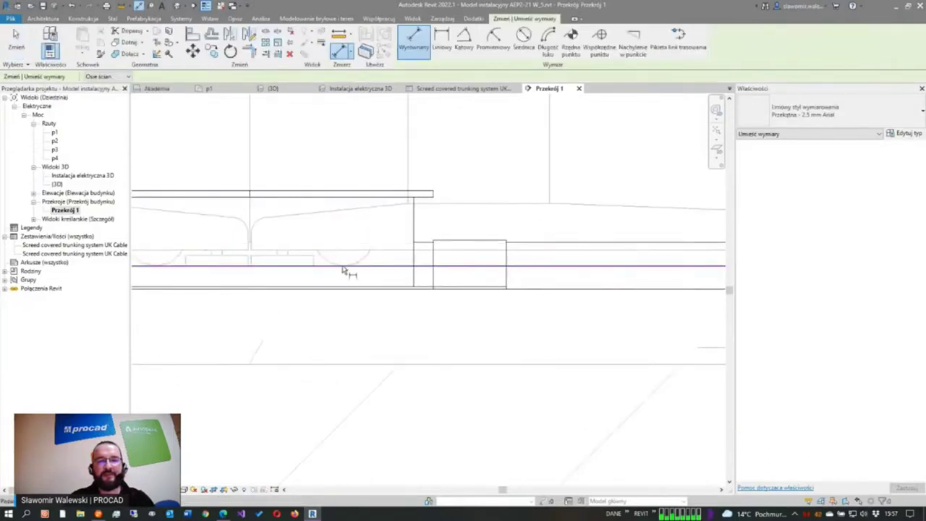
pyautogui.scroll(-2, 344, 271)
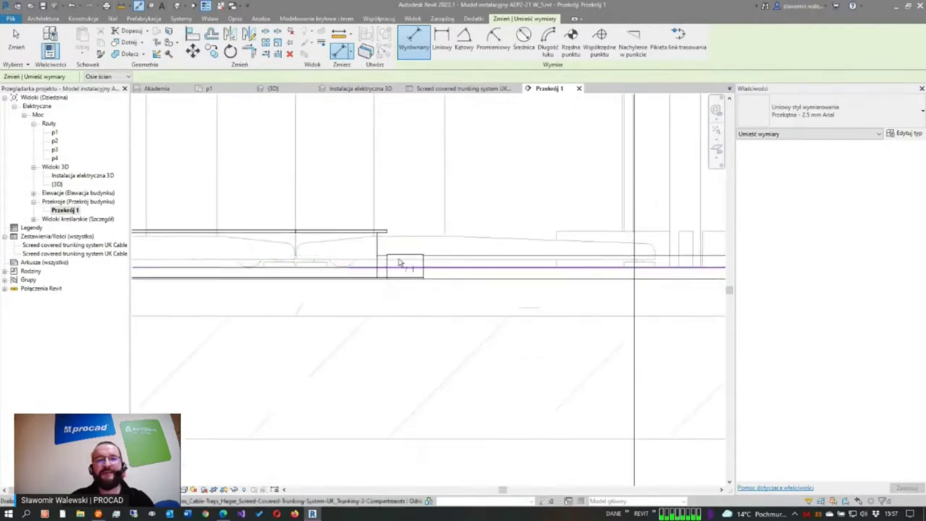
pyautogui.click(451, 269)
# Step: Zoom in on the trunking and junction box below floor level, then cancel the dimension
pyautogui.scroll(-2, 390, 246)
pyautogui.scroll(-2, 350, 238)
pyautogui.scroll(-2, 344, 232)
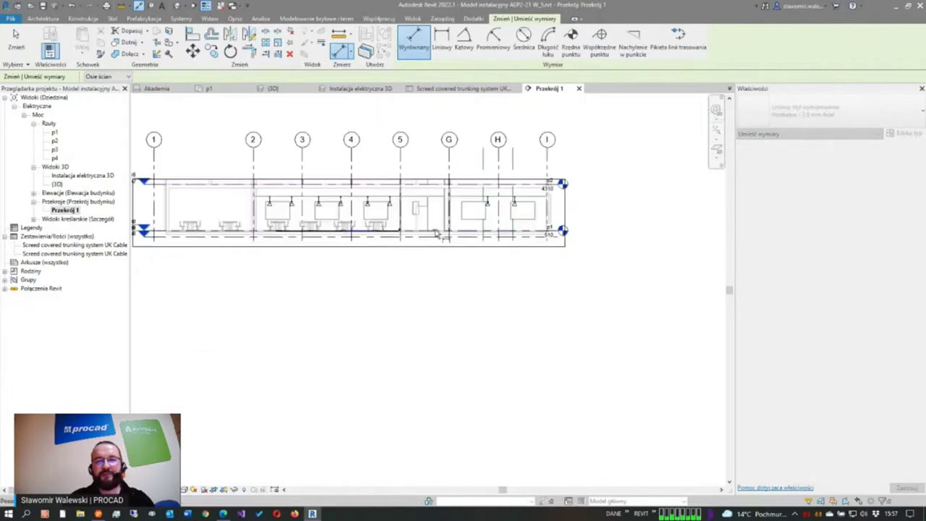
pyautogui.scroll(5, 449, 233)
pyautogui.scroll(2, 299, 230)
pyautogui.scroll(-3, 299, 230)
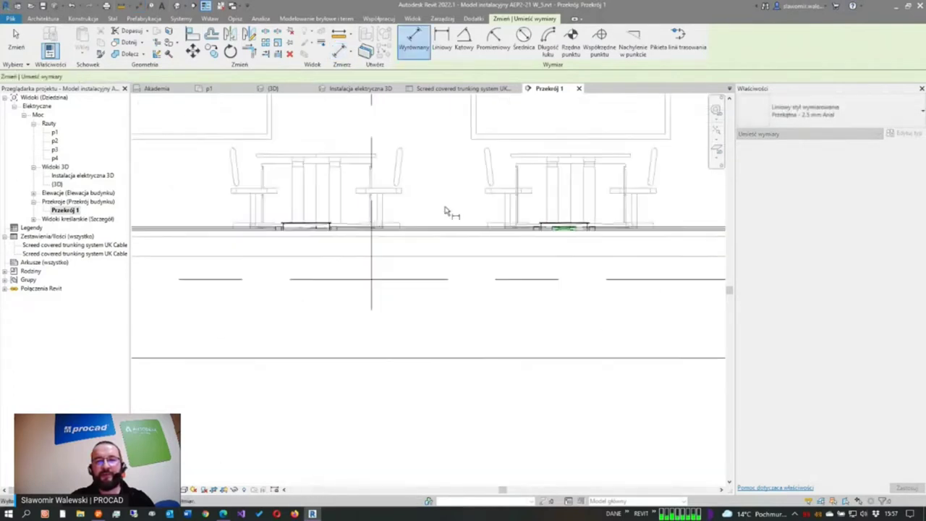
pyautogui.scroll(1, 448, 210)
pyautogui.scroll(-2, 593, 227)
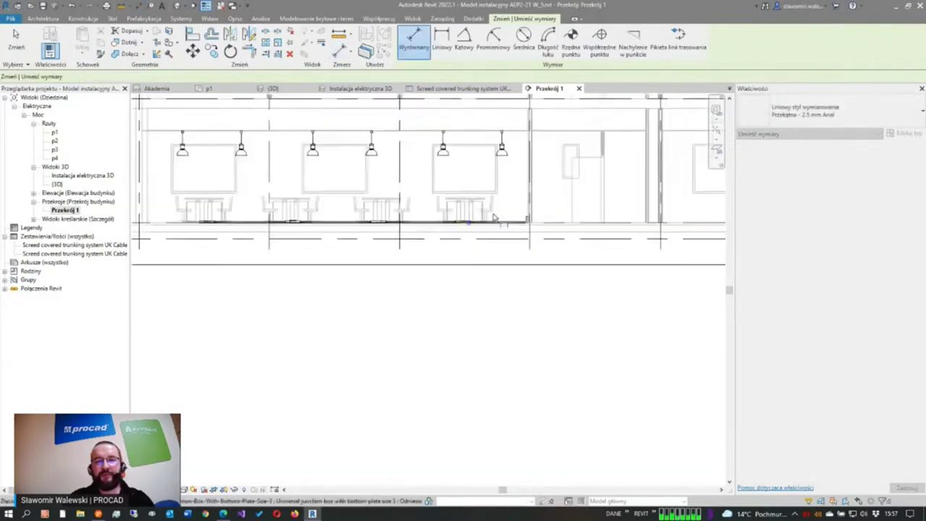
pyautogui.scroll(-2, 593, 227)
pyautogui.scroll(1, 637, 221)
pyautogui.scroll(4, 651, 216)
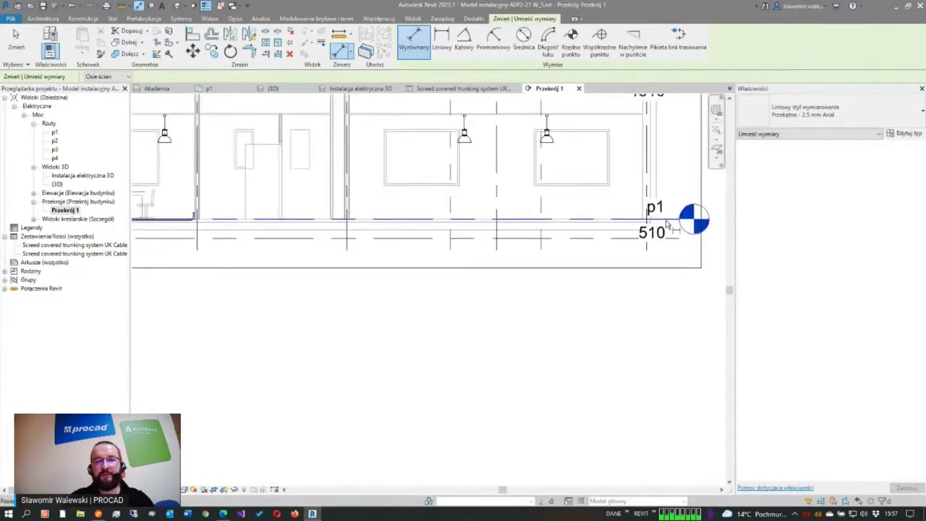
pyautogui.scroll(-3, 439, 233)
pyautogui.scroll(2, 295, 227)
pyautogui.scroll(2, 294, 206)
pyautogui.scroll(2, 293, 203)
pyautogui.scroll(2, 351, 233)
pyautogui.scroll(2, 357, 252)
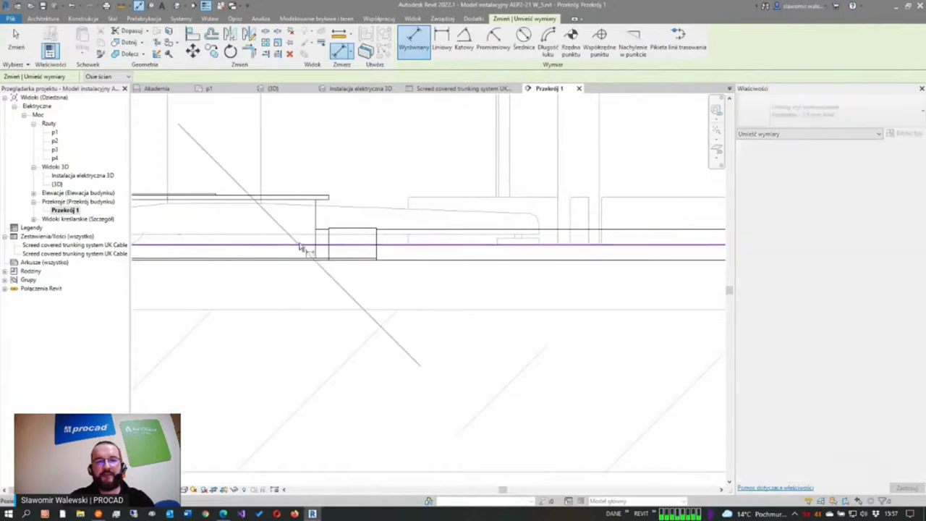
pyautogui.scroll(-1, 333, 181)
pyautogui.scroll(-2, 347, 168)
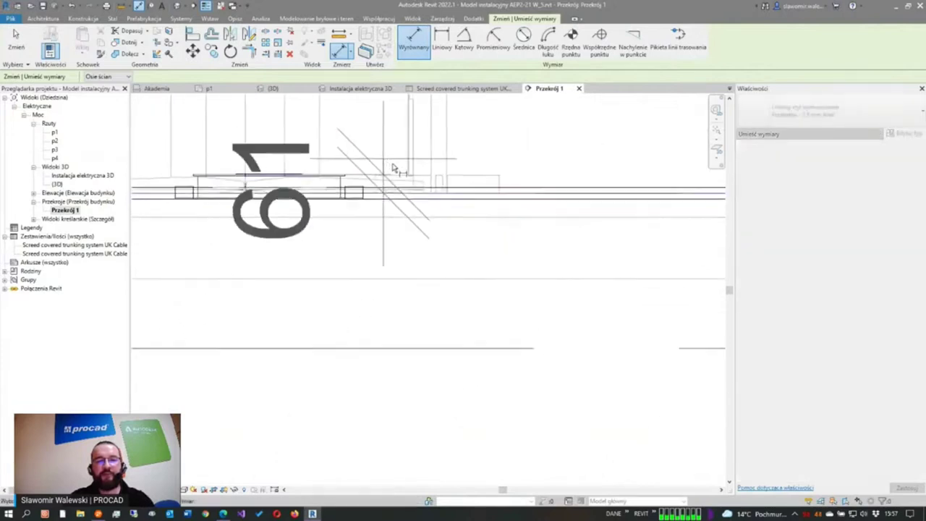
pyautogui.scroll(-1, 383, 168)
pyautogui.scroll(2, 387, 165)
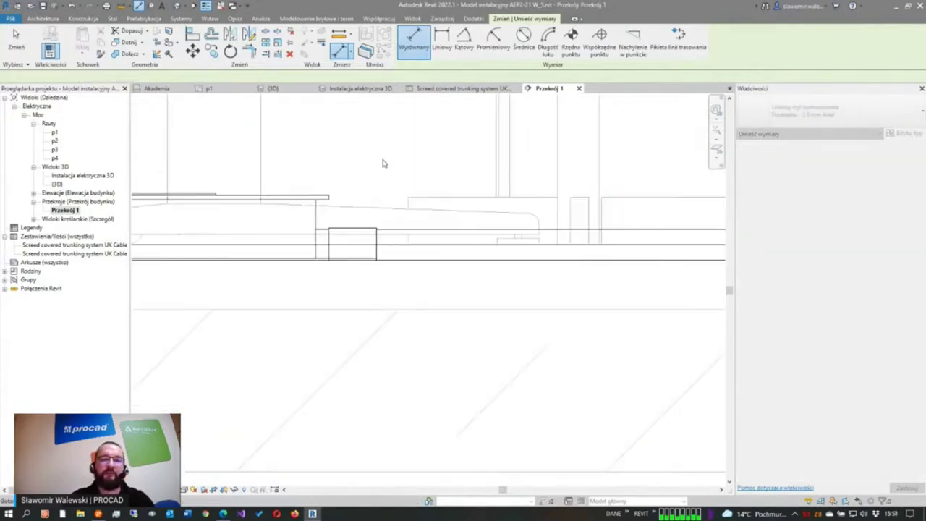
pyautogui.press('Escape')
pyautogui.press('Escape')
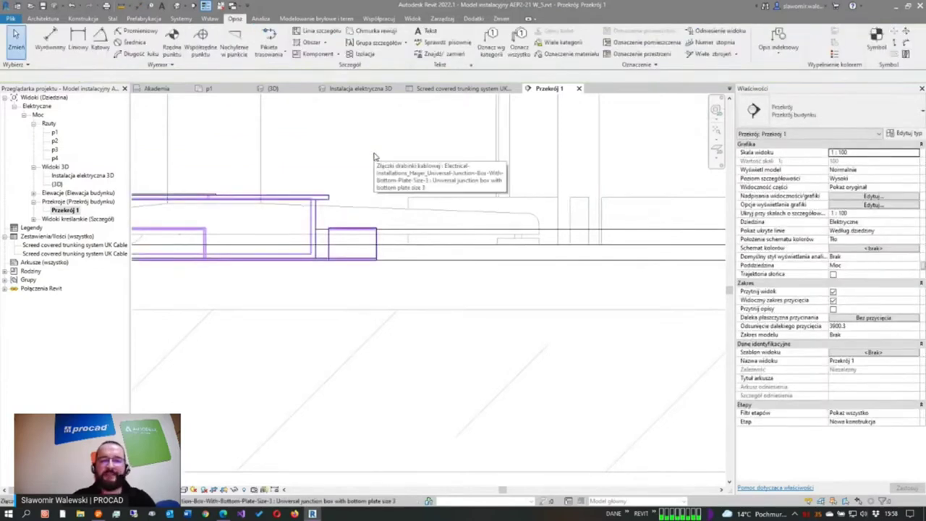
pyautogui.scroll(-1, 332, 152)
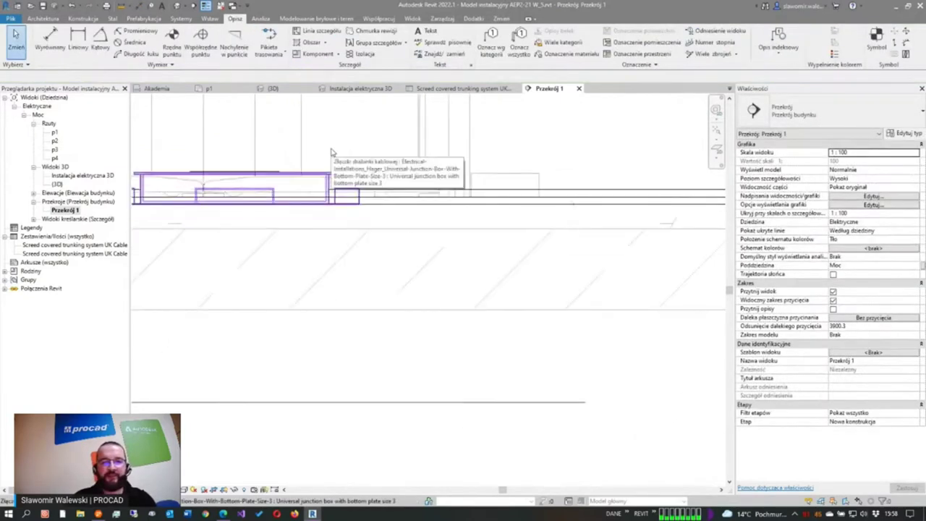
pyautogui.scroll(-2, 361, 152)
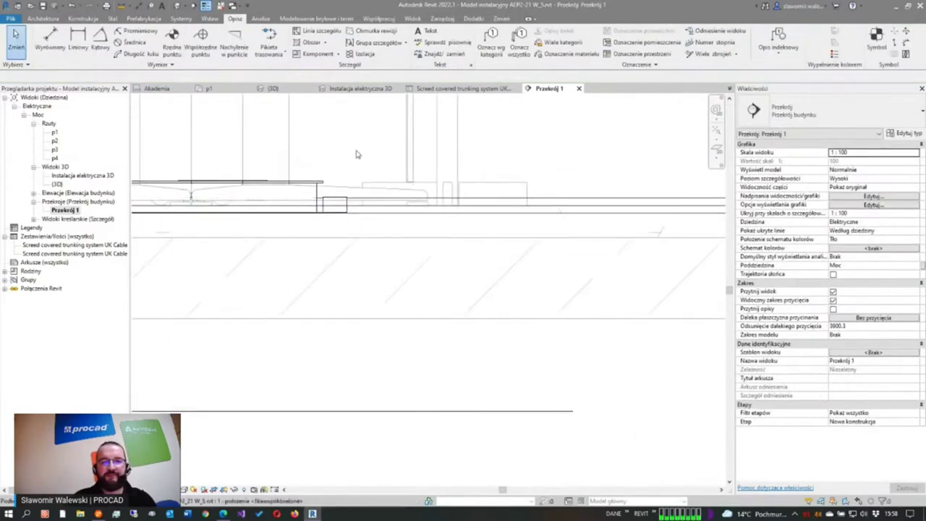
# Step: Set the section's tray Rzędna środka to -61 mm, placing top at -42 and bottom at -80
pyautogui.click(546, 200)
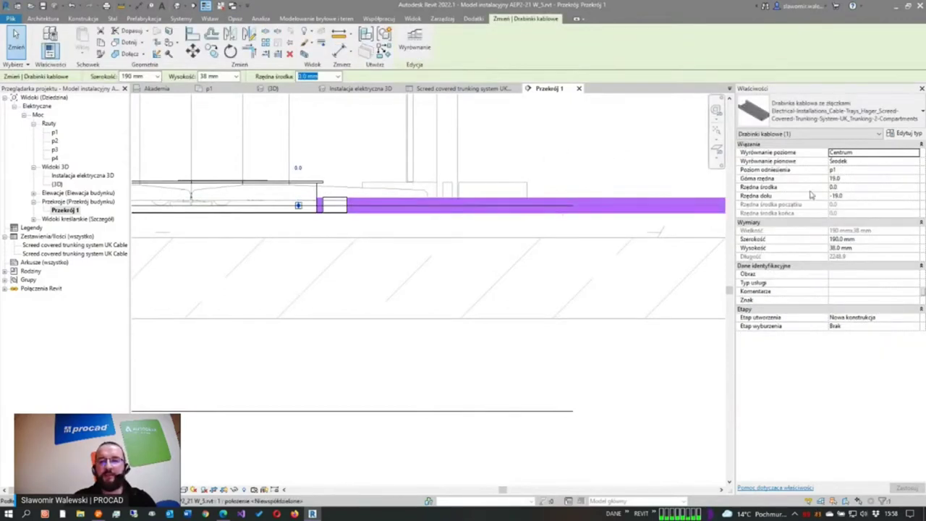
pyautogui.click(842, 188)
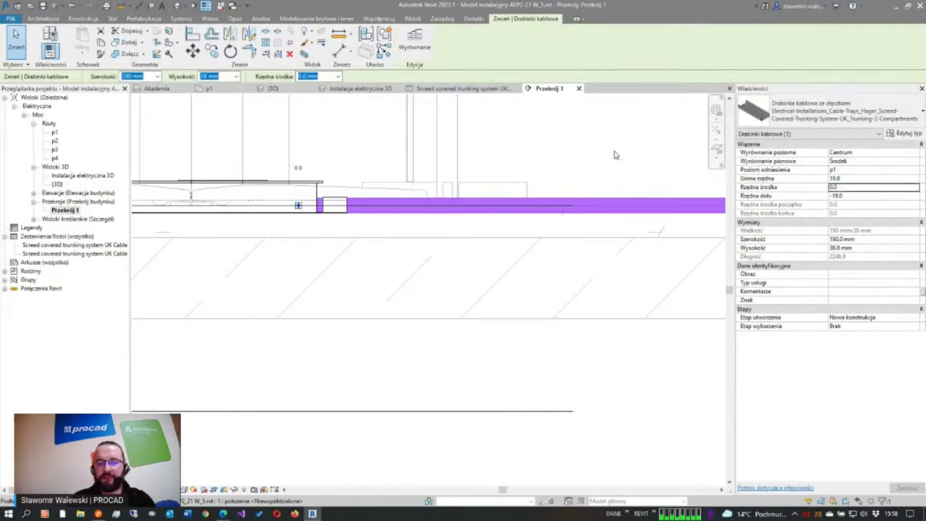
pyautogui.click(839, 188)
pyautogui.click(829, 186)
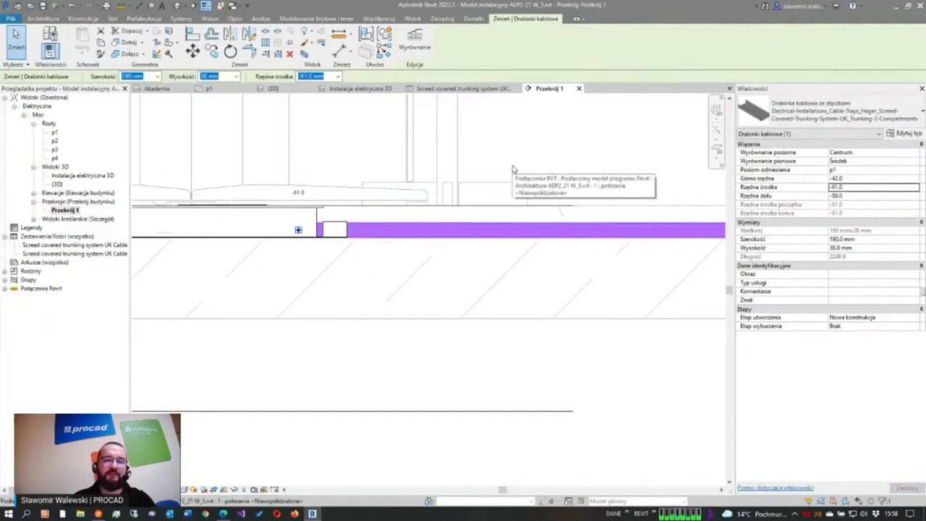
pyautogui.press('Escape')
pyautogui.scroll(-2, 325, 256)
pyautogui.scroll(-2, 325, 256)
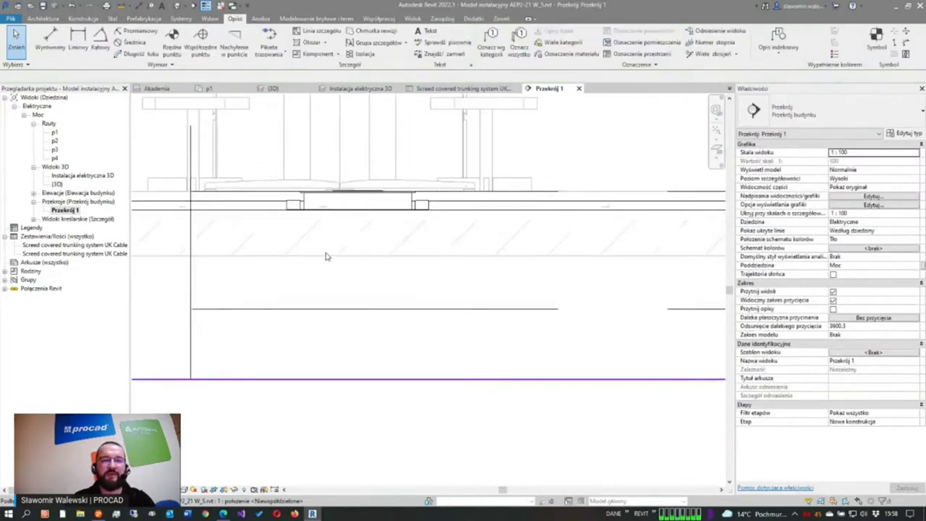
# Step: Select the junction box in the section and open a 3D view boxed around it
pyautogui.moveTo(326, 256); pyautogui.dragTo(351, 263, button='middle')
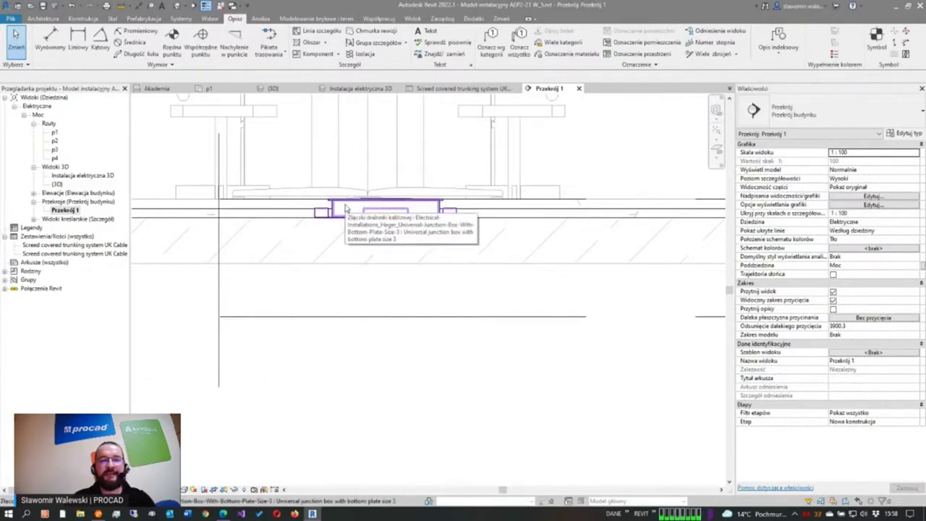
pyautogui.click(346, 209)
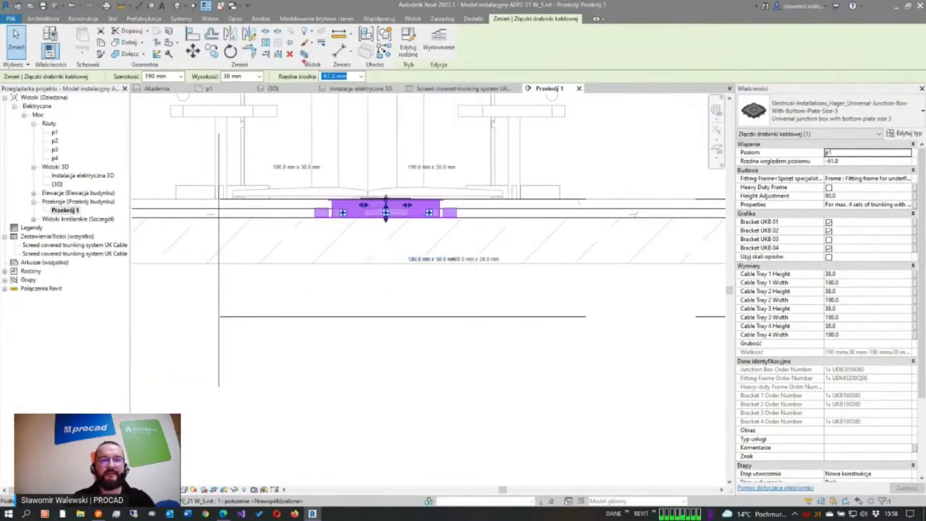
pyautogui.click(304, 54)
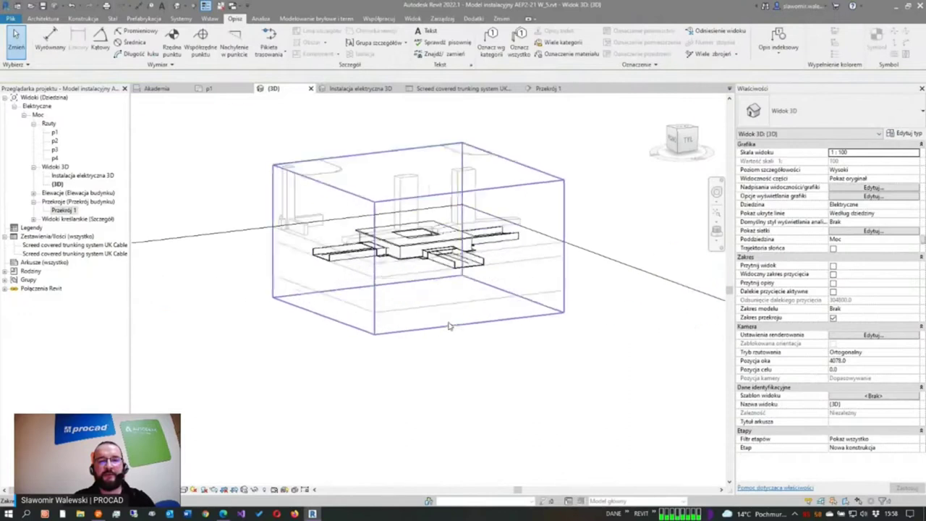
# Step: Orbit the boxed junction box and trays in 3D, including the TYŁ view, then return to p1
pyautogui.moveTo(444, 304)
pyautogui.keyDown('shift'); pyautogui.mouseDown(button='middle')
pyautogui.moveTo(466, 309)
pyautogui.moveTo(454, 248)
pyautogui.mouseUp(button='middle'); pyautogui.keyUp('shift')
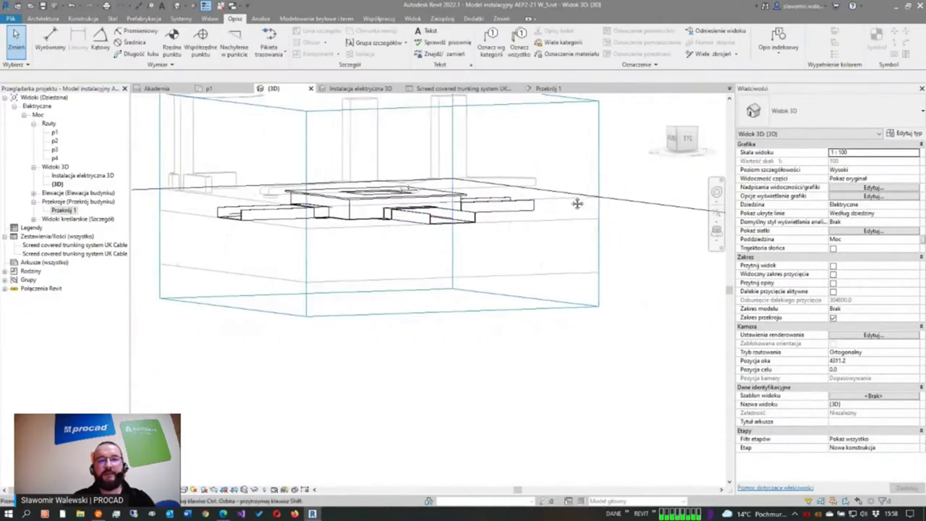
pyautogui.keyDown('shift'); pyautogui.moveTo(578, 201); pyautogui.dragTo(593, 305, button='middle'); pyautogui.keyUp('shift')
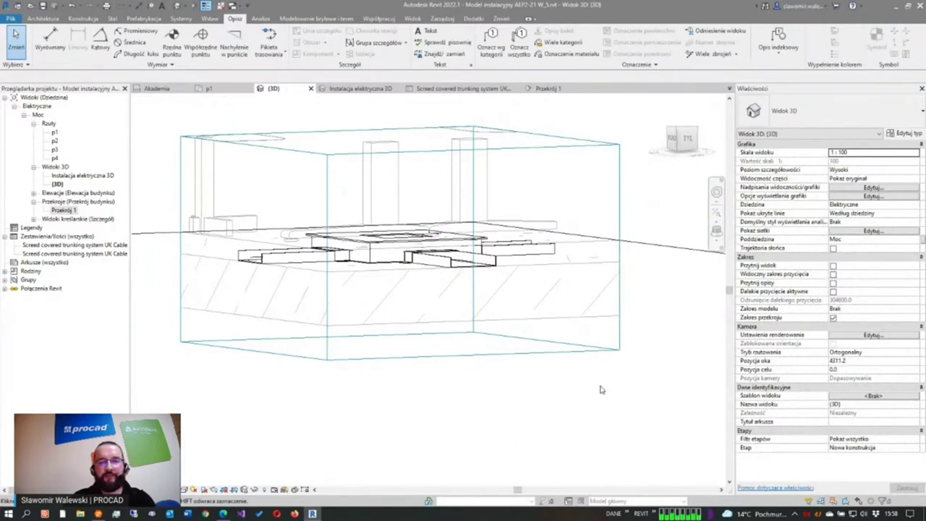
pyautogui.click(687, 141)
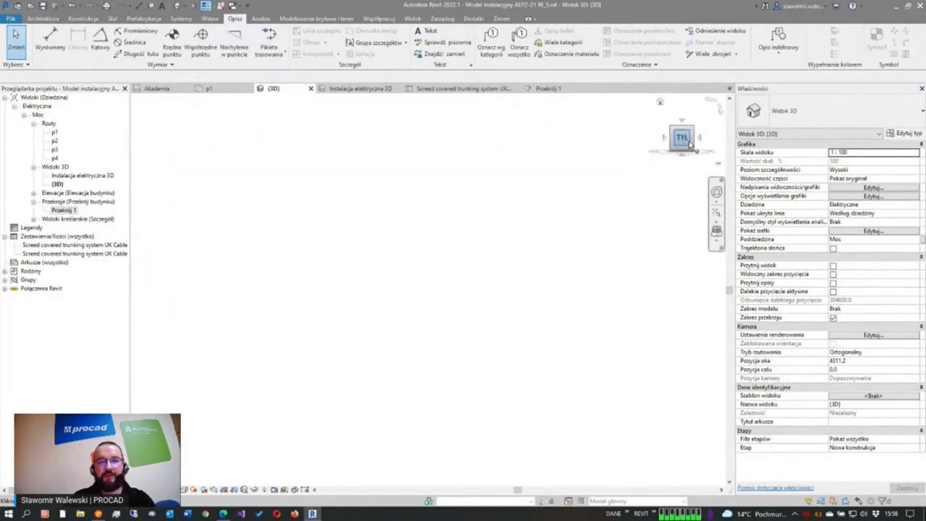
pyautogui.scroll(5, 393, 304)
pyautogui.scroll(3, 366, 229)
pyautogui.moveTo(366, 229)
pyautogui.keyDown('shift'); pyautogui.mouseDown(button='middle')
pyautogui.moveTo(391, 222)
pyautogui.moveTo(377, 216)
pyautogui.mouseUp(button='middle'); pyautogui.keyUp('shift')
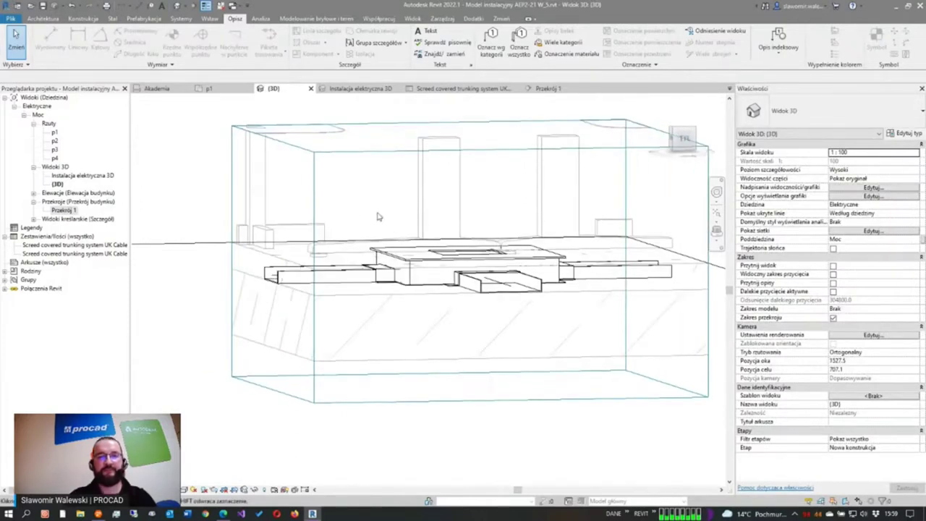
pyautogui.scroll(-2, 376, 216)
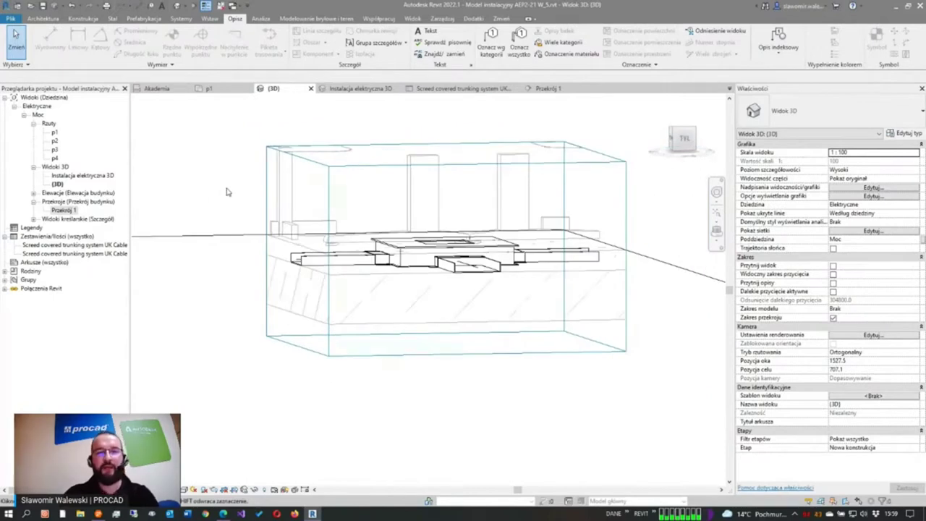
pyautogui.moveTo(196, 180)
pyautogui.keyDown('shift'); pyautogui.mouseDown(button='middle')
pyautogui.moveTo(212, 196)
pyautogui.moveTo(209, 184)
pyautogui.mouseUp(button='middle'); pyautogui.keyUp('shift')
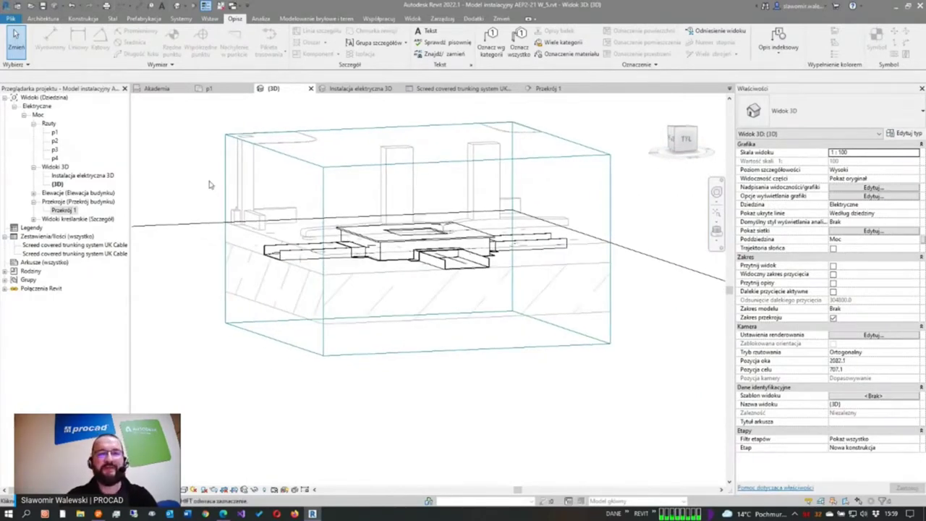
pyautogui.click(217, 88)
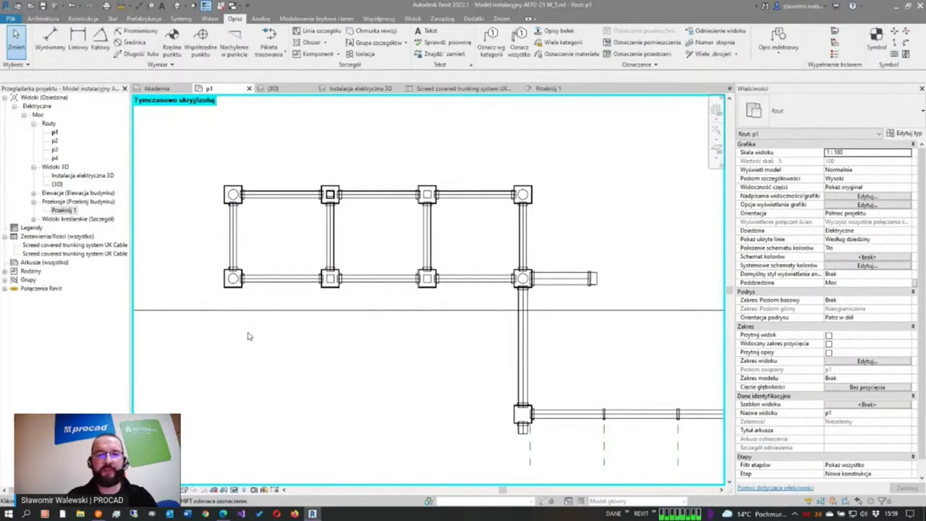
pyautogui.scroll(-1, 340, 232)
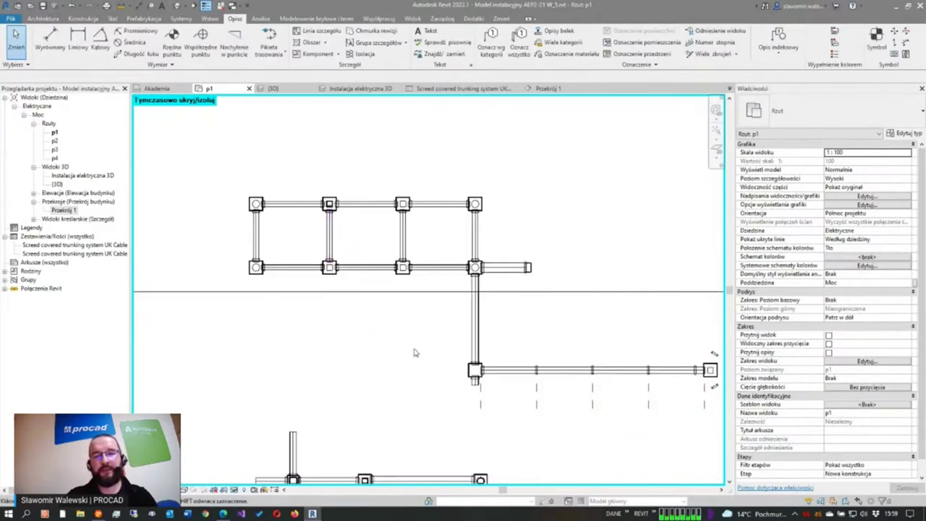
pyautogui.moveTo(415, 353); pyautogui.dragTo(370, 321, button='middle')
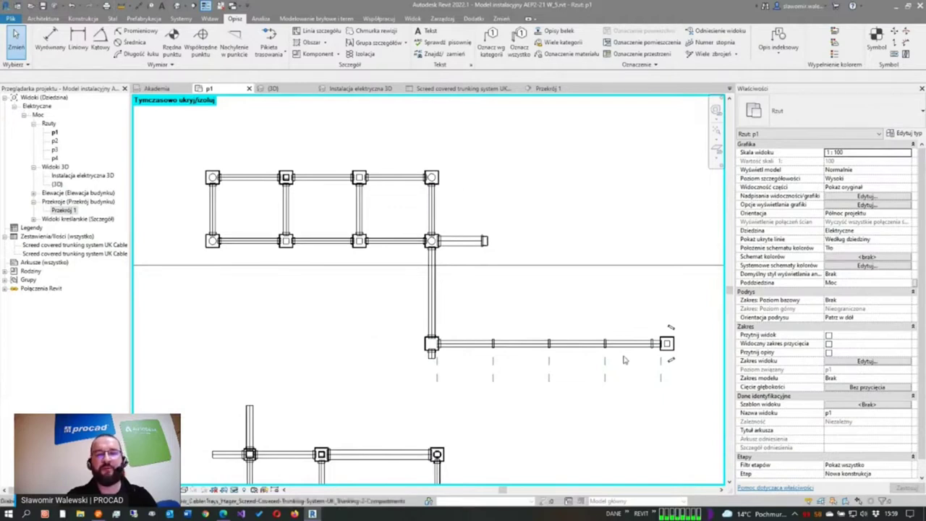
pyautogui.click(674, 351)
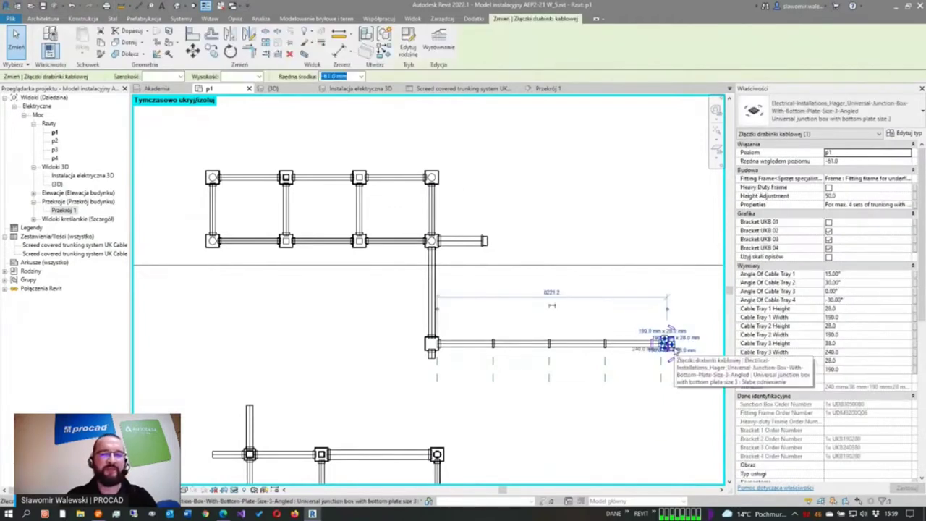
pyautogui.press('Escape')
pyautogui.click(432, 177)
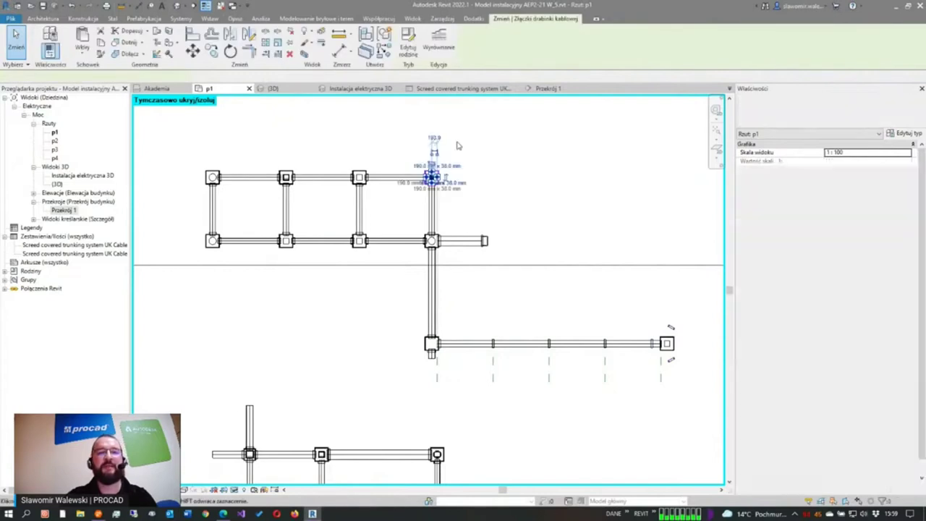
pyautogui.press('Escape')
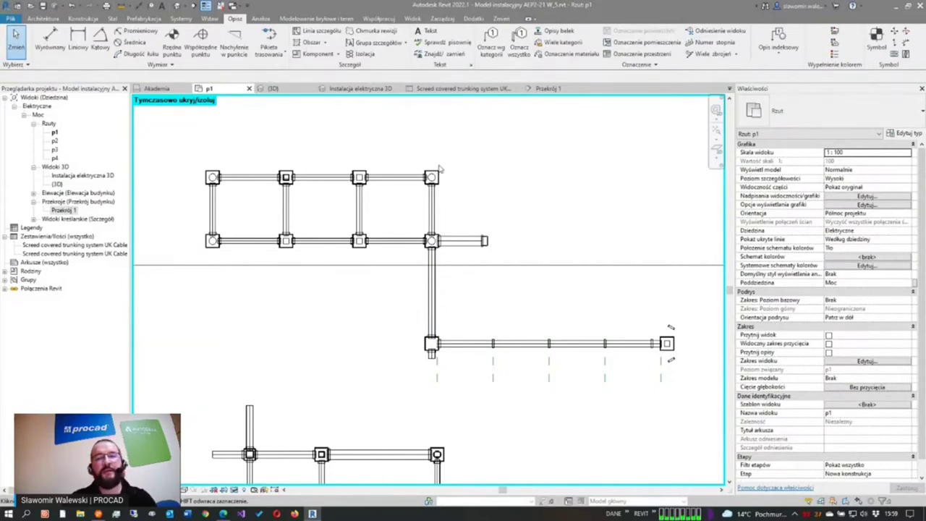
pyautogui.scroll(1, 340, 167)
pyautogui.moveTo(310, 161); pyautogui.dragTo(341, 183, button='middle')
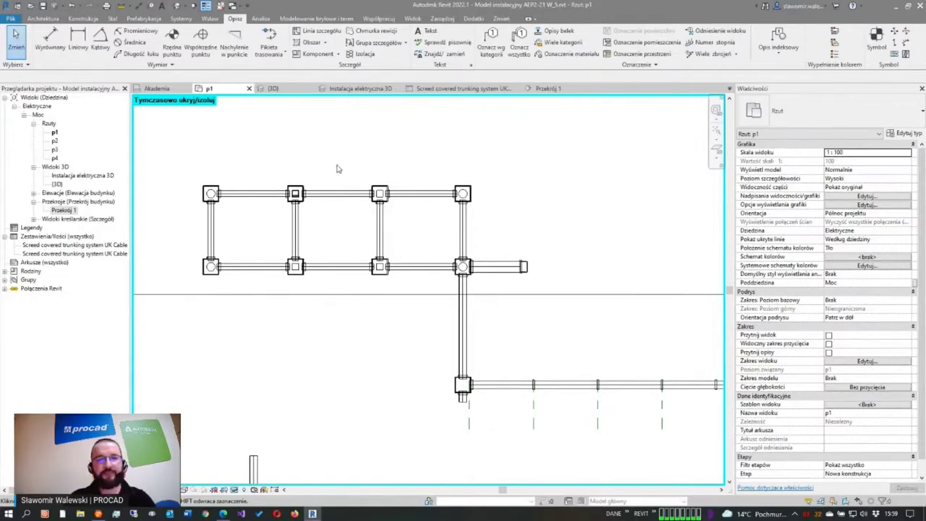
pyautogui.scroll(-2, 337, 169)
pyautogui.moveTo(337, 168); pyautogui.dragTo(304, 150, button='middle')
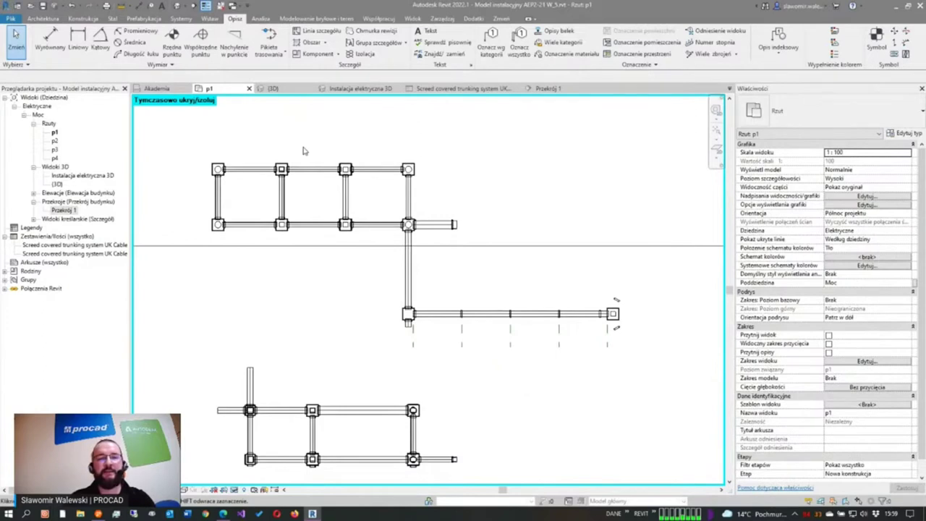
pyautogui.moveTo(367, 121); pyautogui.dragTo(392, 169, button='middle')
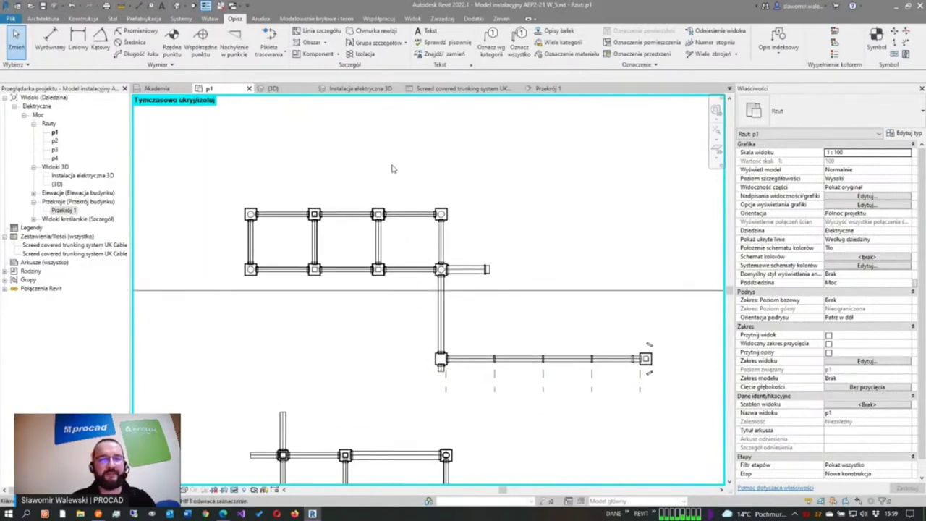